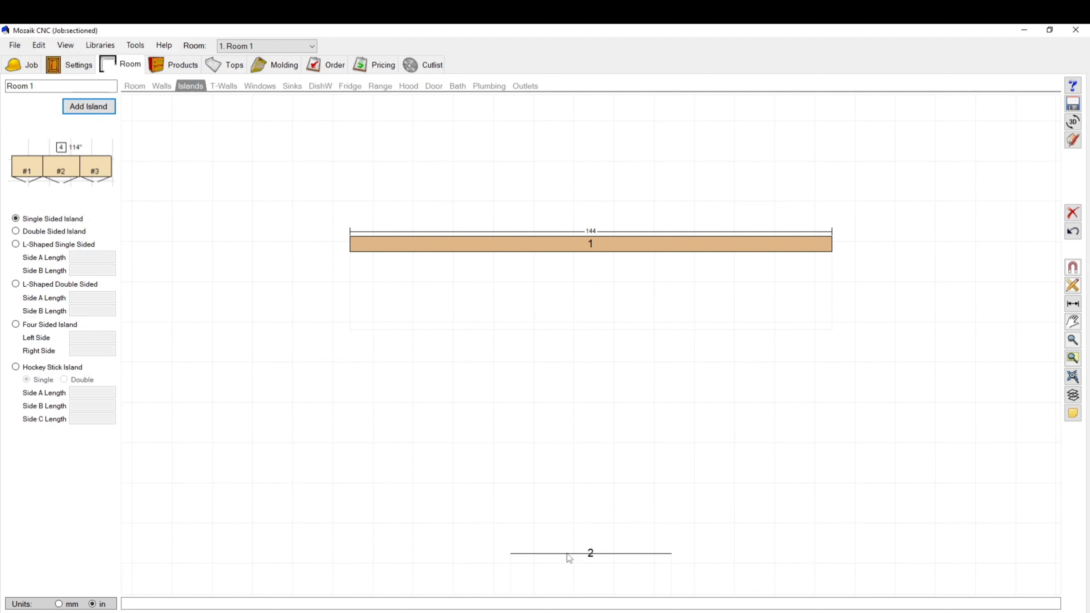
Move island wall 2 closer to wall 1 and switch to product placement.
click(569, 556)
drag(579, 558, 581, 452)
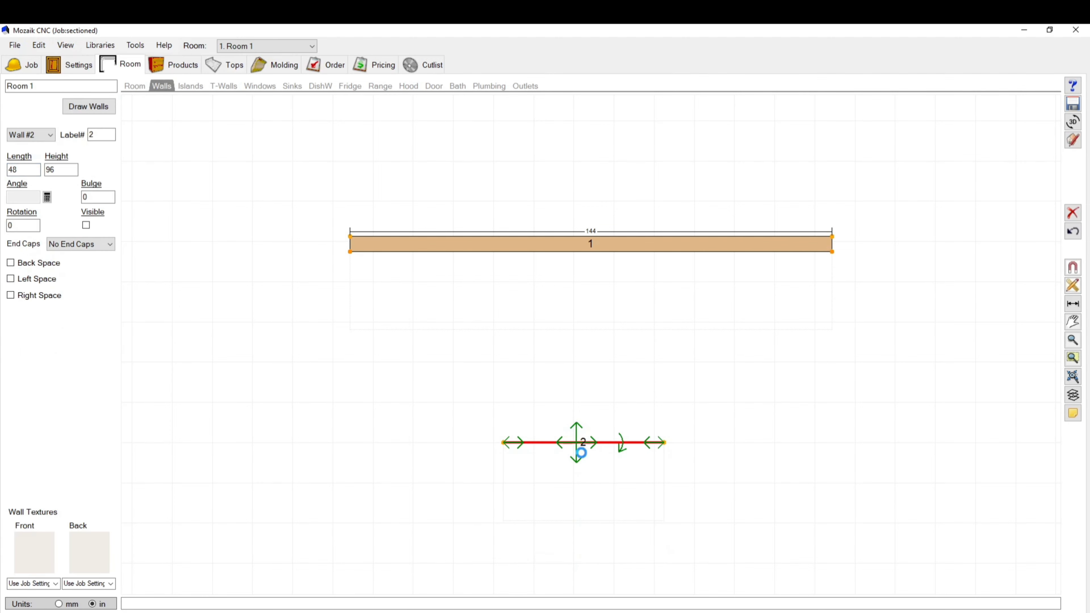
click(167, 65)
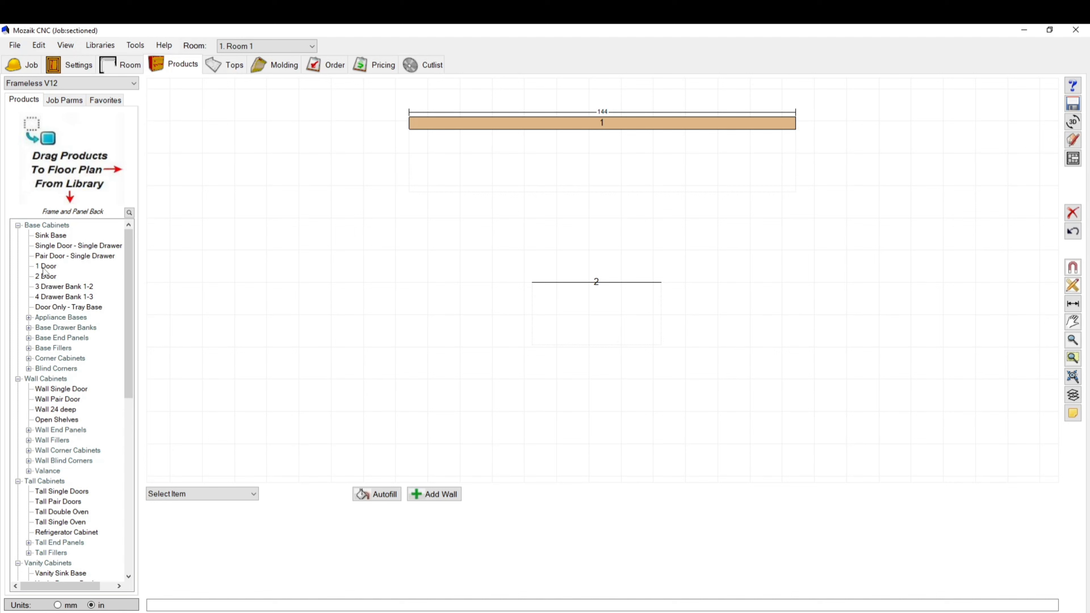
Place a 2 Door base cabinet on island wall 2 and shorten it from its left side to a 31-inch width.
click(46, 276)
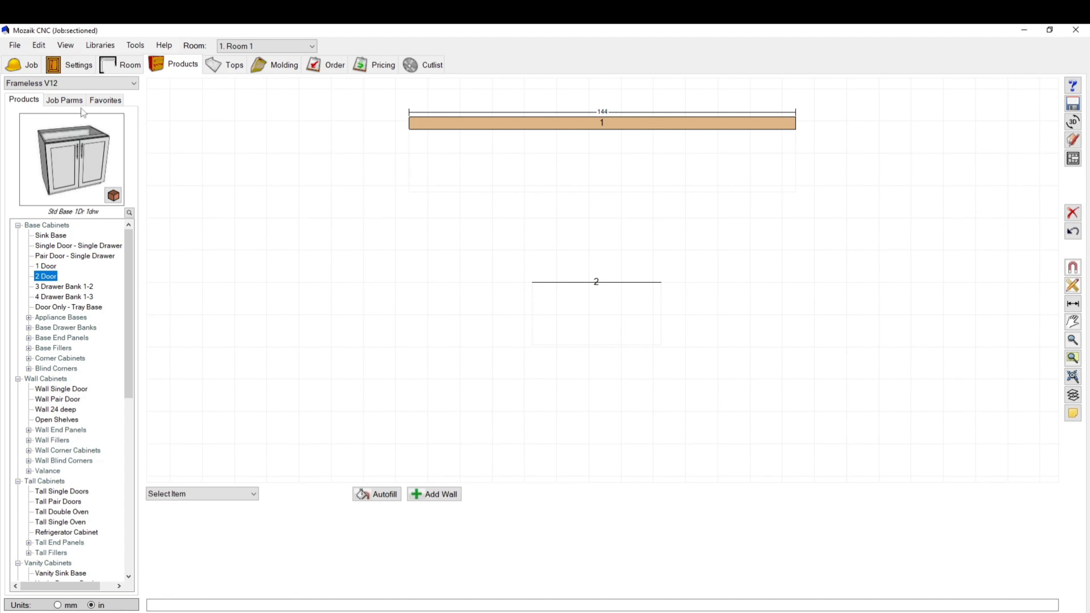
scroll(49, 296, down, 1)
scroll(51, 297, up, 1)
drag(46, 278, 581, 350)
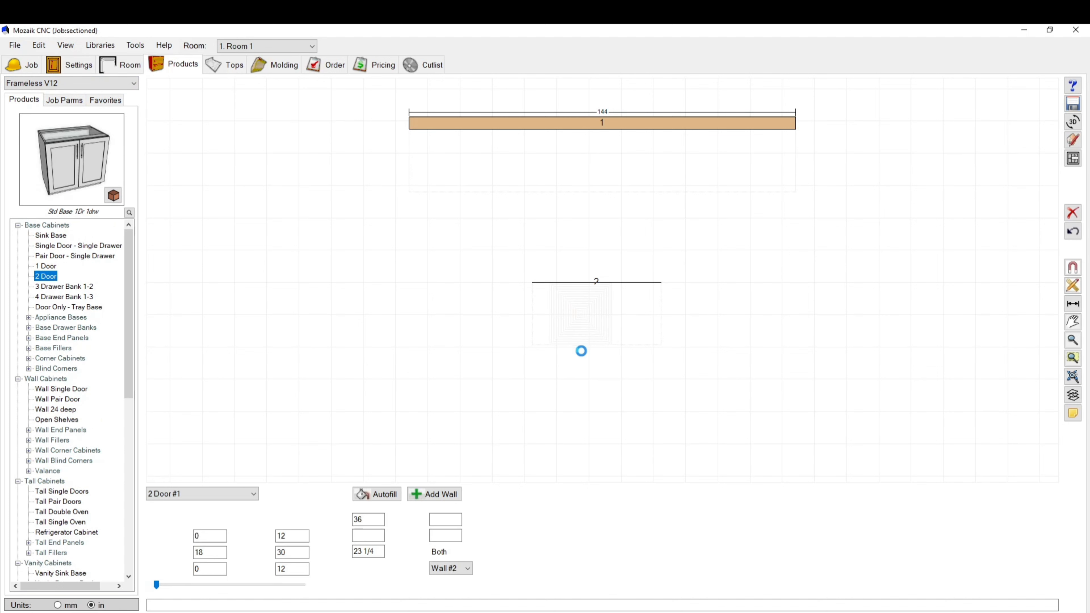
drag(537, 314, 549, 314)
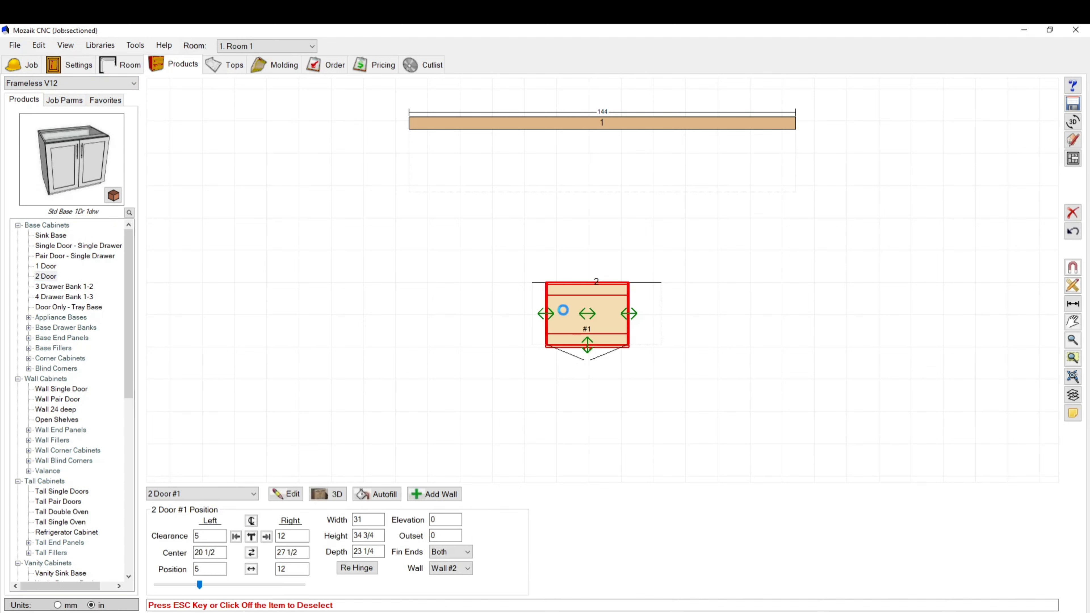
Set the length of island wall 2 to 96 inches.
click(647, 288)
click(647, 284)
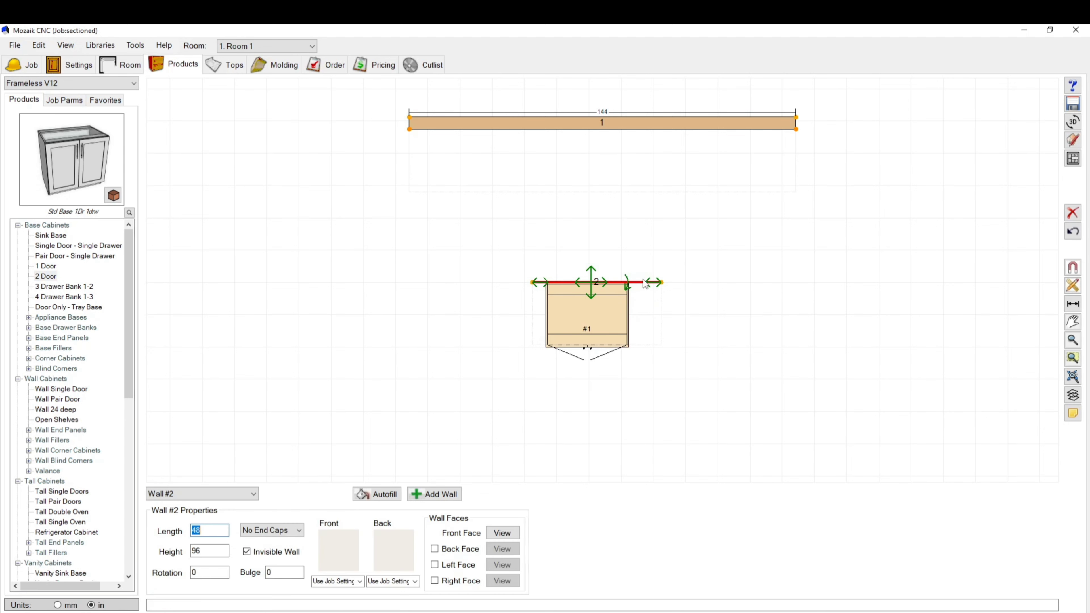
drag(662, 283, 708, 283)
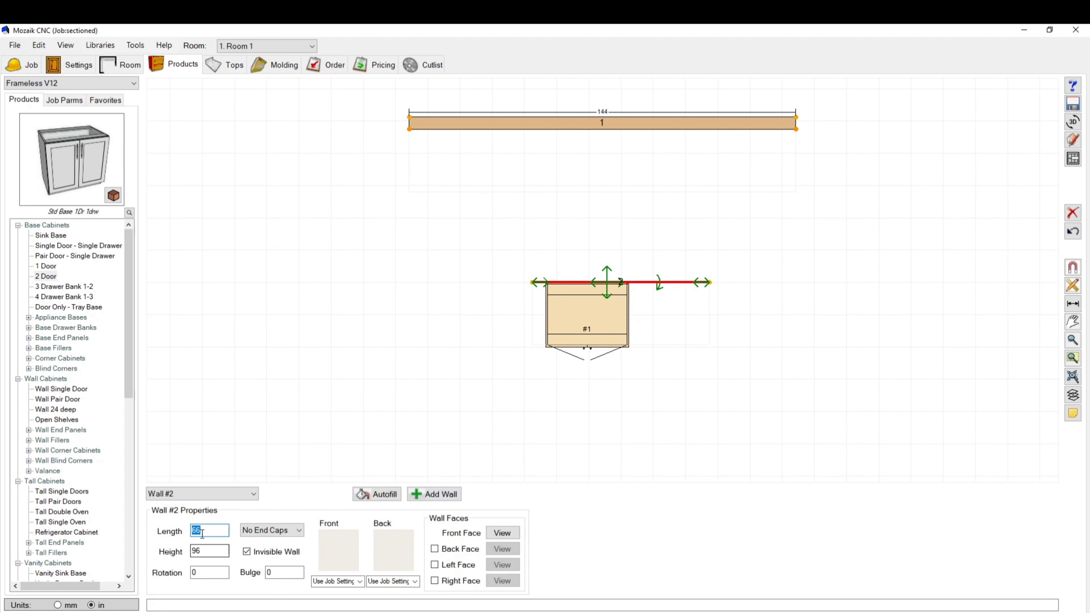
text(96)
key(Return)
click(542, 316)
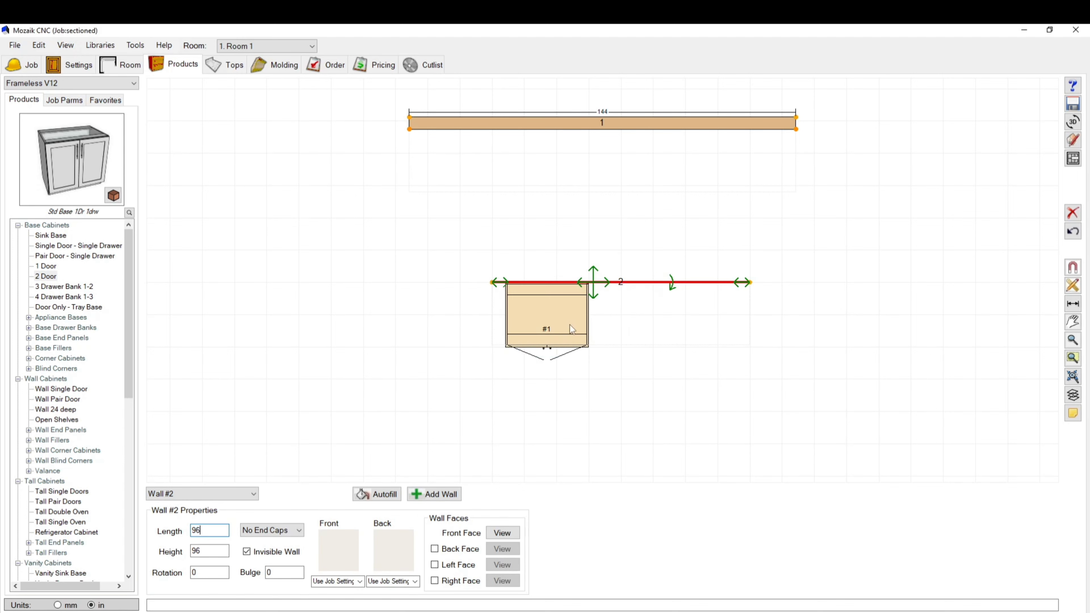
Center the 2 Door cabinet on island wall 2.
click(559, 314)
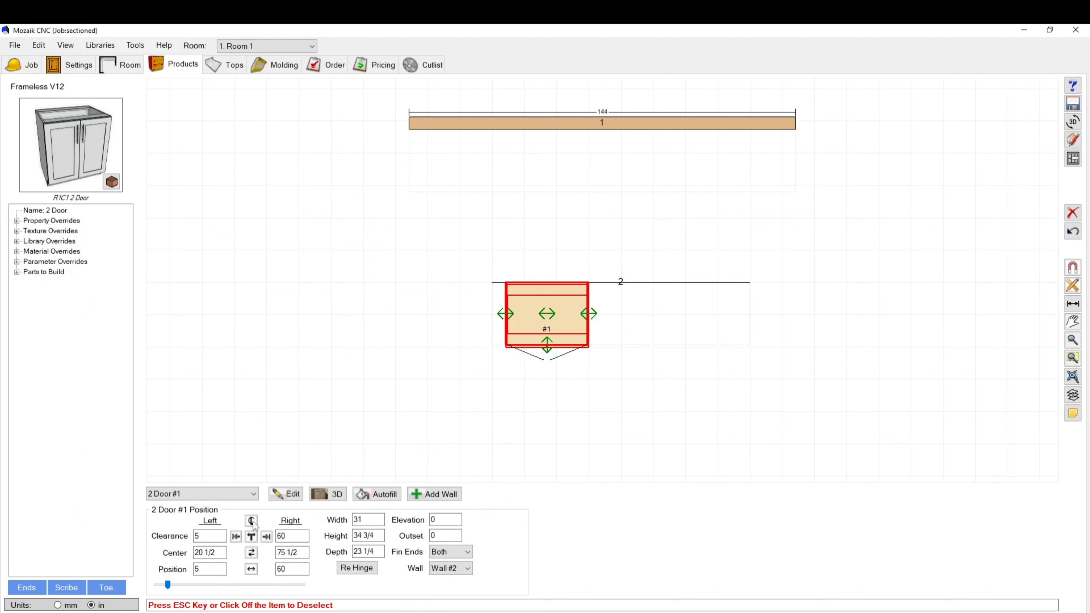
click(252, 520)
click(455, 358)
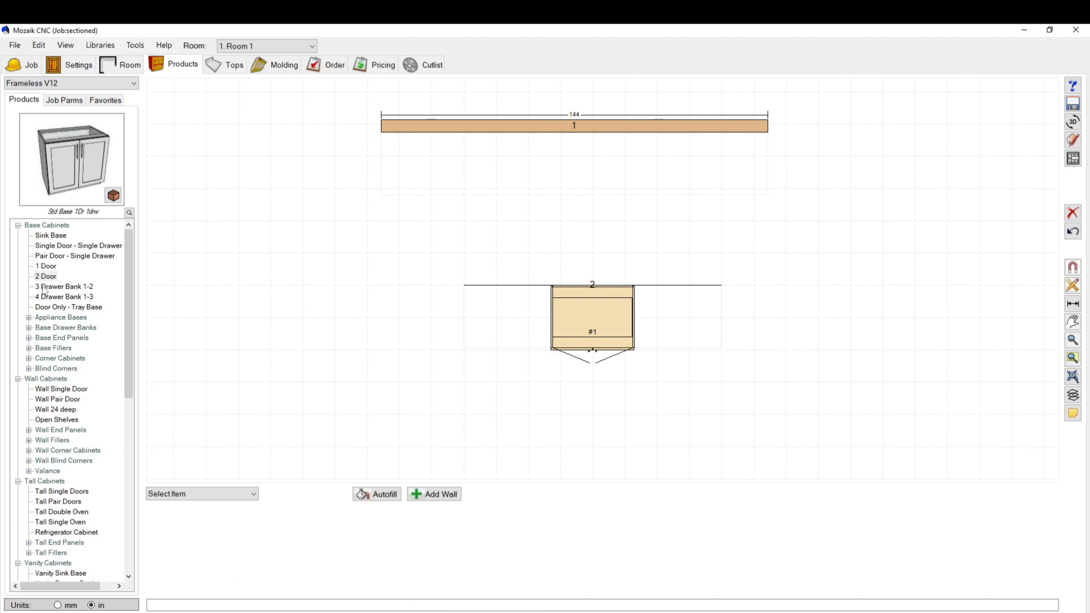
Add a 3 Drawer Bank 1-2 cabinet on each side of the 2 Door cabinet, stretching both to 32 1/2 inches to fill the wall.
drag(44, 290, 340, 328)
drag(77, 290, 692, 340)
click(516, 317)
drag(528, 318, 552, 318)
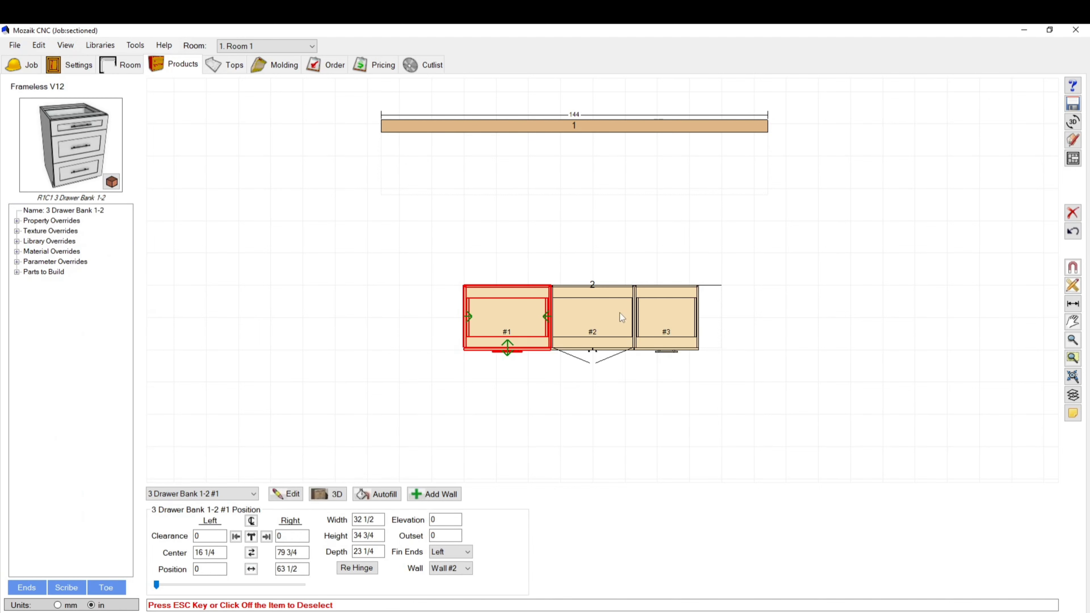
click(669, 317)
drag(702, 318, 733, 329)
scroll(733, 331, down, 3)
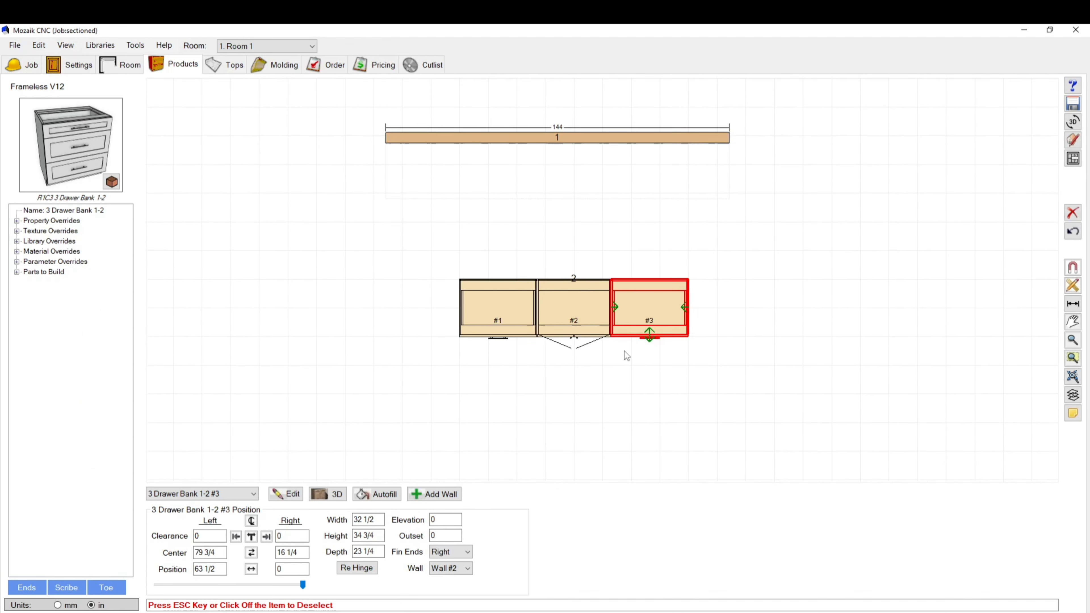
scroll(619, 351, up, 6)
click(531, 240)
Examine the left finished end of drawer cabinet #1 up close in the floor plan.
scroll(489, 211, up, 3)
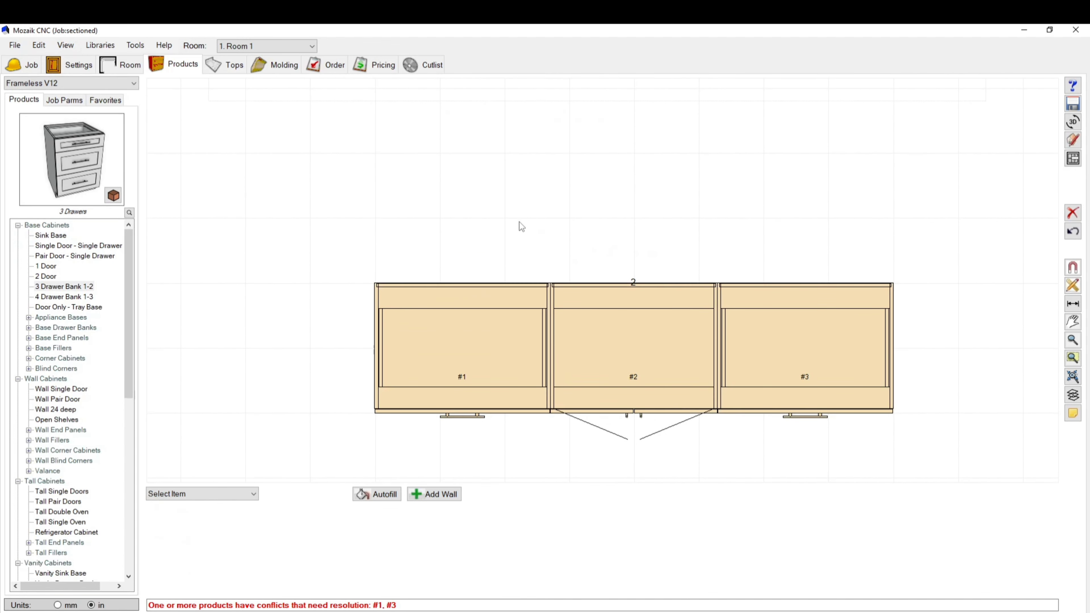
scroll(316, 265, down, 2)
scroll(318, 249, up, 2)
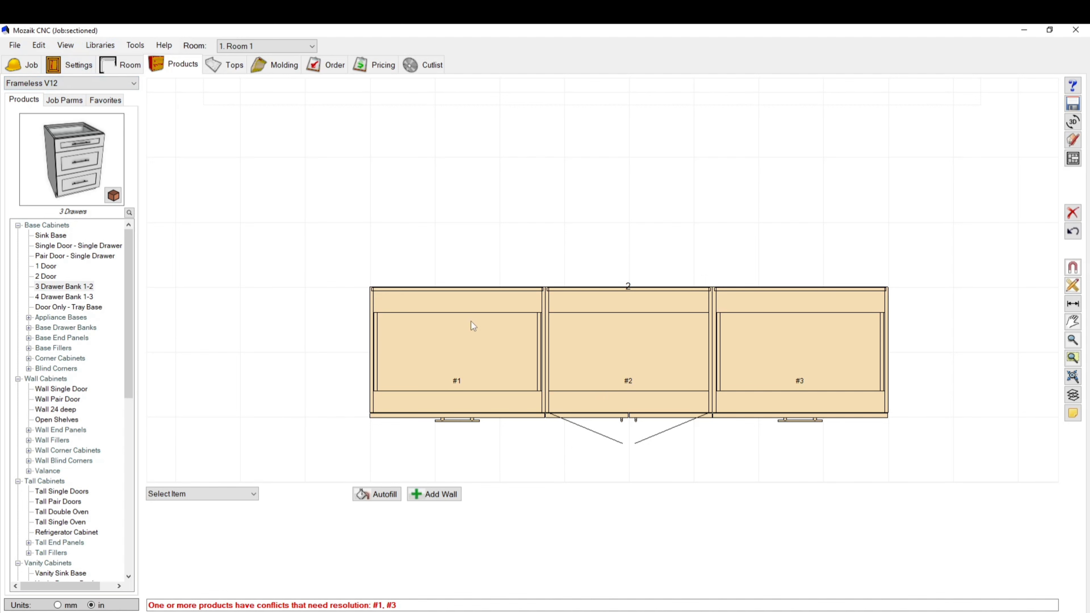
scroll(382, 430, up, 5)
click(336, 390)
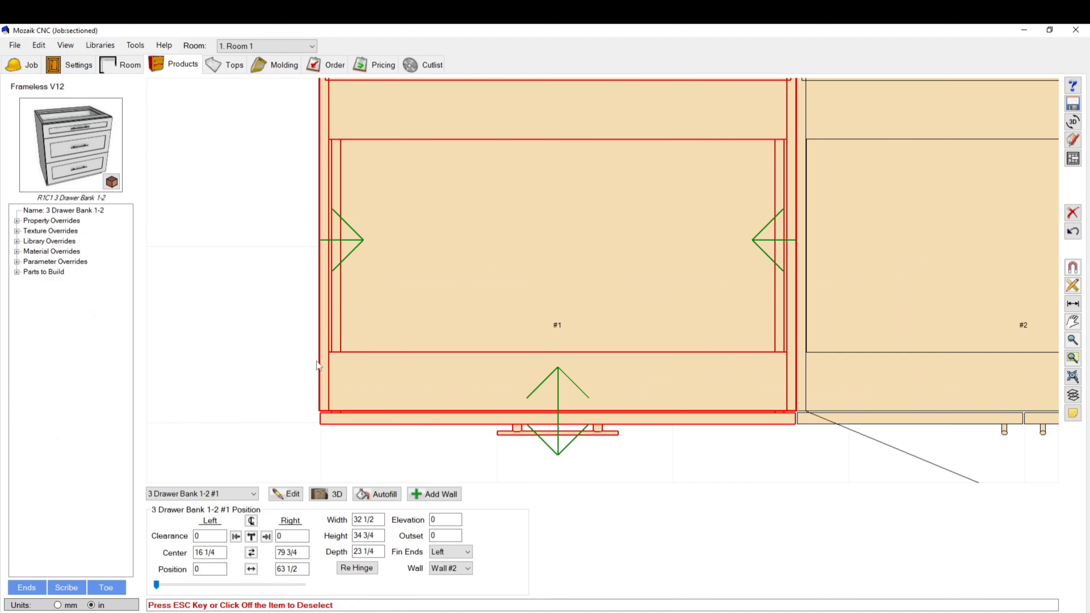
scroll(222, 338, down, 4)
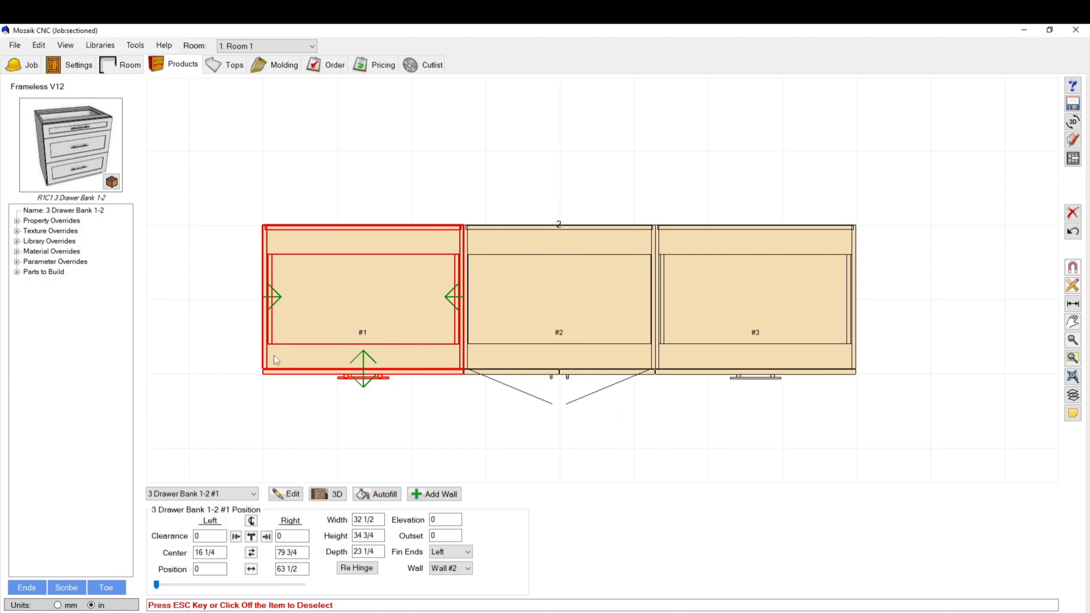
key(Escape)
Open the job parameters for Frameless V12-JobParms.
click(38, 45)
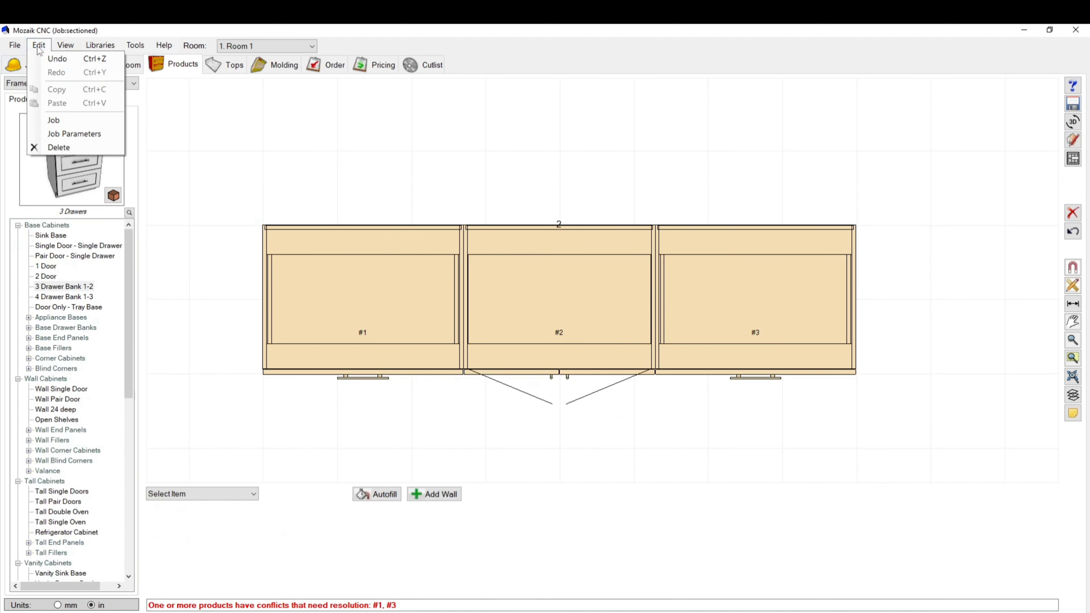
click(87, 135)
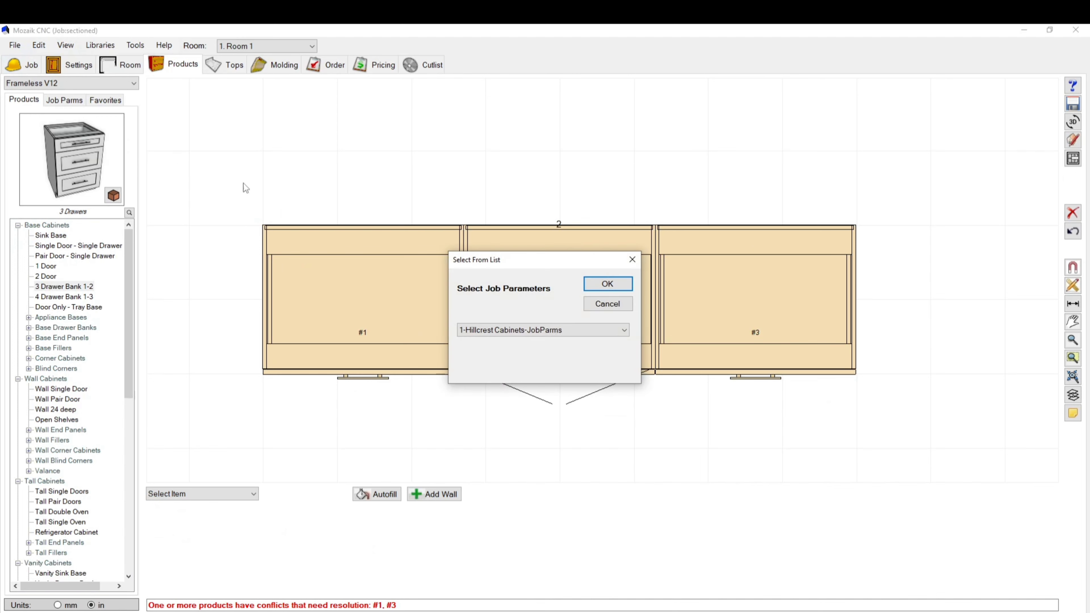
click(580, 329)
click(490, 352)
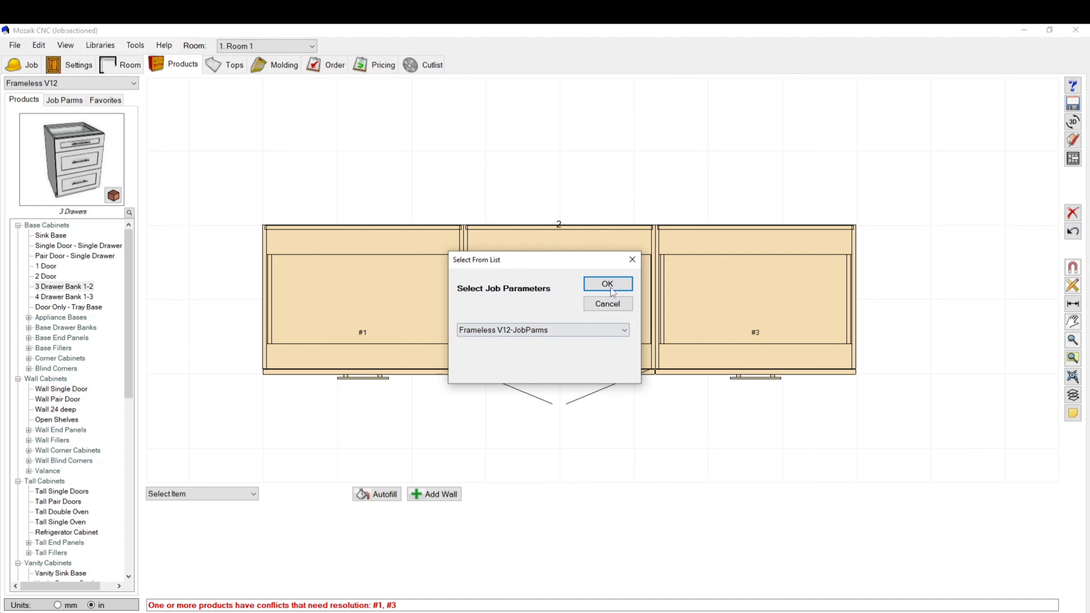
click(609, 285)
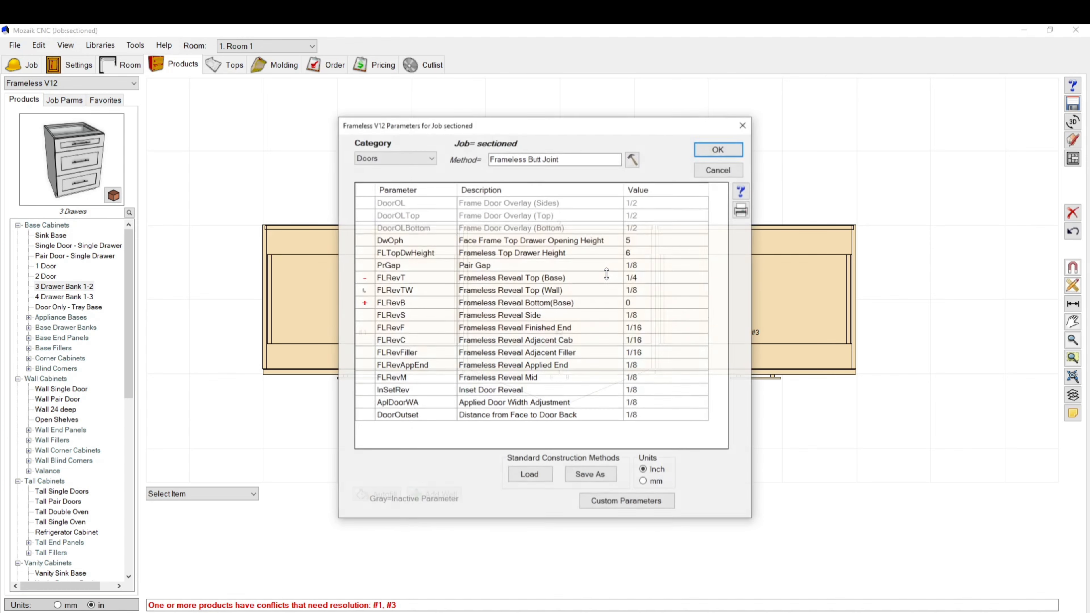
In the Ends category, change Doors for All Finished Ends so that base cabinets get applied end doors, and accept the parameters.
click(425, 160)
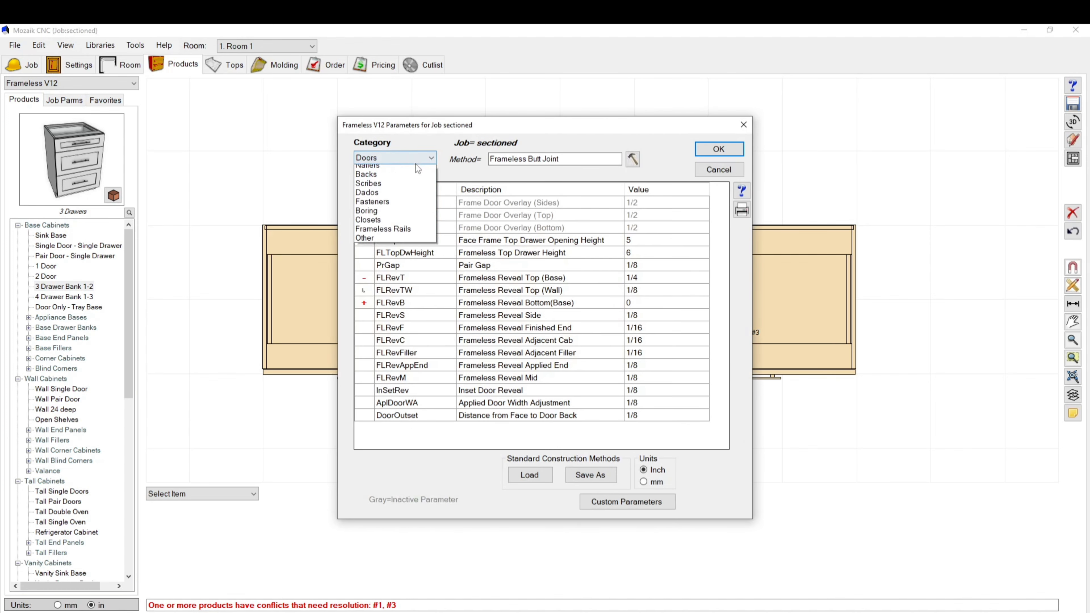
click(378, 178)
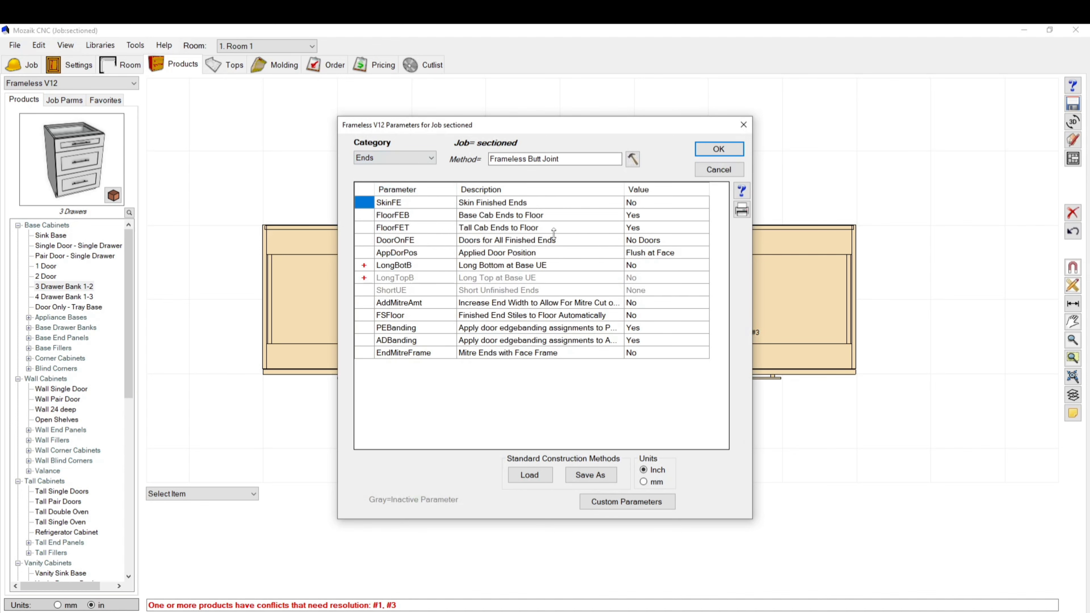
click(646, 243)
click(685, 282)
click(719, 149)
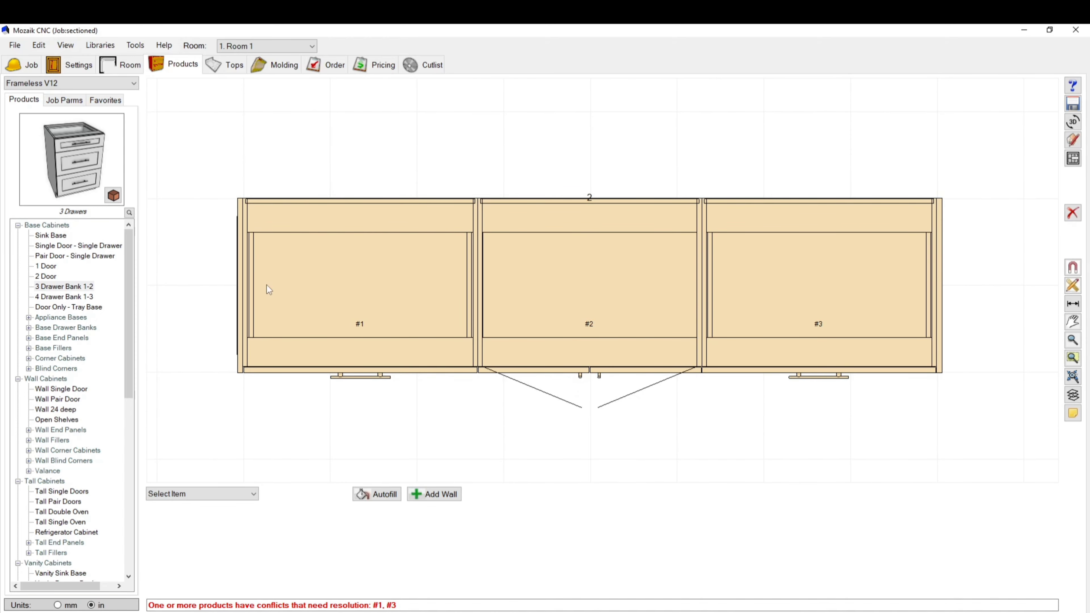
Examine the applied end door on the left side of drawer cabinet #1.
scroll(249, 362, up, 5)
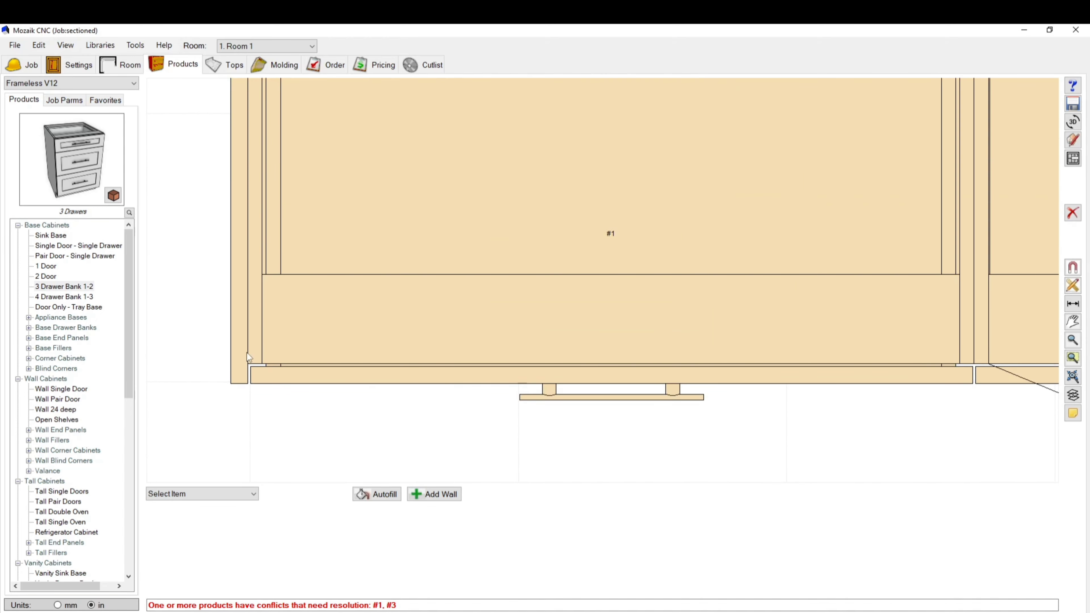
click(351, 331)
scroll(224, 278, down, 6)
scroll(637, 263, up, 2)
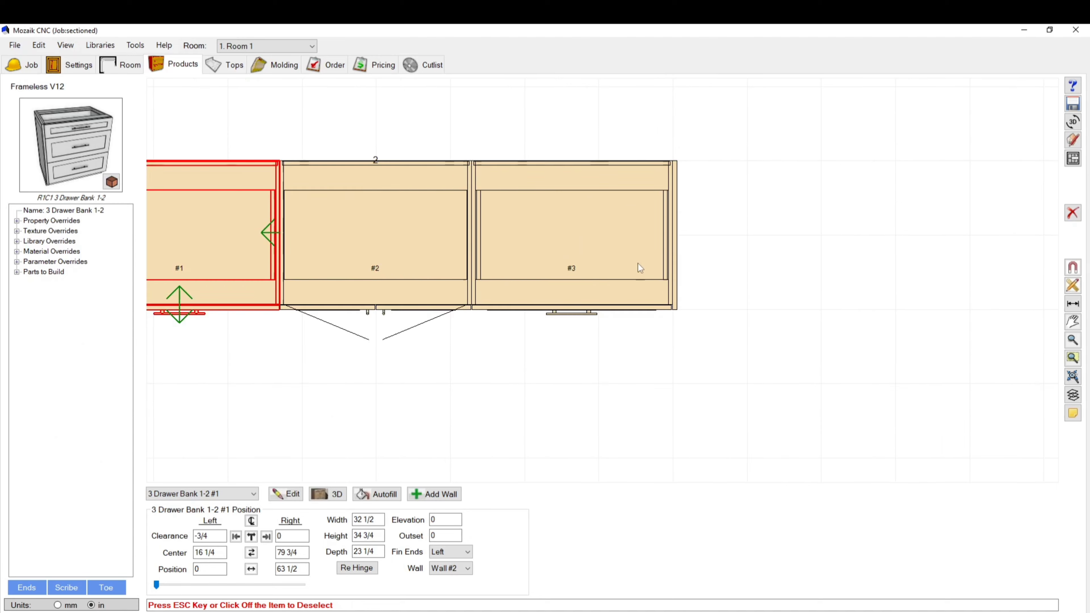
Set the finished ends of drawer cabinet #3 to None and rotate its preview to show the right side.
click(596, 262)
click(468, 552)
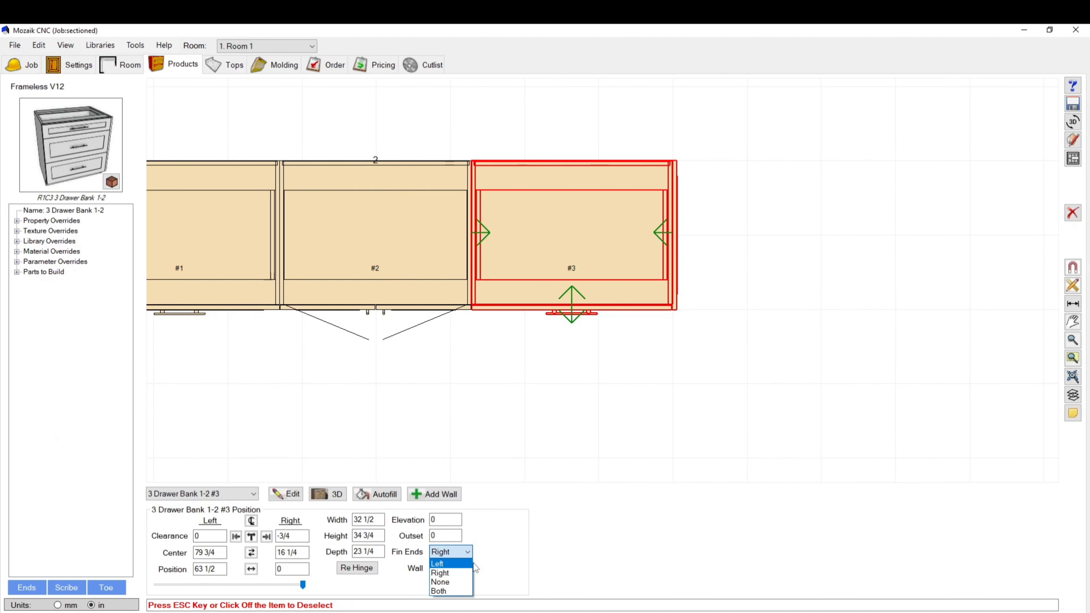
click(442, 582)
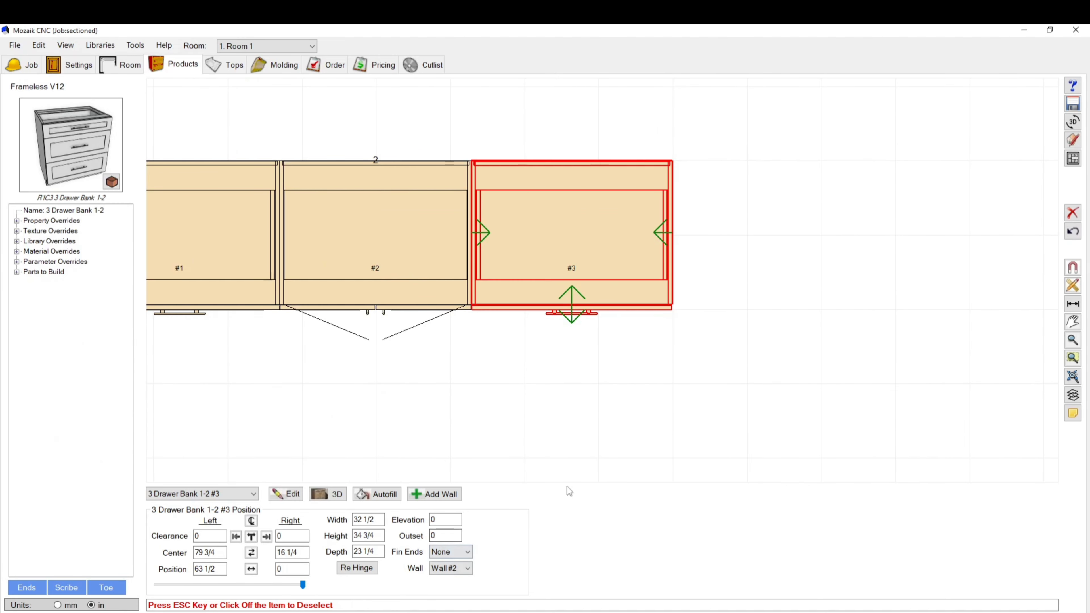
drag(86, 142, 51, 132)
Set the finished ends of drawer cabinet #3 back to Right.
click(431, 553)
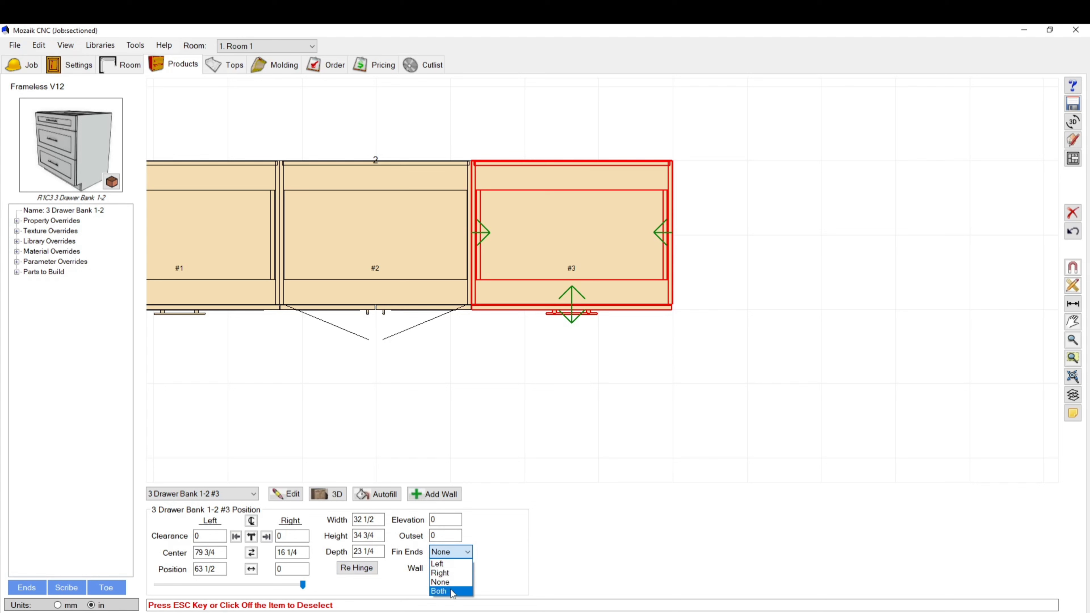
click(441, 573)
click(804, 392)
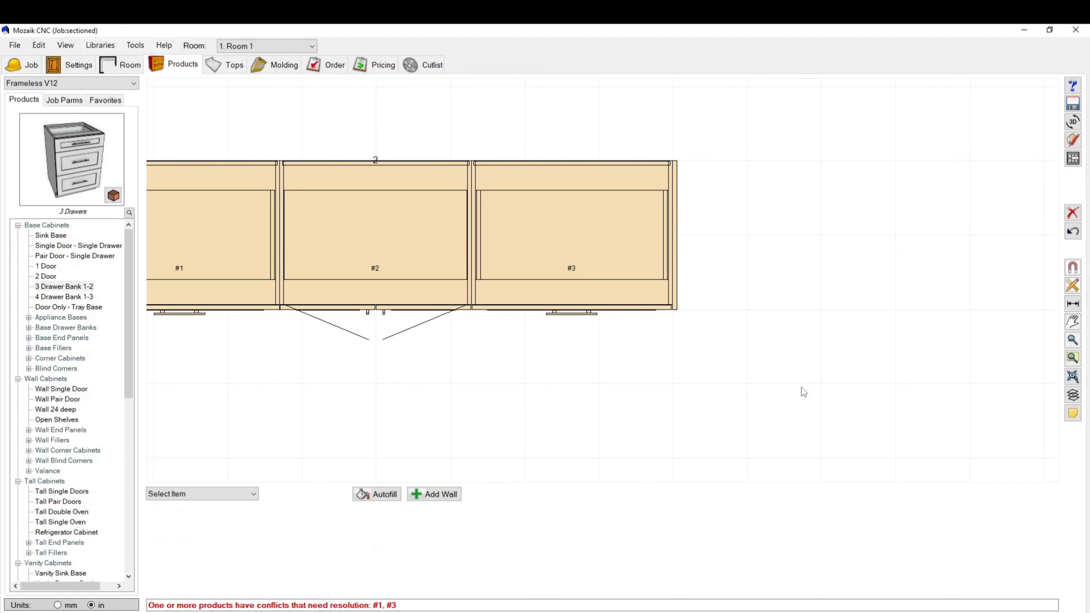
Check where island wall 2 ends relative to the applied end doors and the left side of cabinet #1.
scroll(802, 387, down, 2)
scroll(580, 337, up, 1)
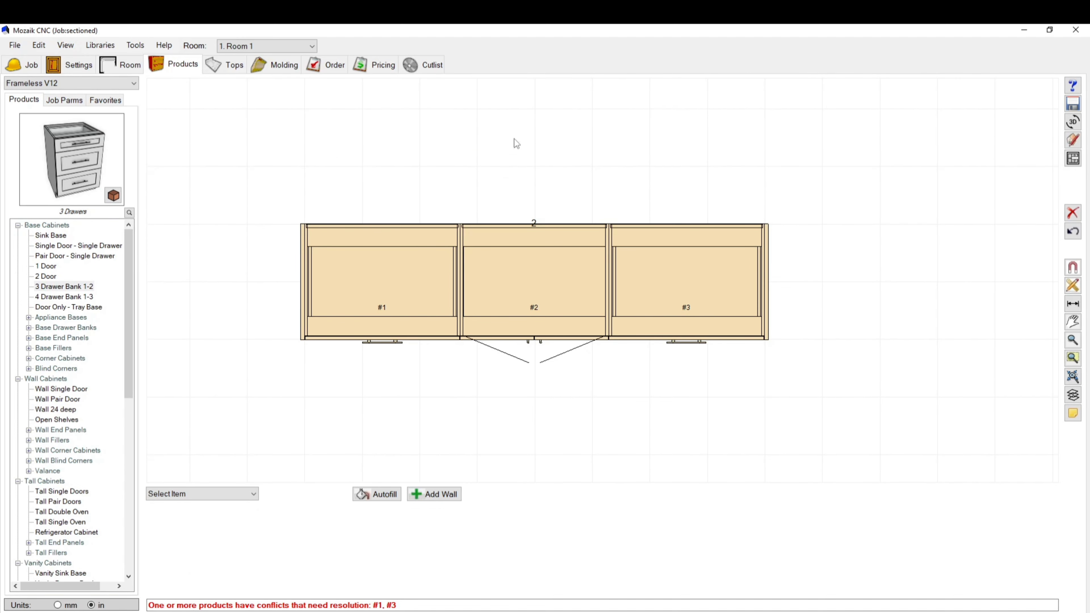
click(494, 224)
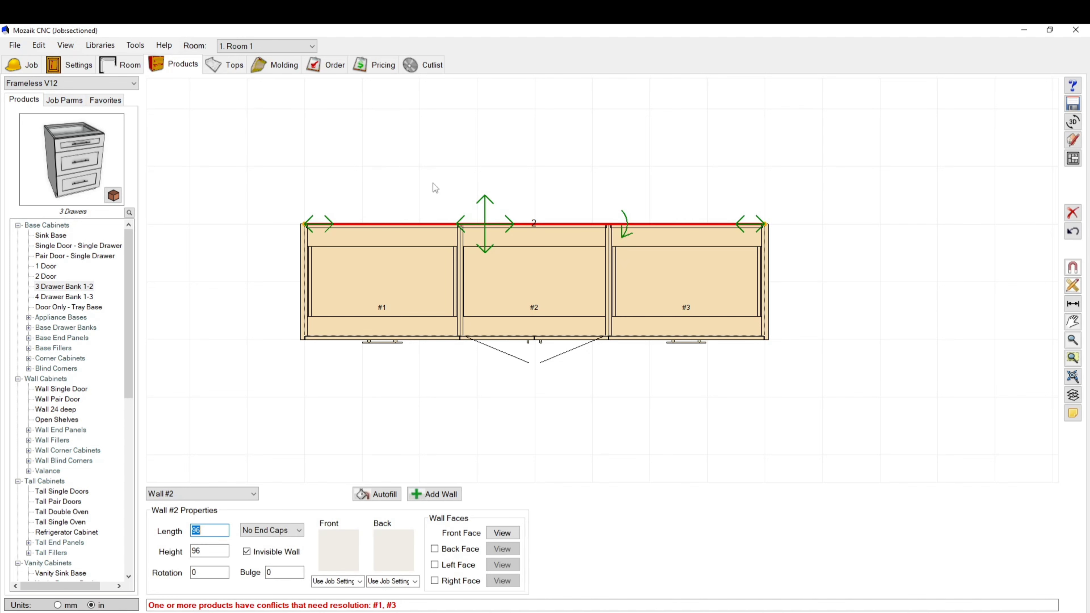
click(338, 307)
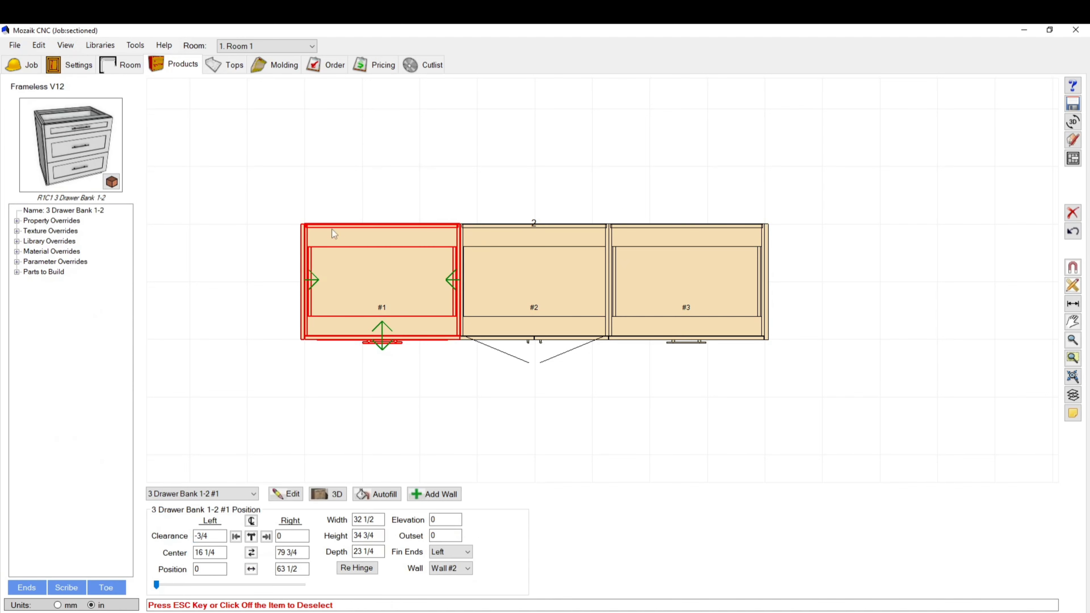
click(231, 211)
scroll(334, 288, up, 1)
Set the finished ends of drawer cabinet #1 to None.
click(368, 288)
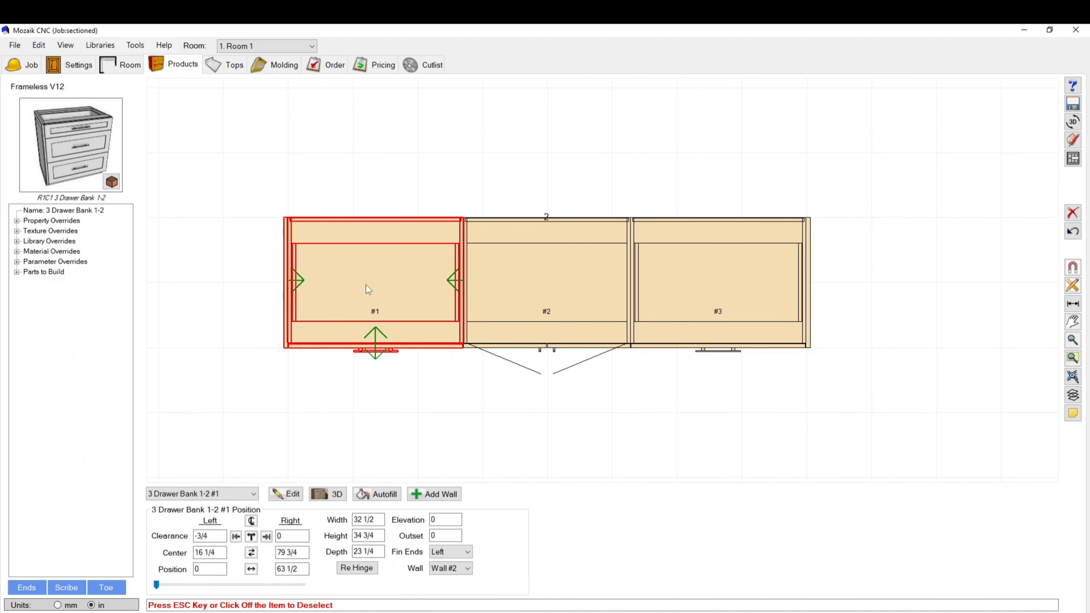
click(451, 551)
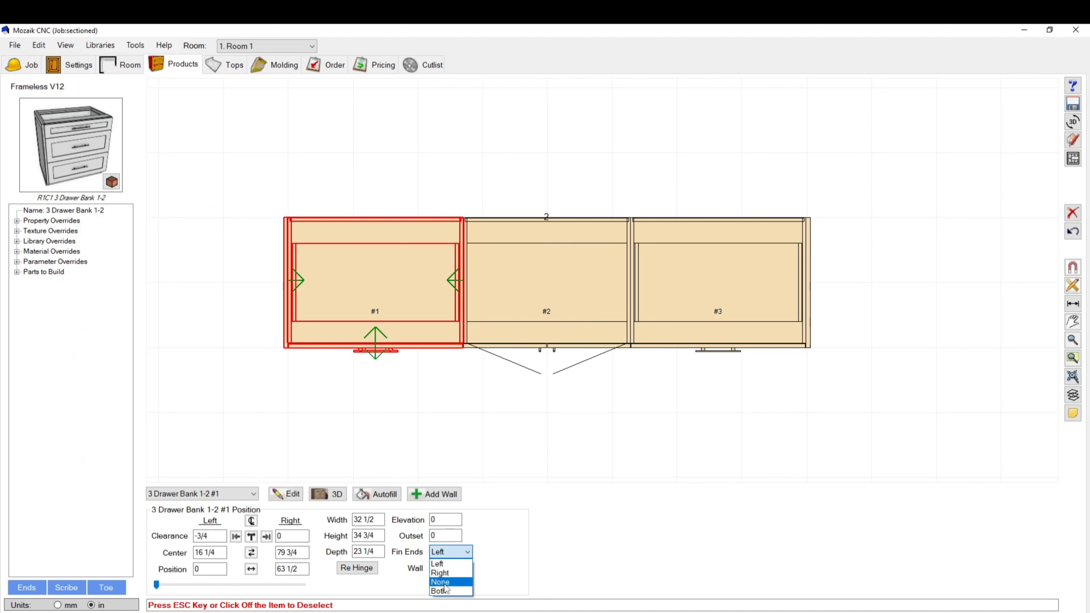
click(445, 583)
click(247, 283)
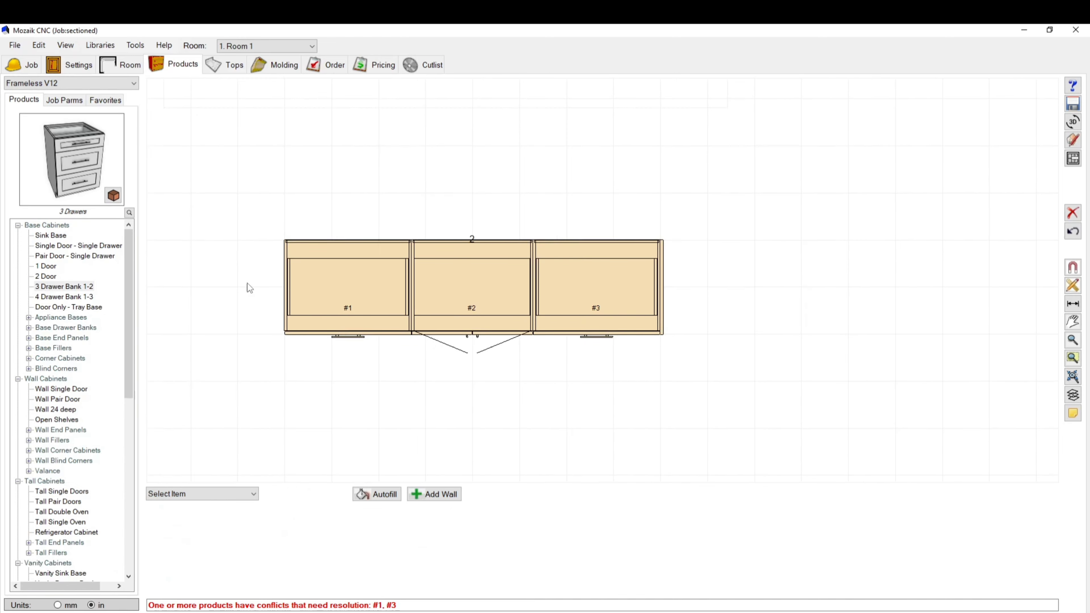
Narrow drawer cabinet #1 from its left side to about 28 in wide, leaving about 4 1/2 in free at the wall's end.
click(323, 229)
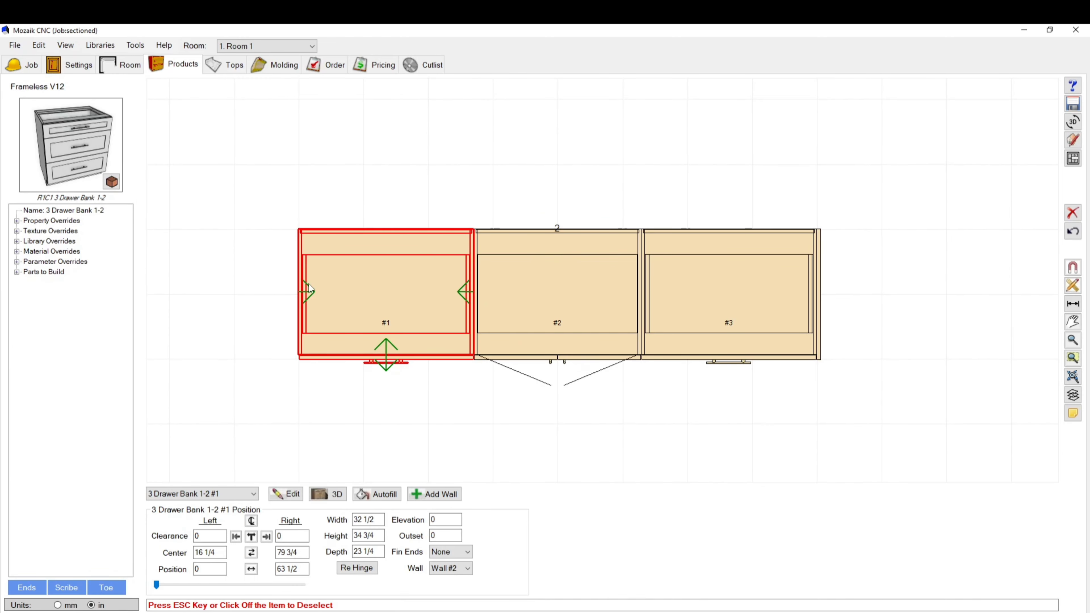
scroll(327, 225, up, 2)
click(719, 215)
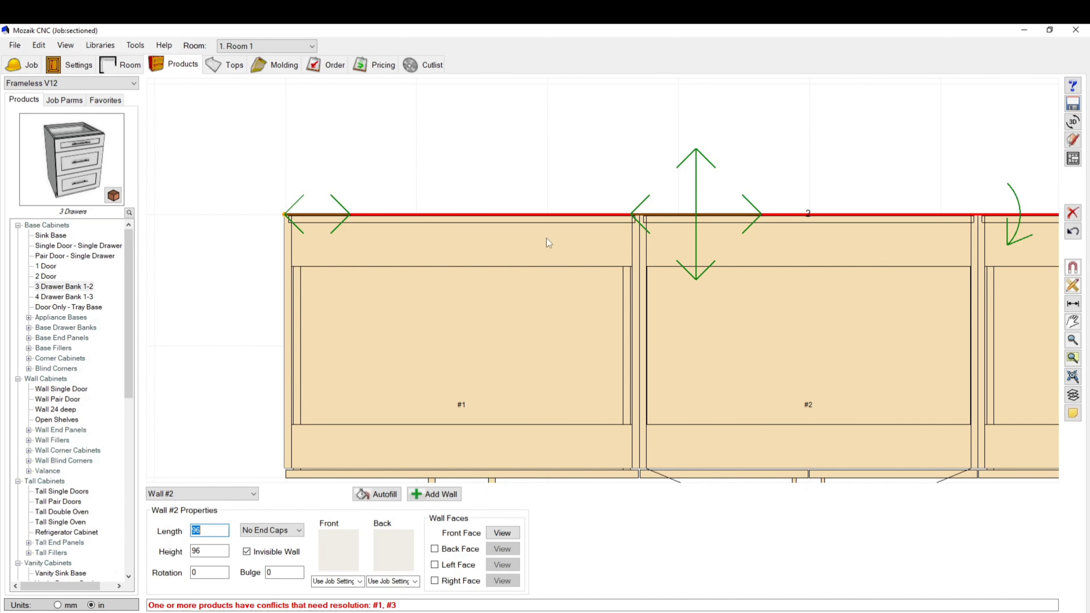
click(348, 365)
click(190, 259)
scroll(190, 253, down, 5)
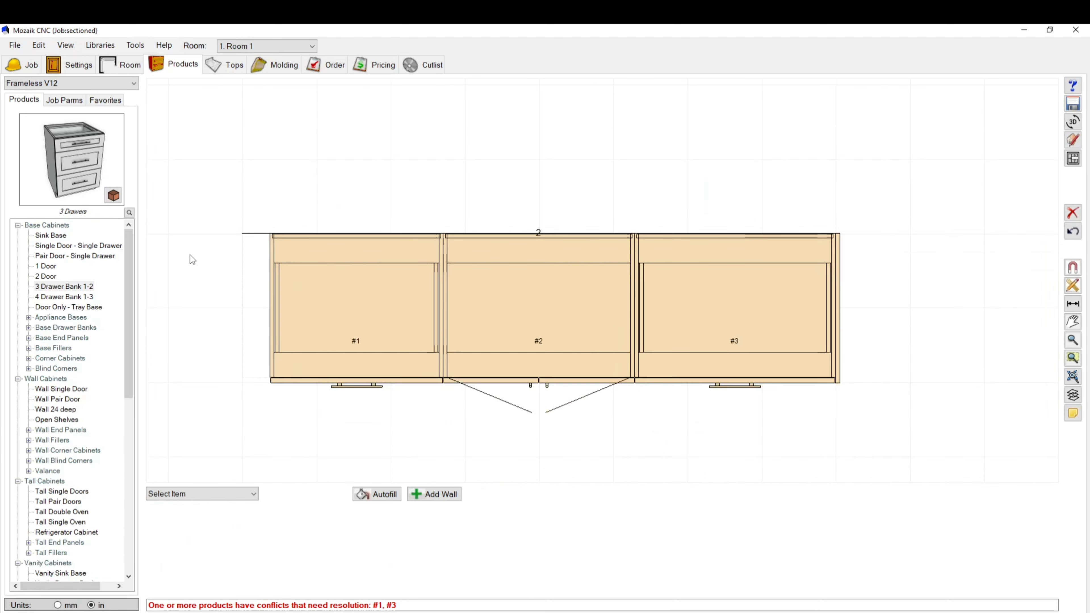
Place a Left Applied Door from the Base End Panels at the free left end of island wall 2.
scroll(40, 359, down, 11)
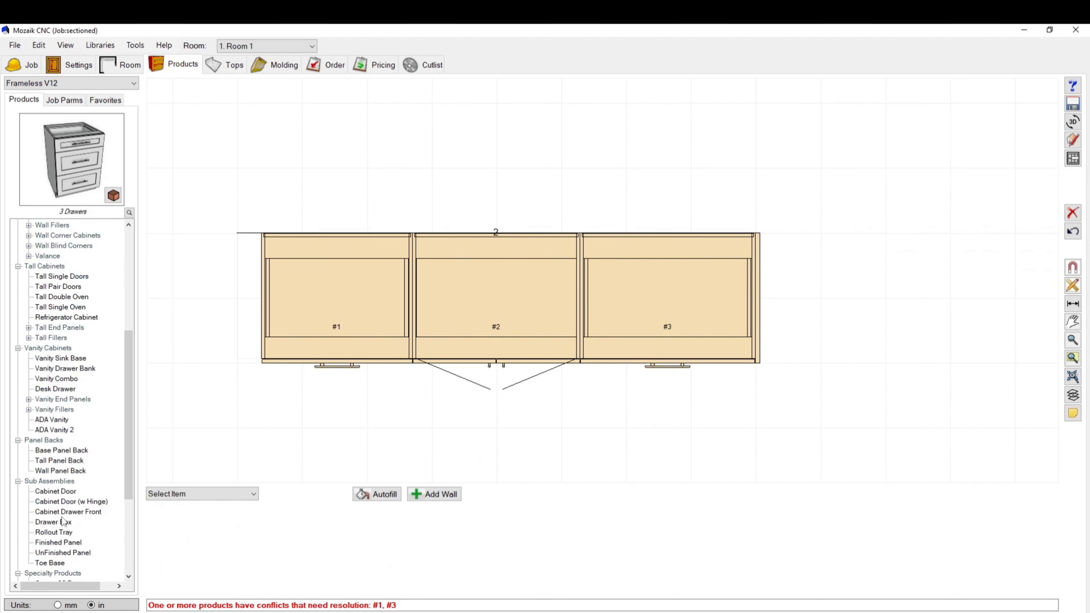
scroll(58, 440, down, 1)
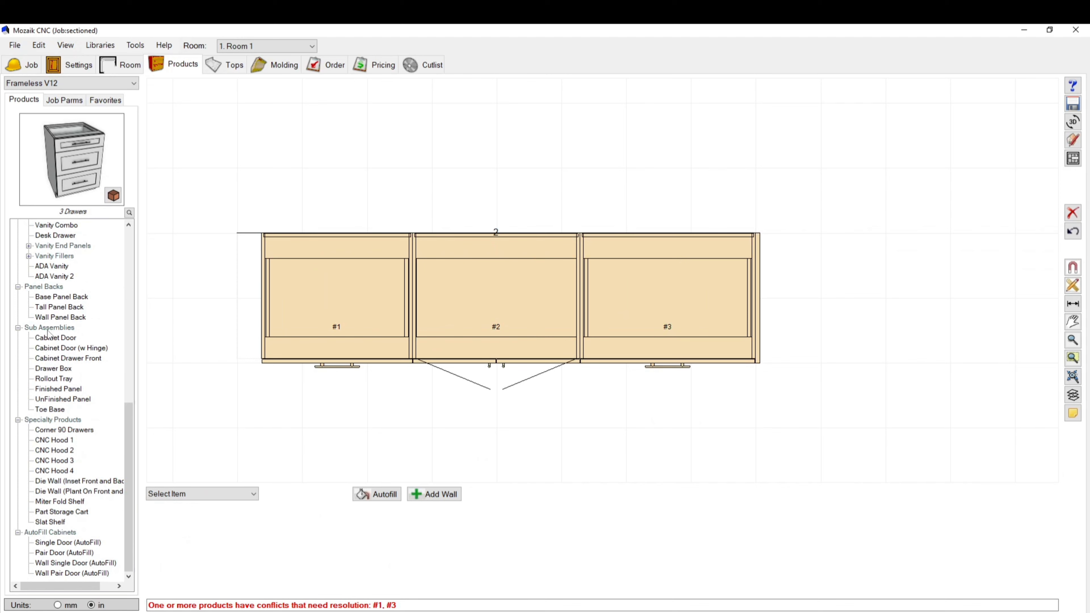
scroll(58, 286, up, 12)
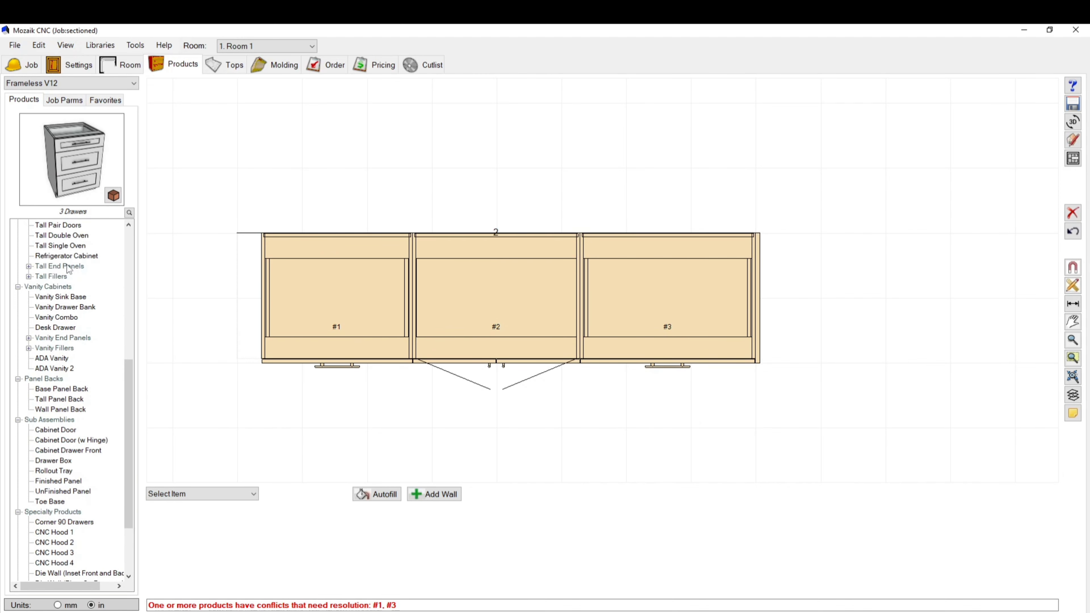
click(29, 338)
click(69, 349)
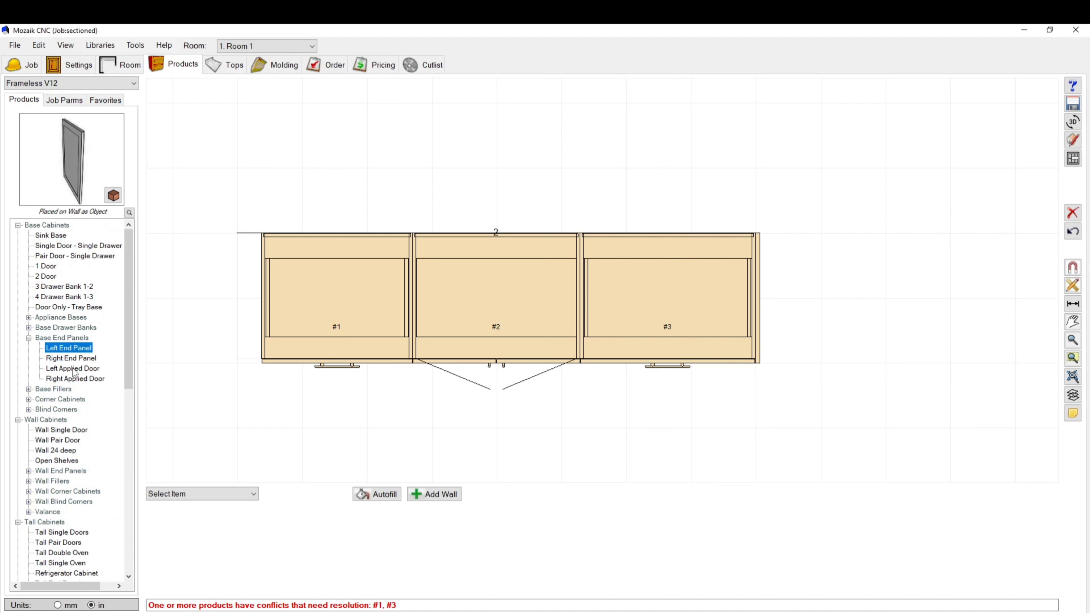
click(62, 369)
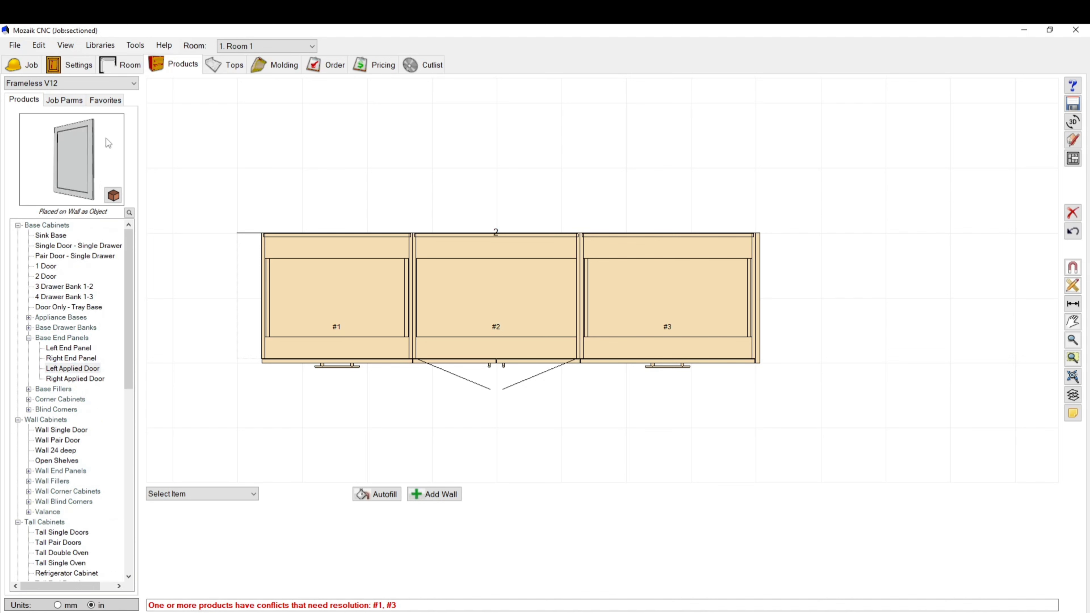
click(62, 369)
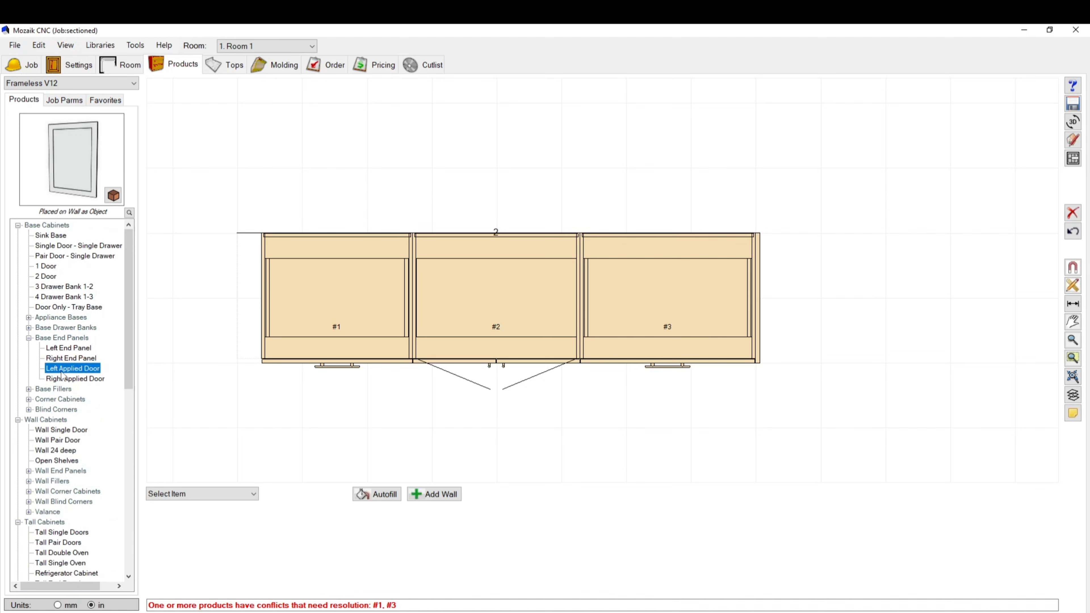
click(245, 286)
drag(46, 162, 57, 158)
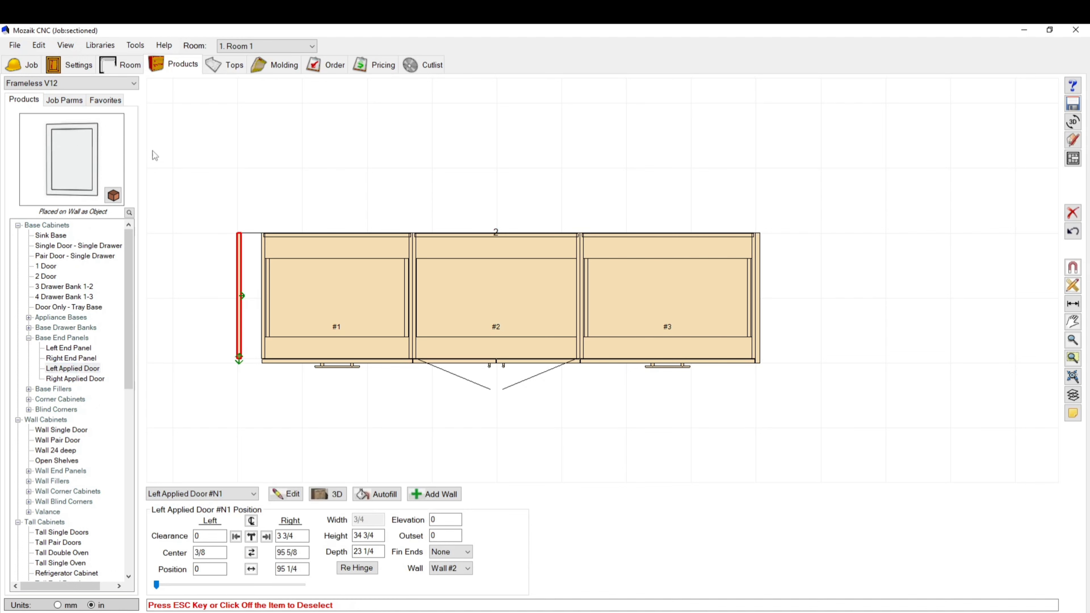
Change the base end panel style for applied doors to Default Door and rotate the cabinet preview to show its left end.
click(71, 71)
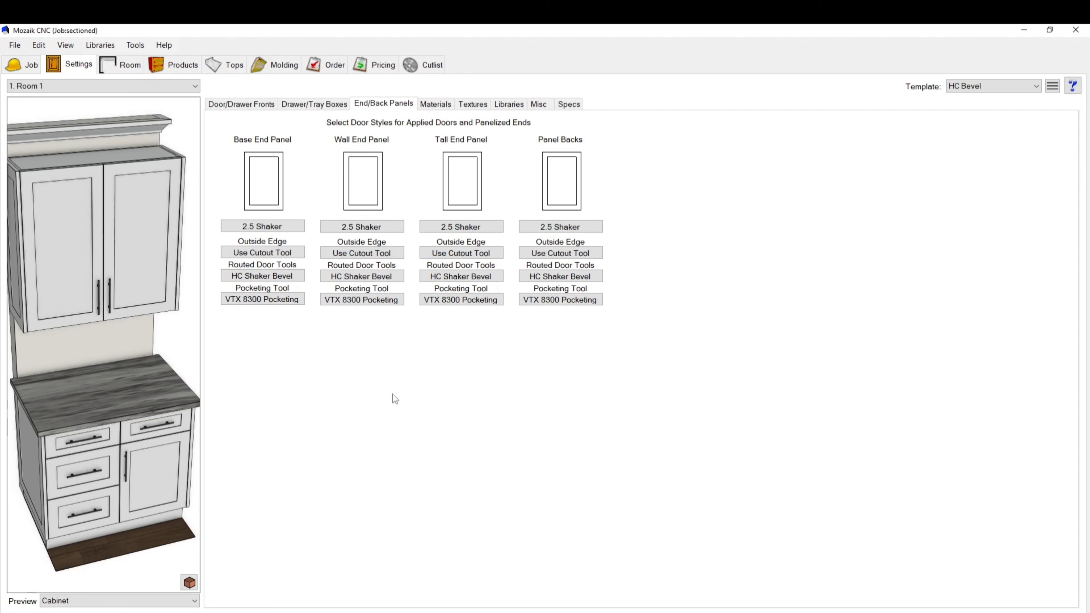
click(263, 227)
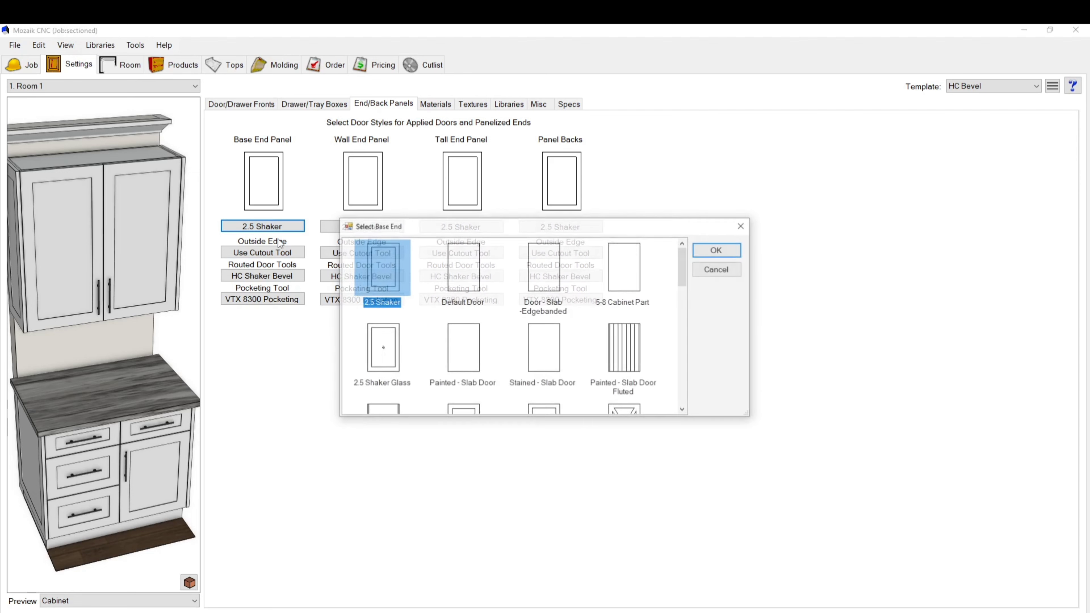
click(462, 270)
click(716, 250)
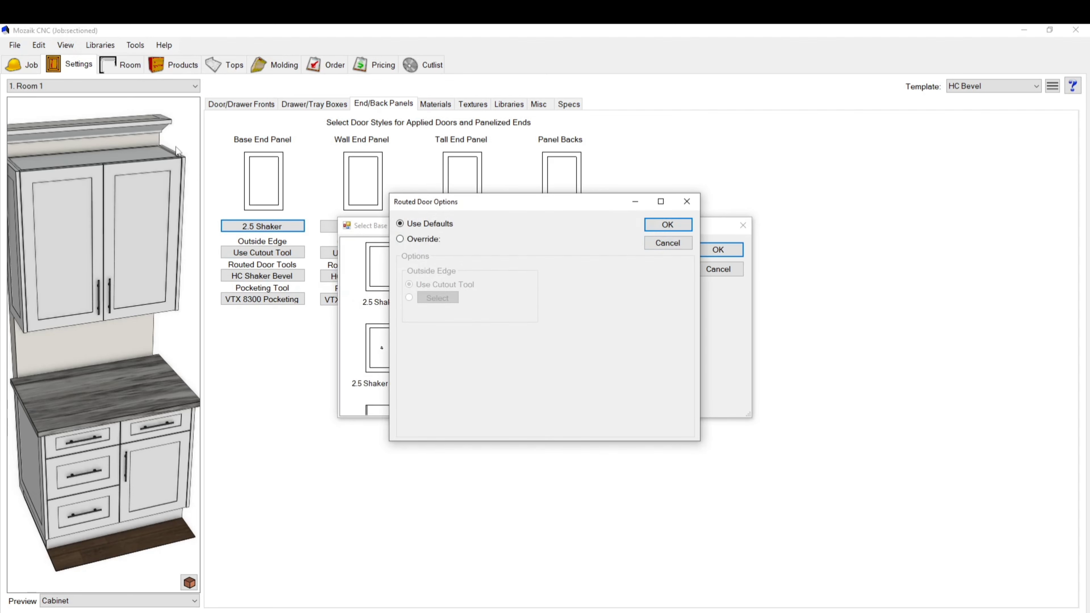
click(668, 225)
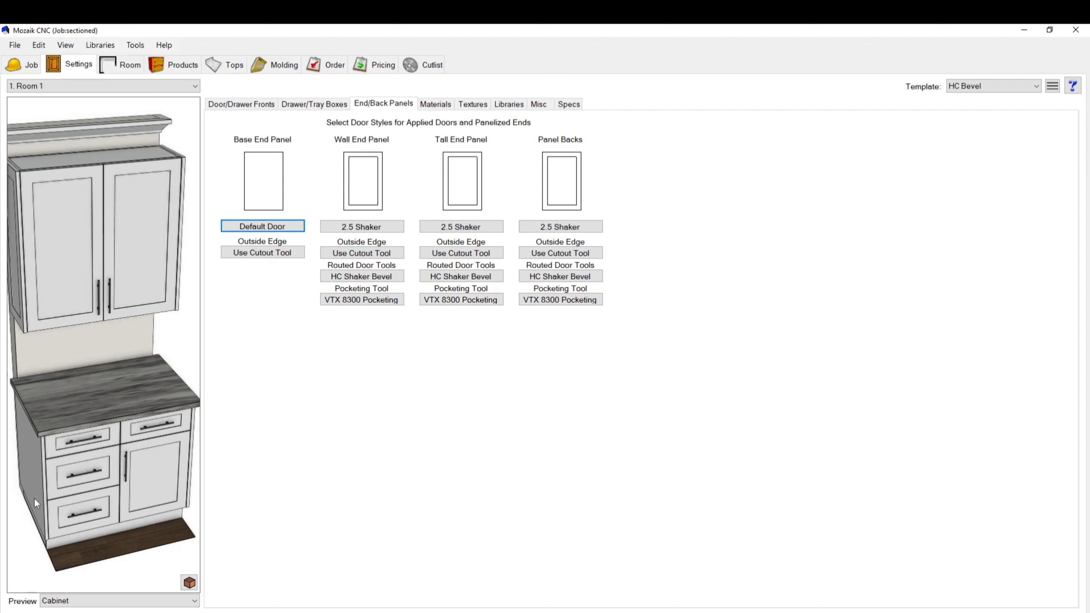
drag(43, 510, 75, 500)
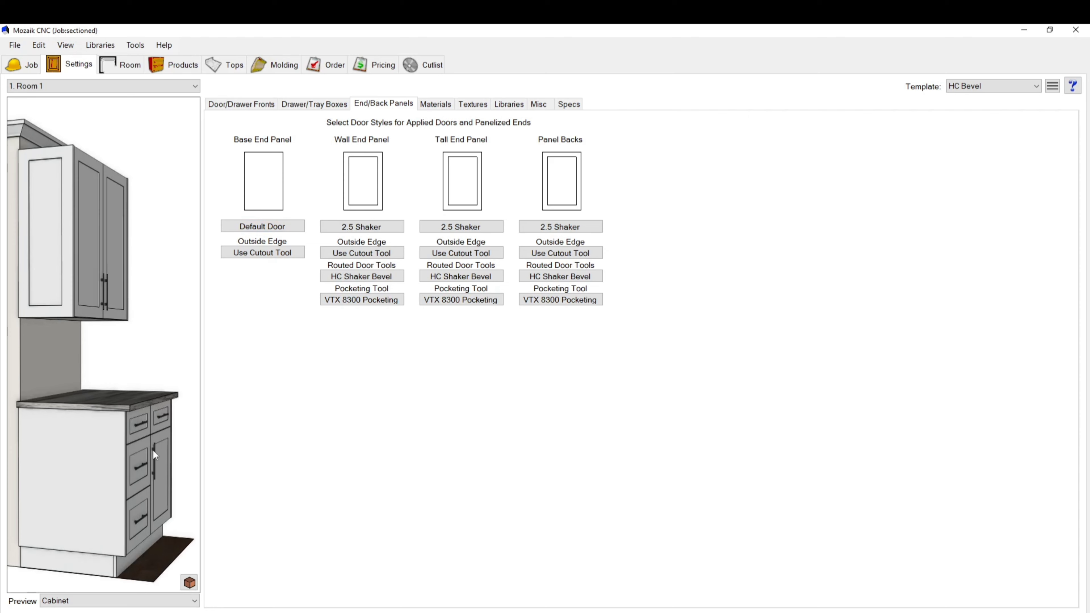
drag(126, 463, 112, 464)
Set the base end panel style back to 2.5 Shaker with the default routed door options.
click(274, 227)
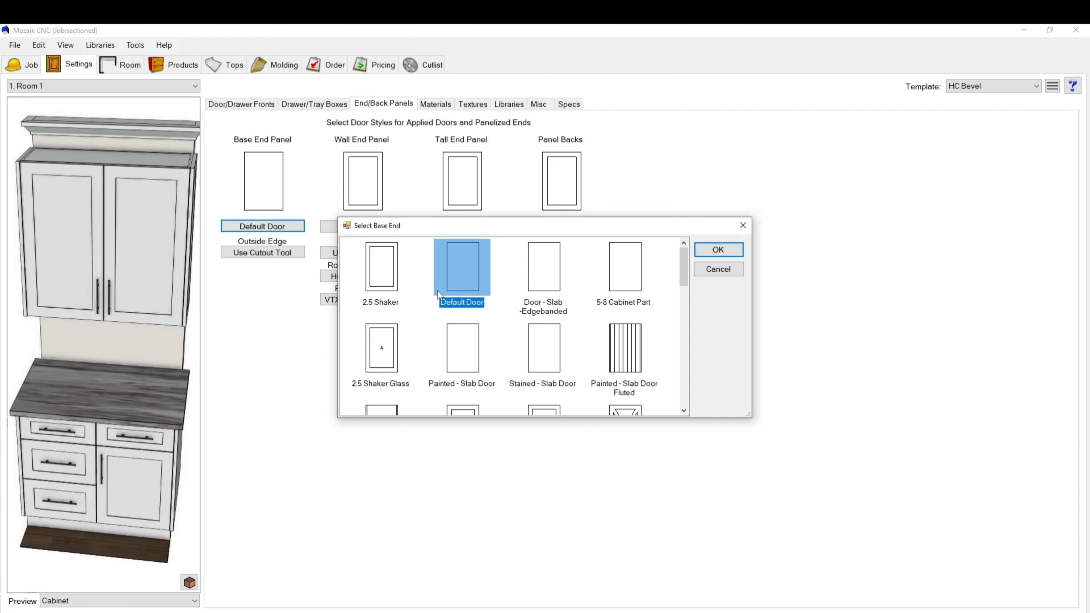
click(389, 277)
click(700, 250)
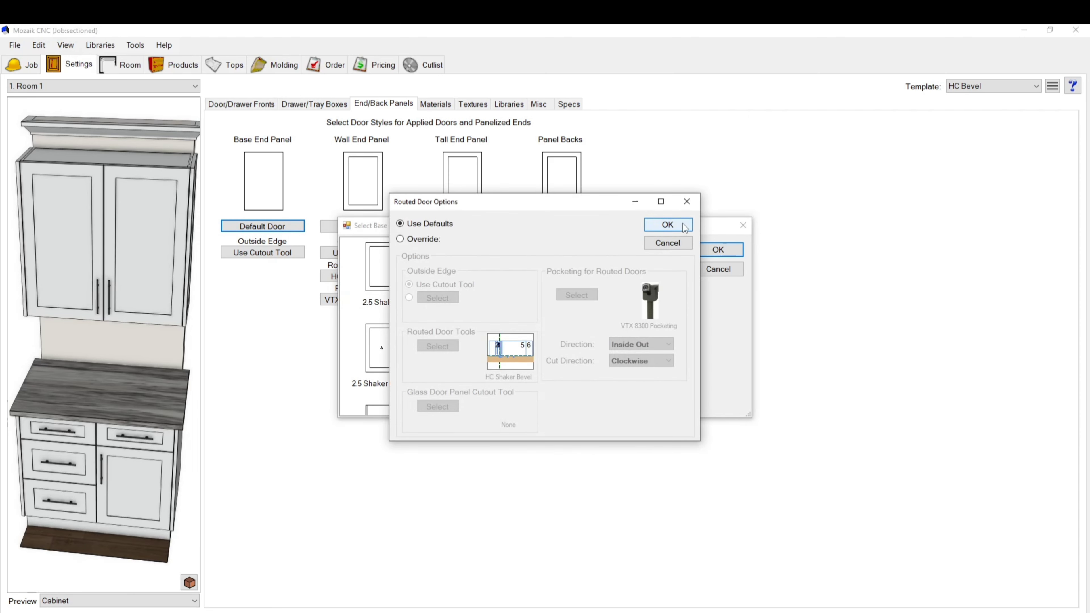
click(668, 225)
Return to the product floor plan and stretch the left side of drawer cabinet #1 to meet the Left Applied Door.
click(174, 64)
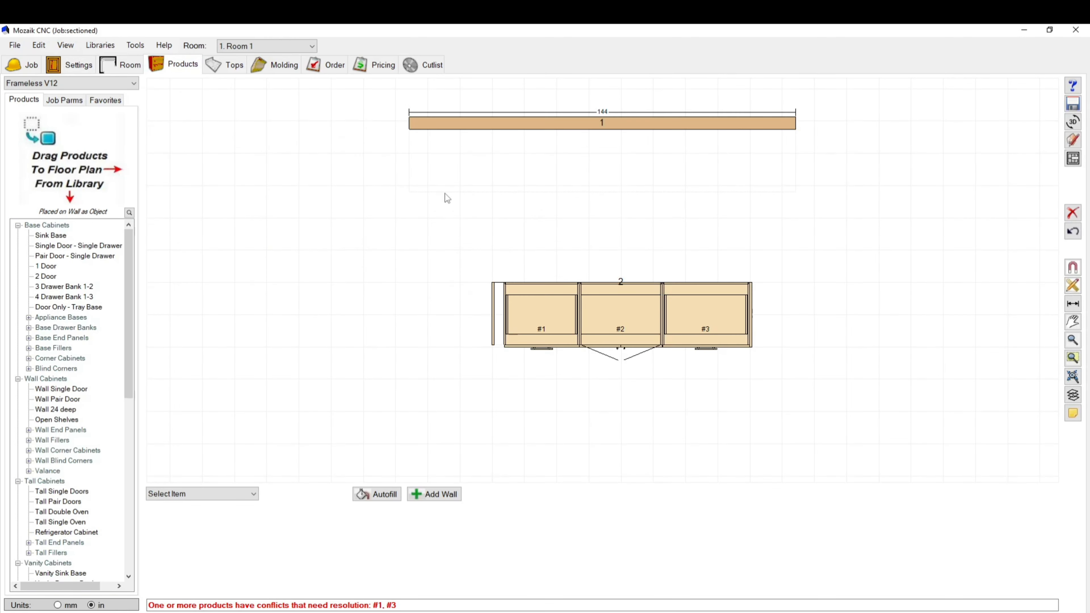
scroll(564, 328, up, 5)
click(472, 335)
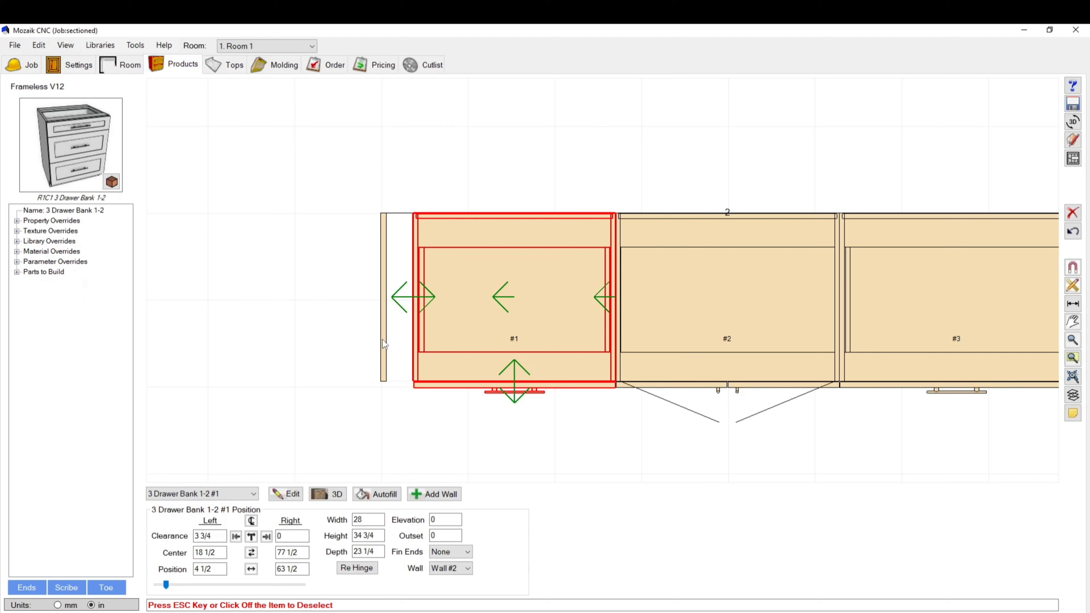
click(383, 341)
scroll(400, 362, up, 4)
click(442, 256)
drag(441, 230, 312, 230)
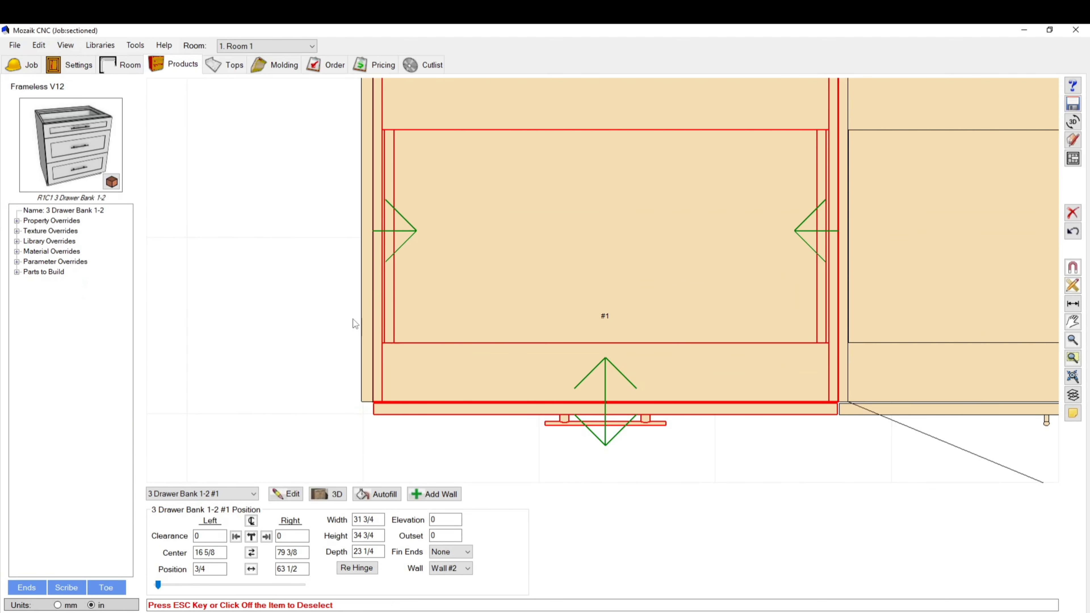
scroll(335, 318, down, 3)
Set the depth of the Left Applied Door to 24.25.
click(300, 315)
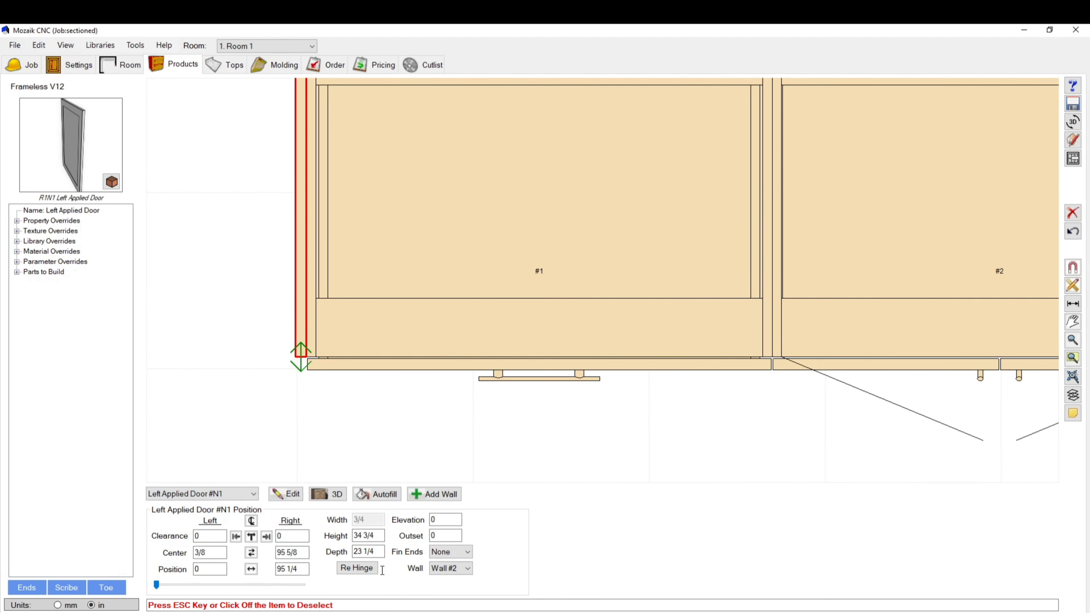
click(380, 550)
text(24)
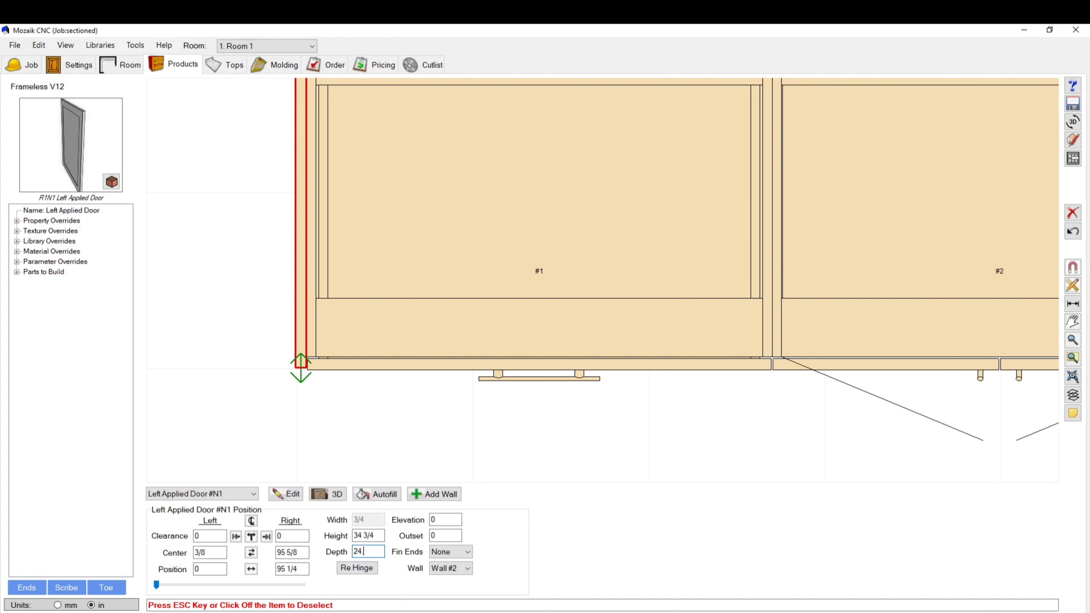
text(.25)
key(Return)
click(264, 382)
Enable the back face of island wall 2.
scroll(278, 245, up, 2)
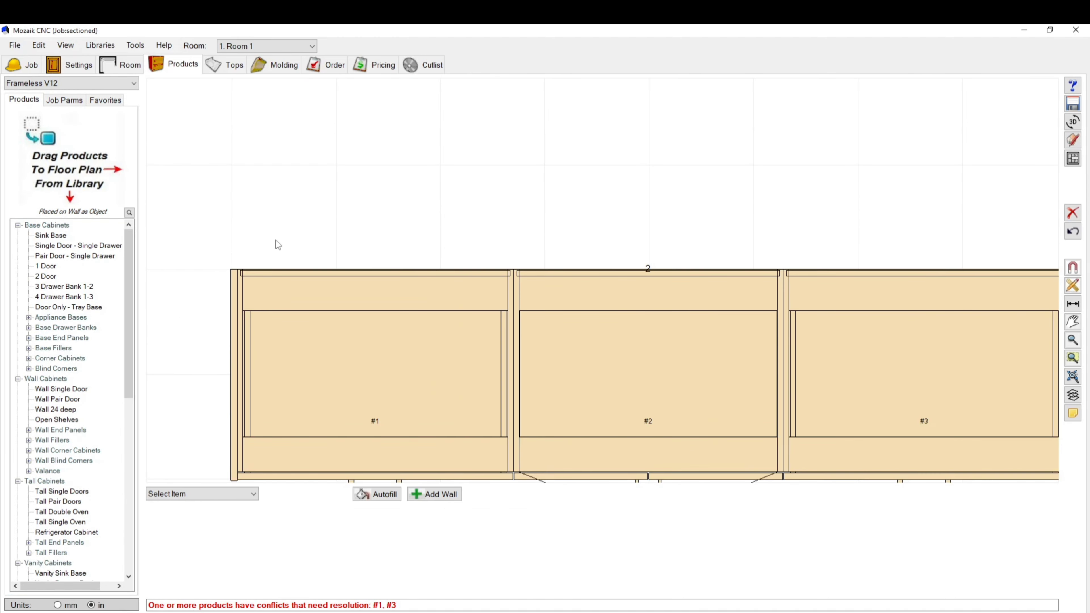
click(448, 270)
click(448, 270)
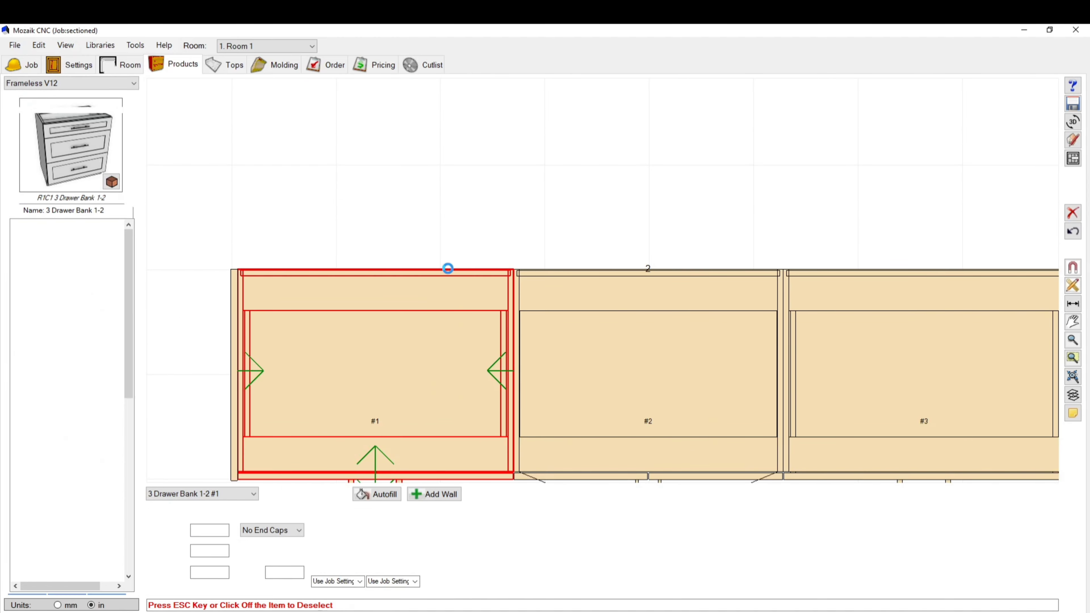
click(387, 181)
click(412, 269)
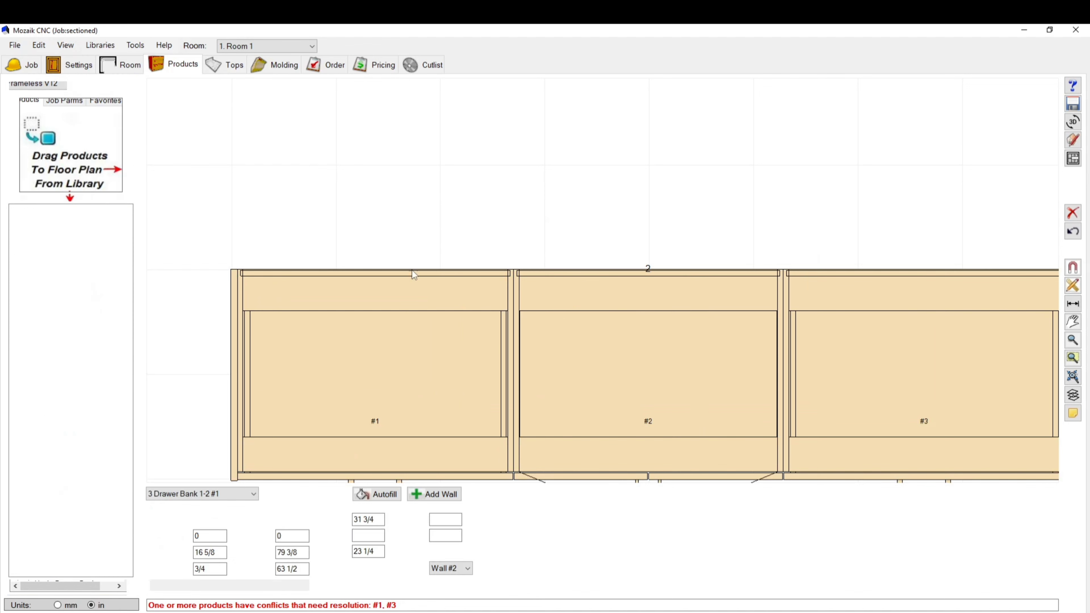
click(412, 270)
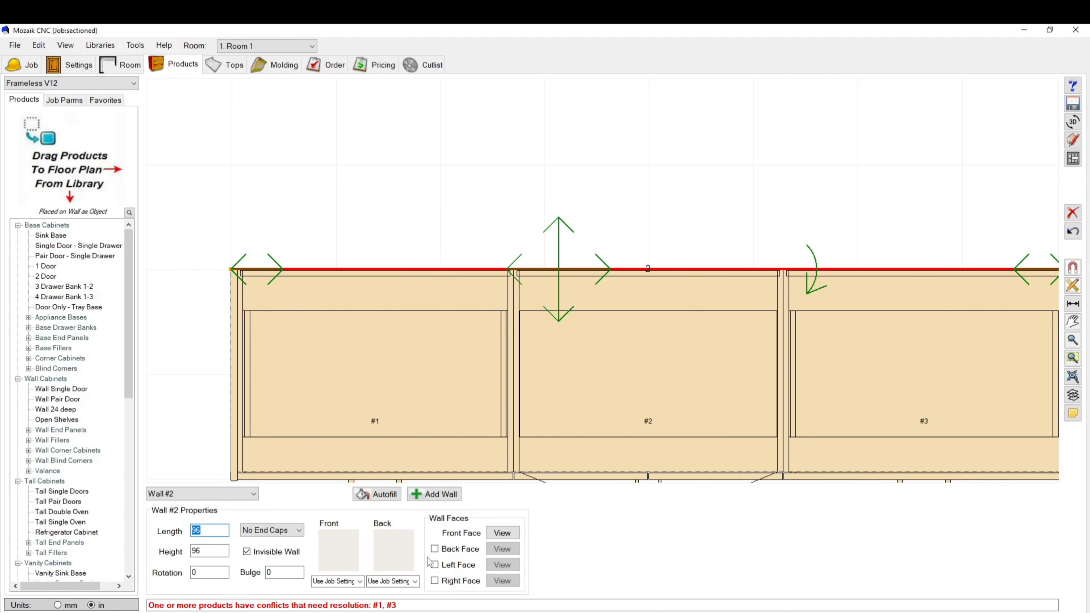
click(449, 551)
Place a Base Panel Back on the back face of island wall 2 and stretch it to the full 96 in width.
scroll(439, 241, down, 2)
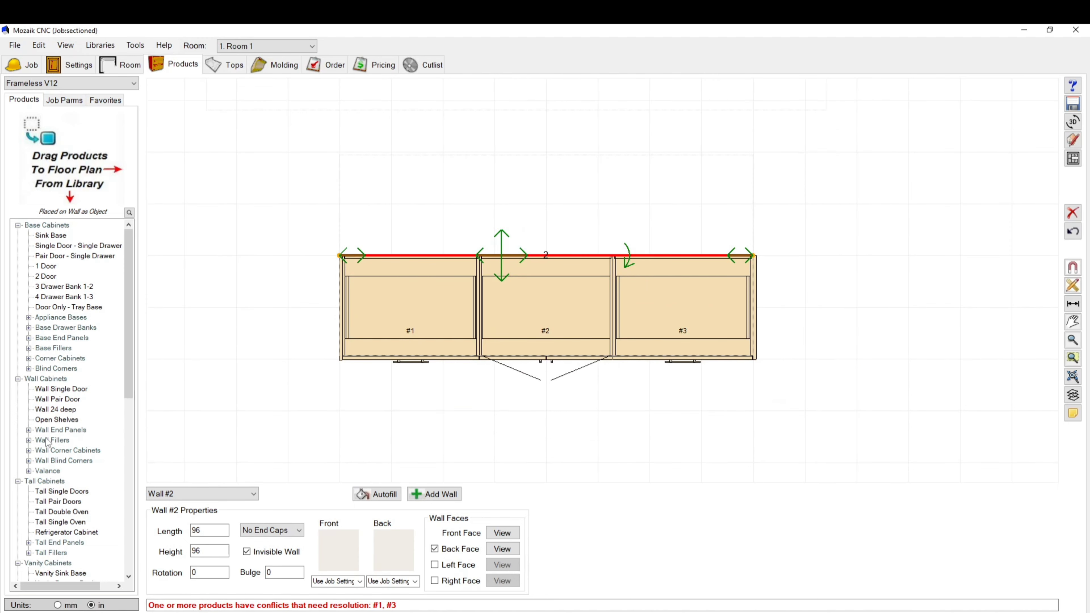
scroll(47, 425, down, 10)
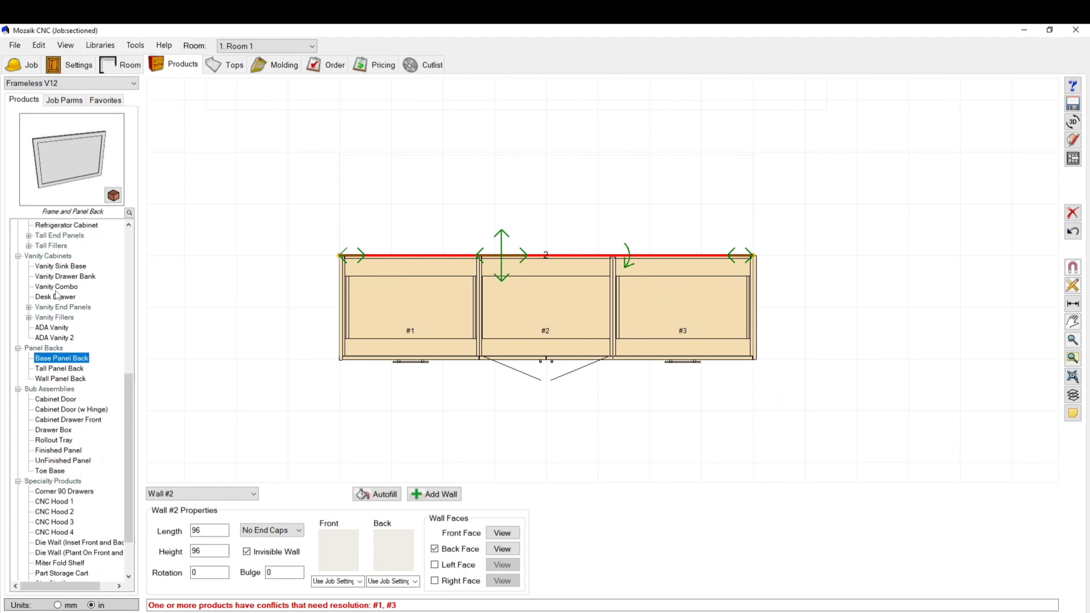
drag(71, 160, 76, 164)
click(66, 359)
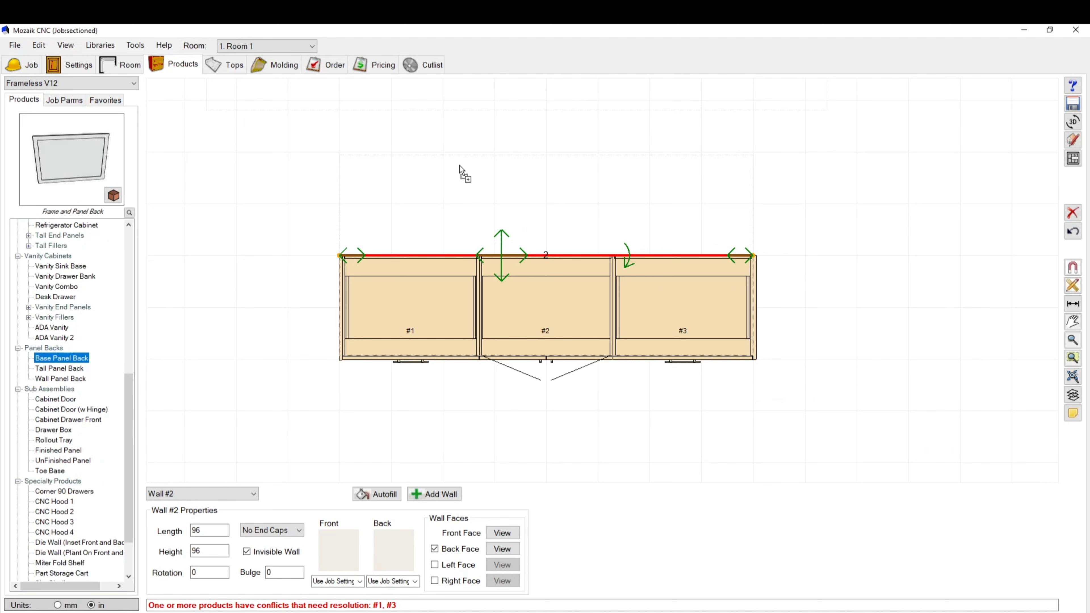
click(446, 255)
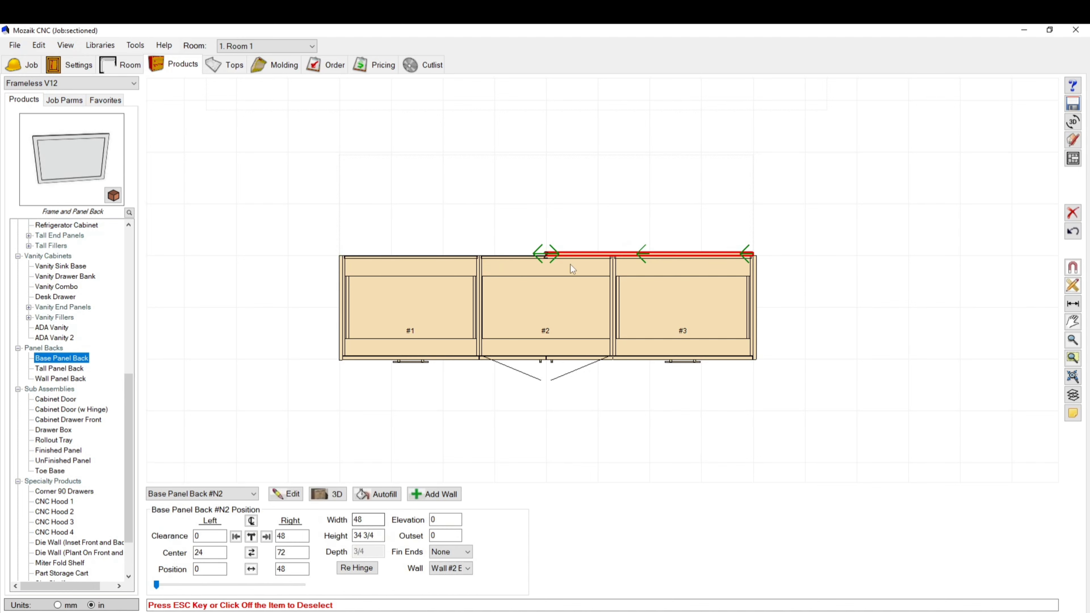
drag(544, 253, 33, 263)
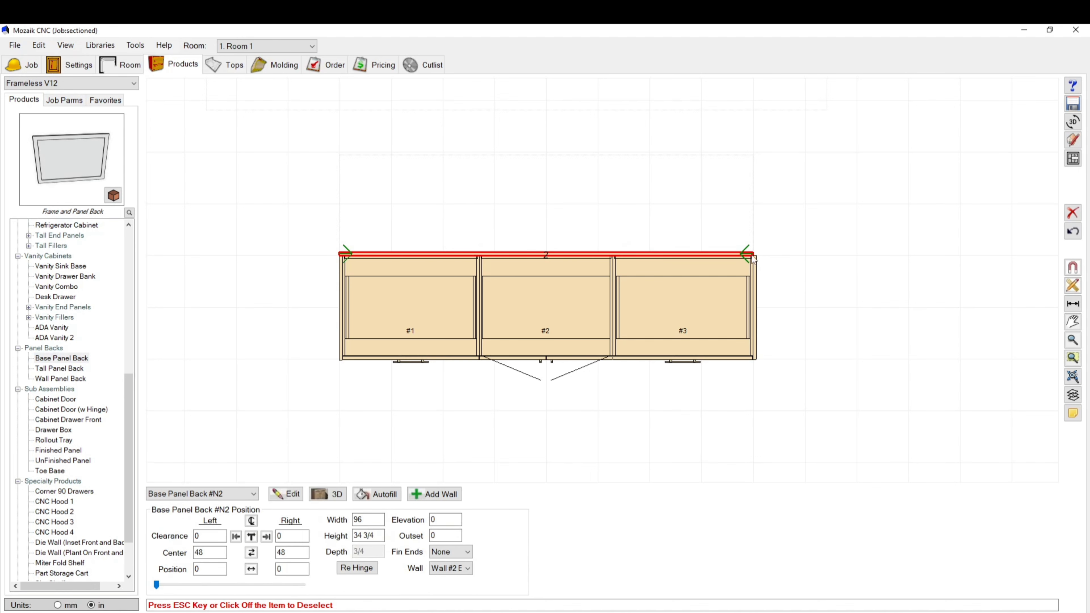
Examine the corner where the panel back meets the right applied end of drawer cabinet #3.
scroll(754, 266, up, 2)
click(694, 366)
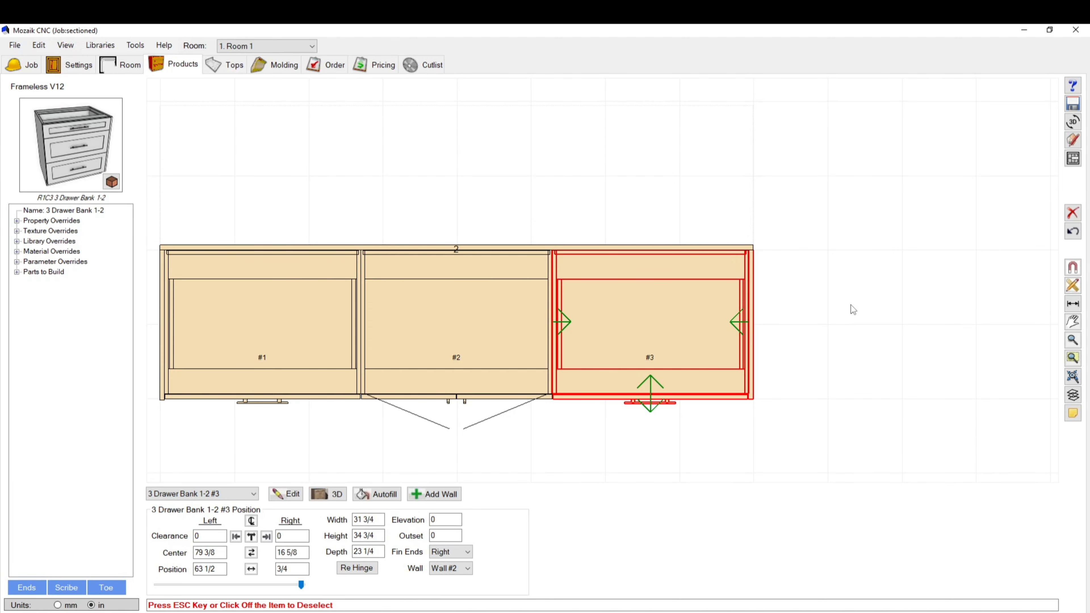
click(874, 293)
scroll(788, 262, up, 2)
click(683, 239)
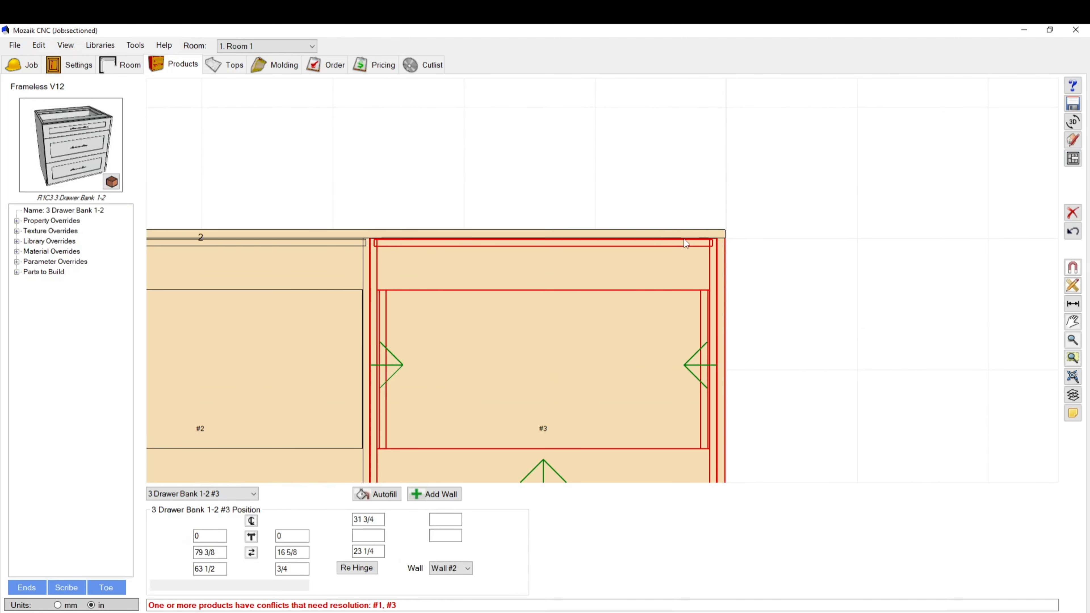
click(722, 242)
click(801, 196)
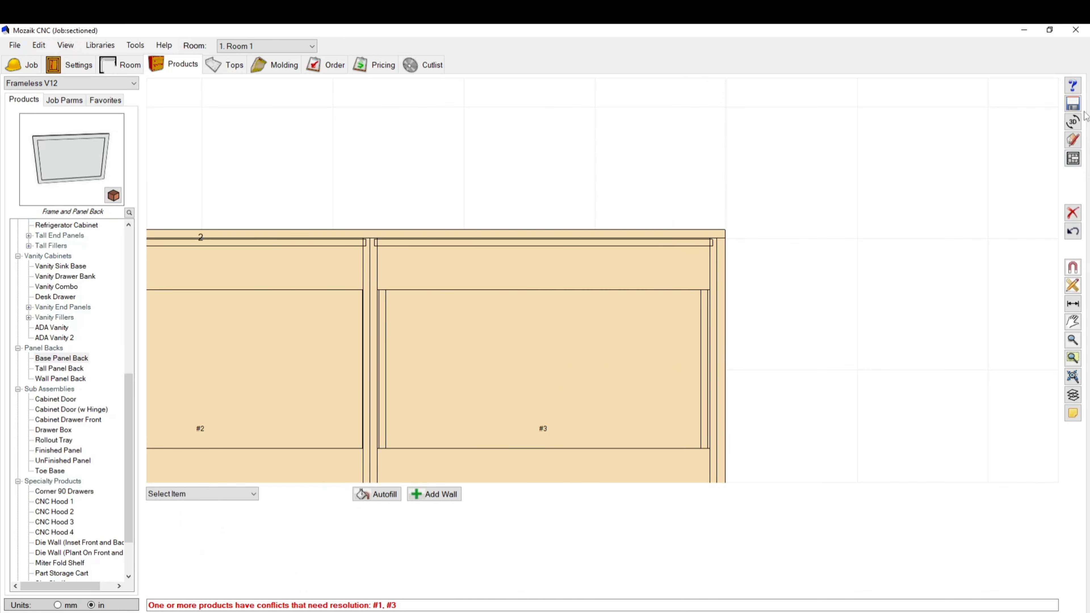
Examine the island's applied ends, panel back and toe areas from several sides in the filled 3D room view.
click(1073, 122)
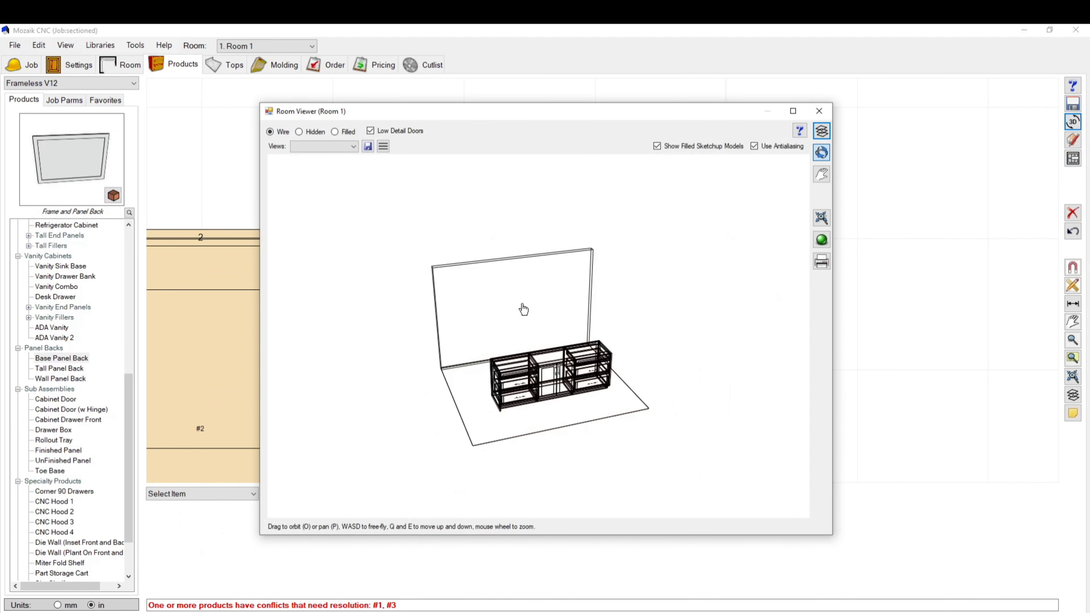
drag(664, 422, 544, 467)
scroll(570, 423, up, 4)
scroll(468, 445, down, 3)
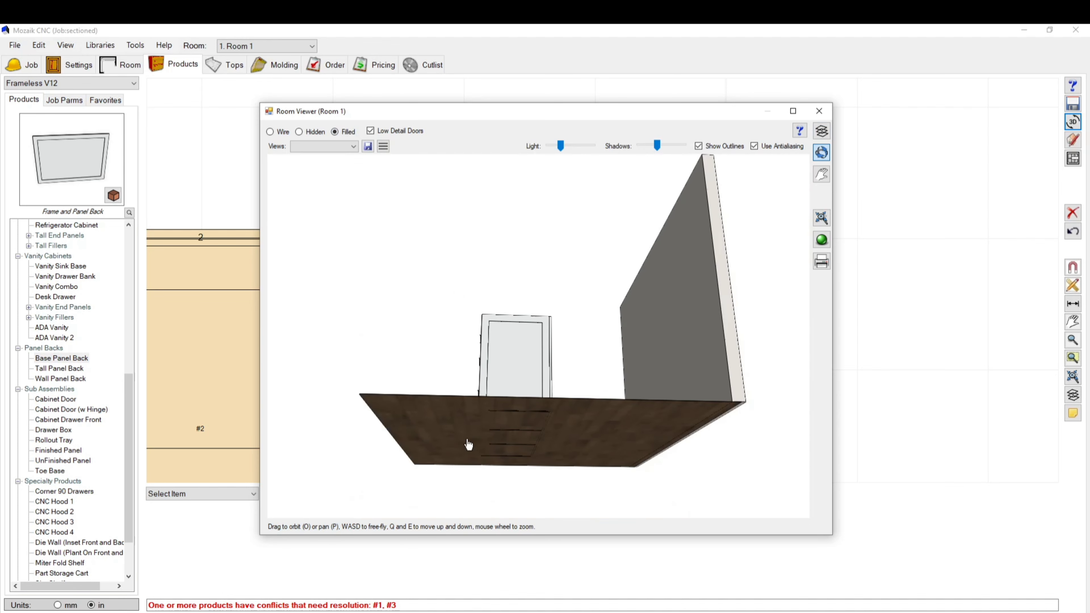
drag(506, 386, 523, 460)
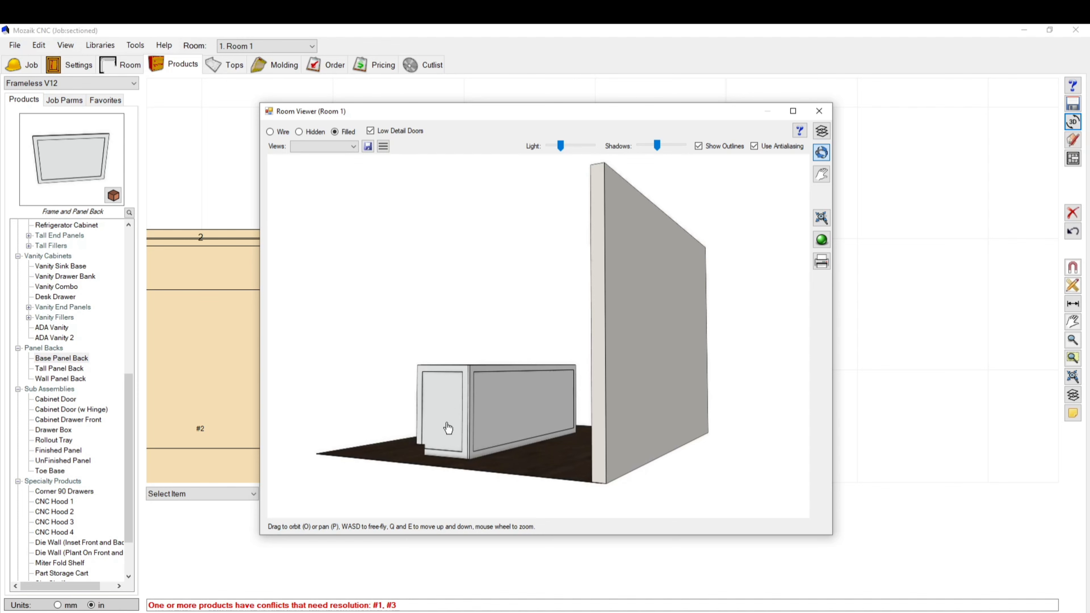
drag(447, 428, 526, 426)
scroll(529, 428, up, 5)
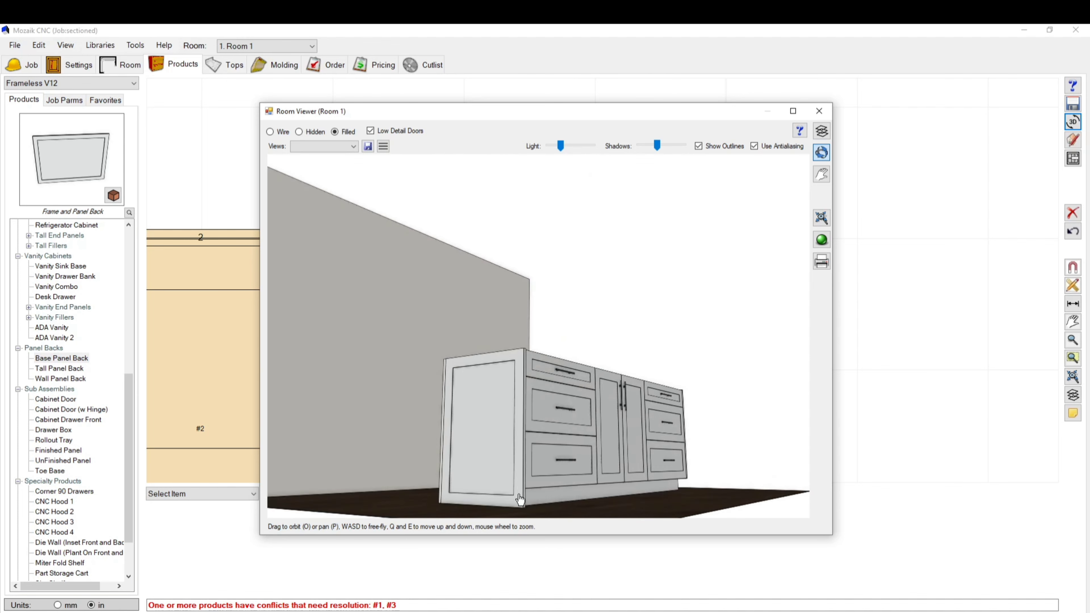
drag(519, 499, 525, 476)
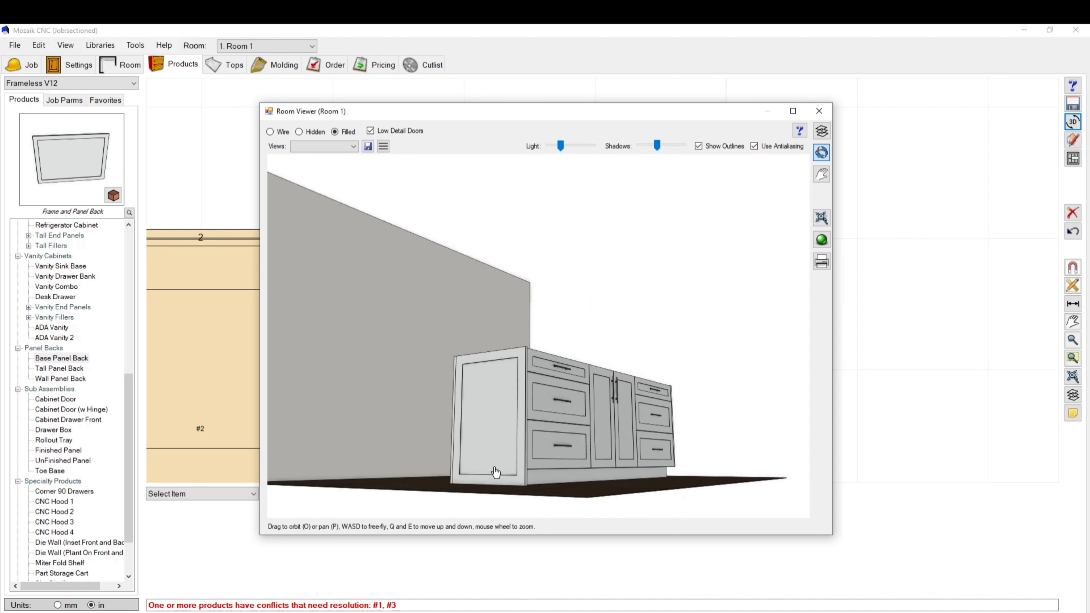
drag(733, 325, 640, 324)
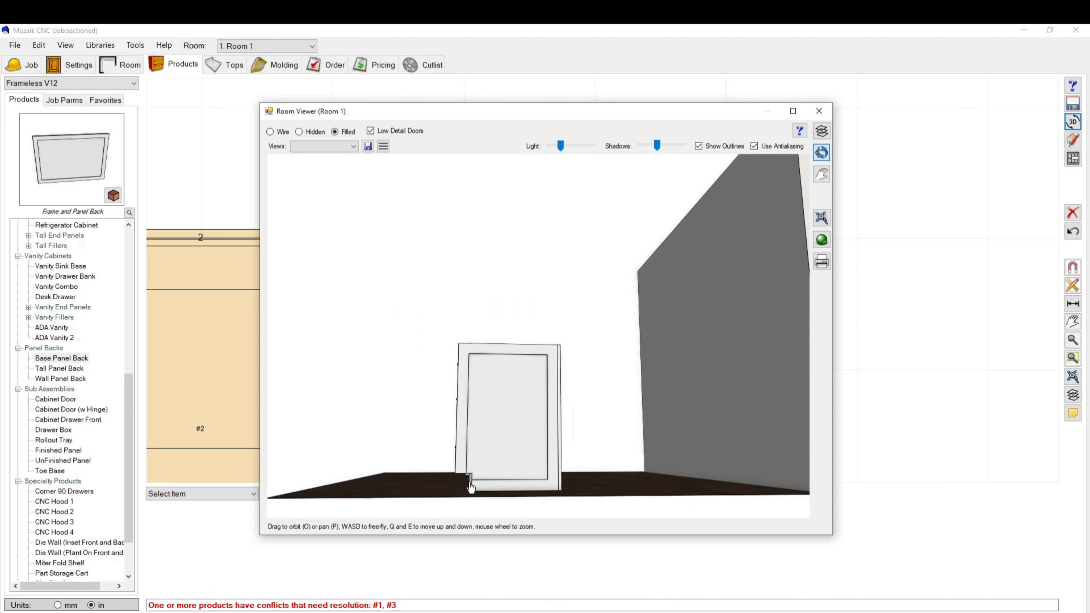
drag(470, 480, 533, 488)
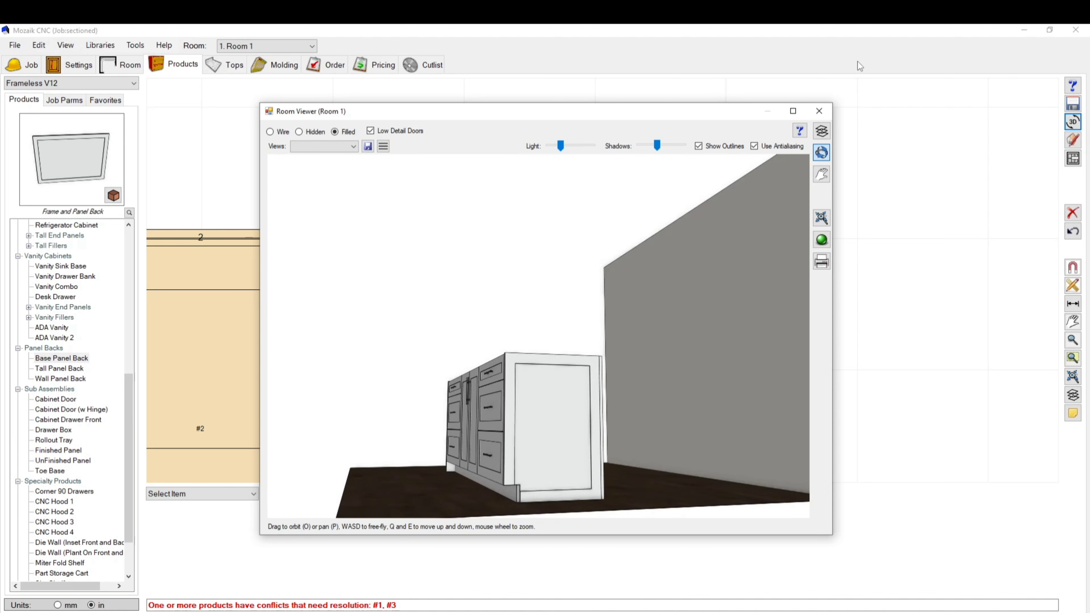
click(819, 111)
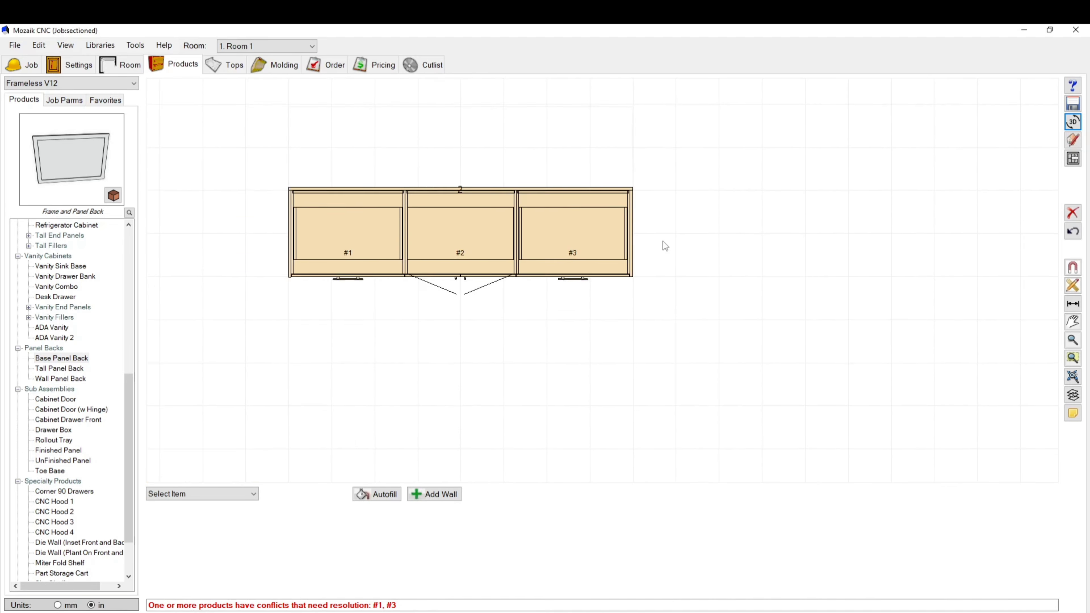
click(543, 233)
double_click(588, 255)
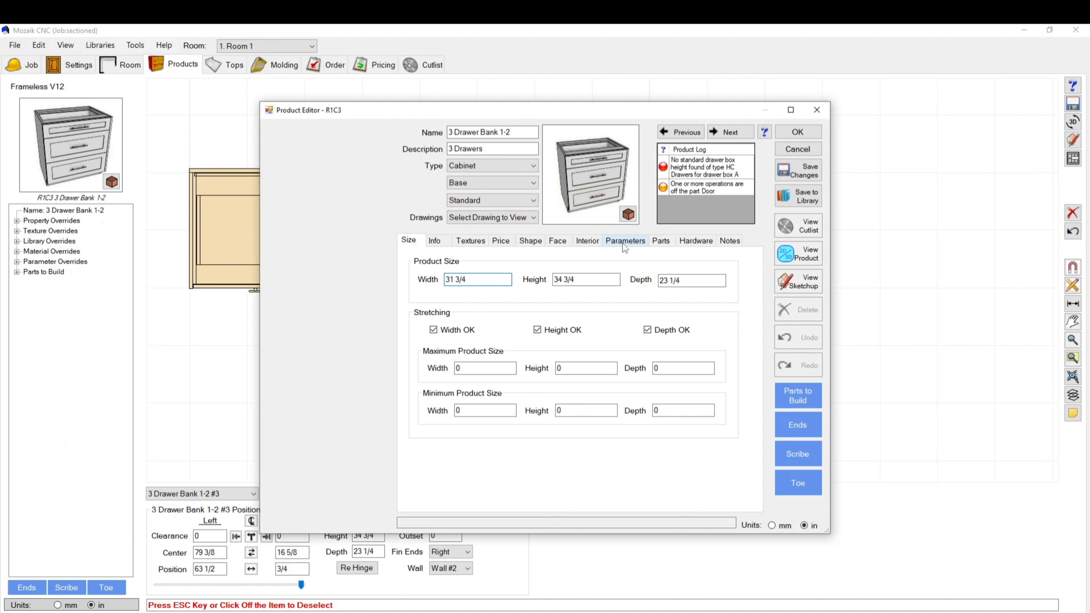
click(624, 243)
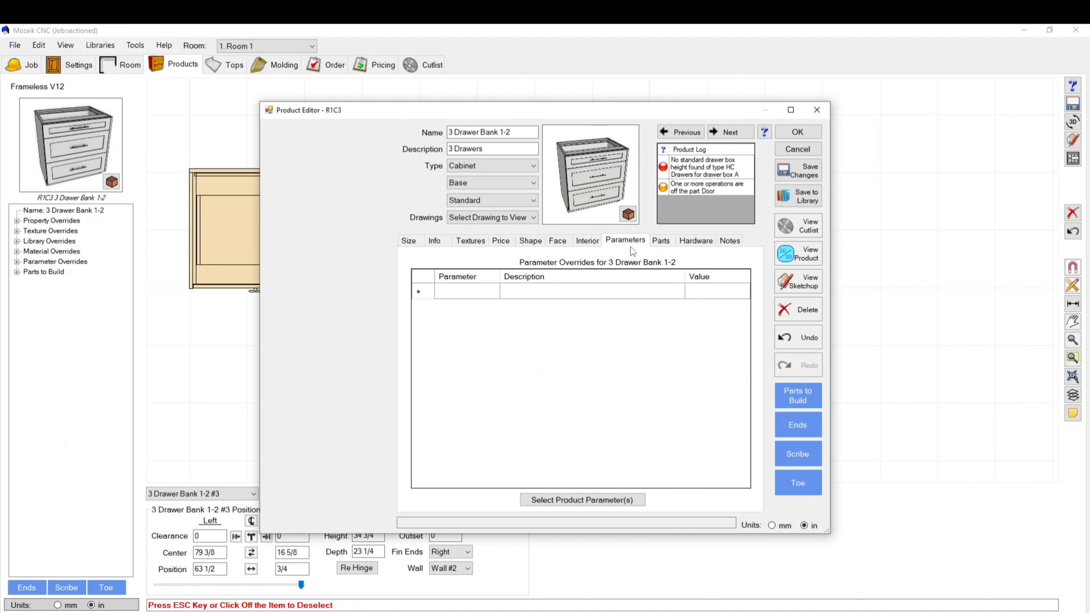
click(797, 132)
Open the job's Frameless V12-JobParms parameters and consult the help for Base Cab Ends to Floor in the Ends category.
click(38, 44)
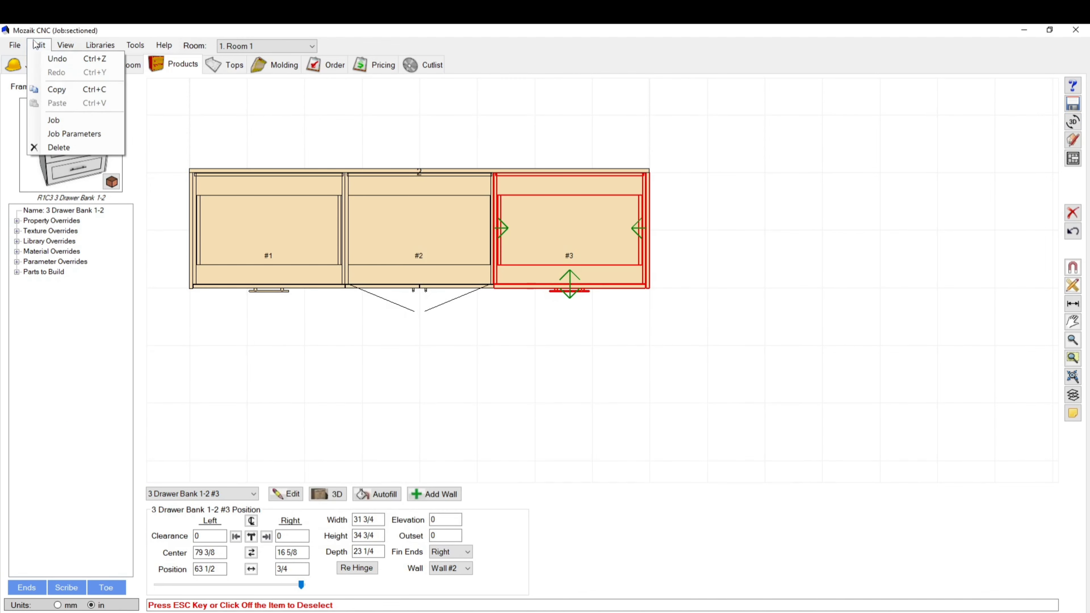
click(74, 133)
click(566, 329)
click(566, 329)
click(557, 333)
click(546, 350)
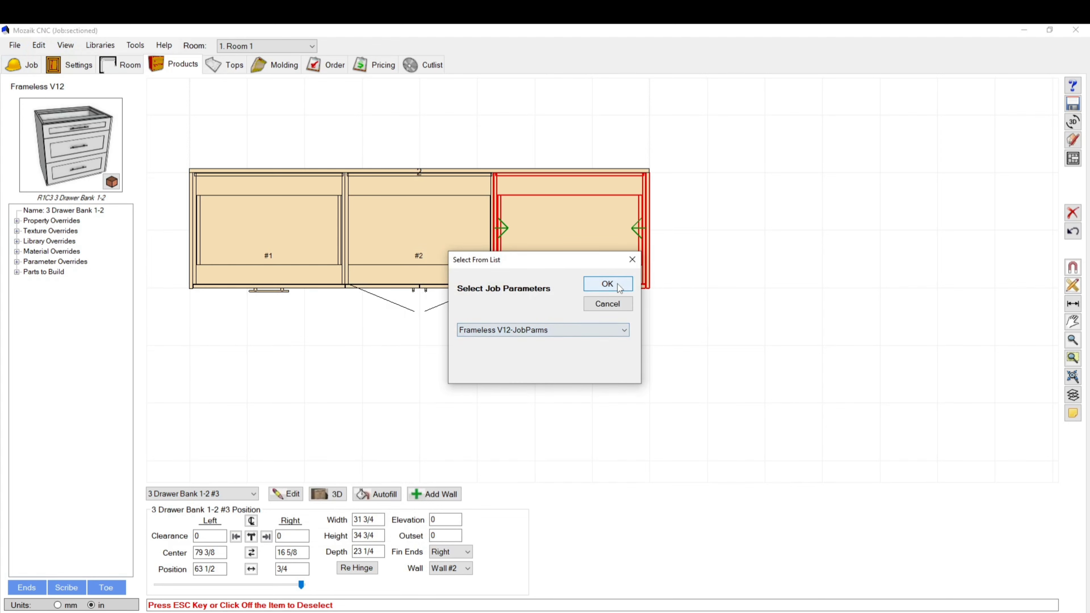
click(620, 286)
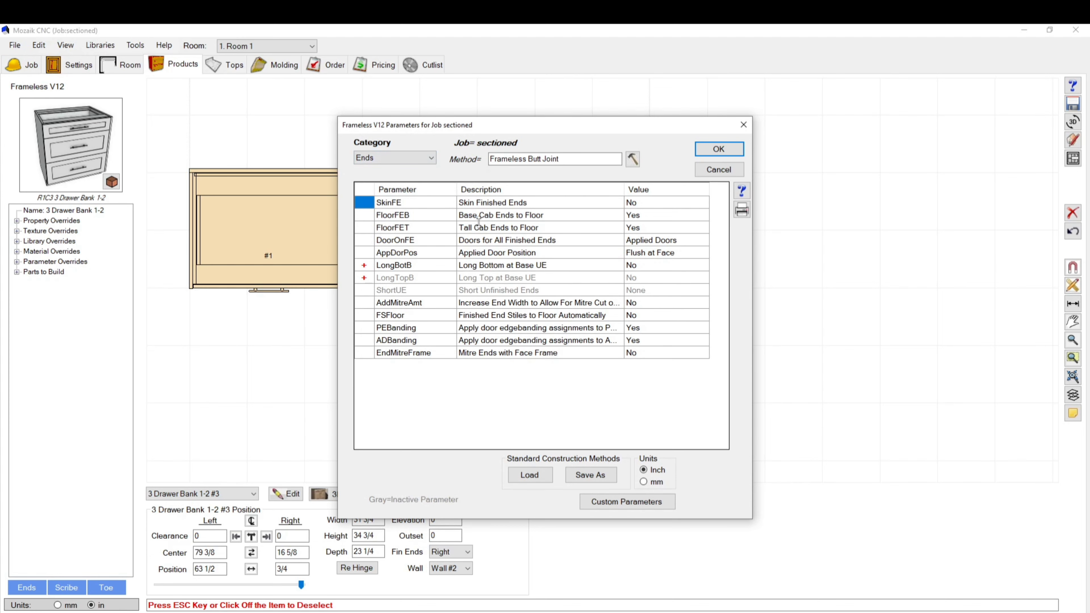
click(491, 216)
click(742, 190)
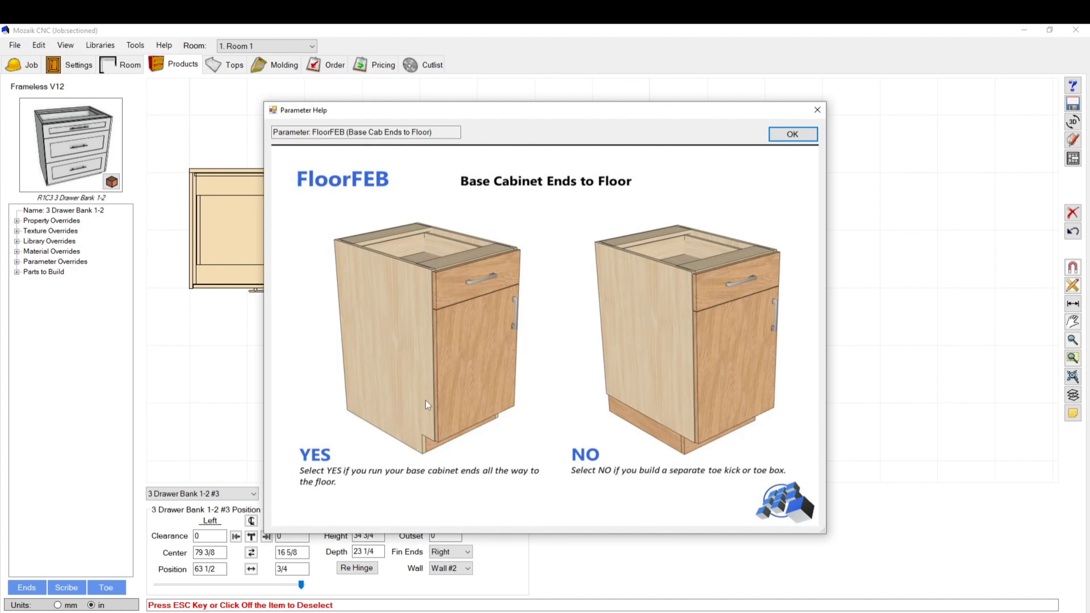
click(817, 110)
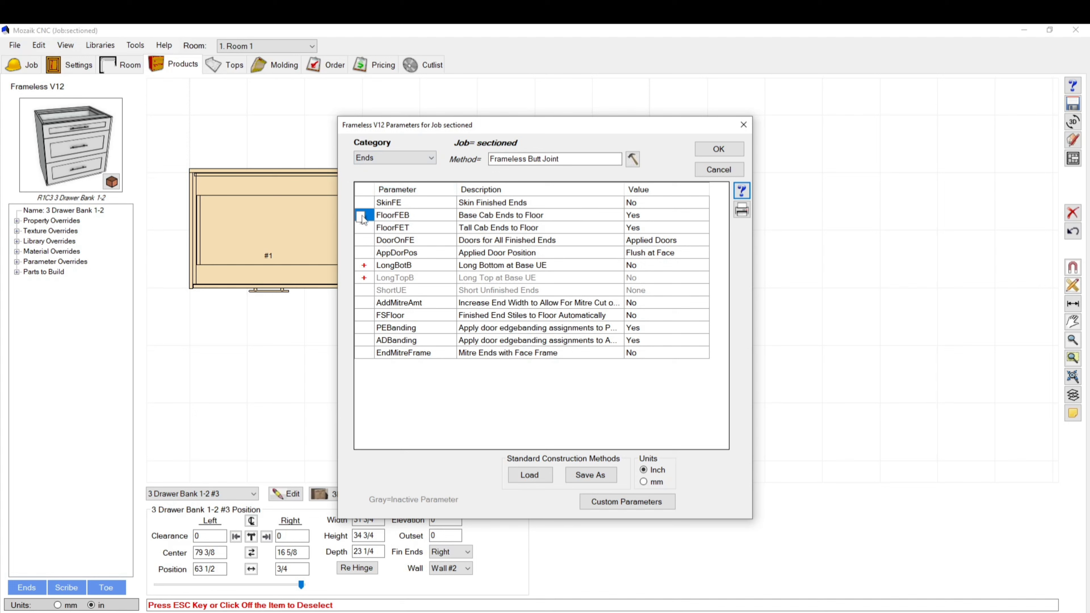
Set the Base Cab Ends to Floor job parameter to No and inspect the right end of drawer cabinet #3.
click(644, 217)
click(707, 156)
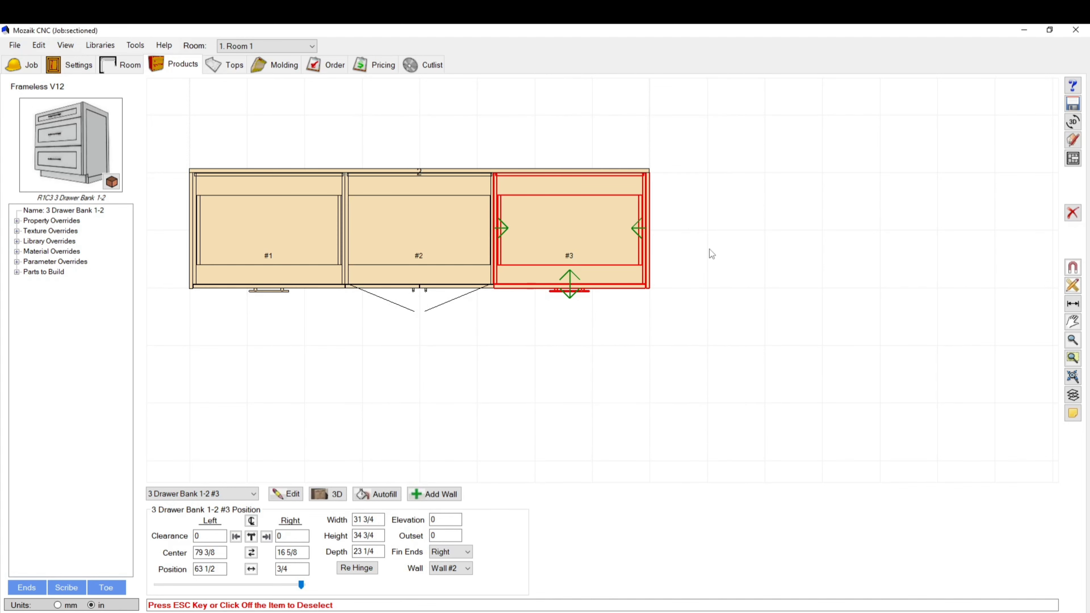
click(713, 253)
click(586, 238)
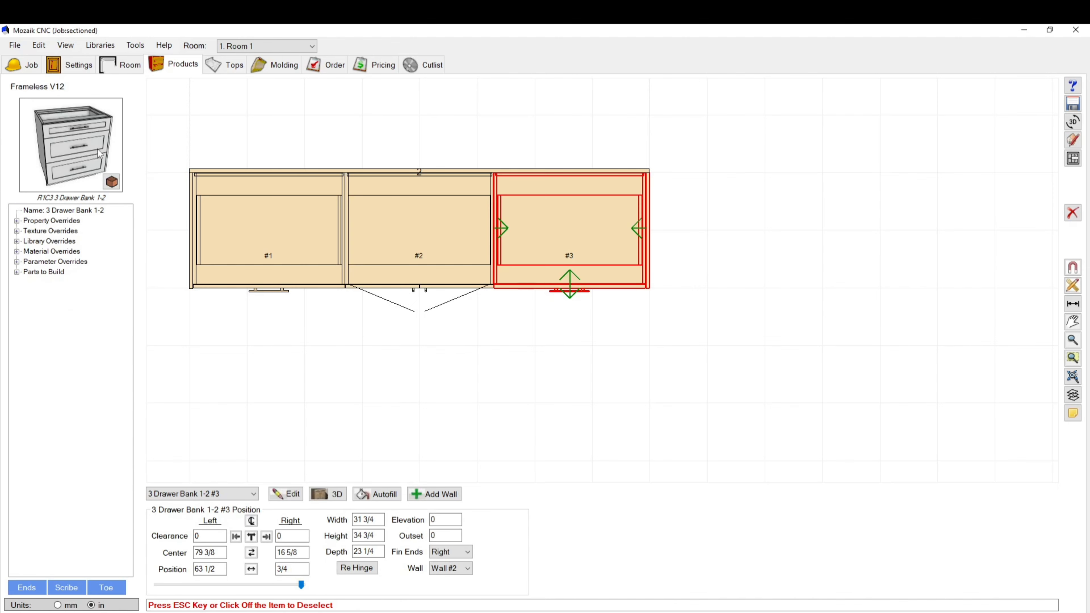
drag(98, 149, 9, 129)
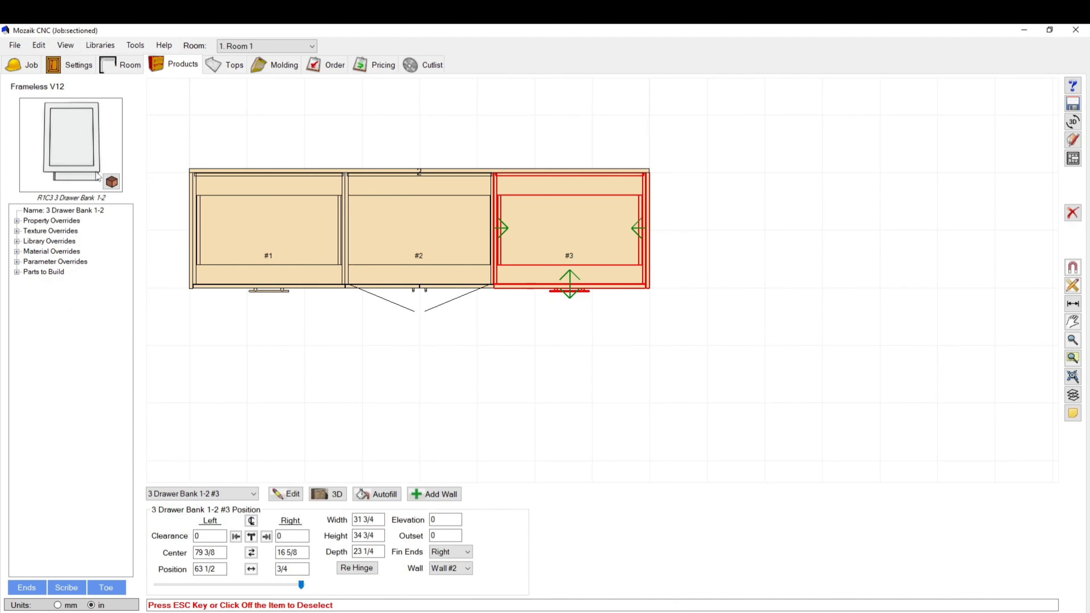
Open drawer cabinet #3 for editing and look through its Toe product parameters without selecting any override.
double_click(571, 231)
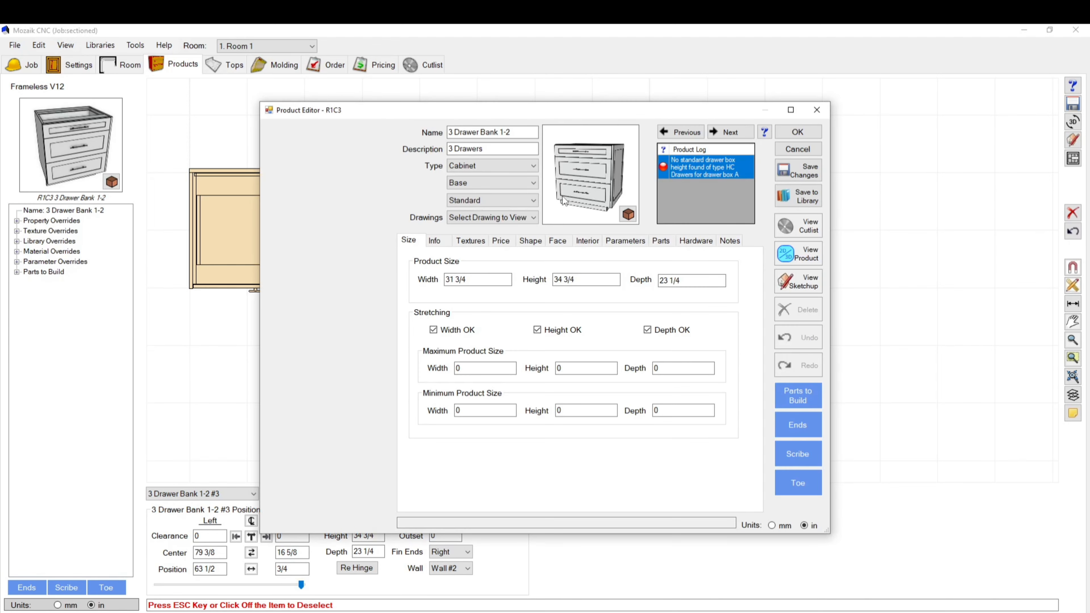
click(625, 240)
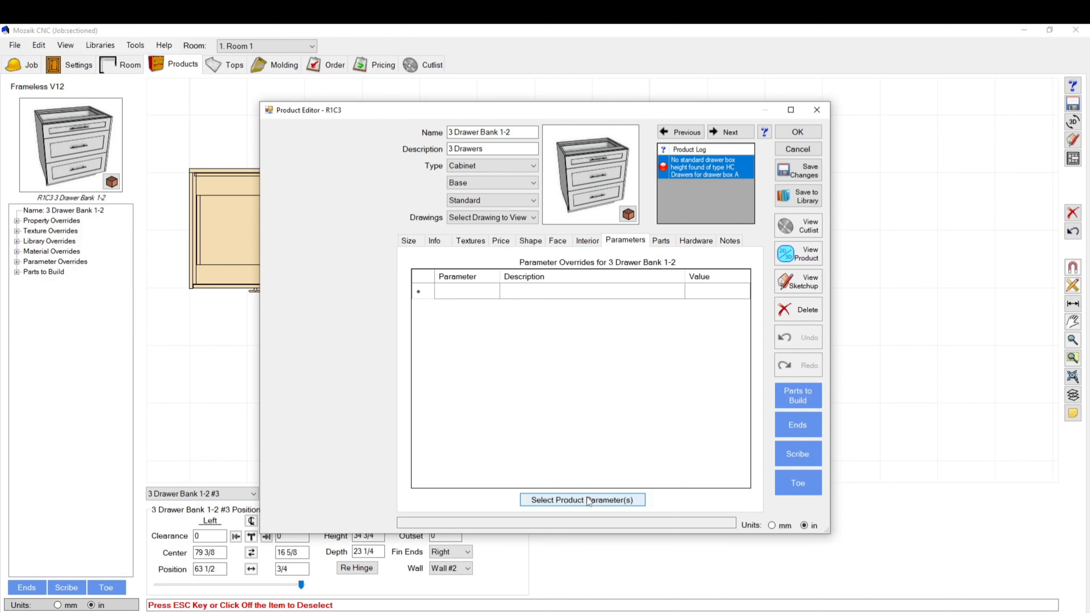
click(589, 500)
click(411, 160)
click(384, 207)
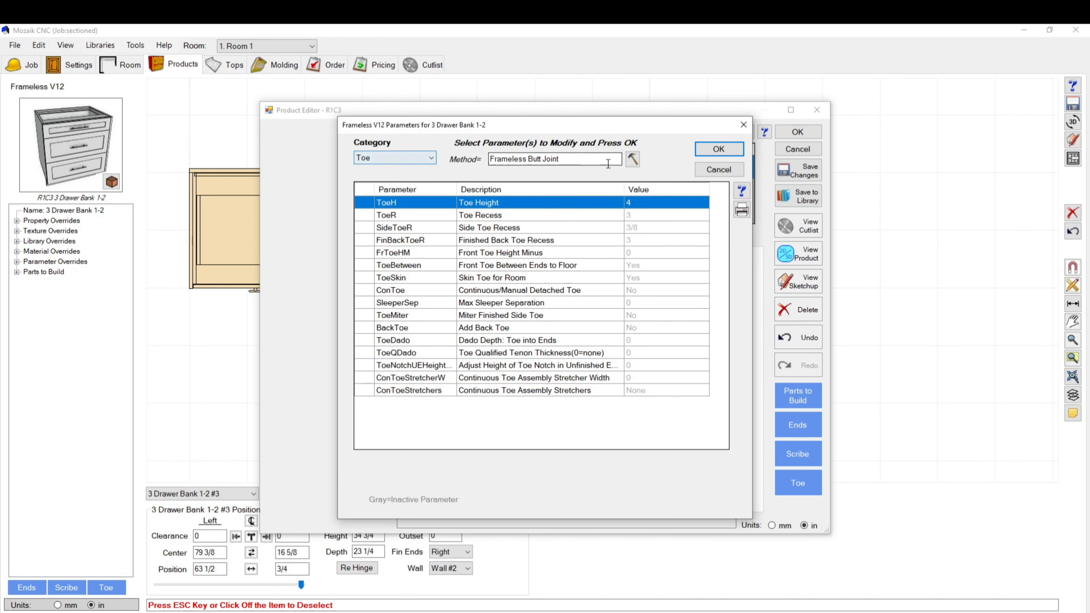
click(397, 164)
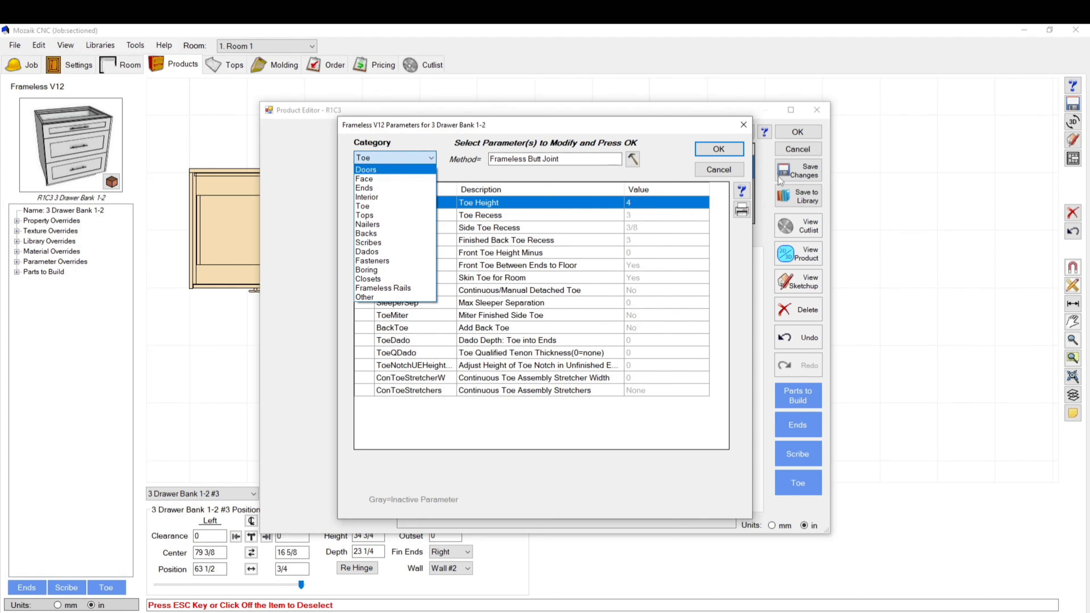
click(721, 170)
Extend the applied door on drawer cabinet #3's right finished end downward with a bottom edge adjustment in the top shape's side settings.
click(524, 240)
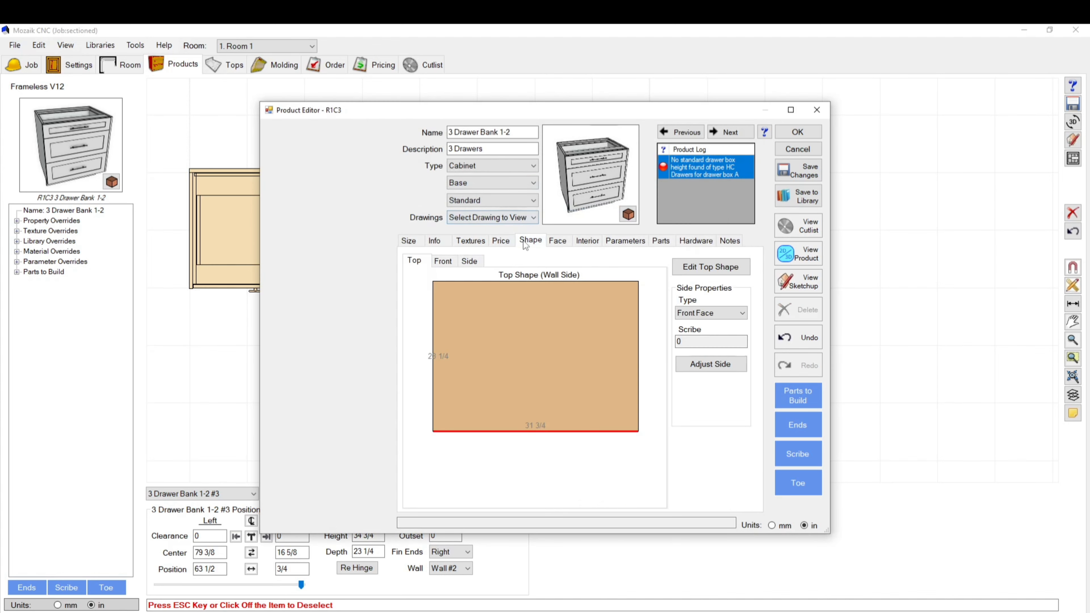
click(640, 355)
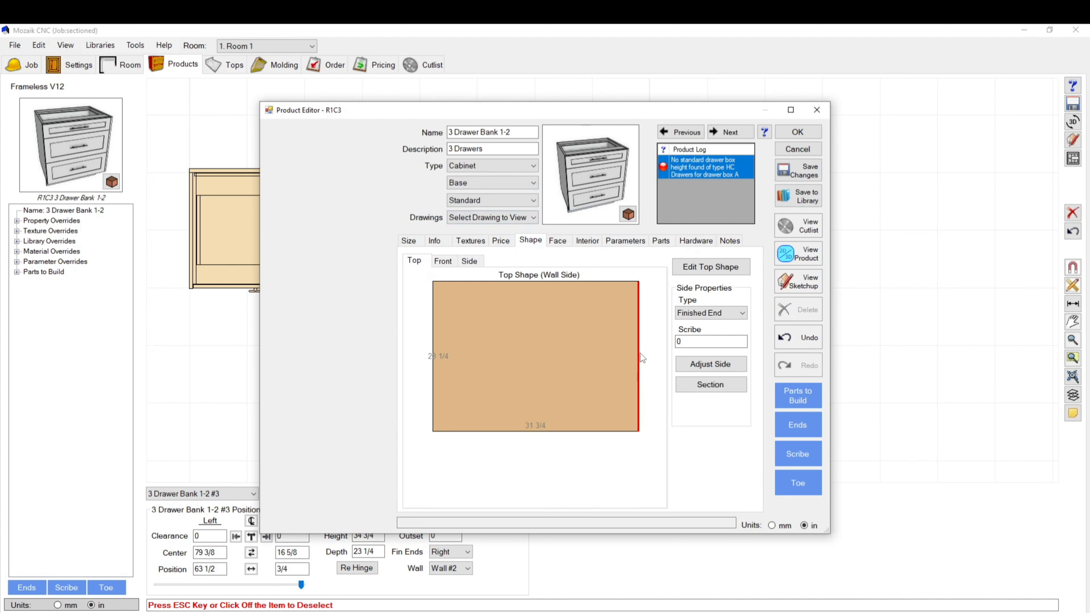
click(740, 314)
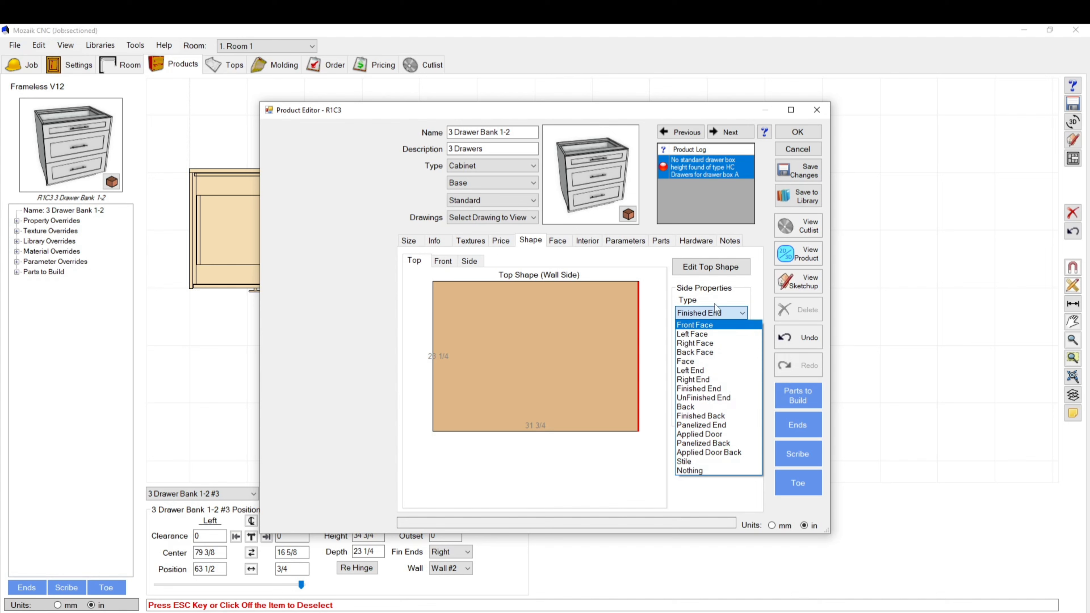
click(742, 298)
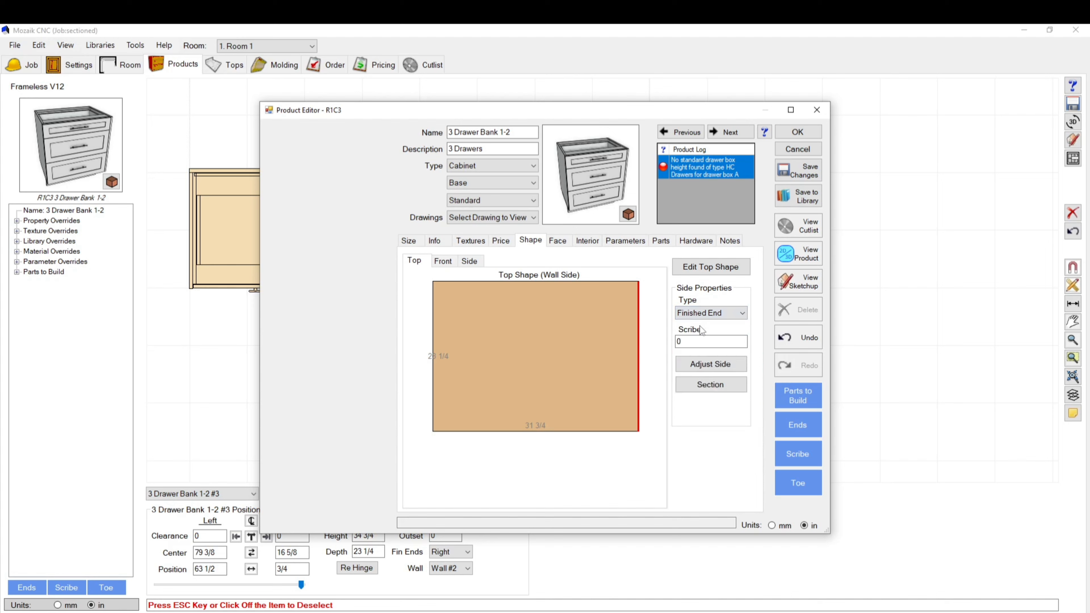
click(716, 369)
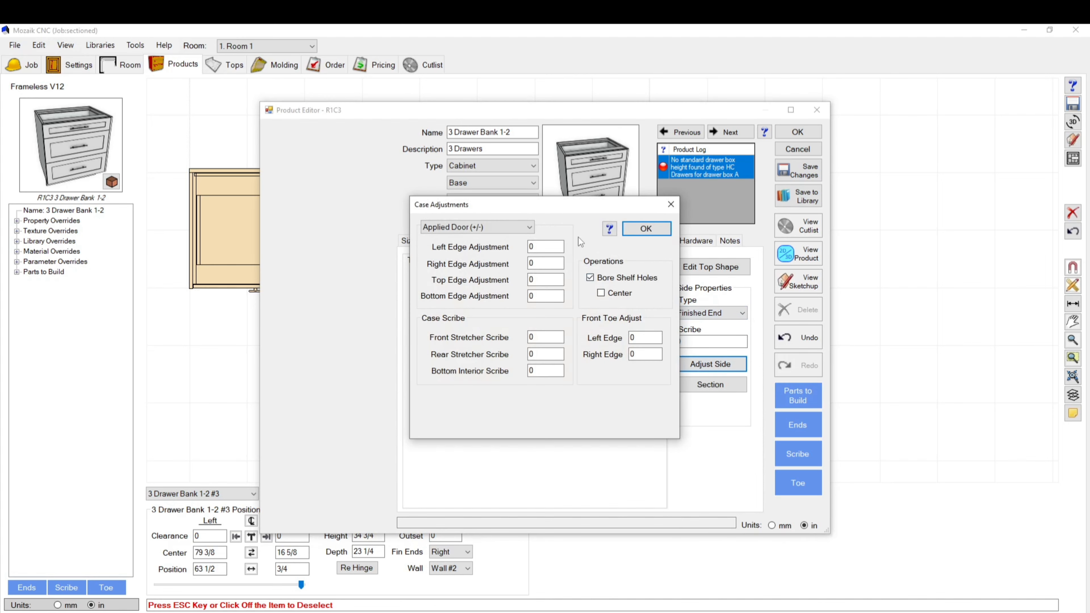
click(505, 227)
click(444, 240)
drag(543, 298, 417, 300)
click(665, 229)
drag(595, 184, 540, 161)
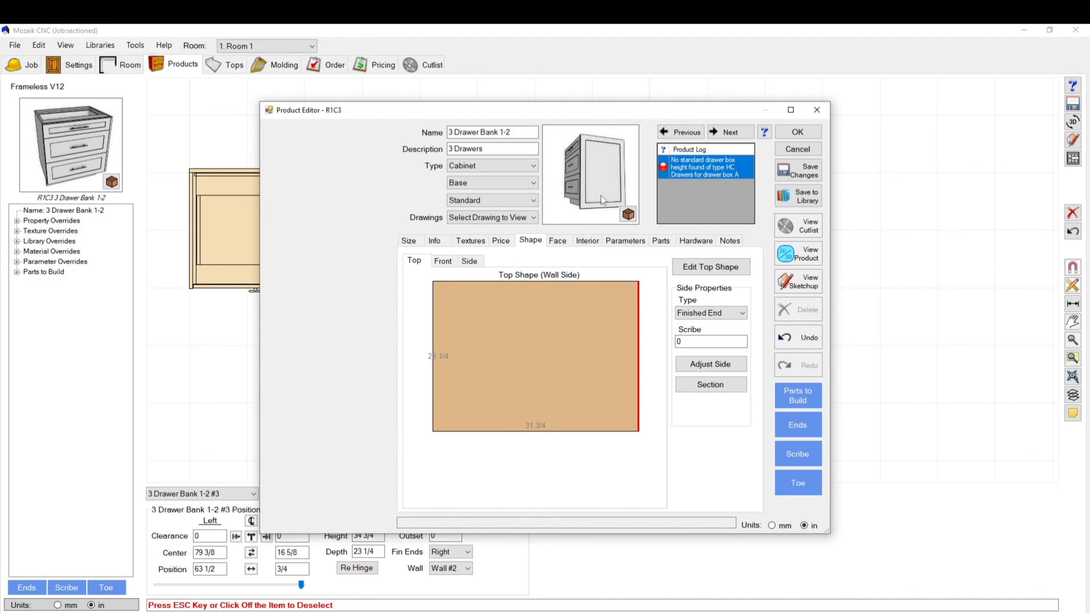
click(795, 136)
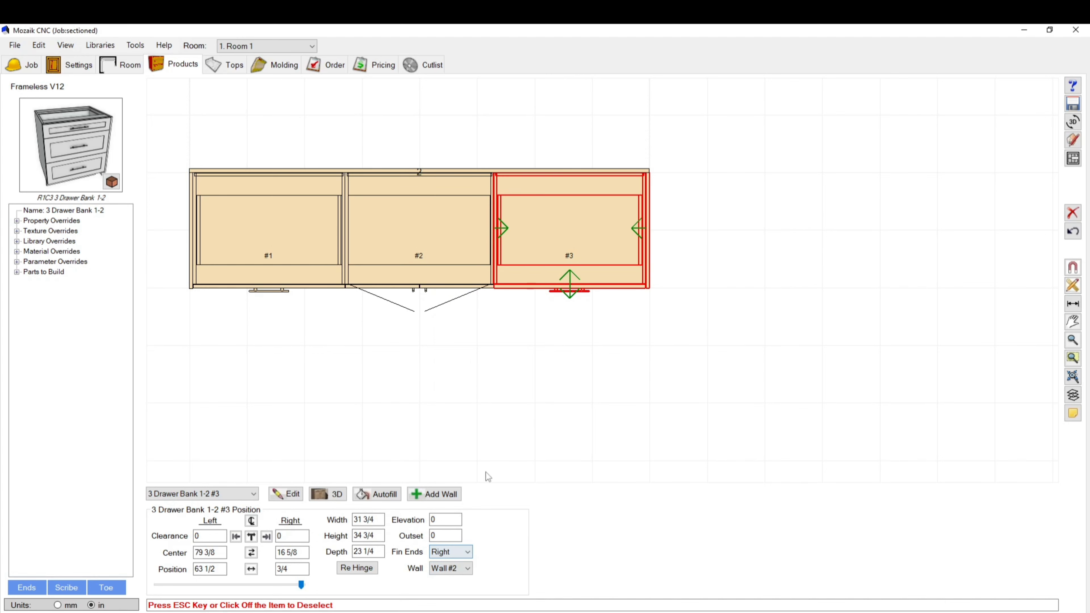
Switch drawer cabinet #3's finished ends to None, inspect its bare right end, and set them back to Right.
click(450, 552)
click(444, 578)
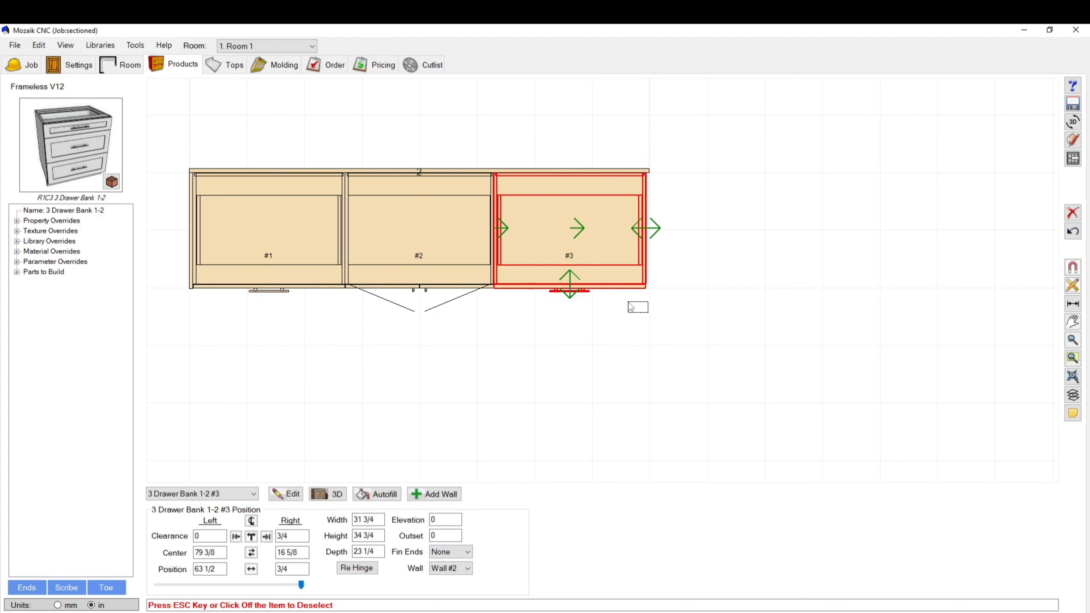
drag(628, 303, 628, 300)
click(638, 263)
drag(68, 161, 37, 138)
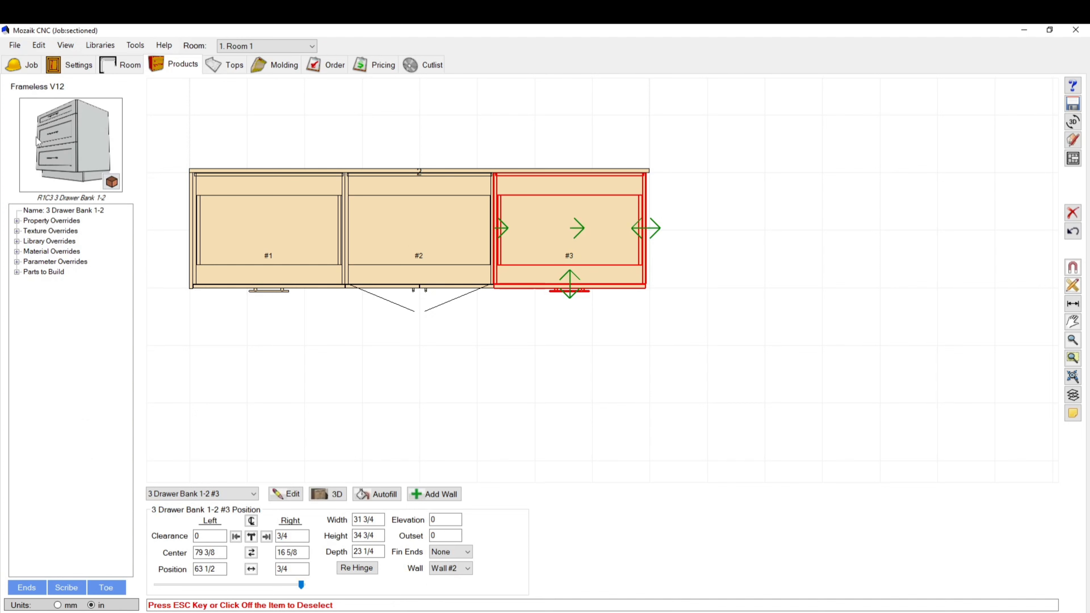
click(463, 550)
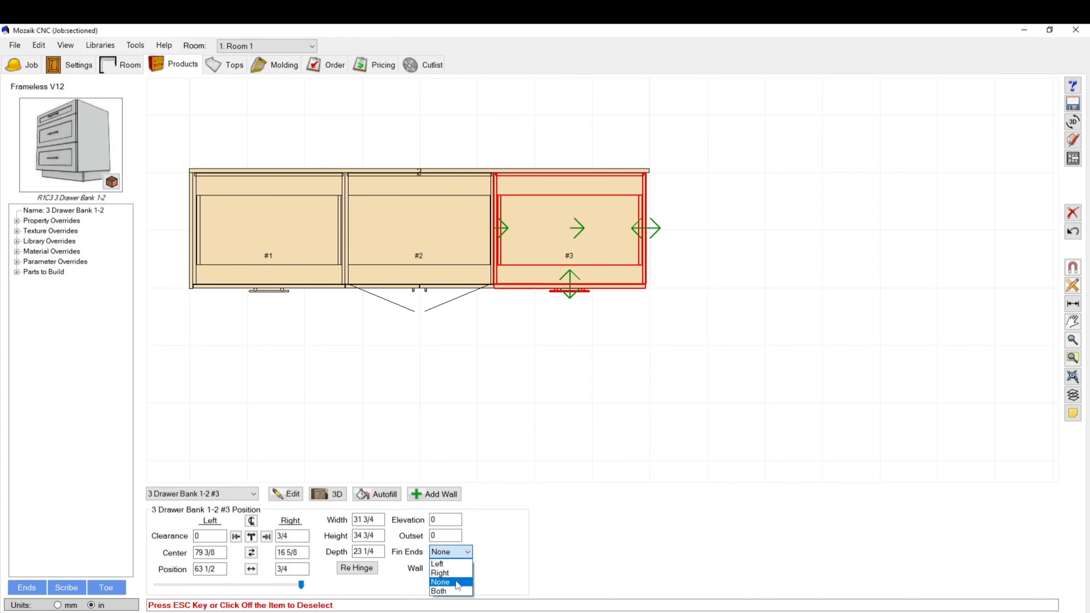
click(445, 576)
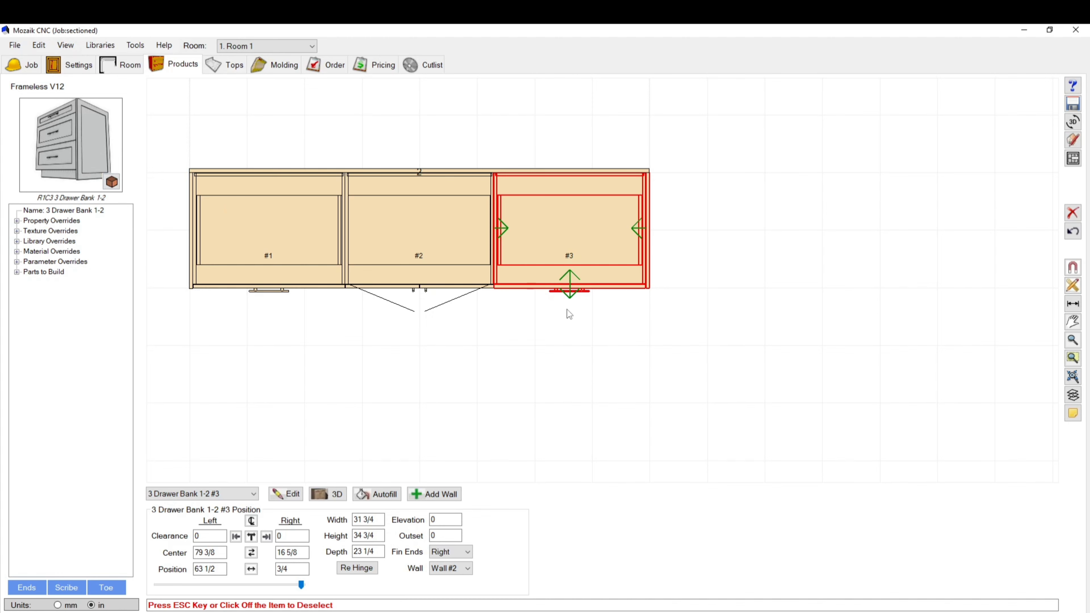
scroll(569, 310, down, 3)
scroll(596, 214, up, 4)
scroll(532, 220, down, 4)
scroll(412, 230, up, 2)
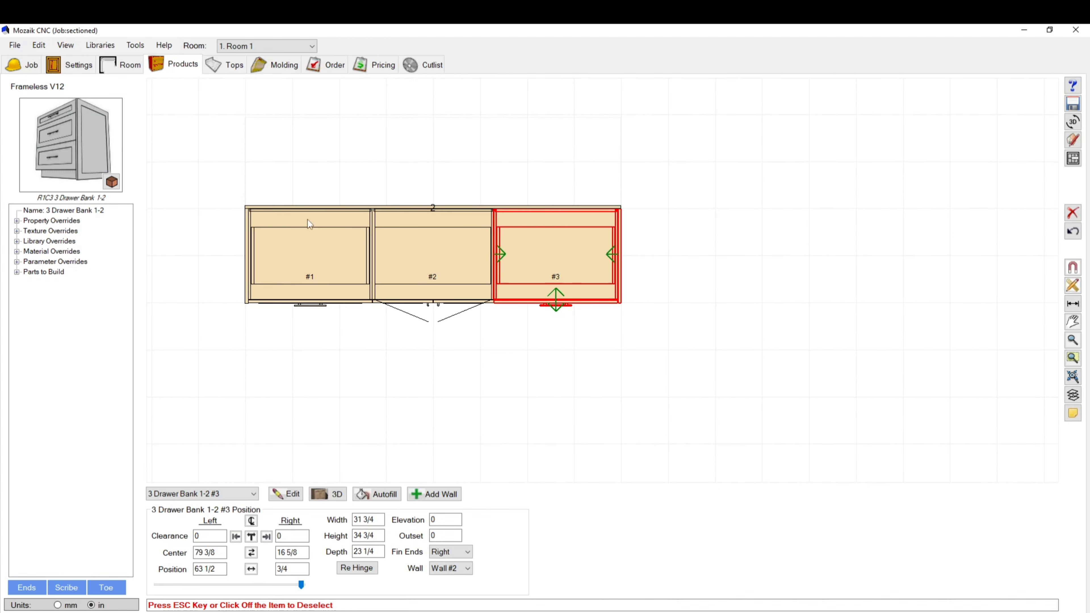
click(310, 277)
click(345, 163)
scroll(356, 219, down, 1)
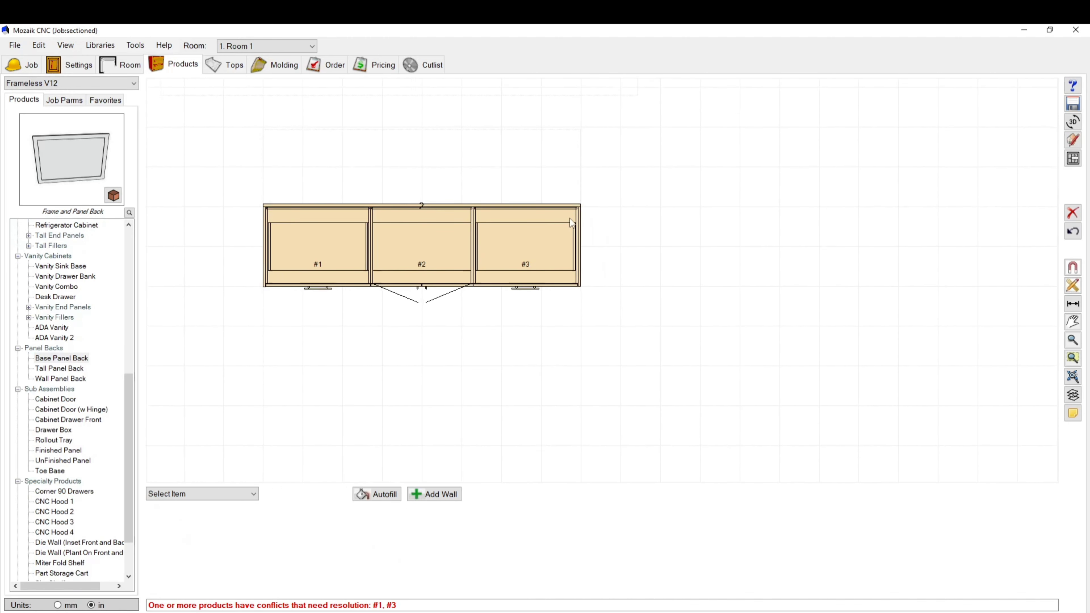
Open the panel section of drawer cabinet #3's right finished end and keep 2.5 Shaker as its door style.
scroll(571, 241, up, 2)
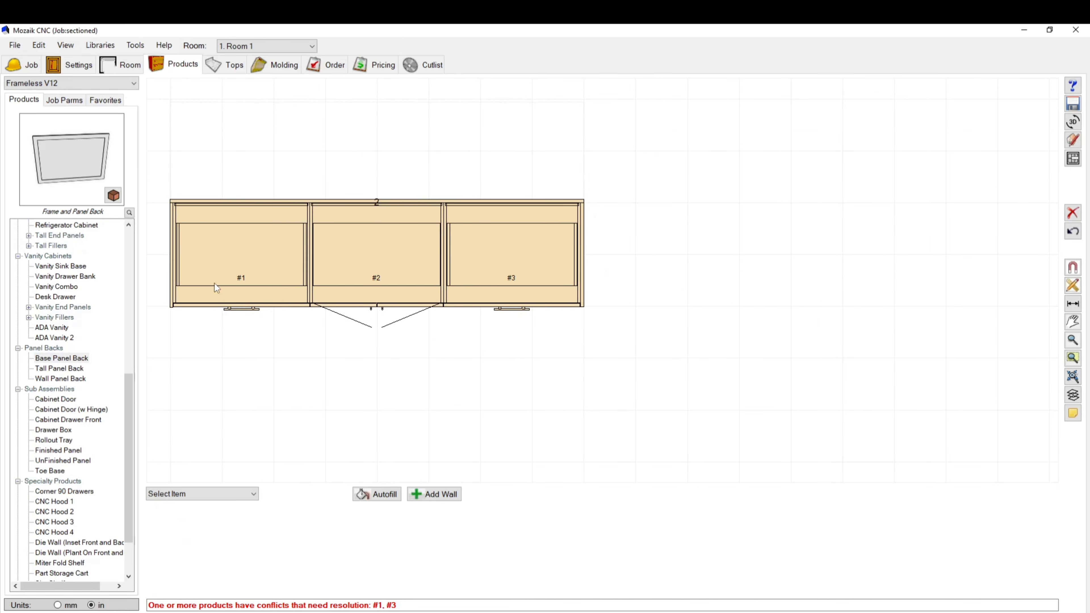
click(578, 277)
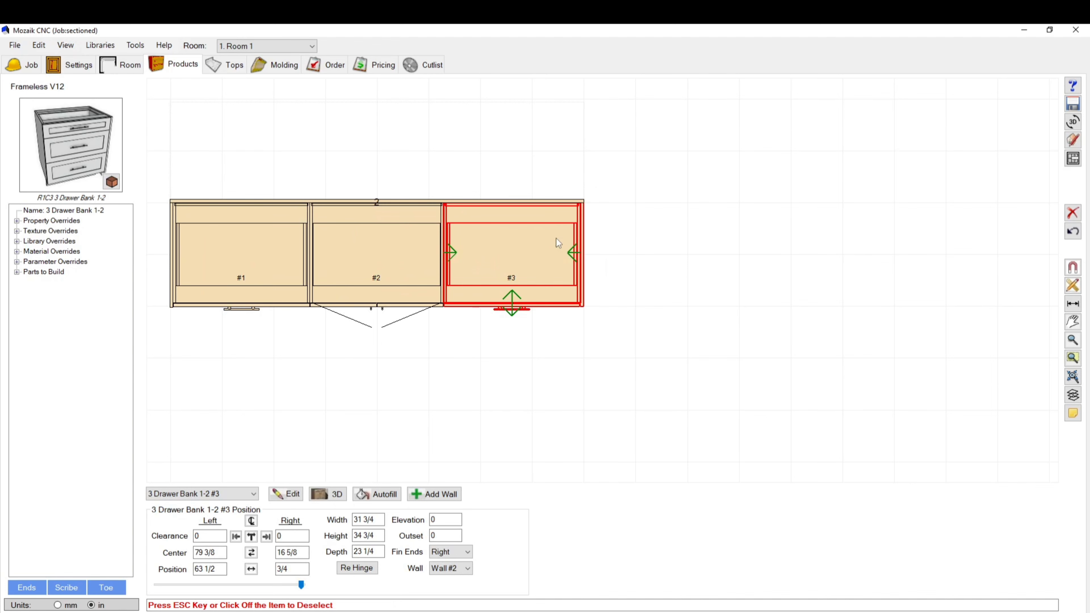
scroll(587, 261, up, 3)
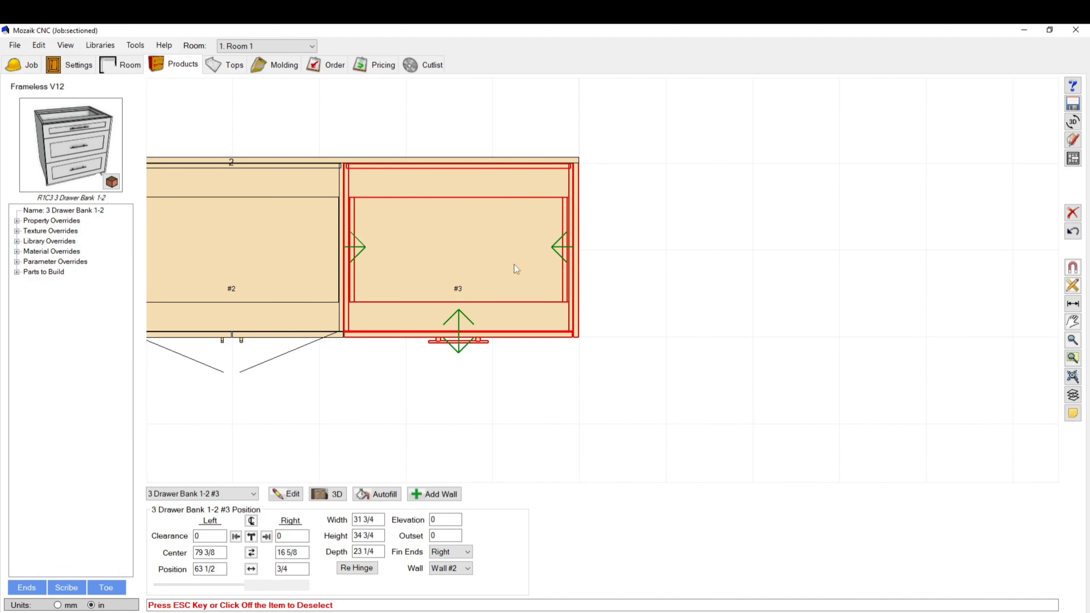
double_click(512, 255)
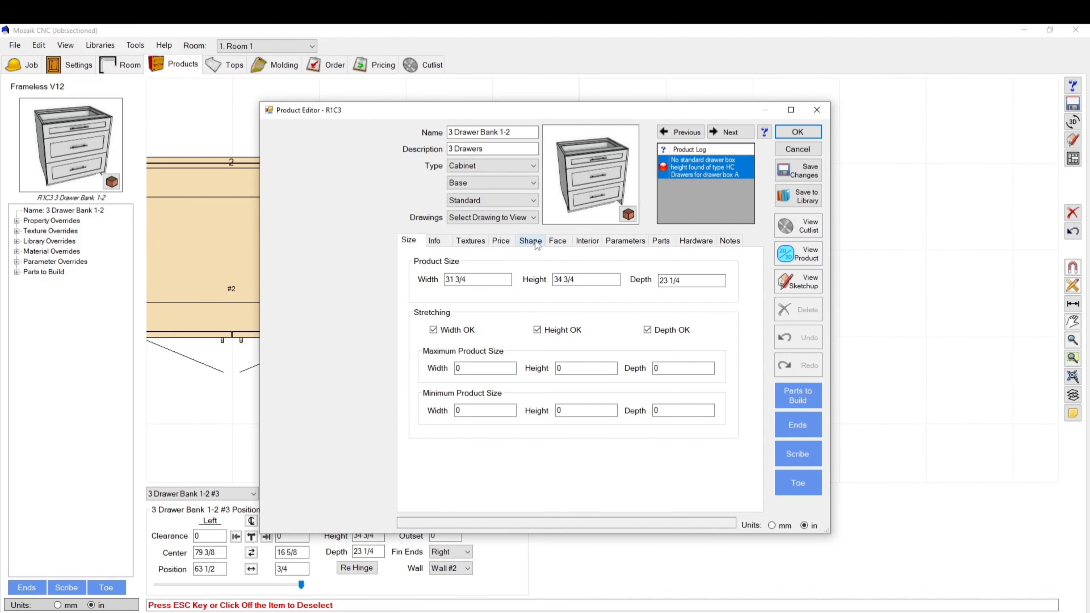
click(532, 241)
click(640, 362)
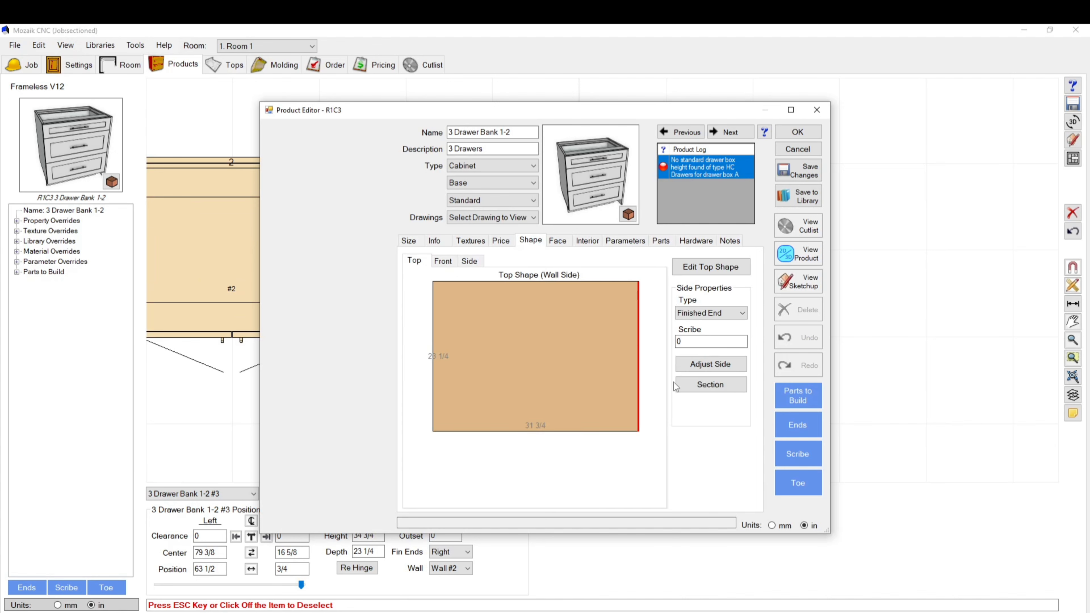
click(712, 385)
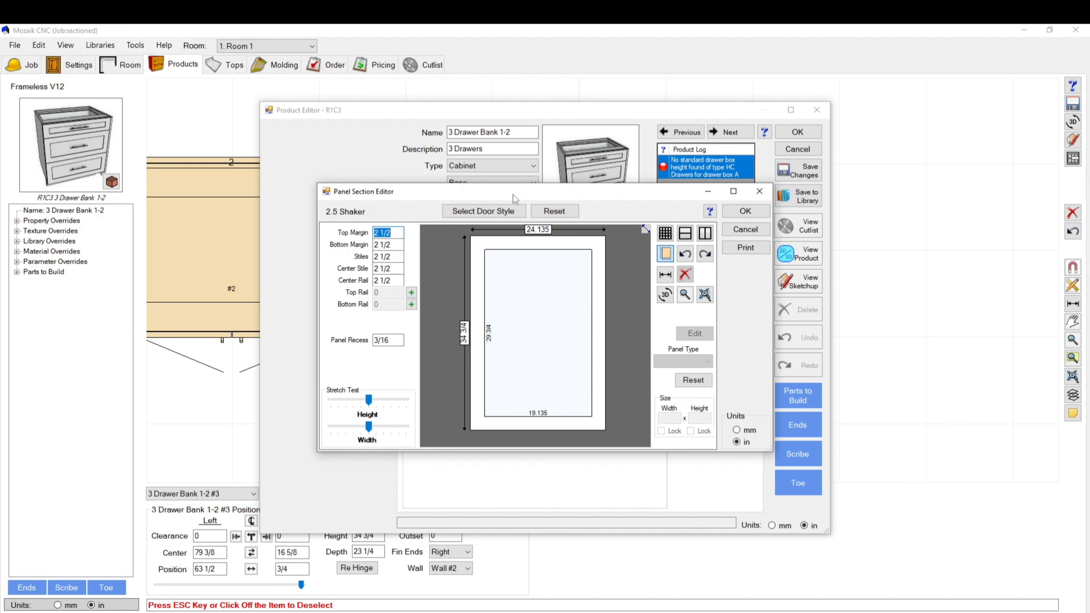
drag(513, 194, 729, 137)
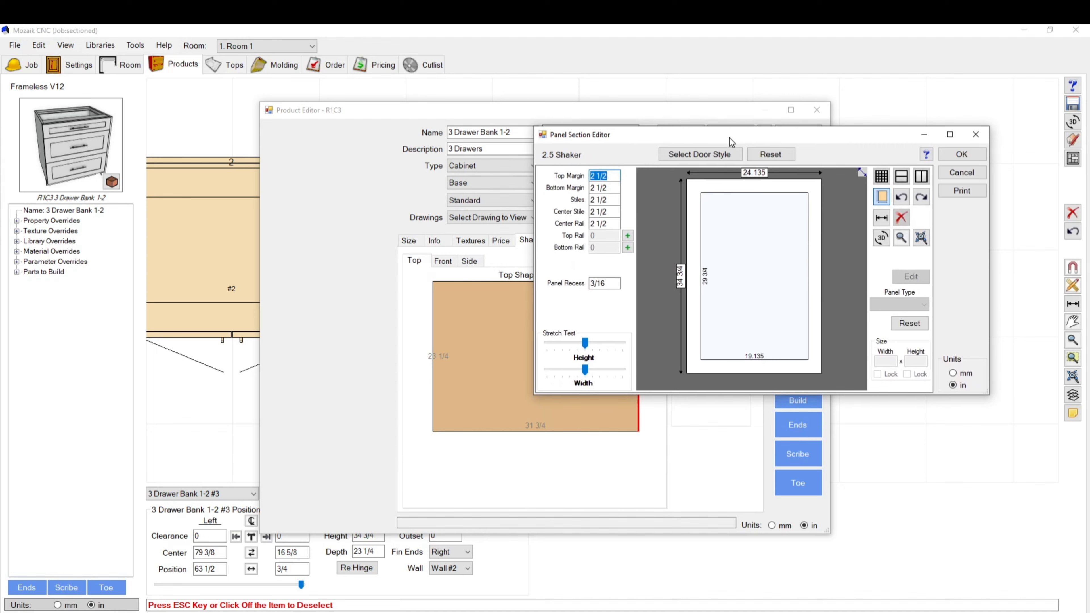
click(716, 155)
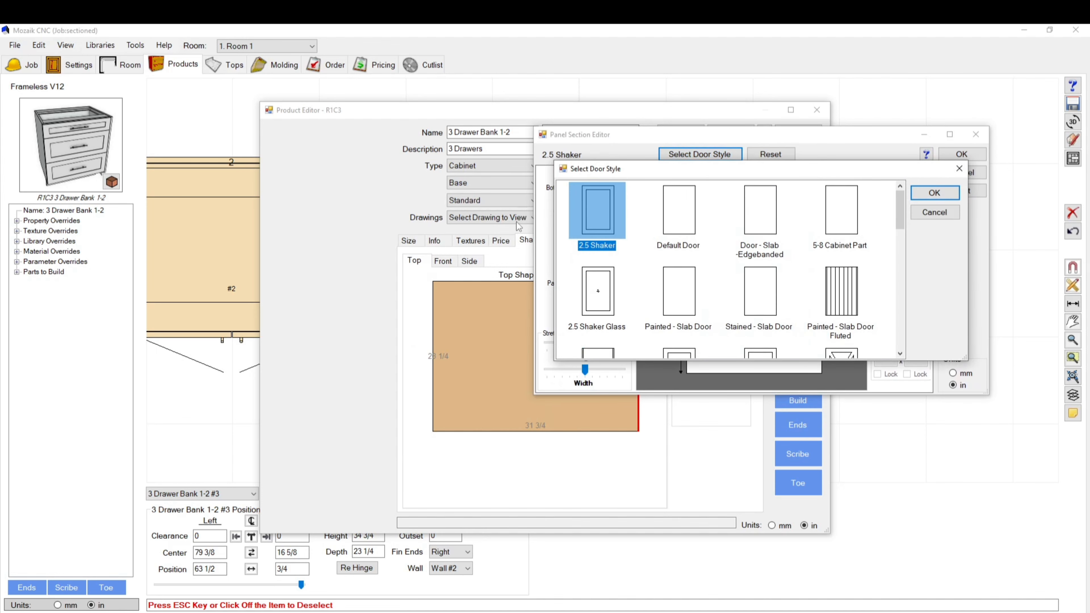
click(935, 193)
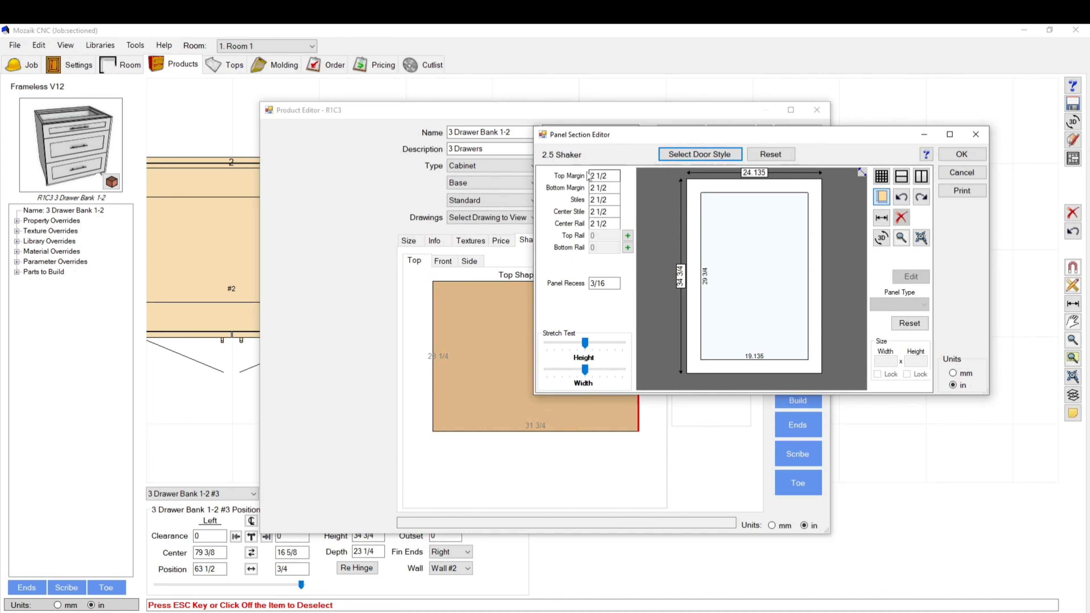
Divide the finished end's panel vertically with a center stile and set the stile's width to 1 in.
click(751, 246)
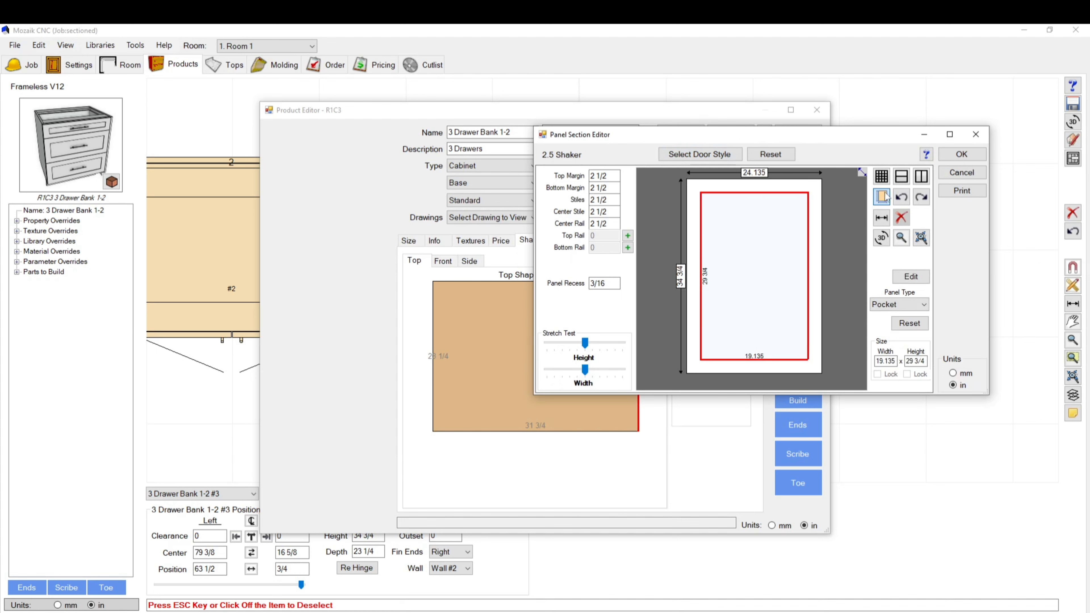
click(921, 176)
click(753, 278)
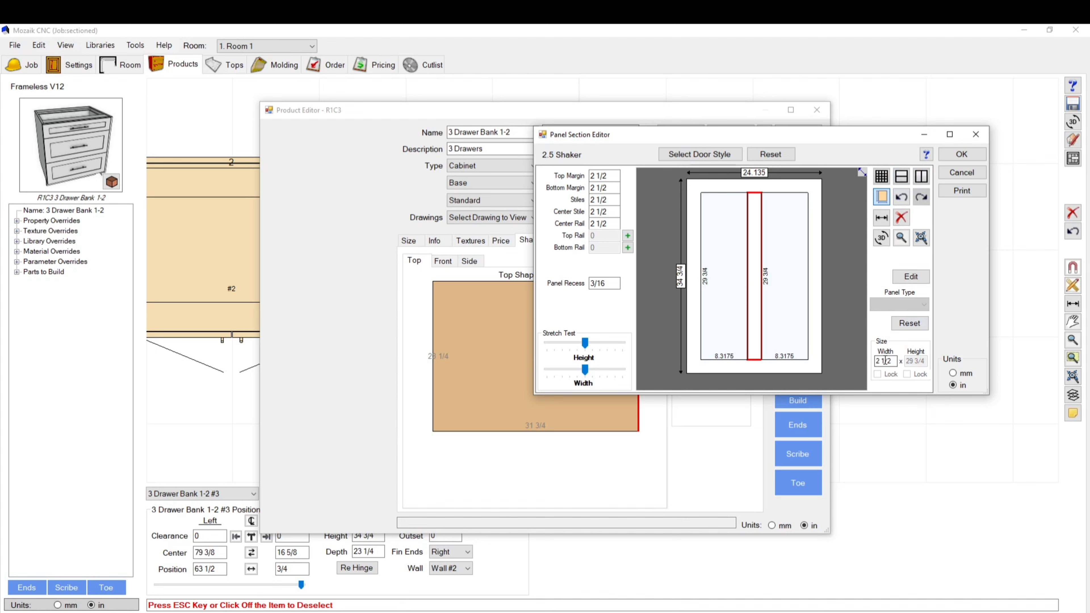
drag(895, 361, 764, 356)
text(1)
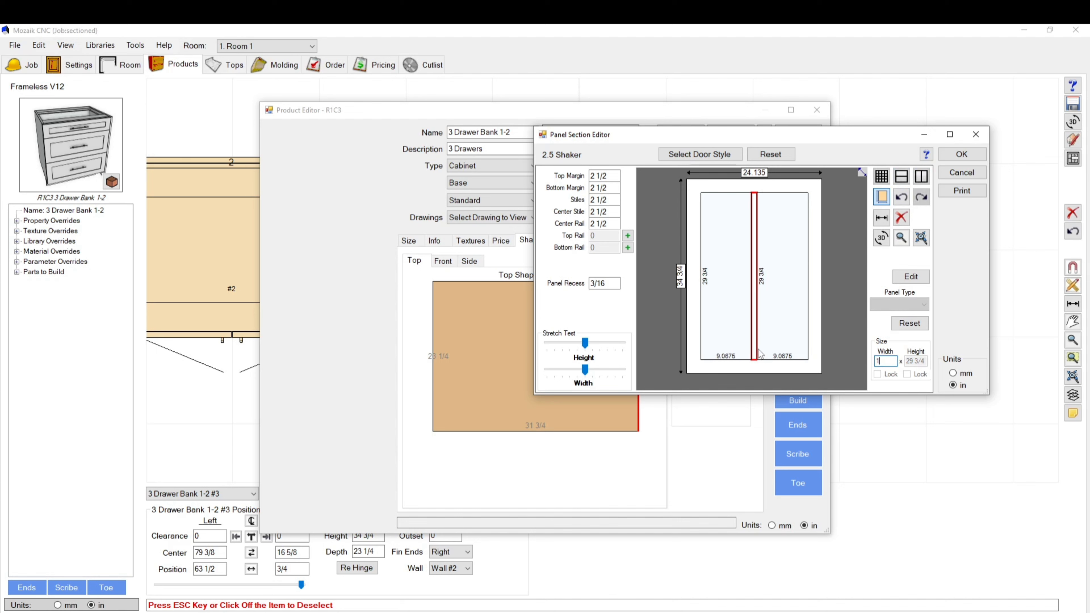
Set the height of the finished end's bottom rail to 6 in.
click(734, 367)
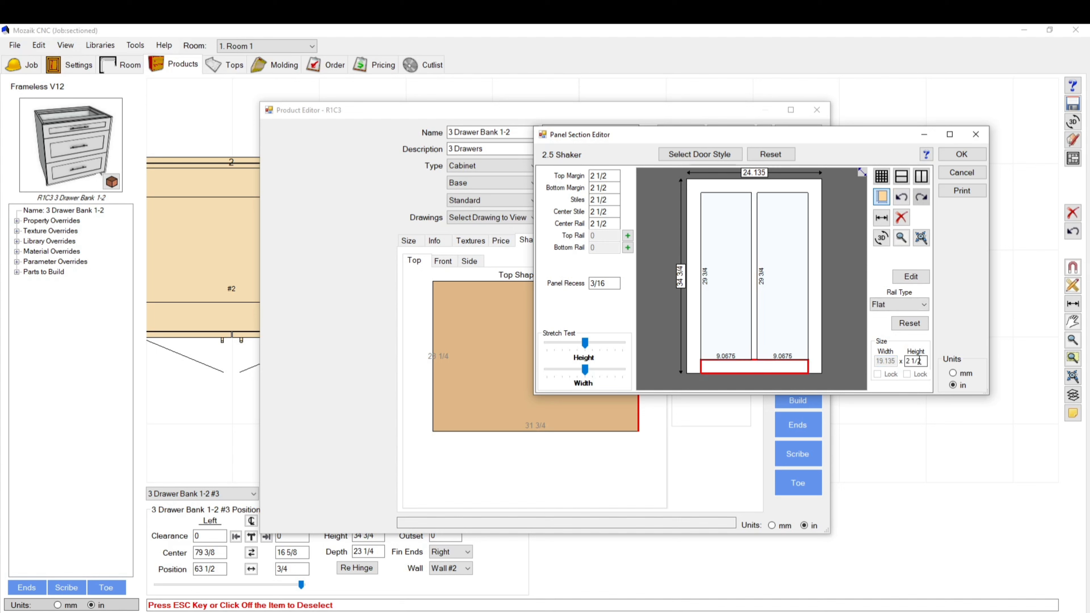
text(6)
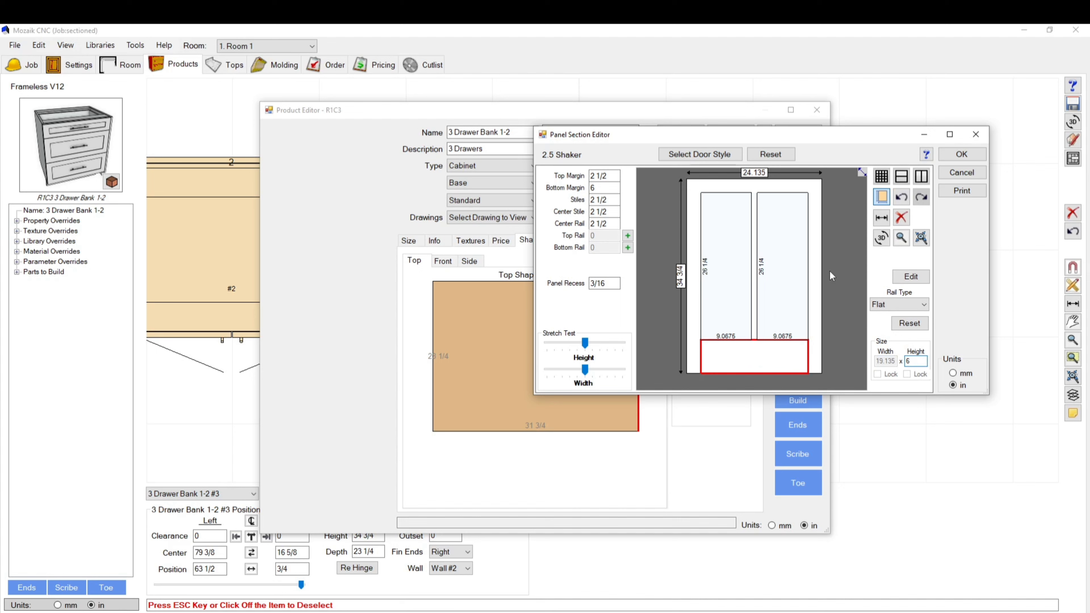
click(809, 355)
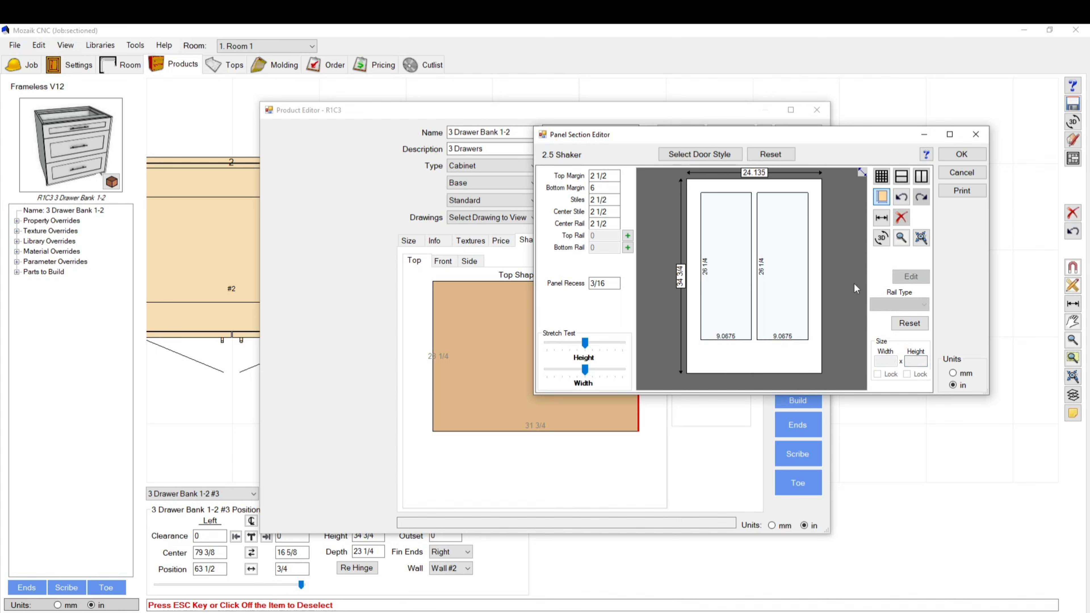
Split each of the finished end's two tall panels horizontally with a center rail to form four panels.
click(770, 253)
click(901, 176)
double_click(707, 267)
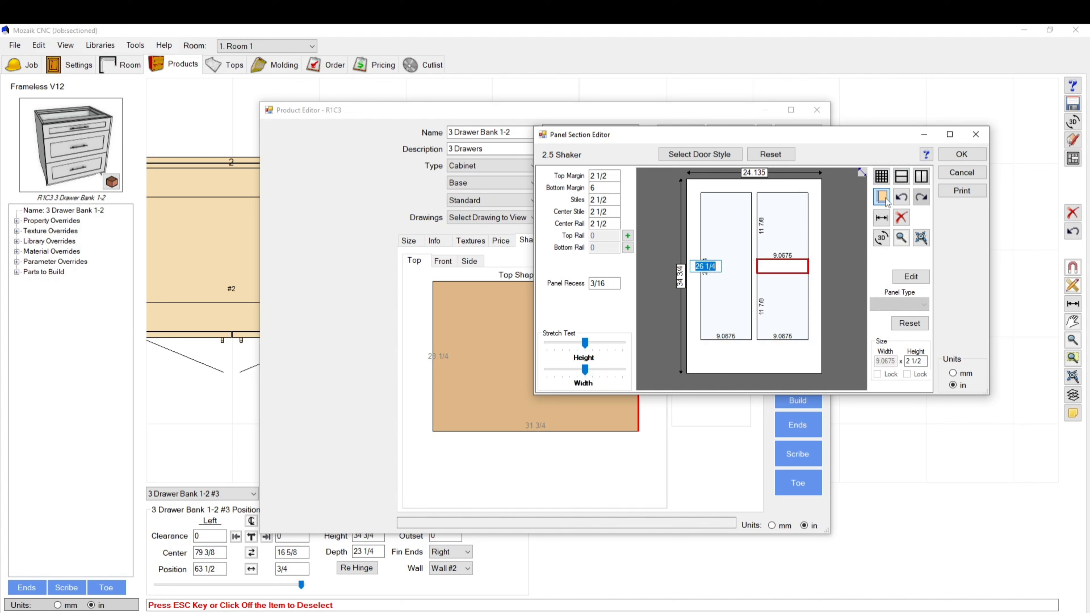
click(721, 258)
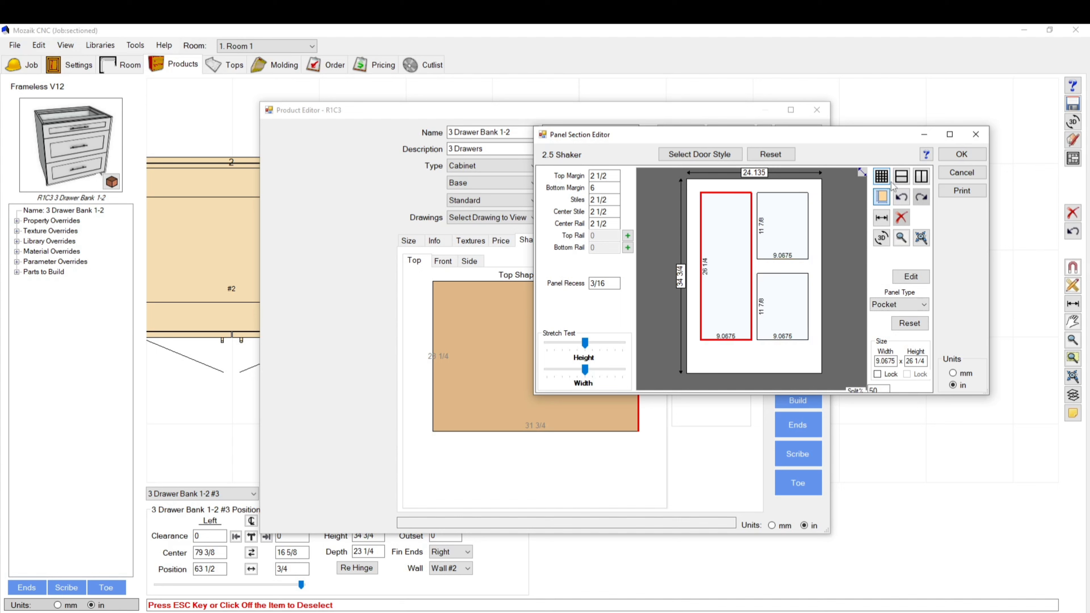
click(901, 179)
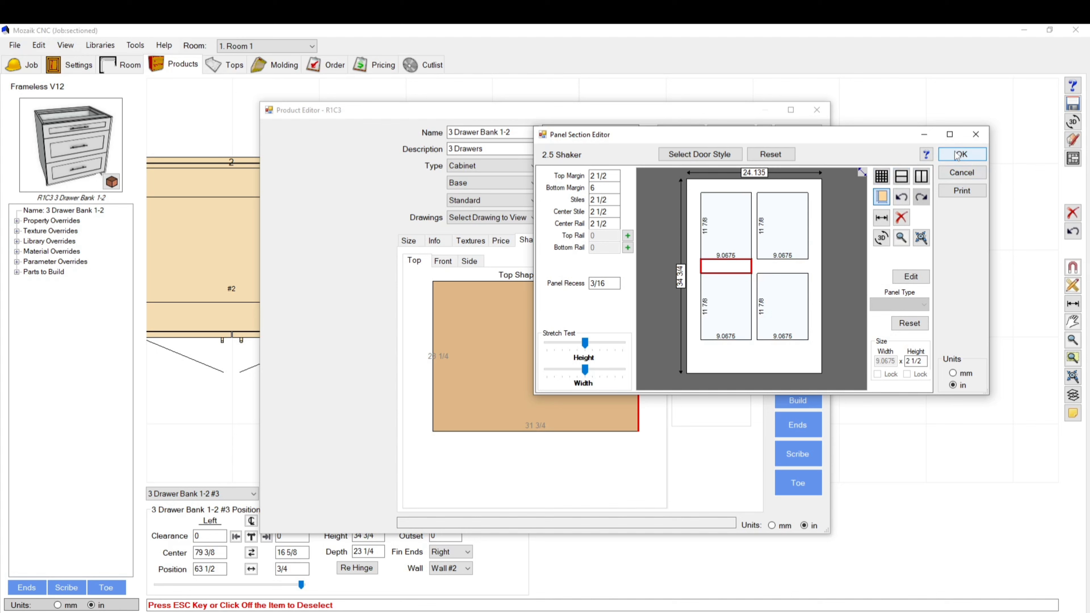
click(797, 270)
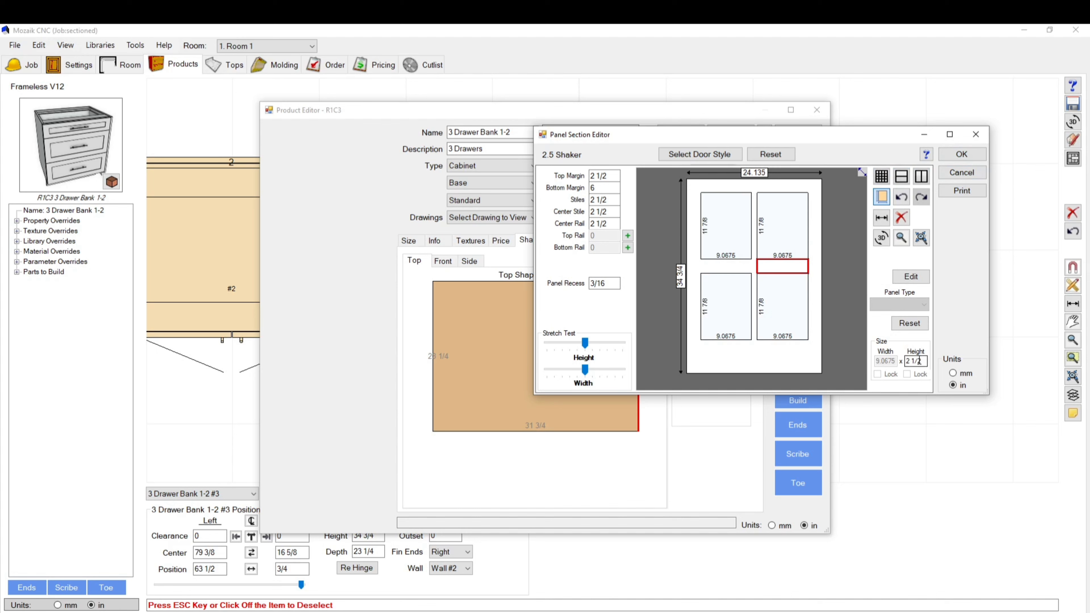
Apply the section, inspect the right end in the product preview, and close drawer cabinet #3 without saving changes.
click(961, 154)
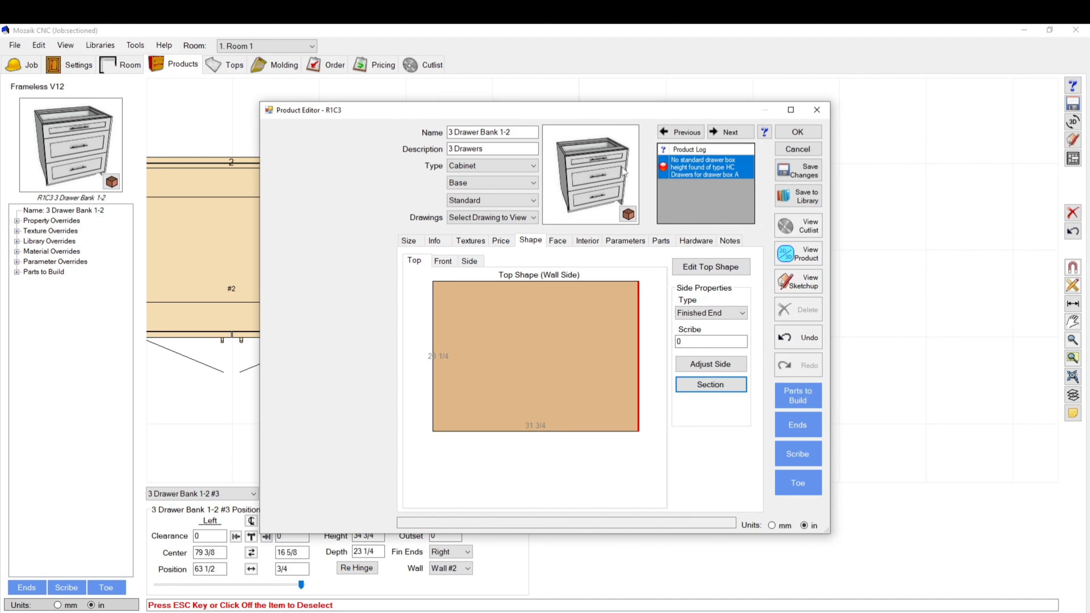
drag(623, 172, 586, 157)
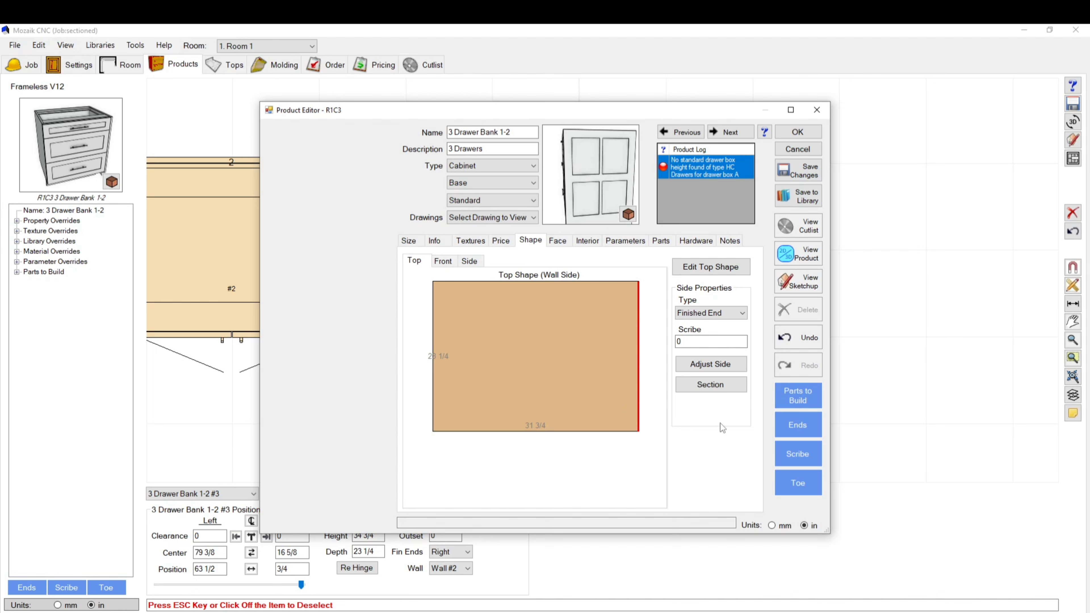
click(791, 151)
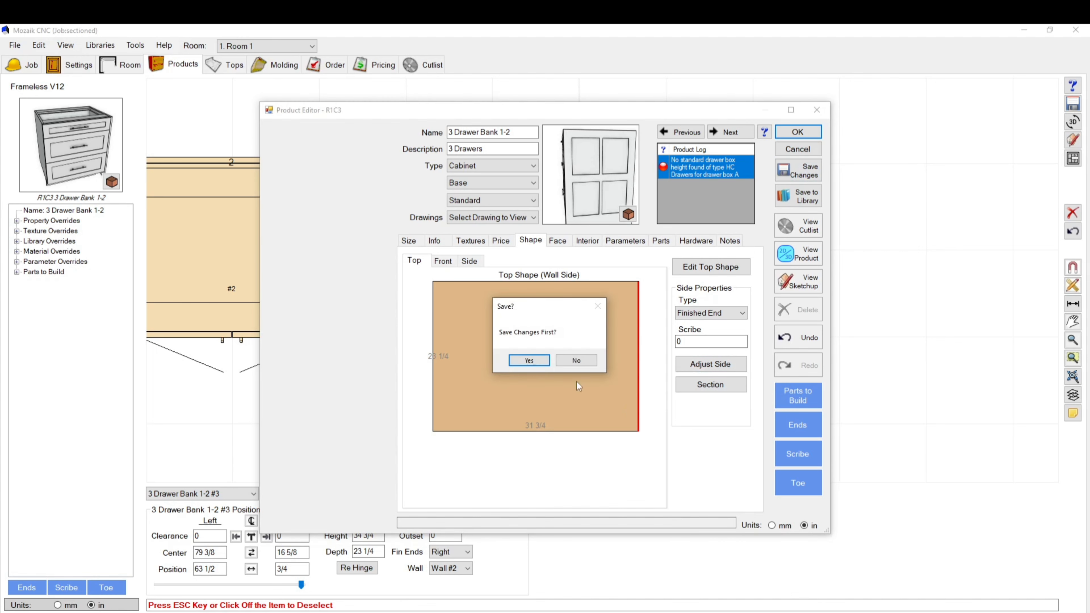
click(577, 361)
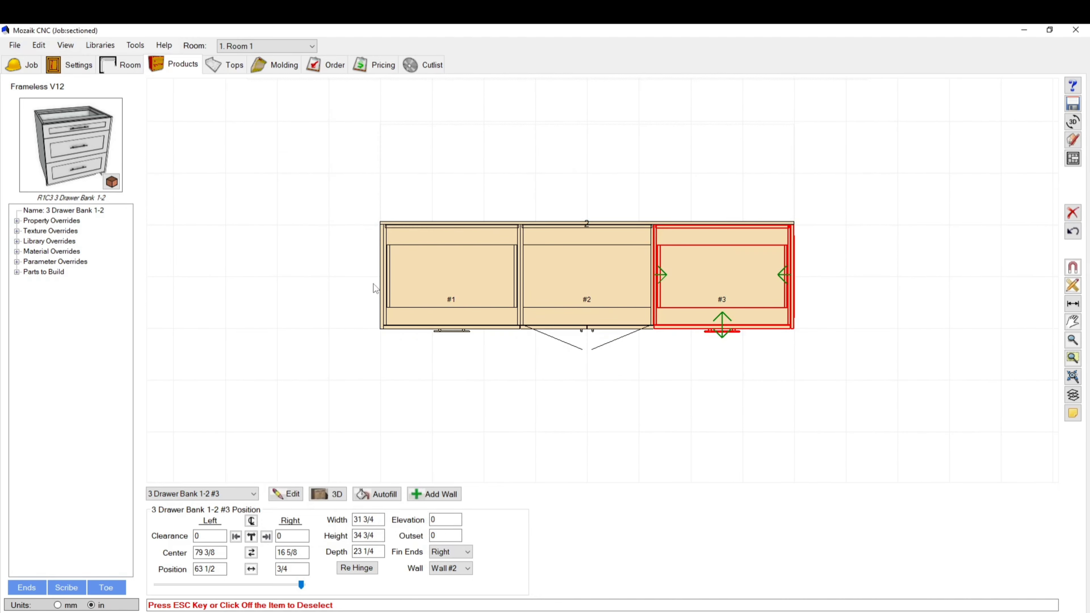
Set the bottom rail height to 6 in in the panel section of the left applied door's panelized end.
click(383, 291)
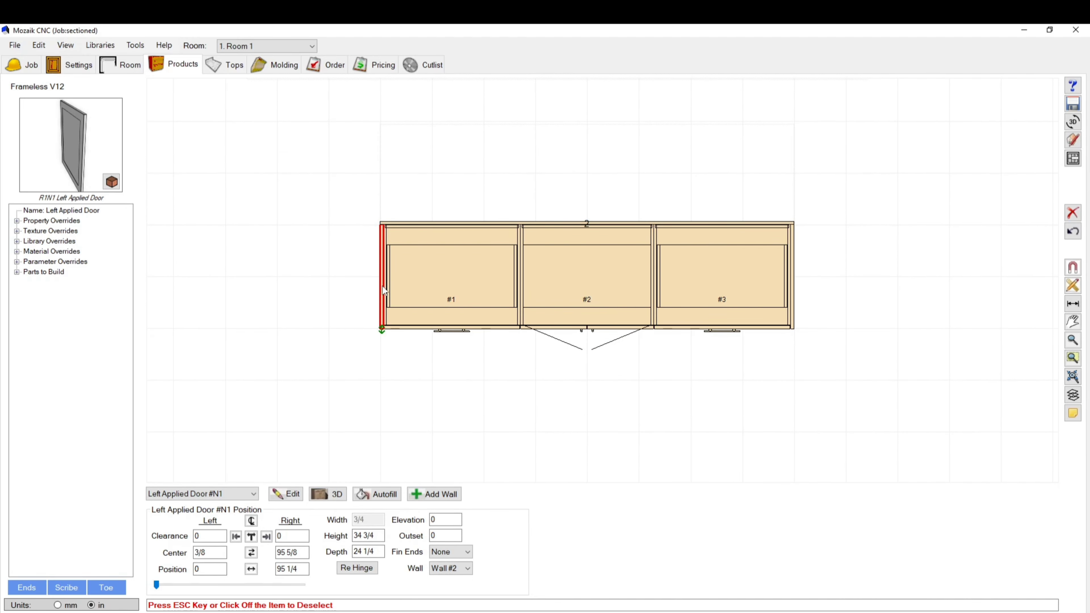
click(286, 493)
click(526, 243)
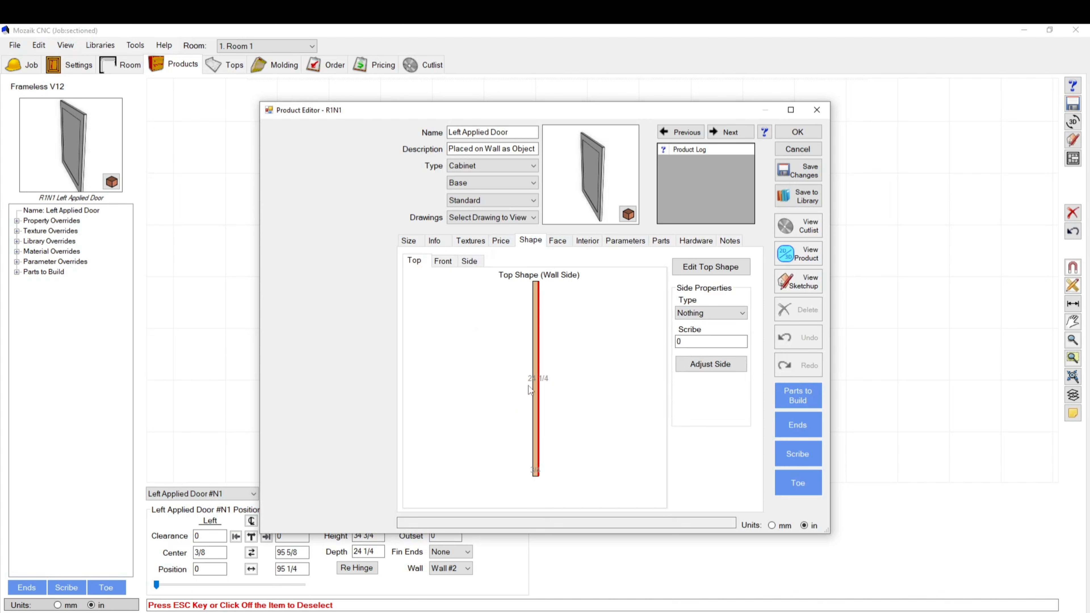
click(535, 392)
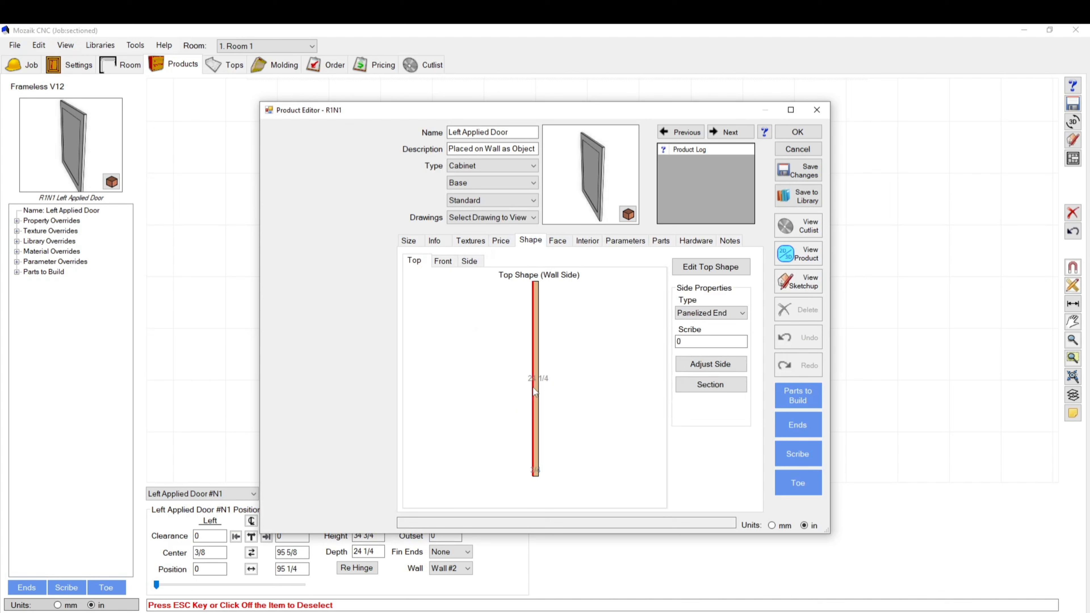
click(710, 384)
click(544, 335)
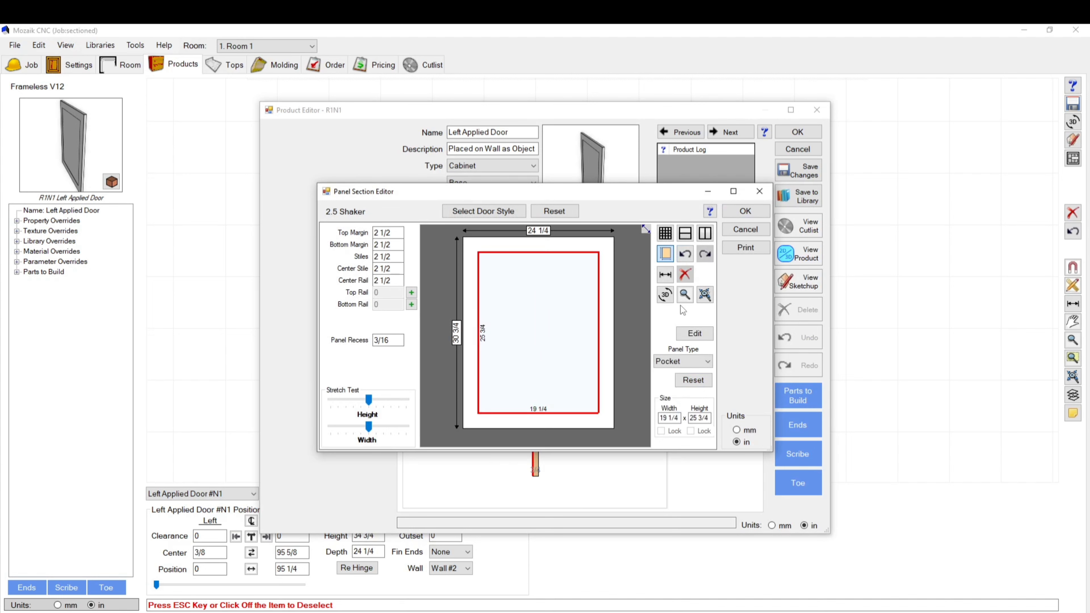
click(524, 425)
drag(708, 419, 654, 426)
text(4)
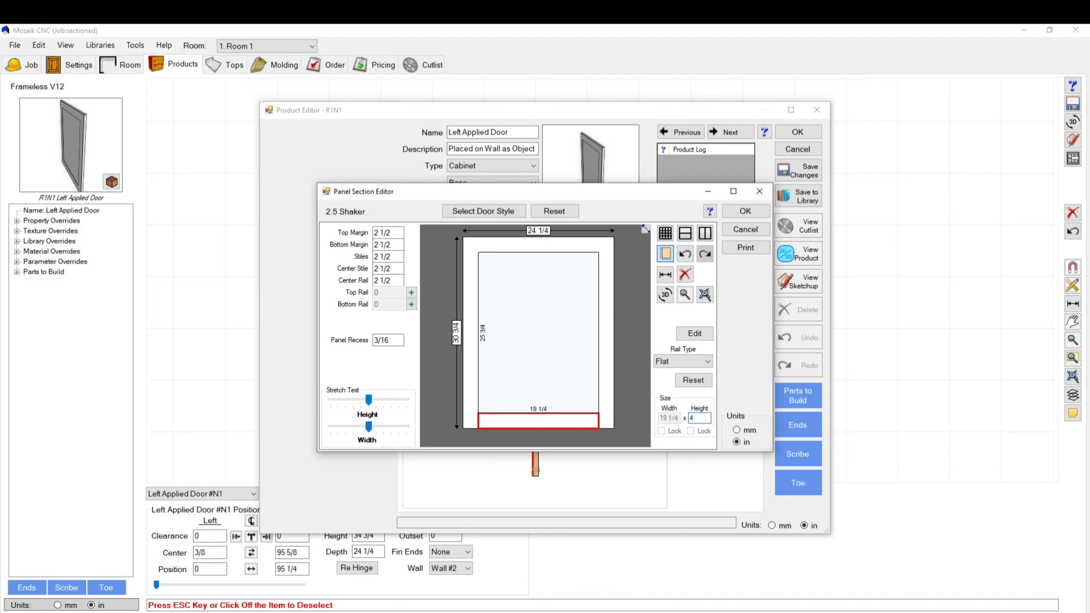
text(6)
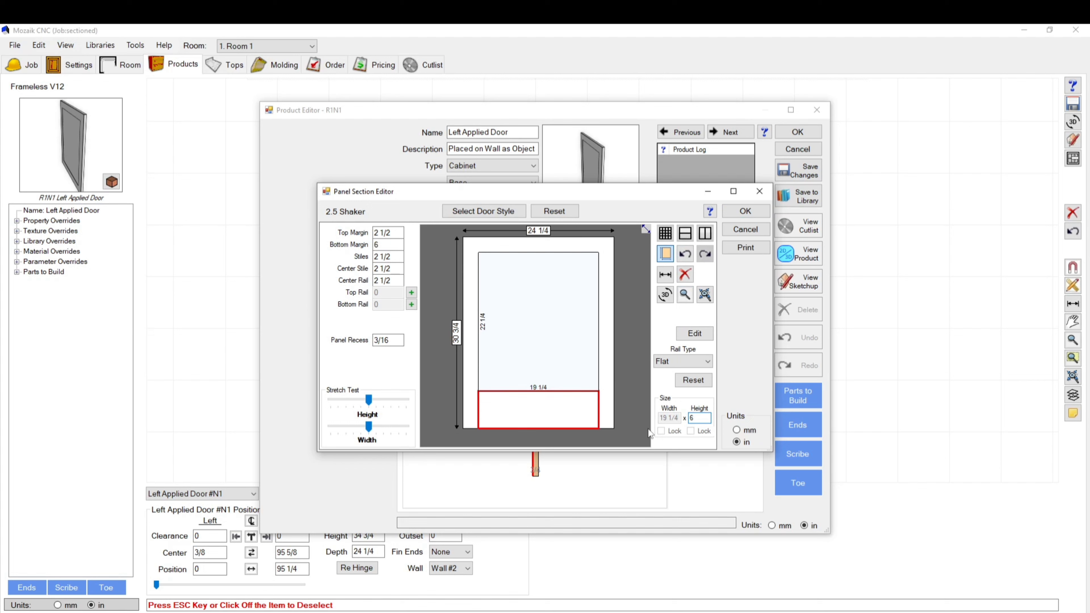
Set the left applied door's stiles and top margin to 3 in and accept the section and product changes.
click(606, 301)
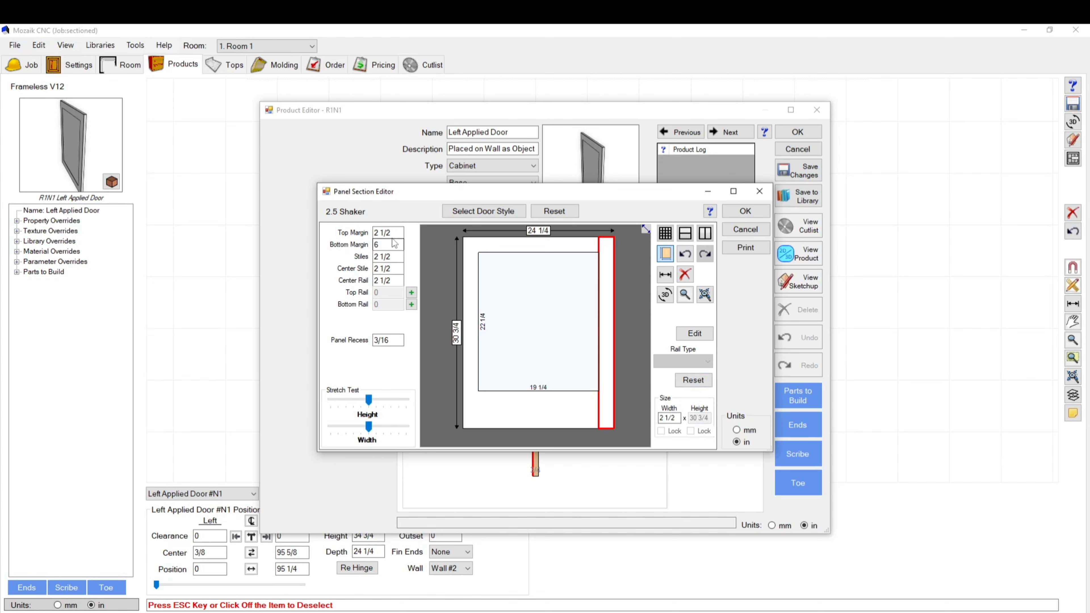
drag(393, 257, 327, 249)
text(3)
drag(392, 234, 311, 232)
text(3)
click(447, 253)
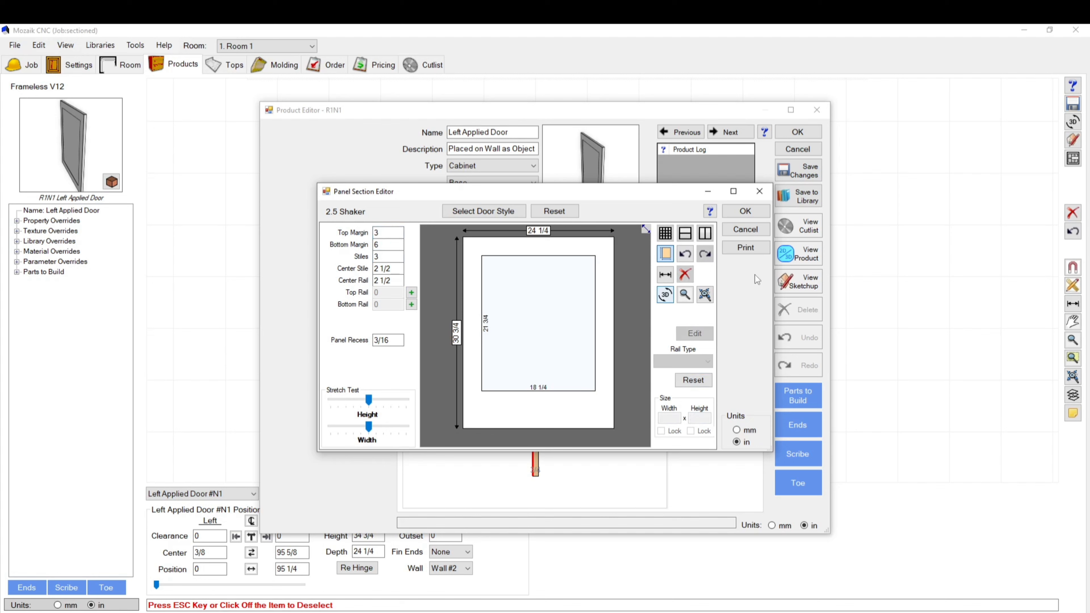
click(733, 211)
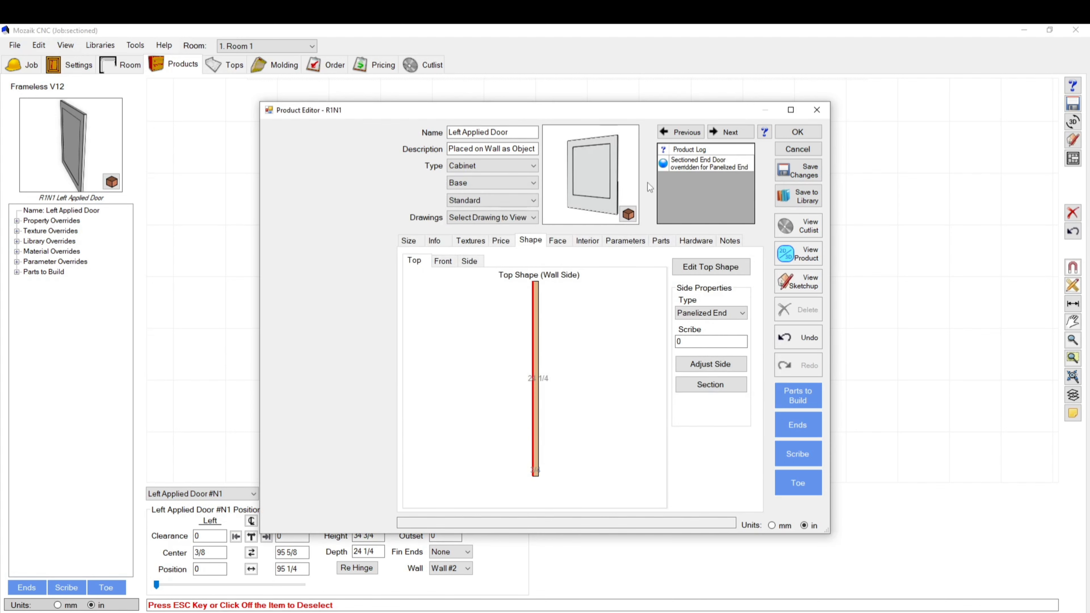
click(797, 133)
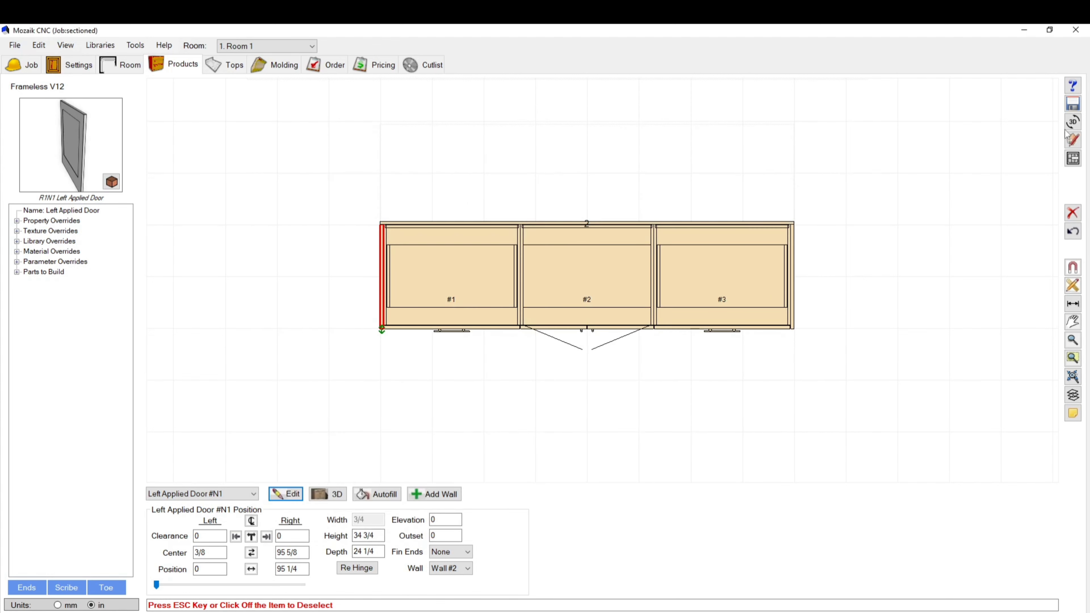
Inspect the island's left end and its toe area in the 3D room view.
click(1073, 122)
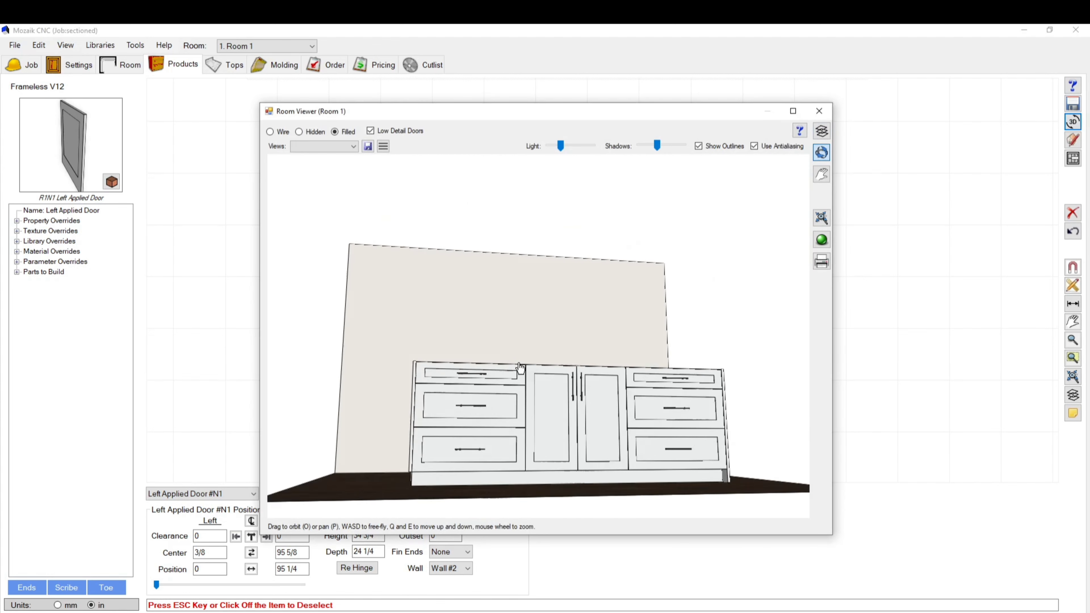
drag(520, 367, 564, 433)
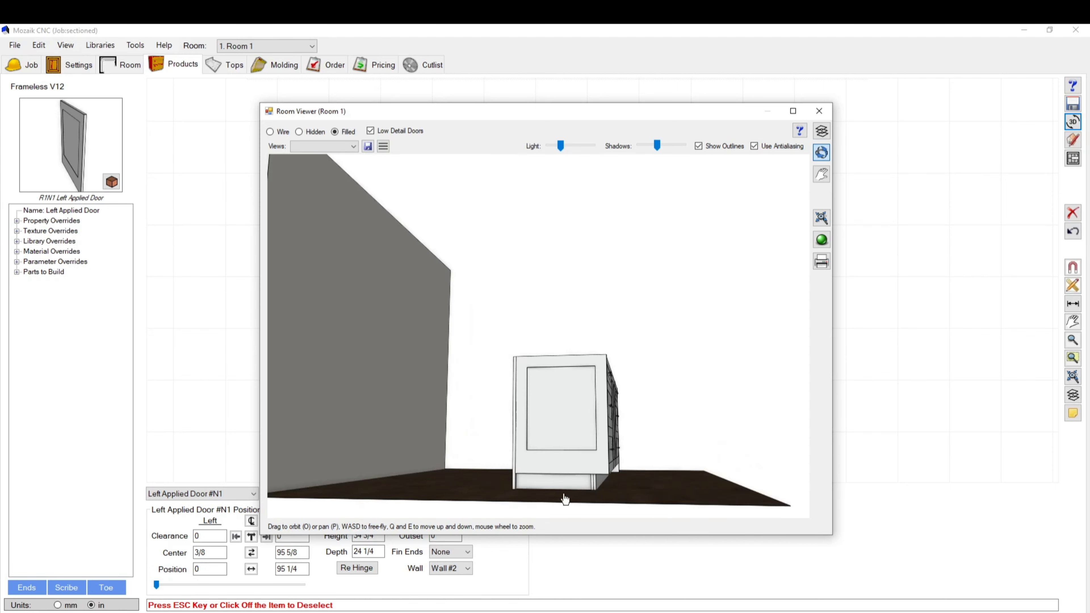
click(820, 111)
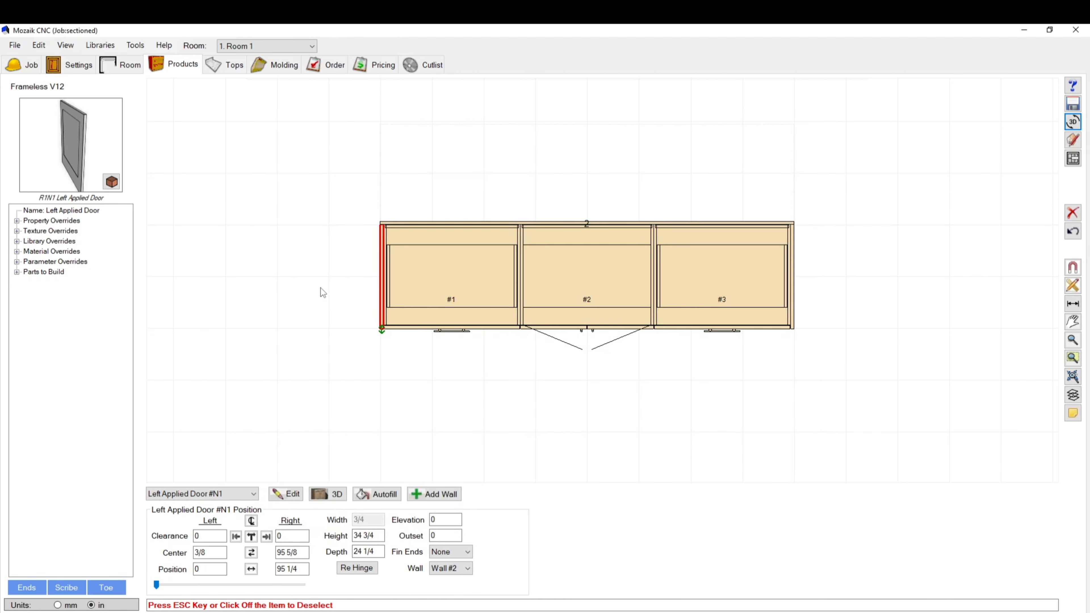
Set the bottom edge adjustment of the left applied door's panelized end to 4 in and accept the product changes.
click(287, 494)
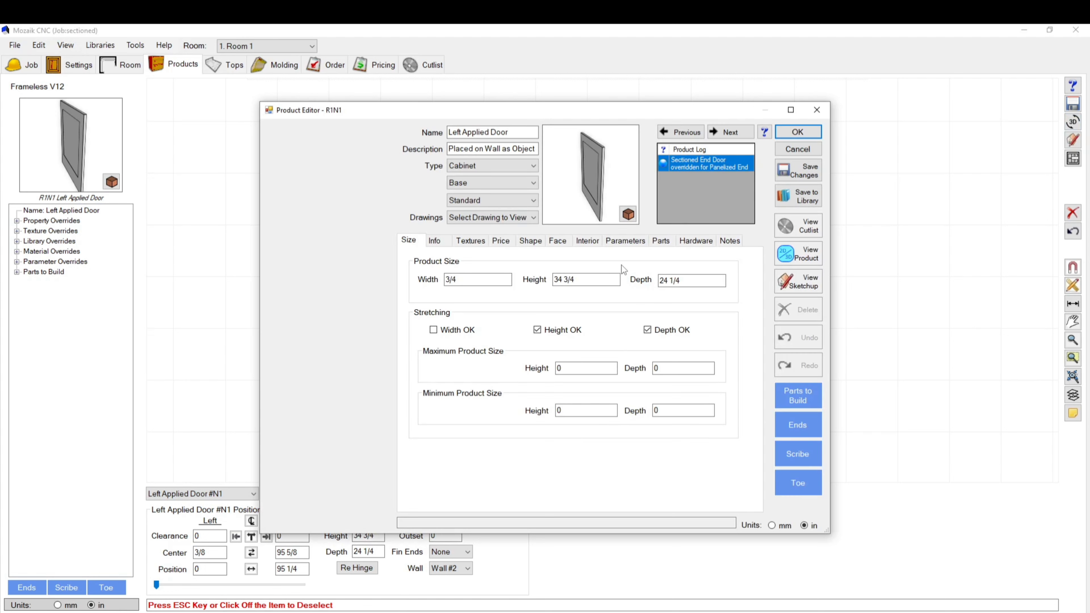
click(624, 242)
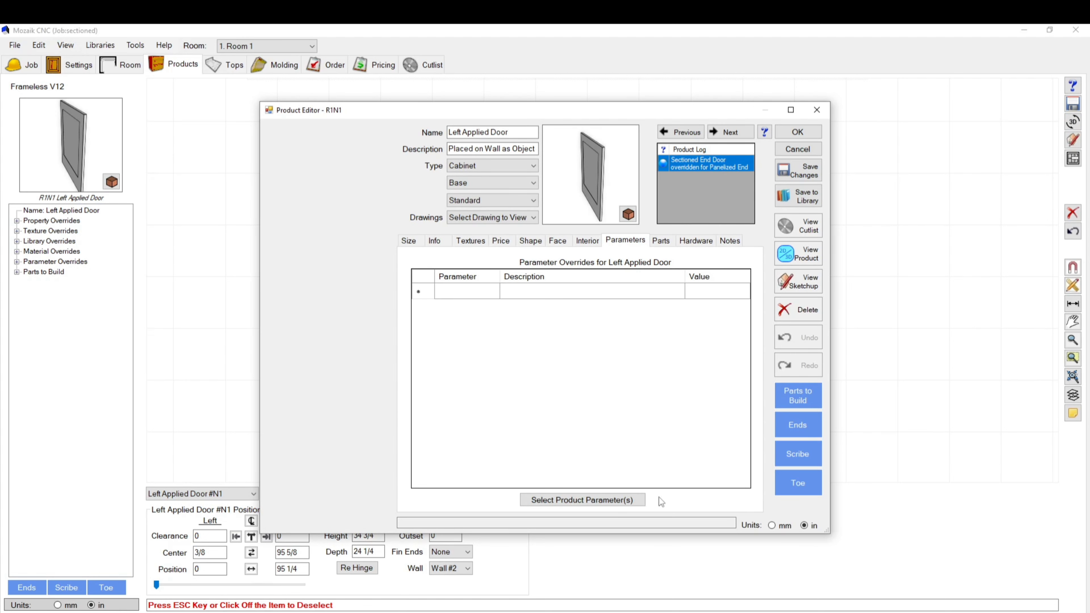
click(521, 244)
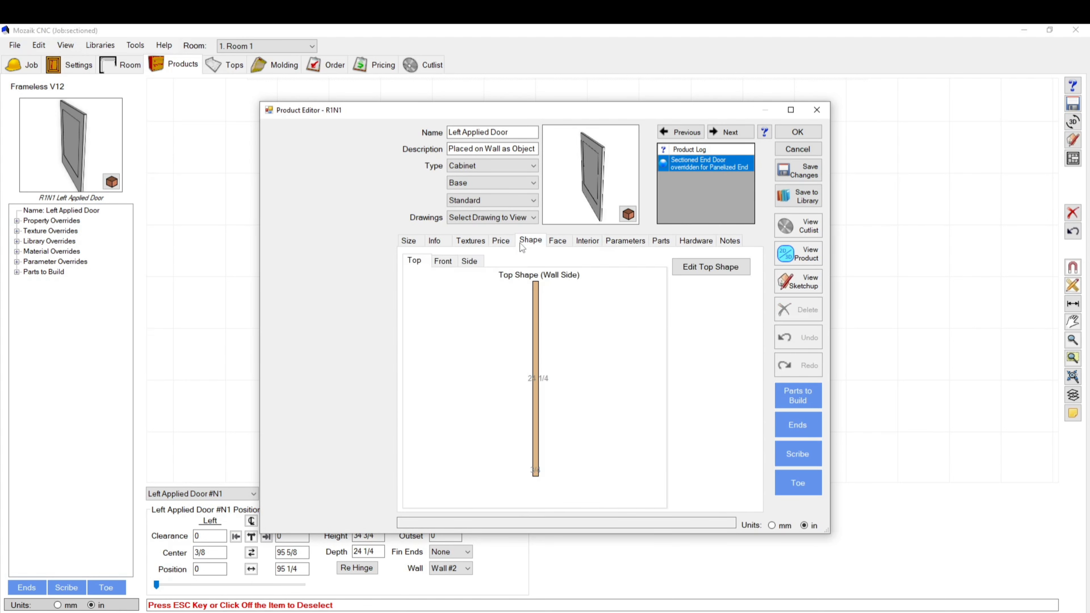
click(536, 366)
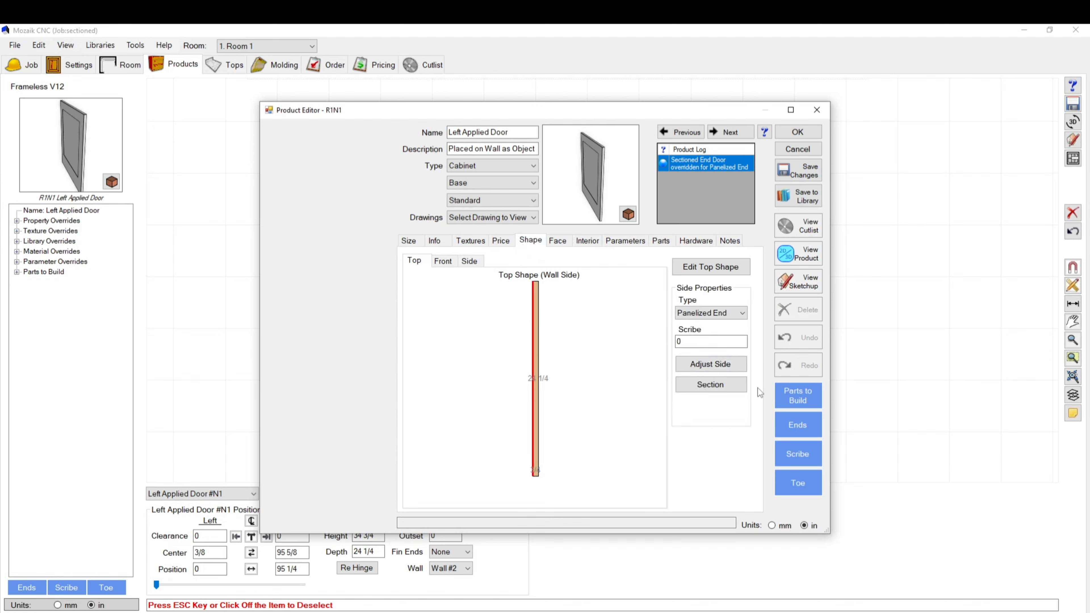
click(710, 364)
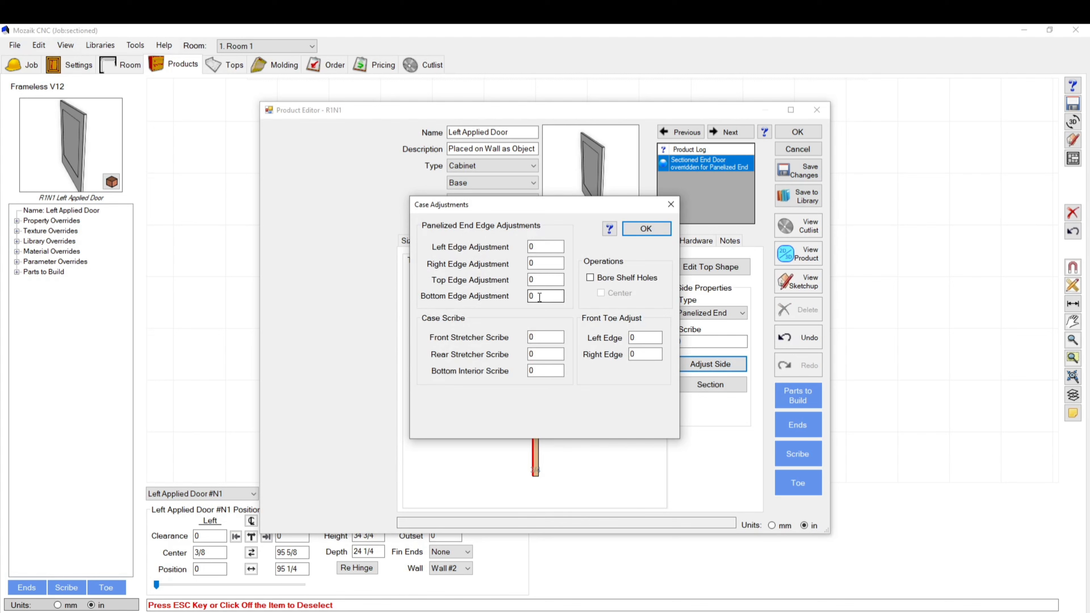
click(652, 232)
click(797, 132)
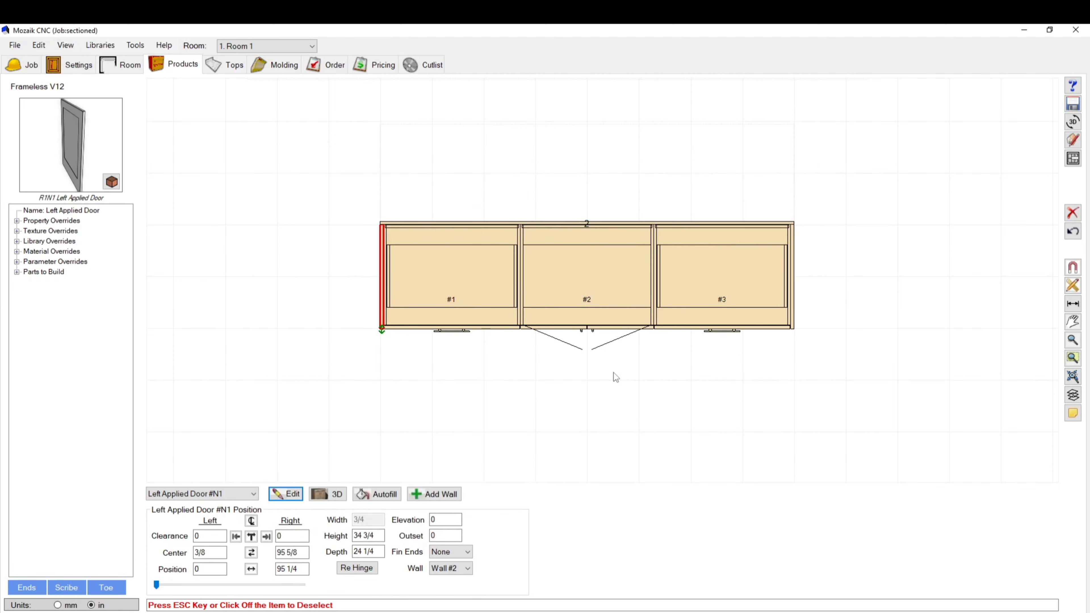
Add a Toe Height (ToeH) parameter override of 0 to the left applied door and accept the product changes.
click(286, 494)
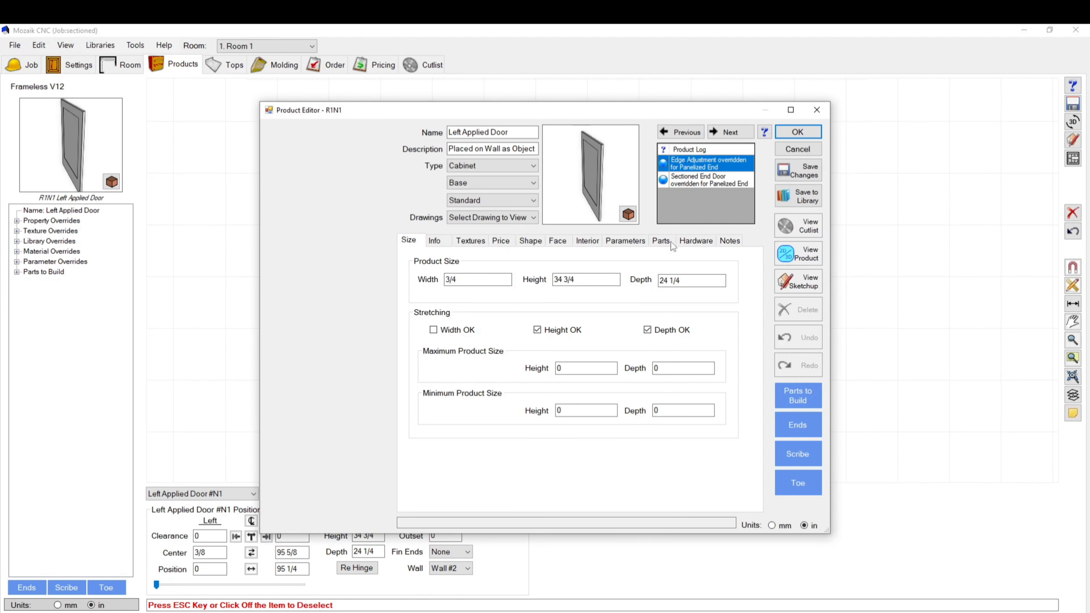
click(626, 241)
click(582, 500)
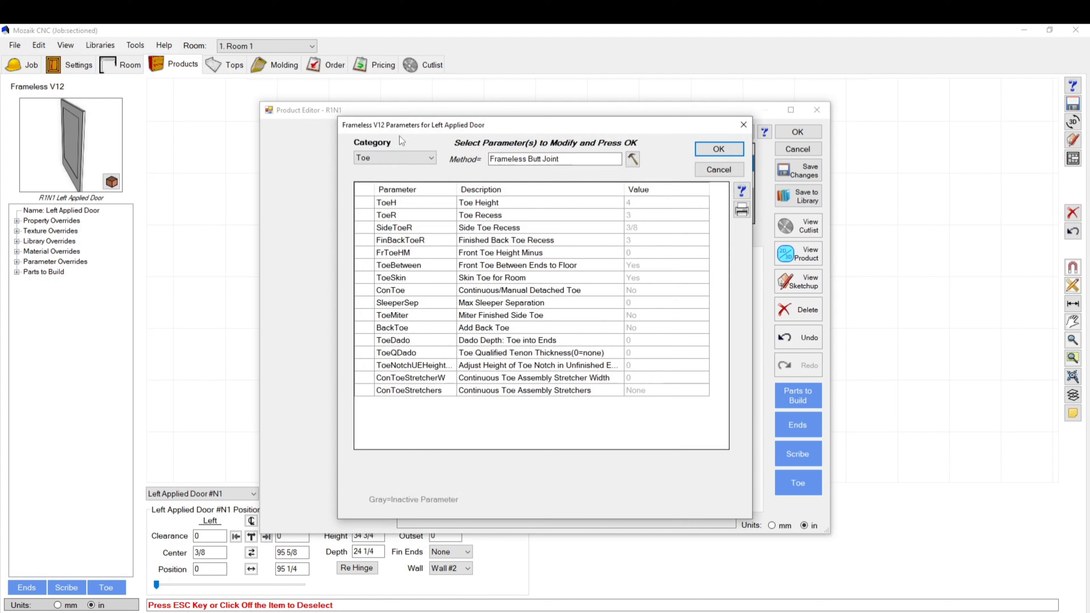
click(406, 159)
click(405, 160)
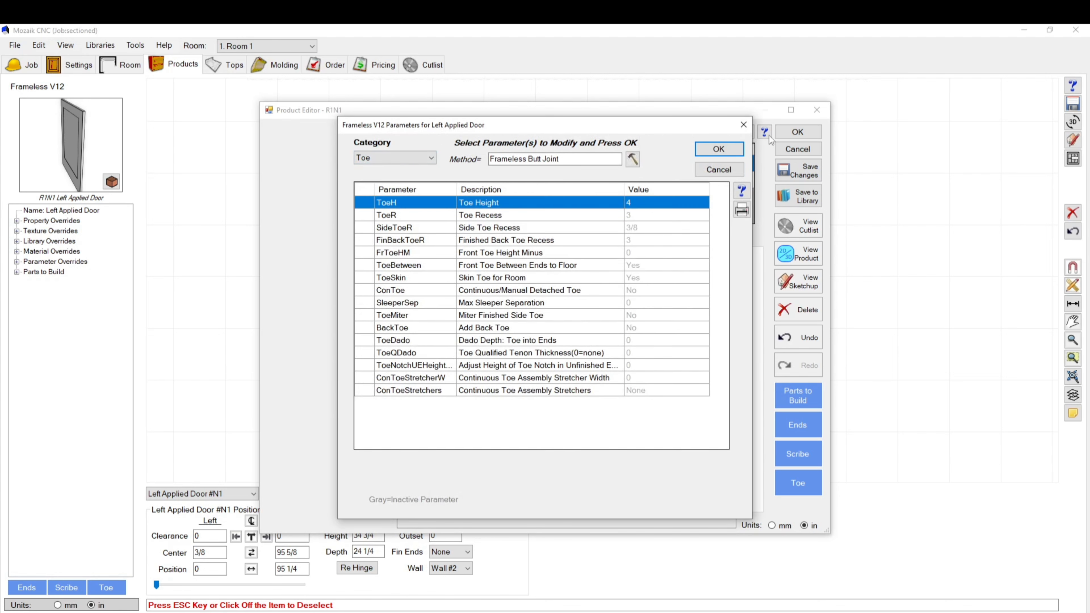
click(707, 153)
click(707, 291)
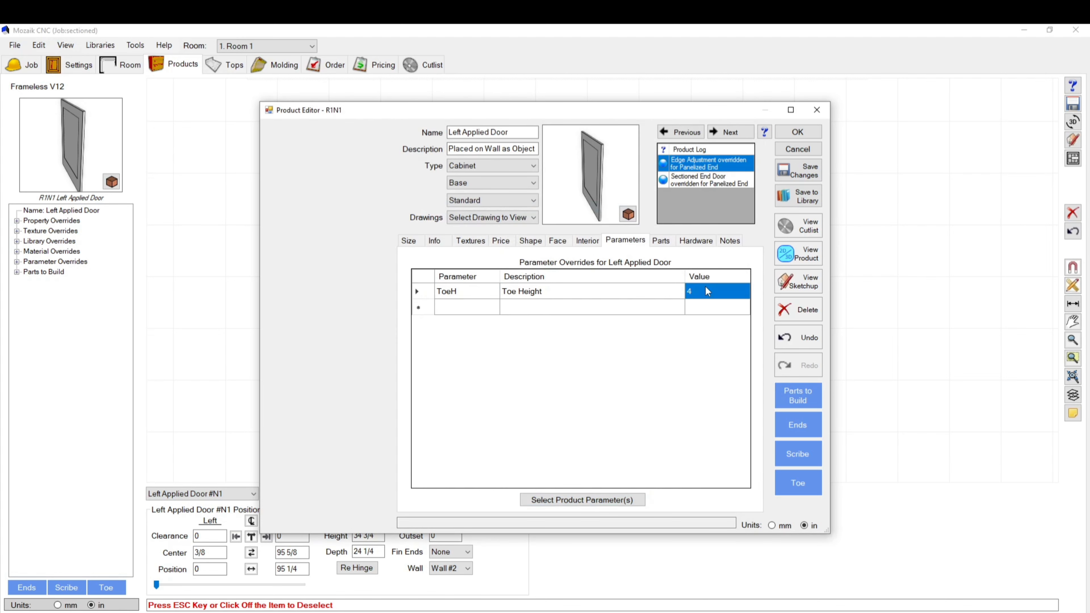
text(0)
key(Return)
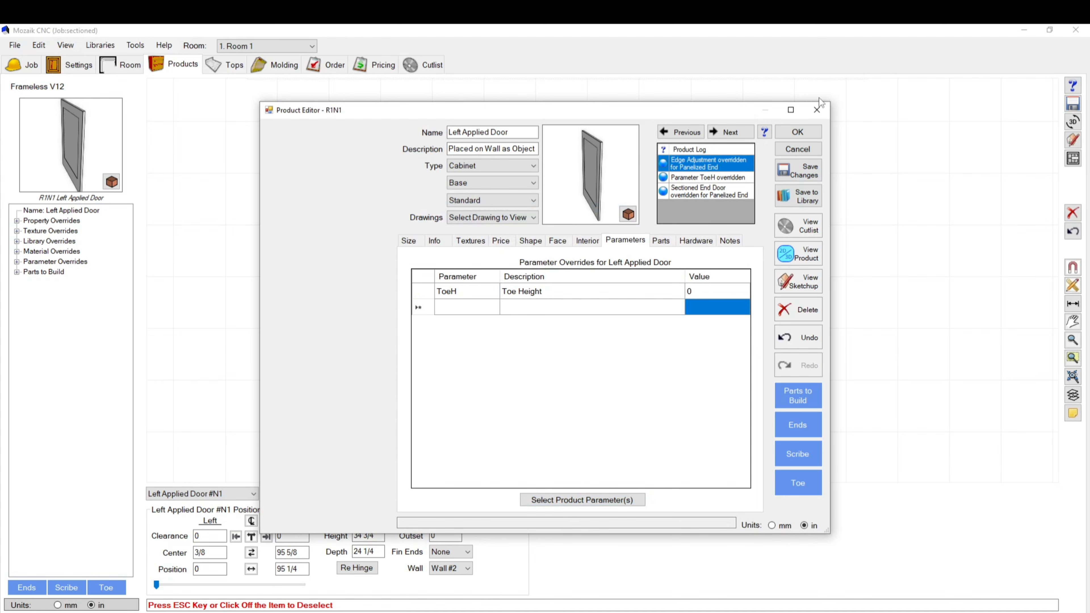
click(799, 131)
Set the bottom edge adjustment of the left applied door's panelized end back to 0 and accept the product changes.
click(383, 323)
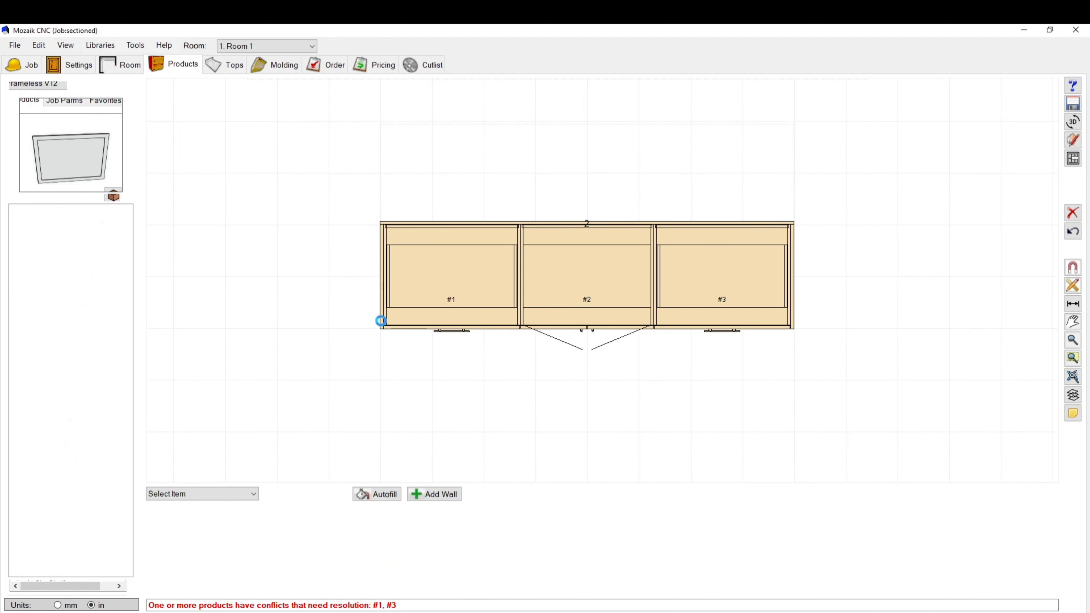
click(287, 494)
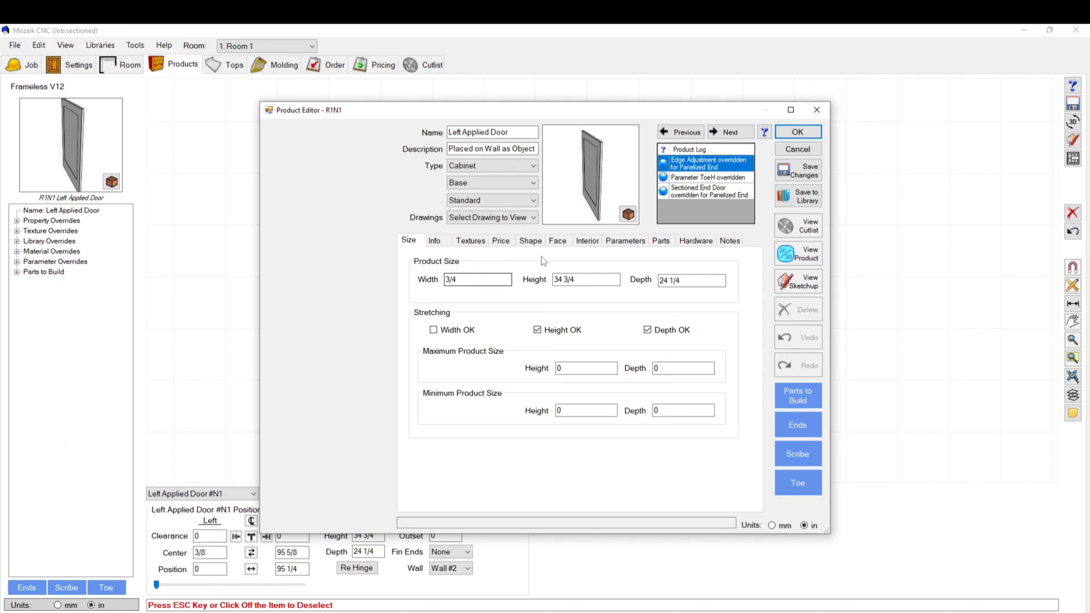
click(531, 241)
click(538, 395)
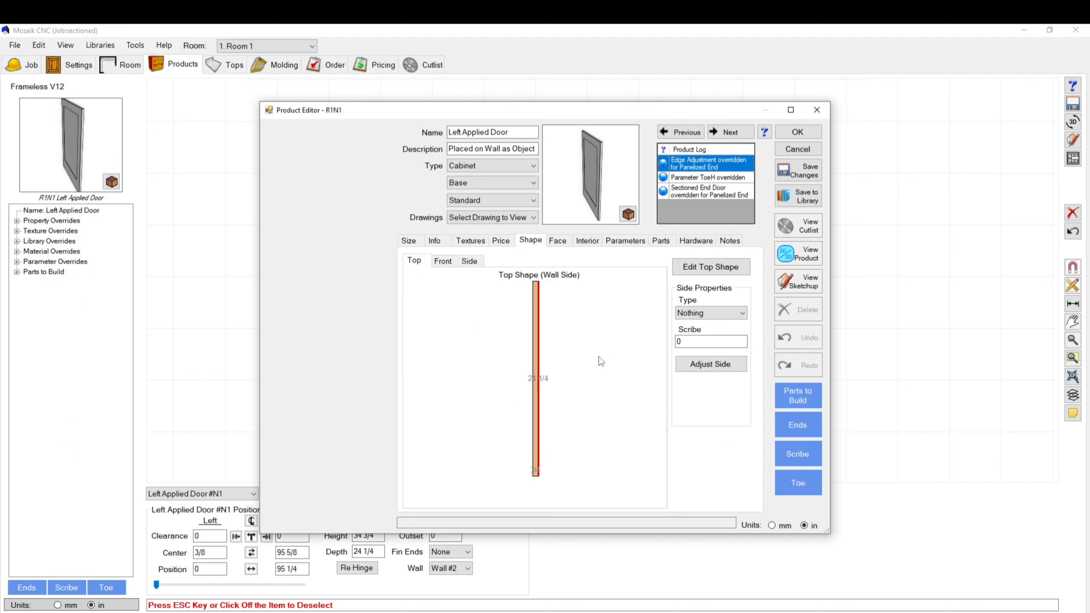
click(530, 377)
click(692, 367)
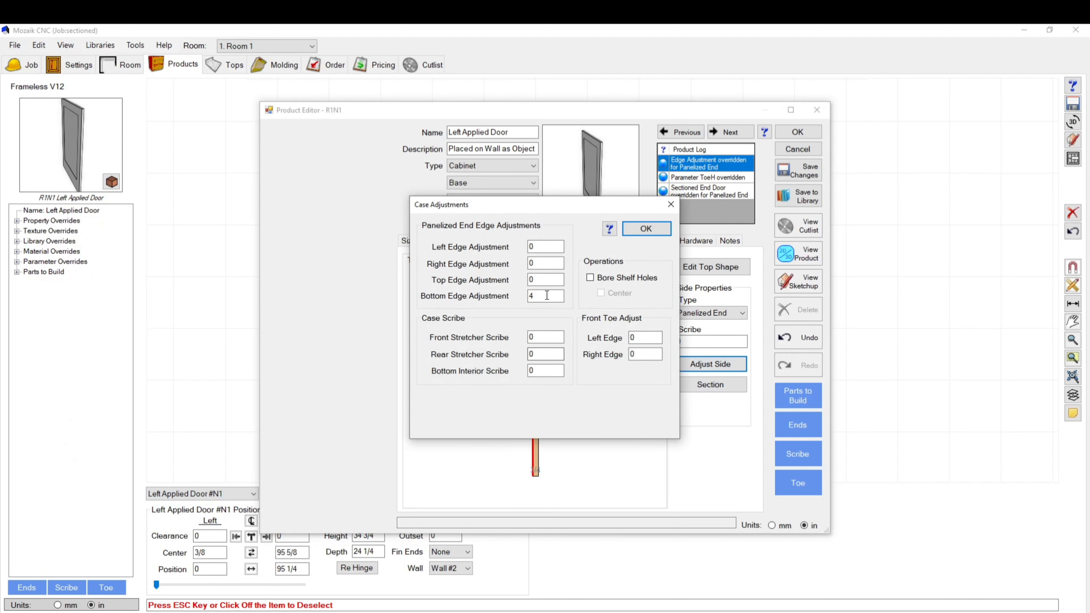
drag(547, 296, 434, 315)
text(0)
key(Return)
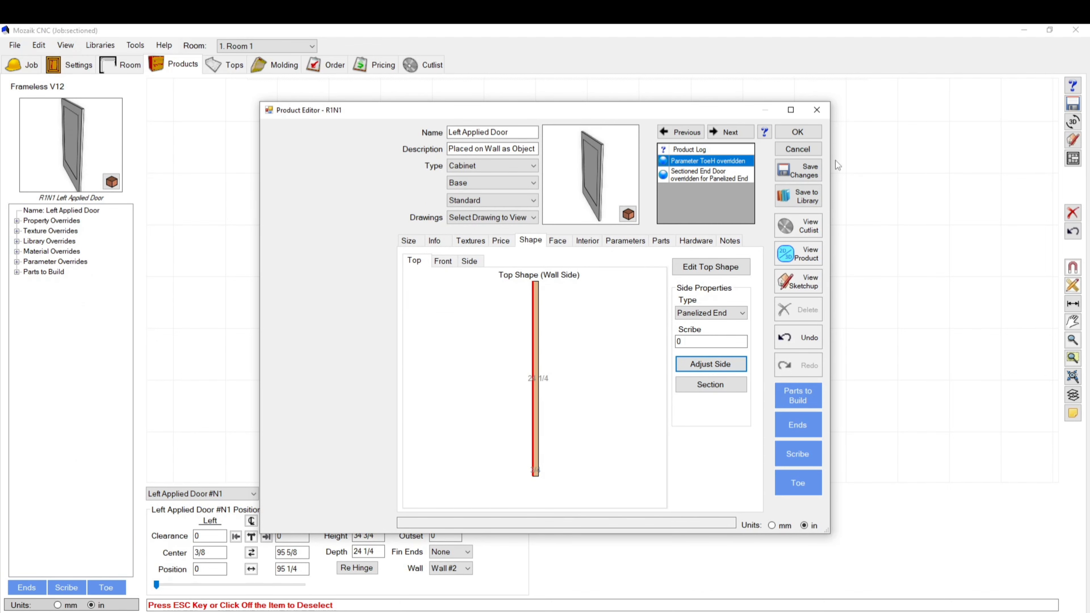
click(798, 132)
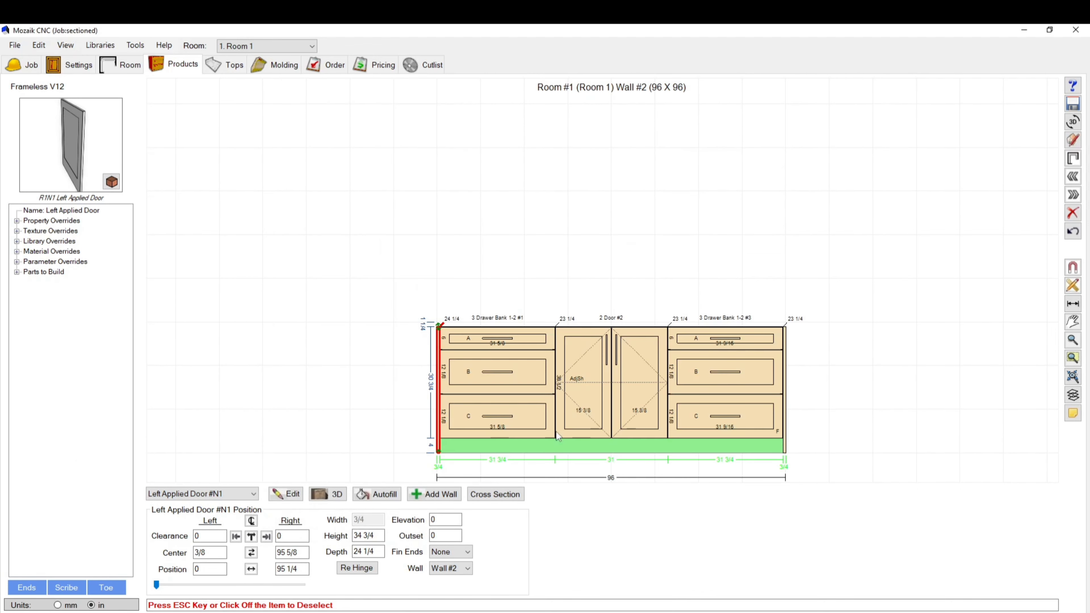
Examine how the island's end panels meet the floor in the wall's front elevation, and return to the plan view.
scroll(556, 432, down, 1)
scroll(605, 472, up, 2)
click(561, 237)
scroll(488, 240, down, 1)
scroll(363, 370, up, 1)
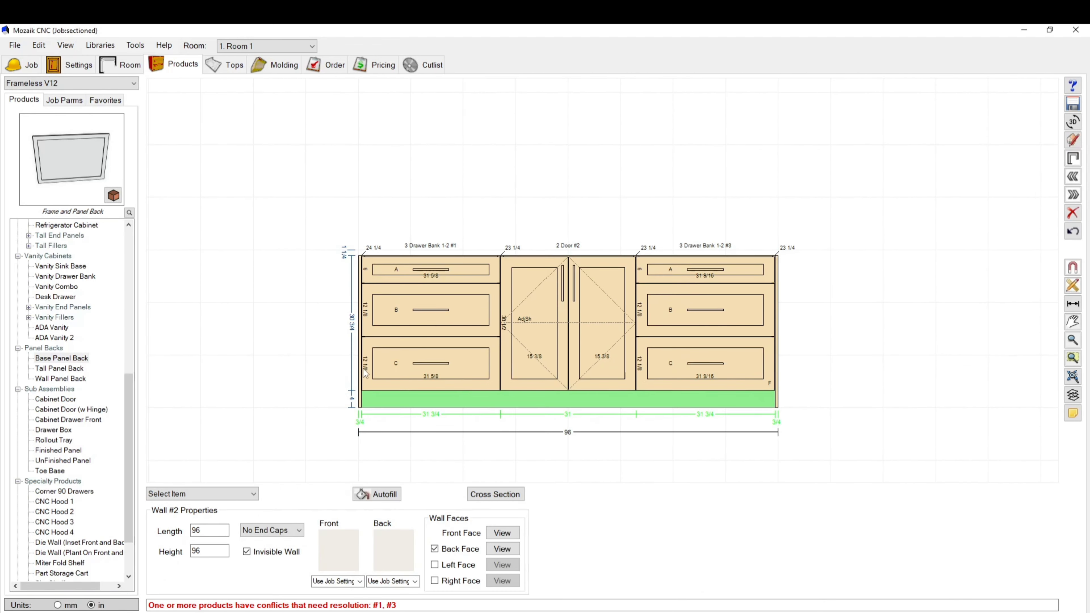
click(362, 346)
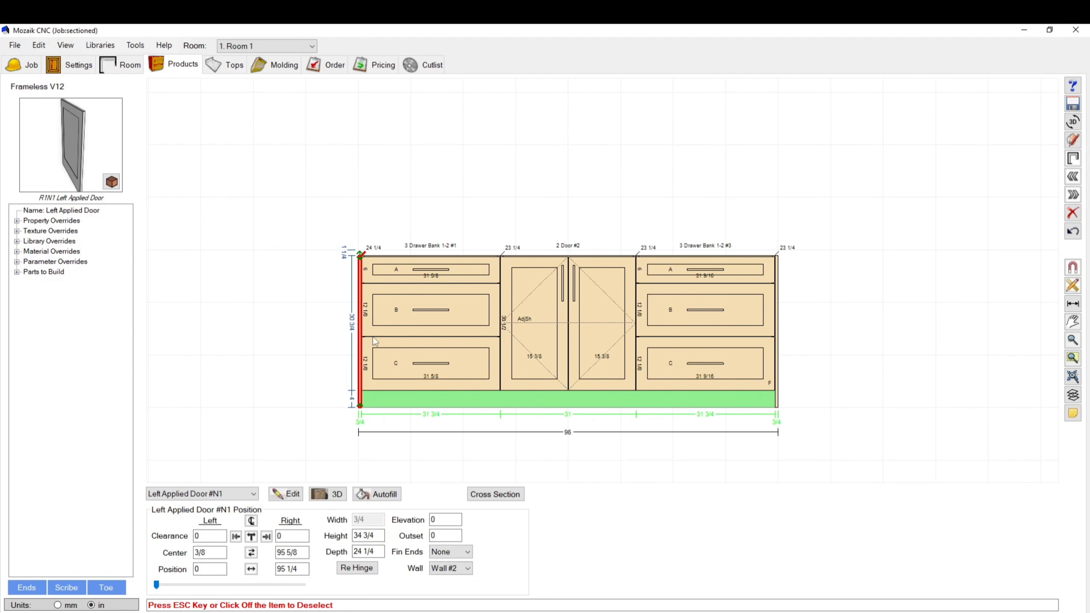
click(779, 336)
click(1073, 159)
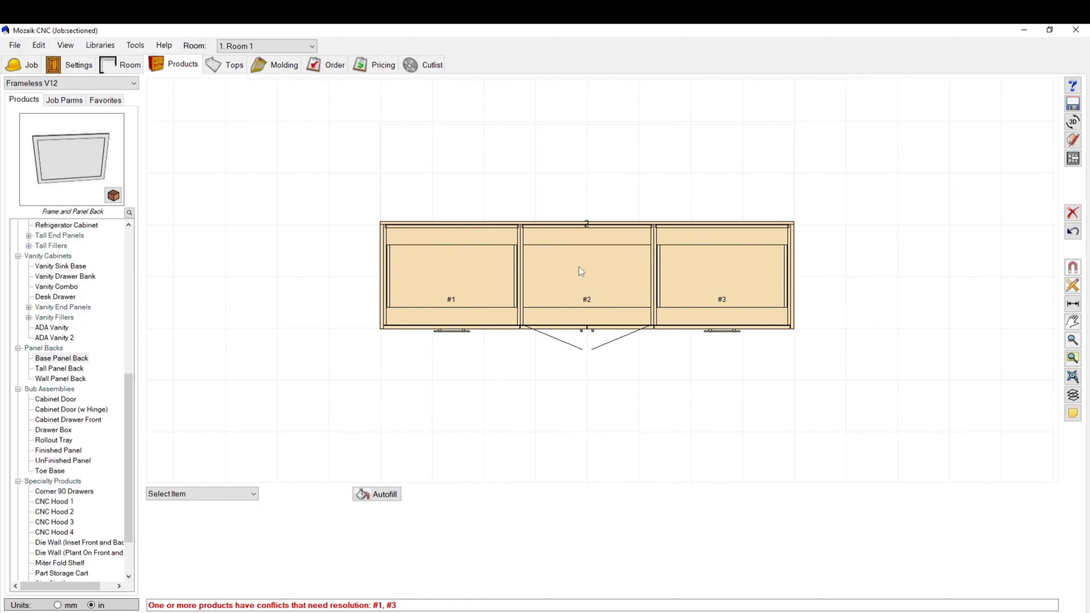
Show the back face elevation of wall #2 and open the base panel back for editing.
click(537, 223)
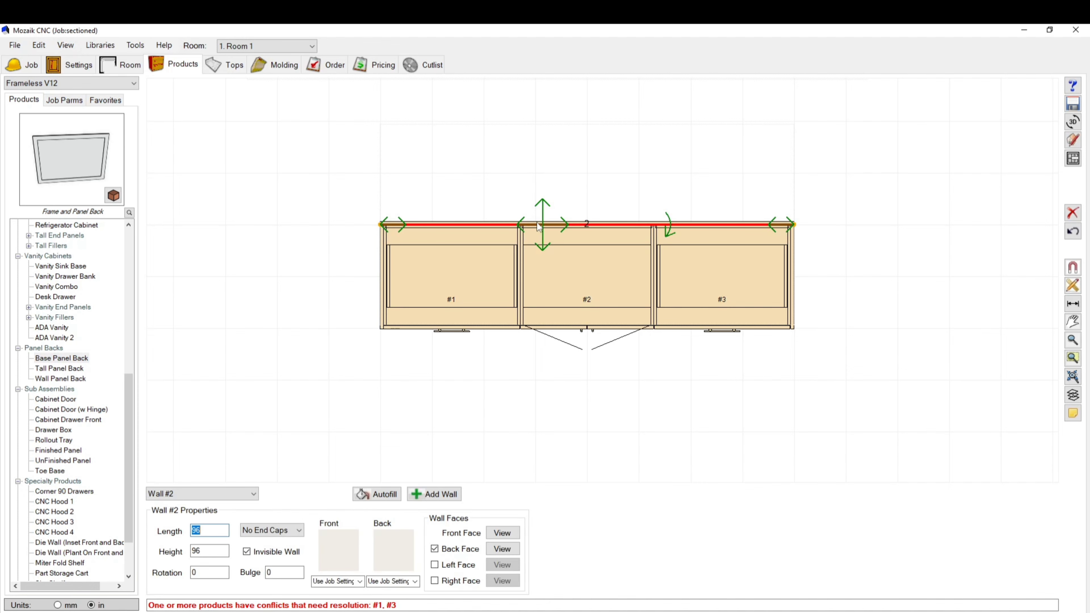
scroll(507, 219, up, 2)
click(510, 198)
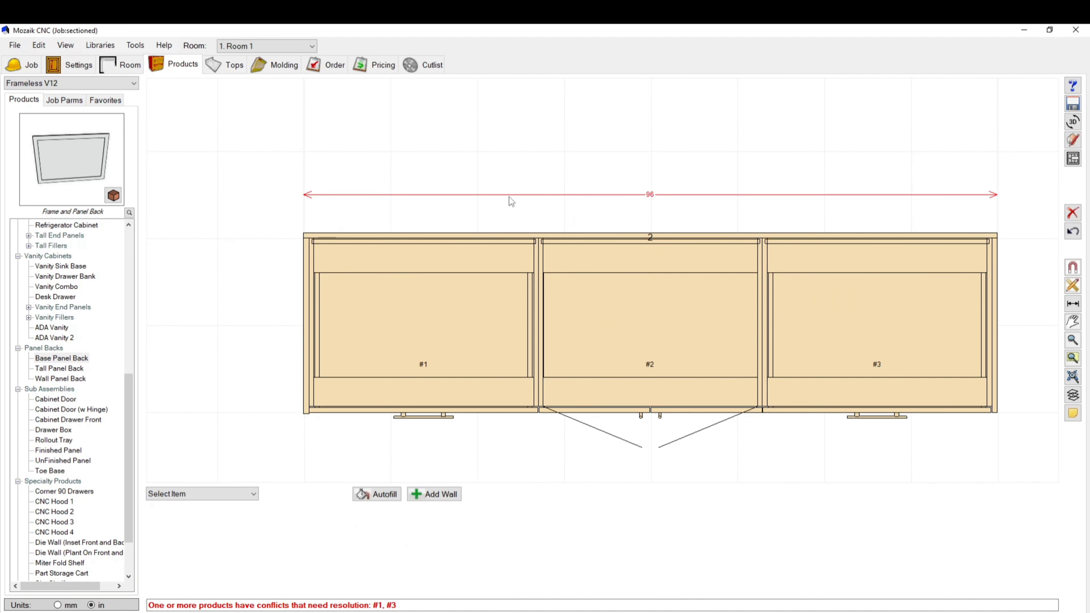
click(502, 234)
click(1073, 159)
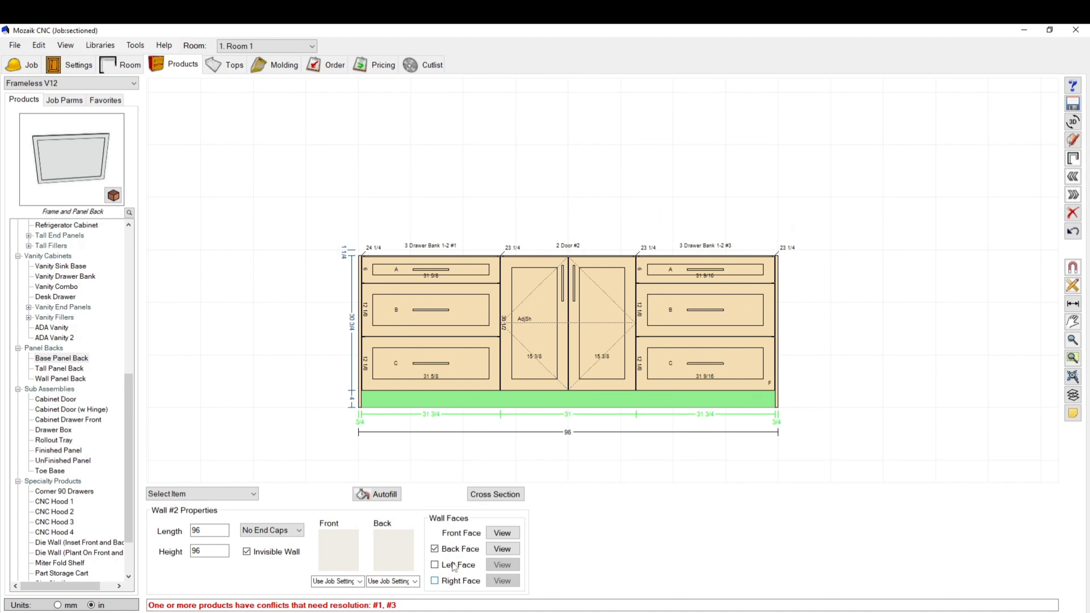
click(493, 550)
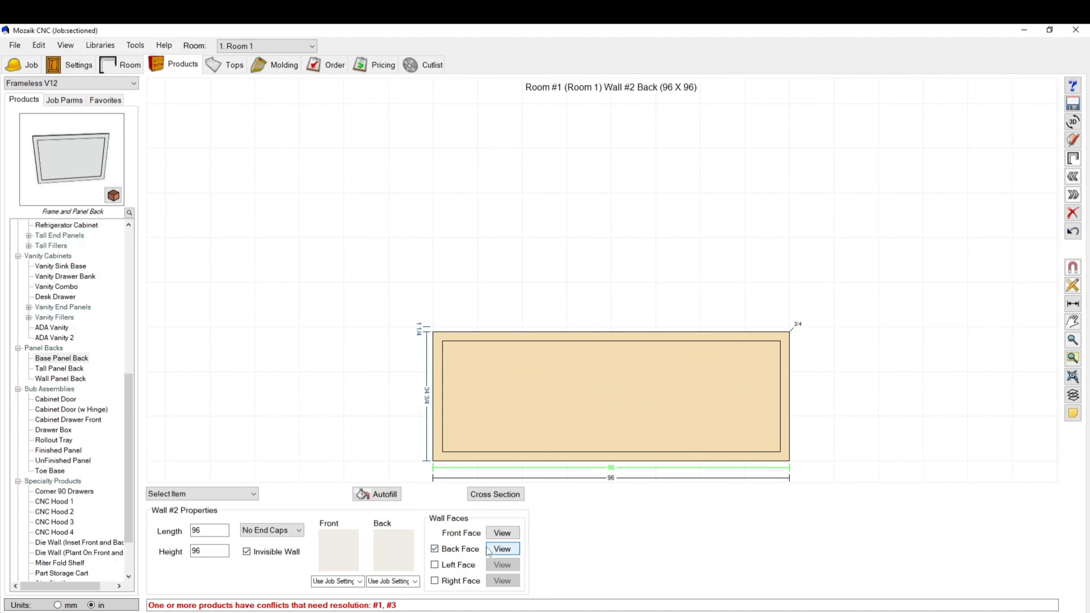
click(610, 399)
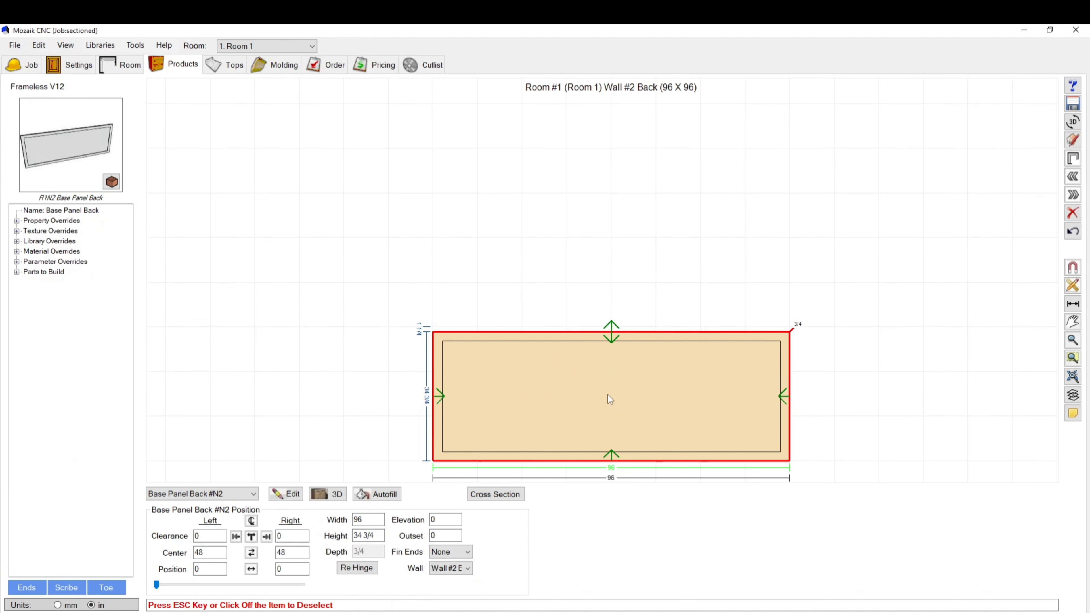
right_click(608, 396)
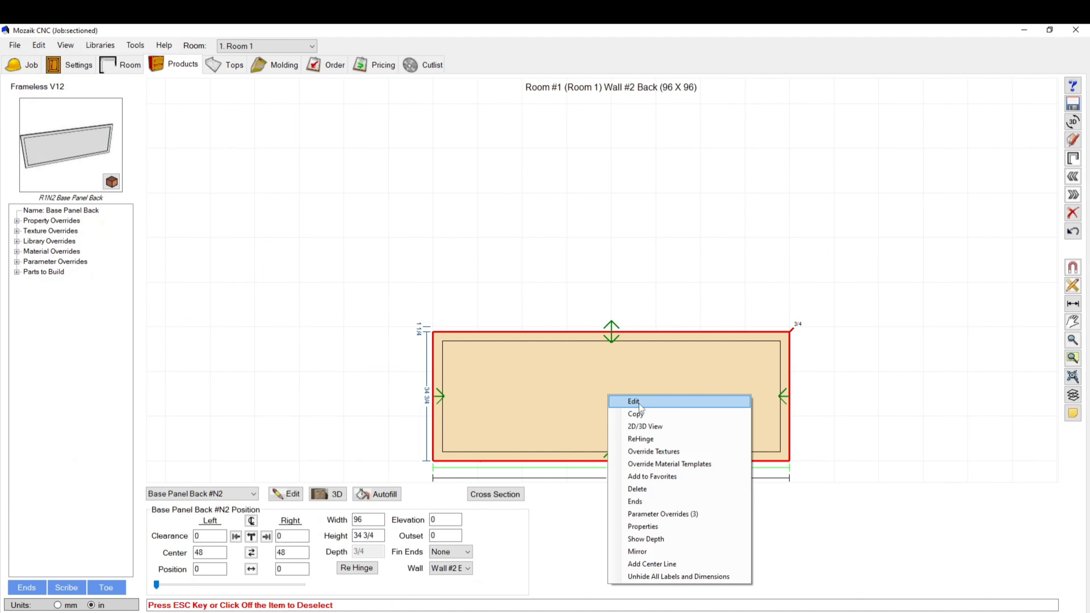
click(635, 402)
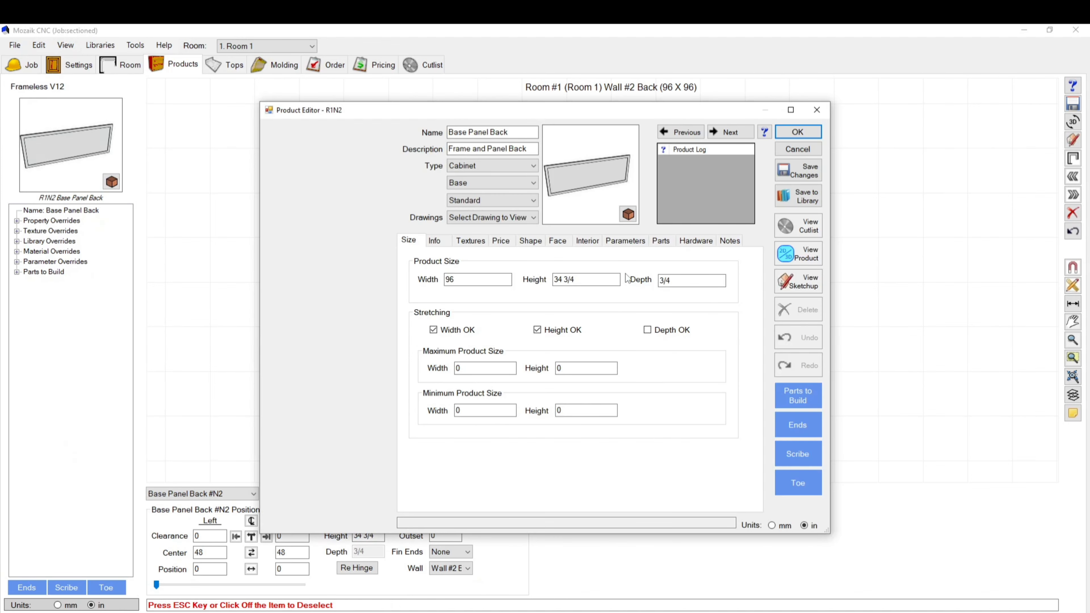
Split the panelized back of the base panel back into four equal side-by-side panels in its panel section.
click(530, 245)
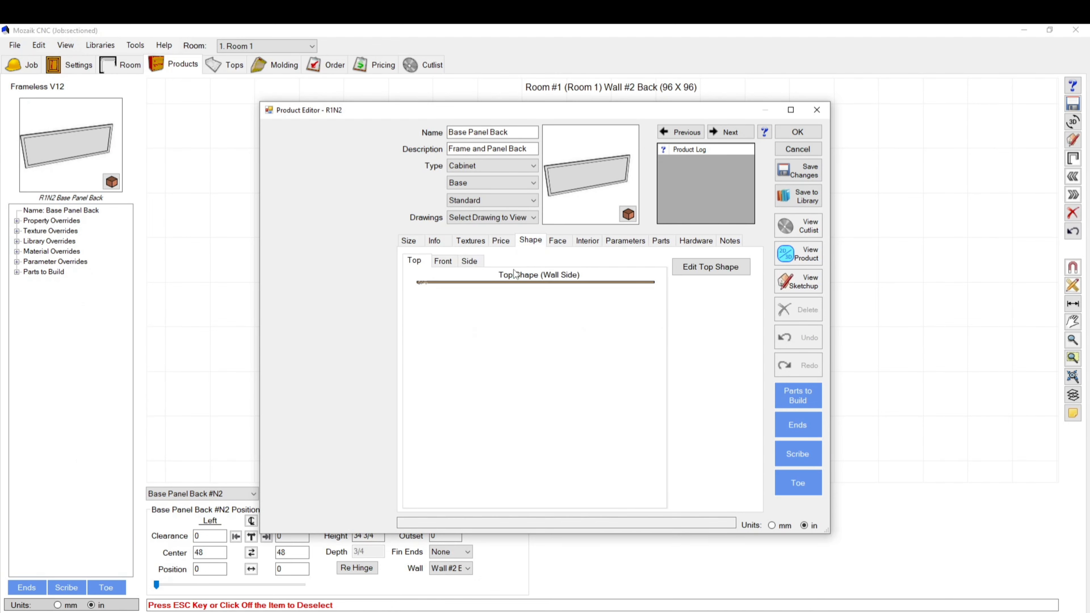
click(513, 283)
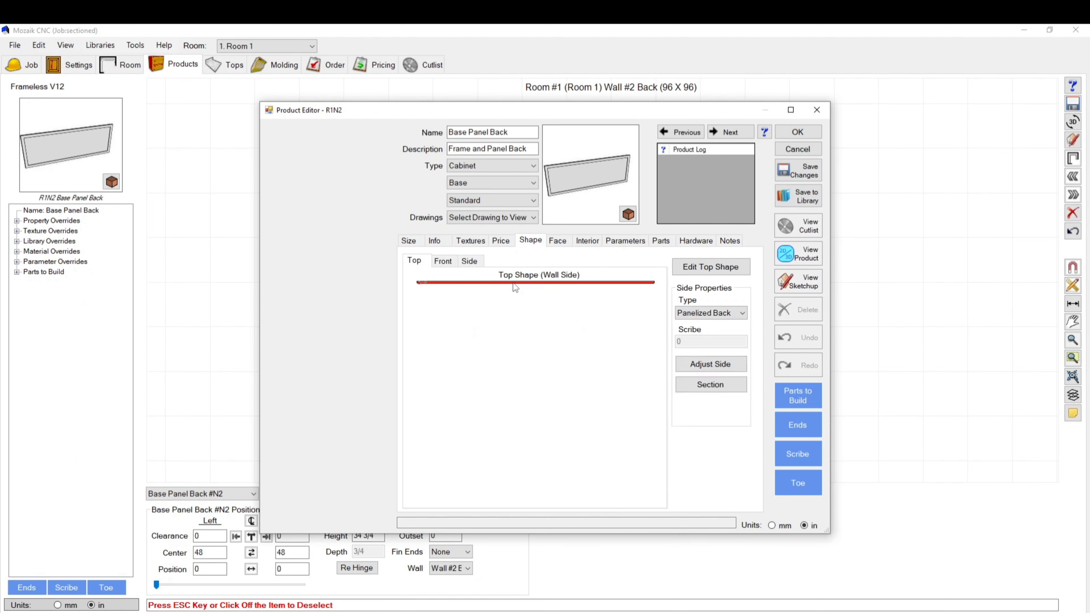
click(710, 384)
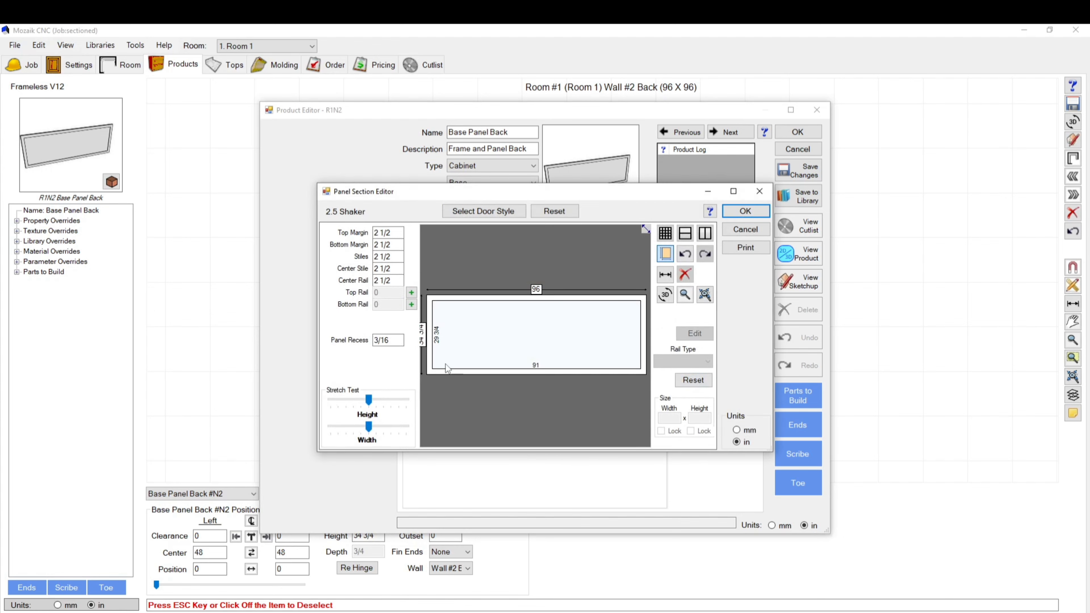
click(484, 352)
click(665, 233)
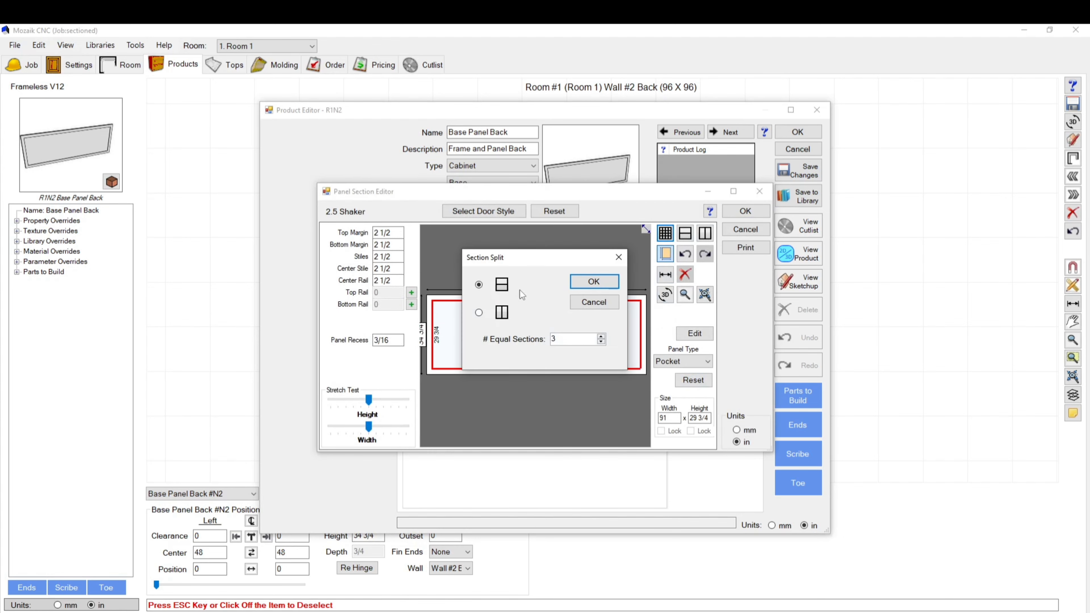
click(601, 336)
click(594, 281)
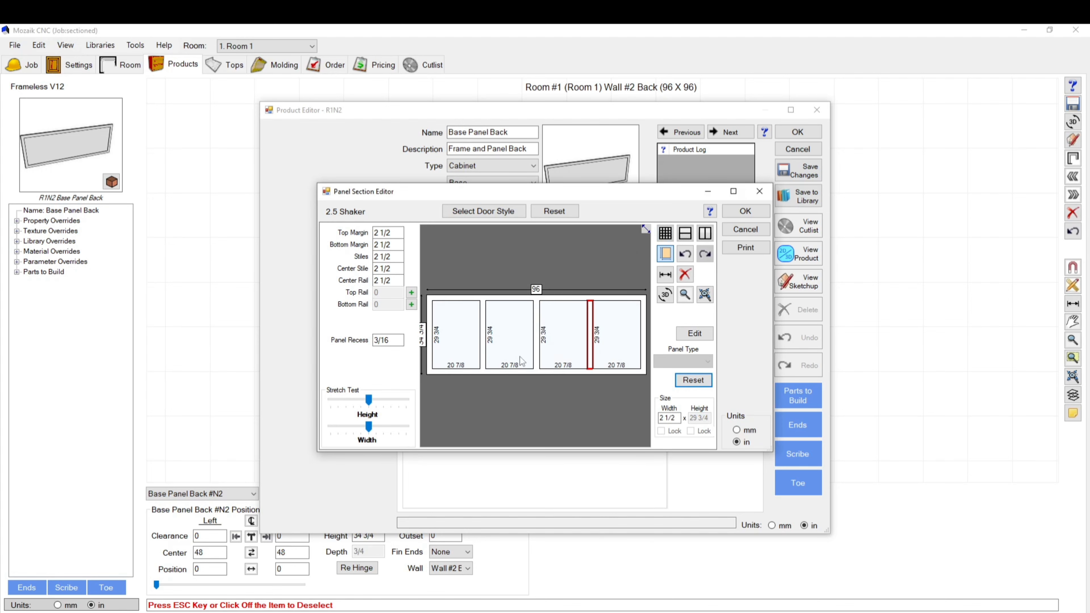
Set the bottom margin of the base panel back's panel section to 6 and its top margin to 3.
click(539, 371)
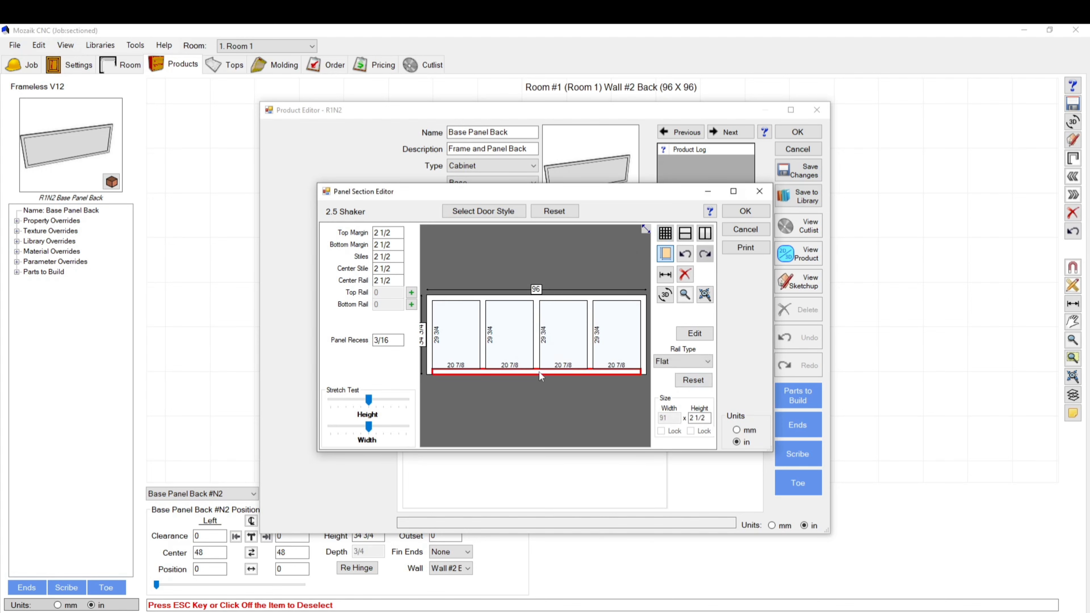
click(392, 246)
text(6)
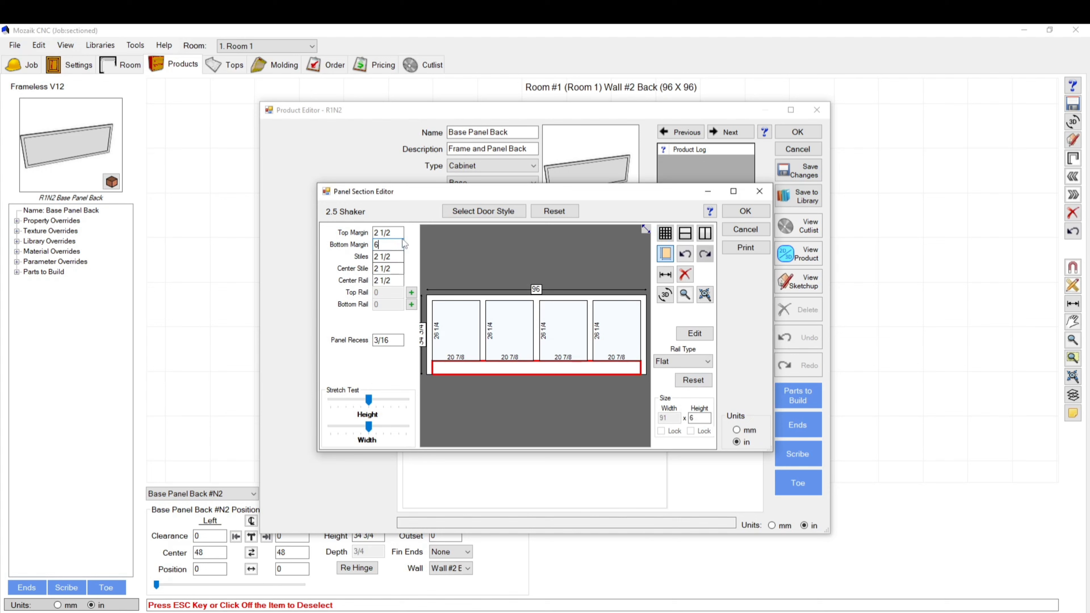
key(shift+Tab)
text(3)
Set the panel section's stiles and center stile to 3, and accept both the section and the product changes.
click(397, 257)
text(3)
key(Tab)
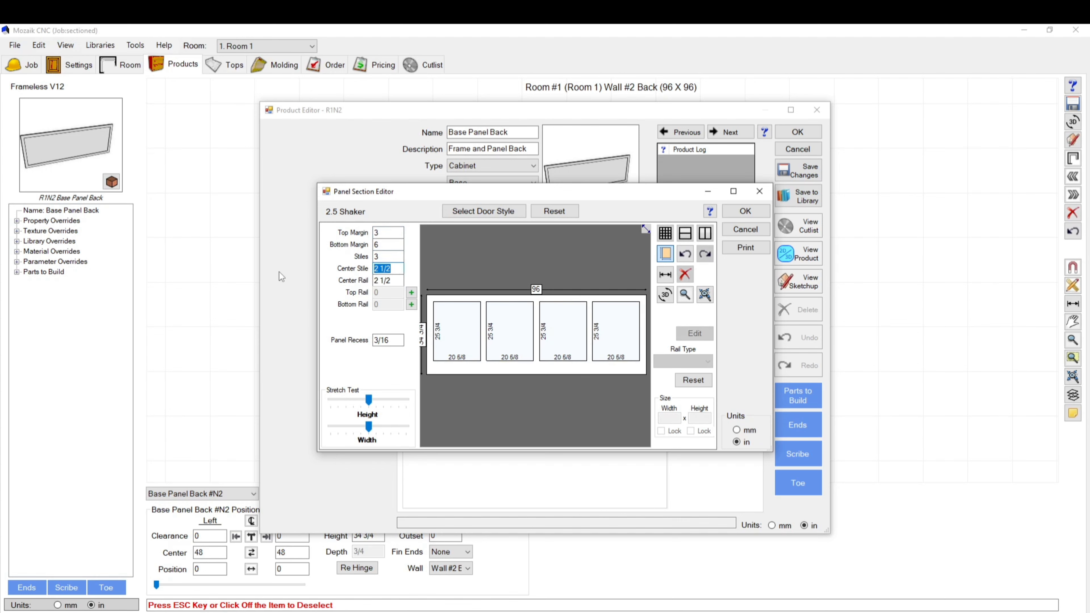
text(3)
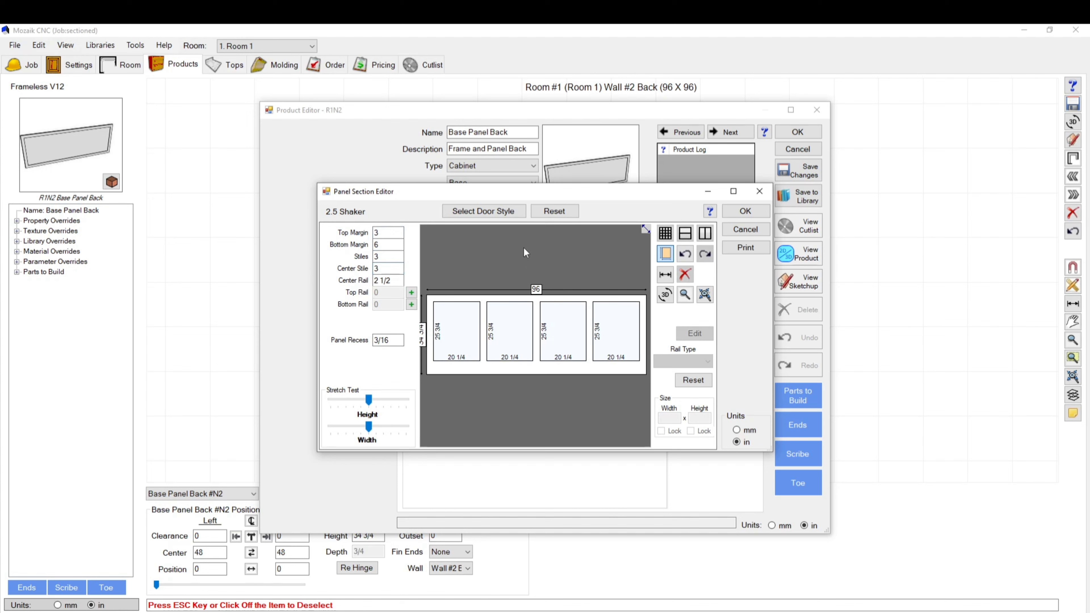
click(745, 211)
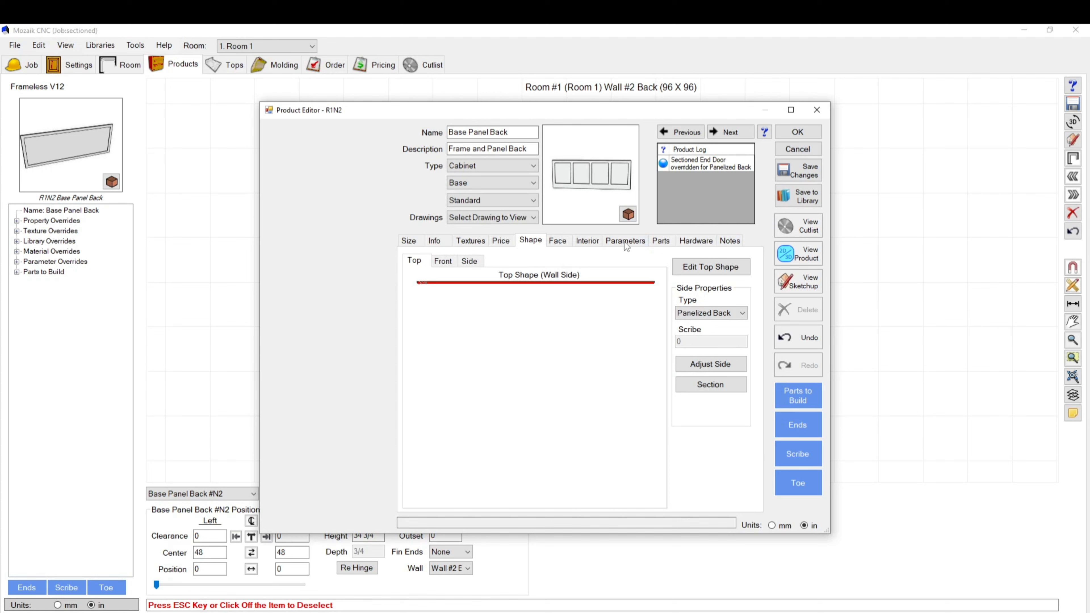
click(796, 133)
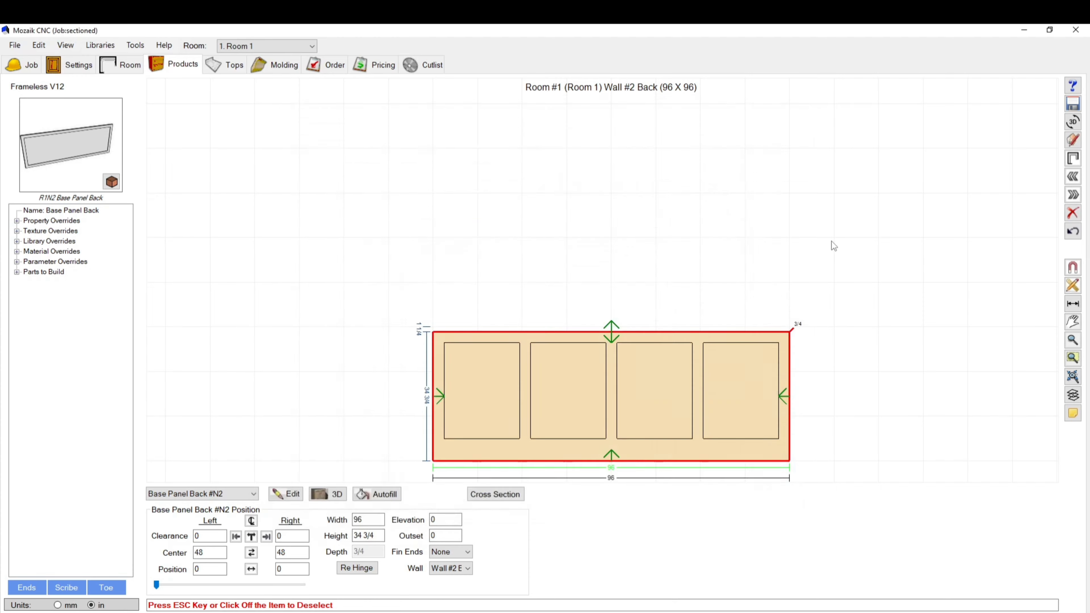
Return to the plan view and examine the island's panelized back and end in the 3D room view.
click(1072, 159)
click(1073, 122)
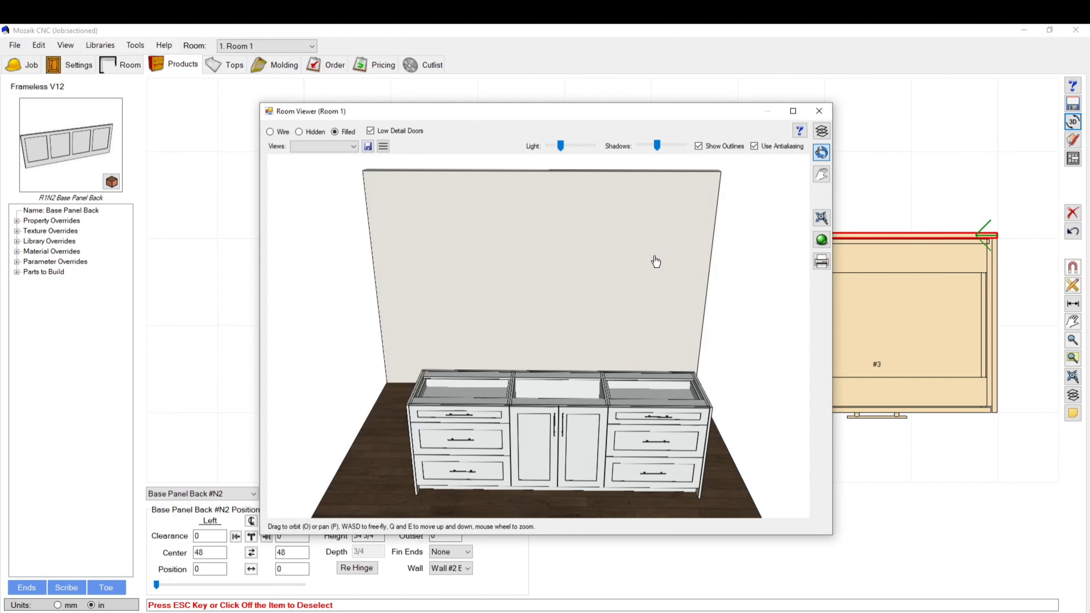
drag(655, 260, 614, 243)
scroll(552, 352, down, 3)
drag(583, 425, 665, 386)
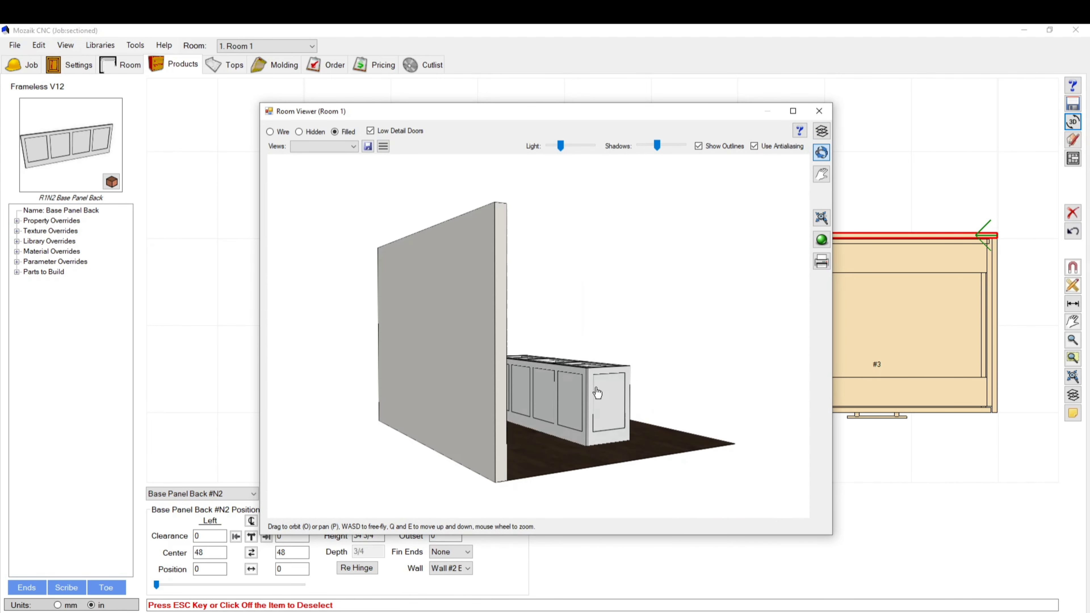
scroll(649, 410, up, 6)
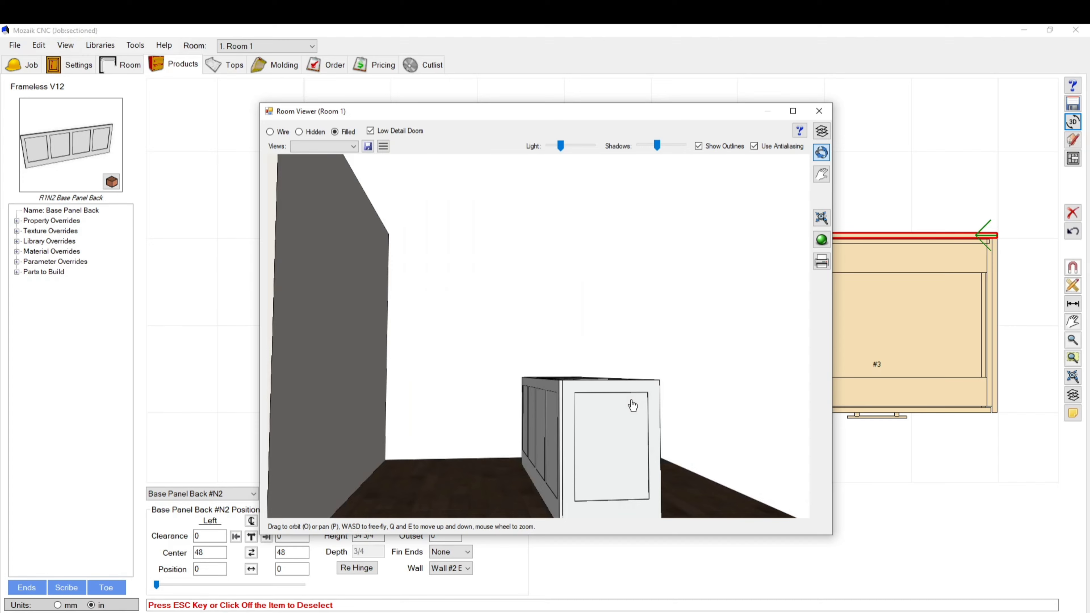
drag(633, 405, 606, 394)
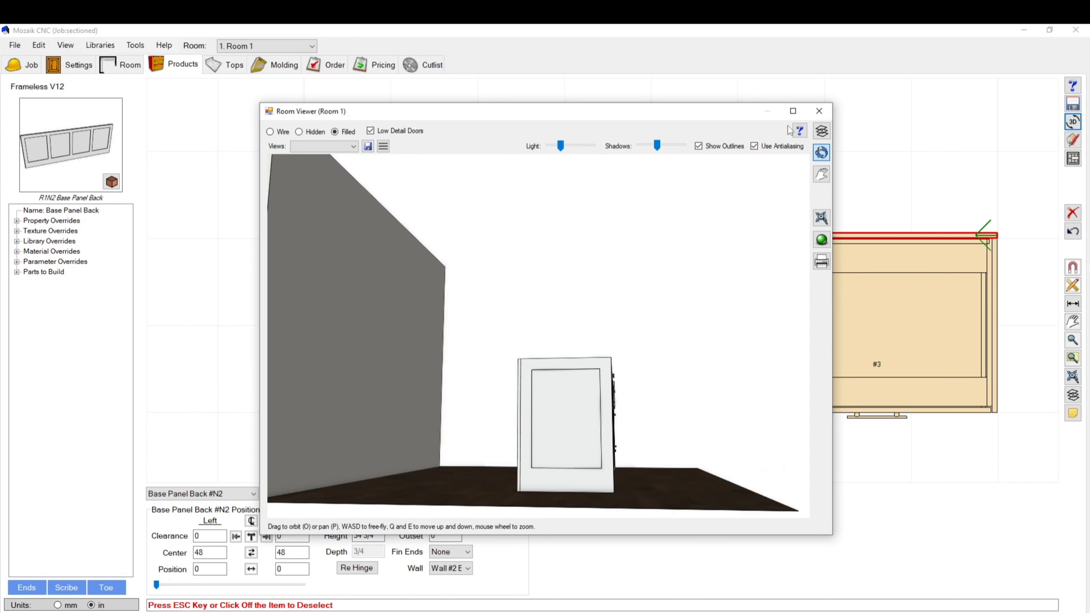
click(819, 111)
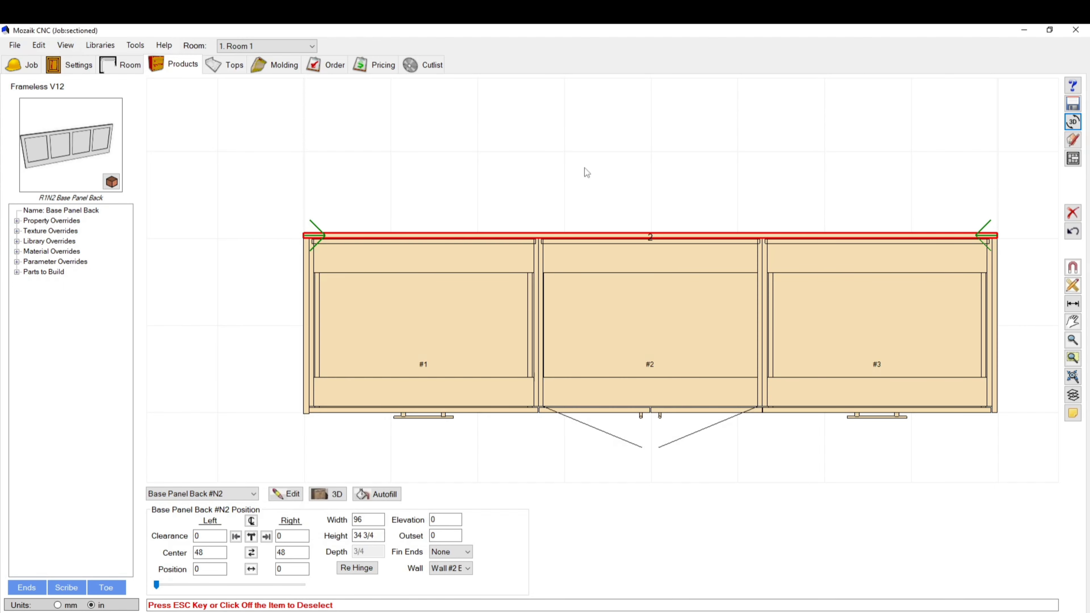
Look through the Hillcrest Doors library for door styles suitable as a wide back panel.
click(105, 48)
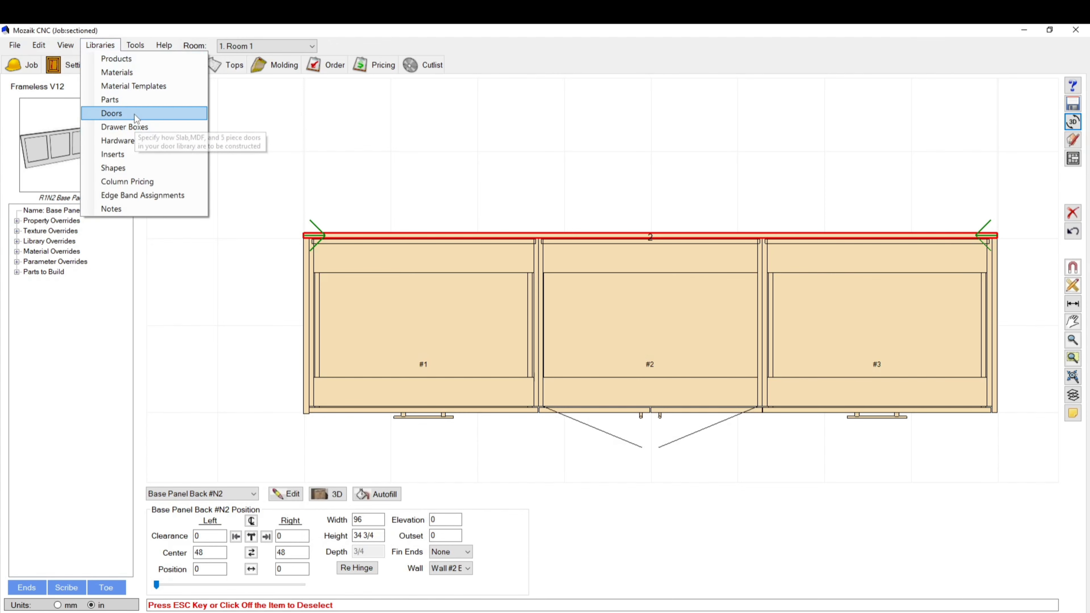
click(124, 114)
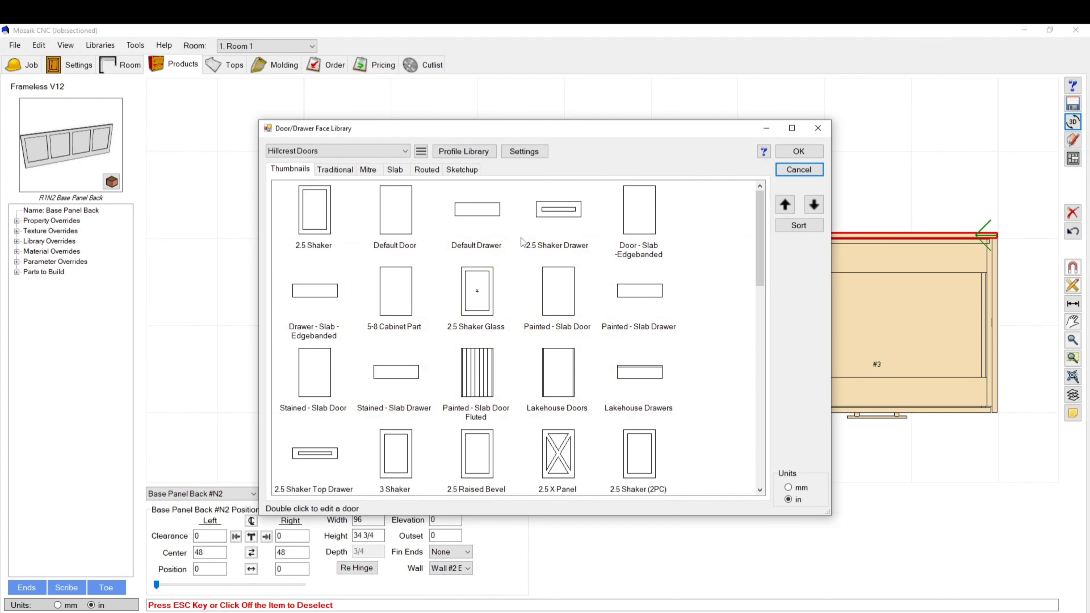
scroll(511, 236, down, 10)
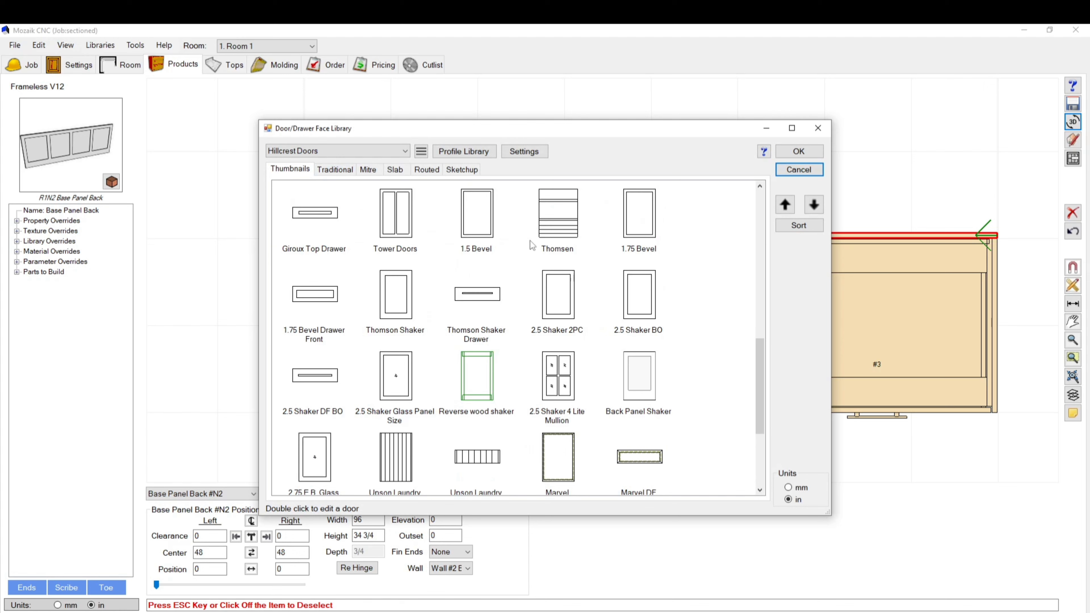
click(402, 216)
scroll(405, 224, down, 2)
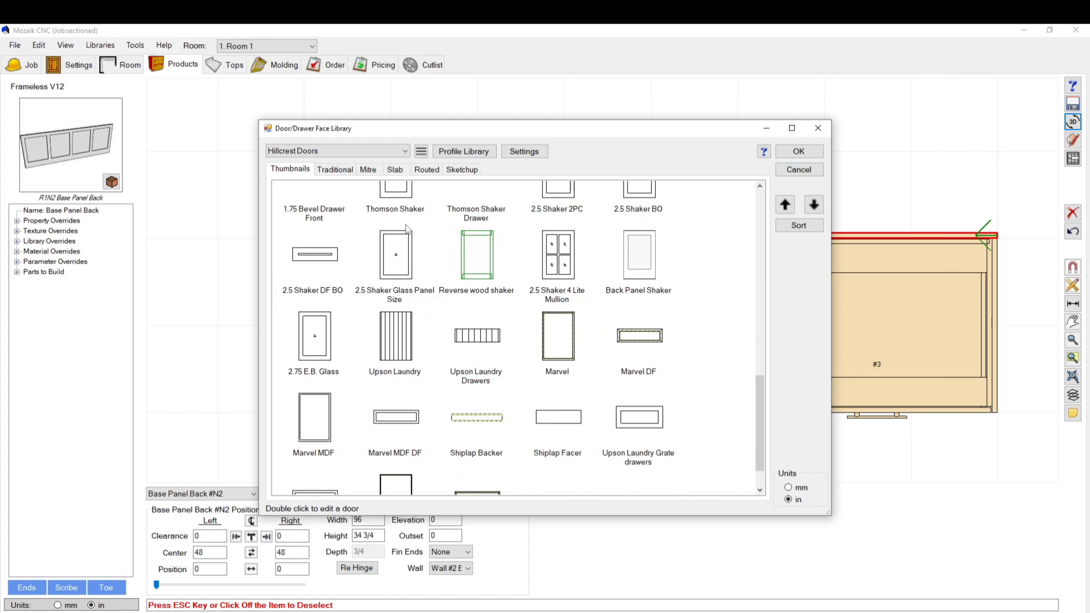
scroll(417, 324, up, 6)
scroll(417, 324, up, 3)
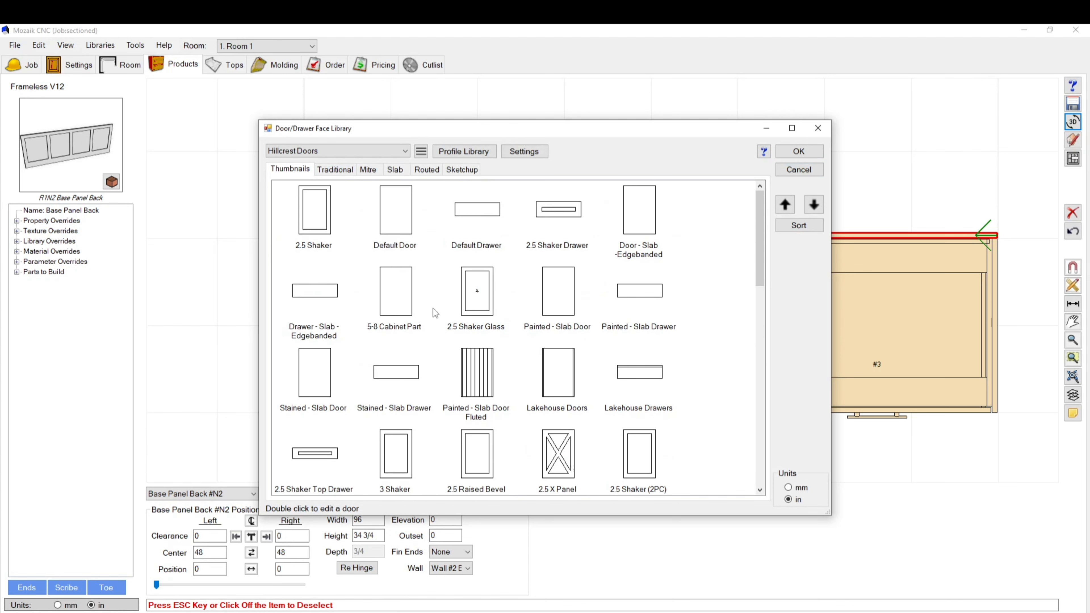
Switch the door library to Elias Woodwork and look through its door styles for base addon panels.
click(356, 150)
click(341, 180)
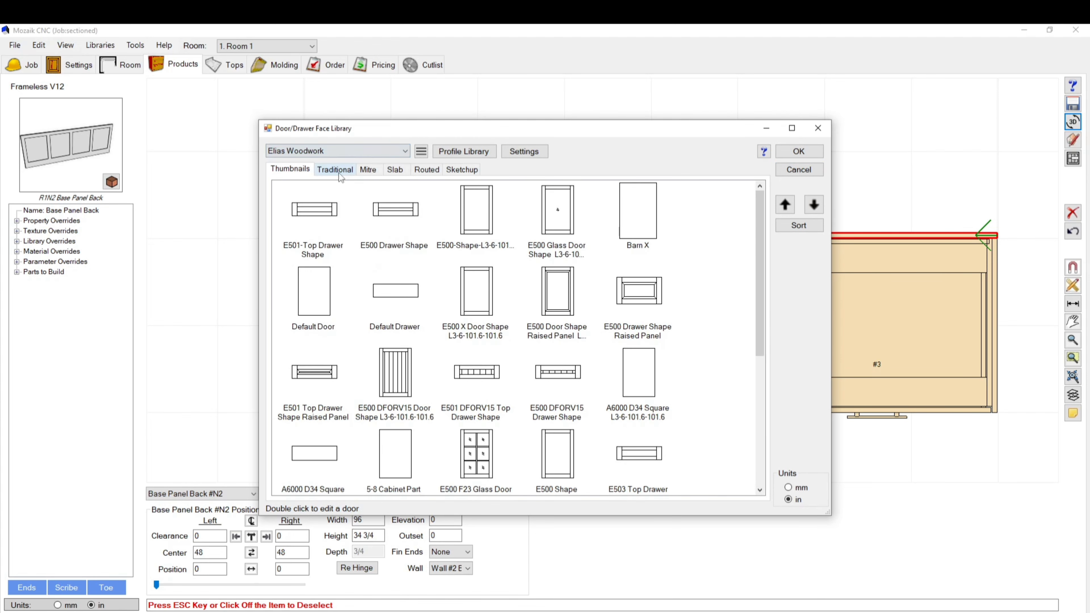
scroll(518, 243, down, 3)
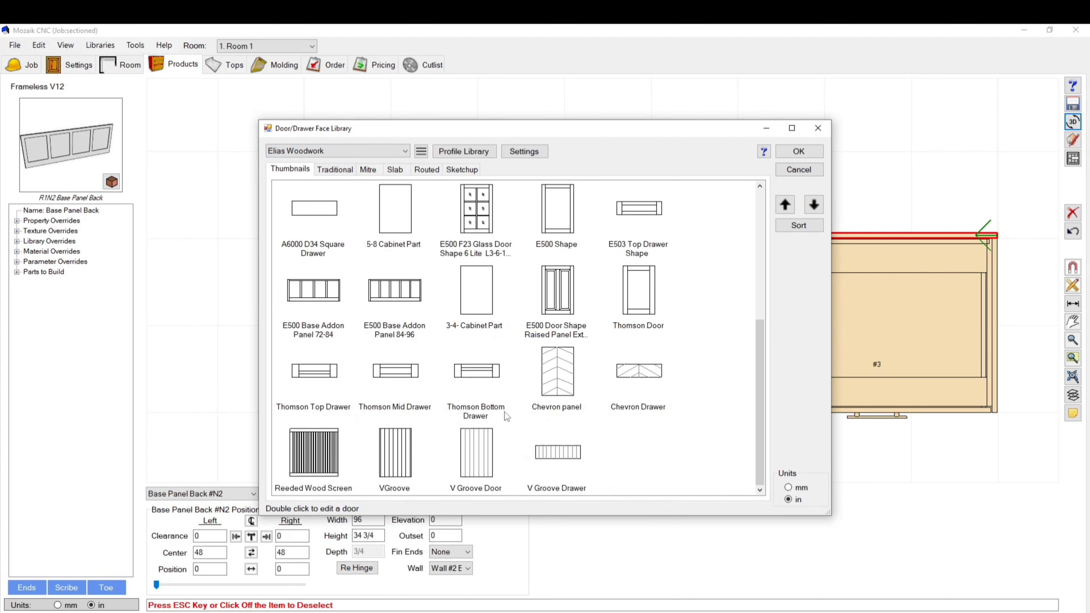
scroll(507, 416, up, 3)
scroll(498, 462, down, 3)
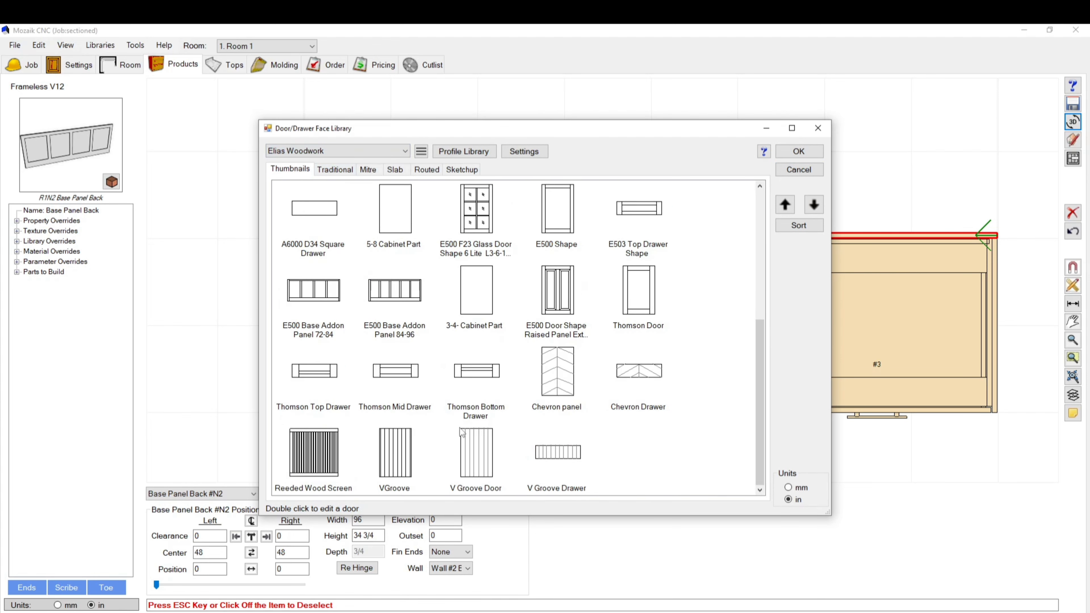
Inspect the E500 Base Addon Panel 72-84 door definition, locate the 84-96 version, and leave the door library without changes.
click(381, 293)
click(308, 297)
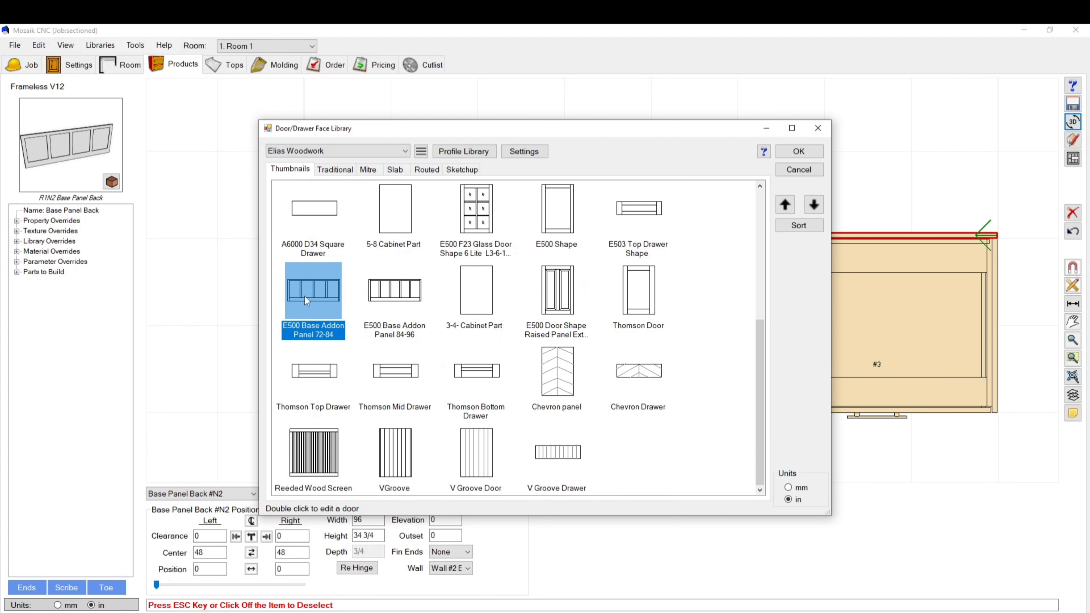
double_click(307, 301)
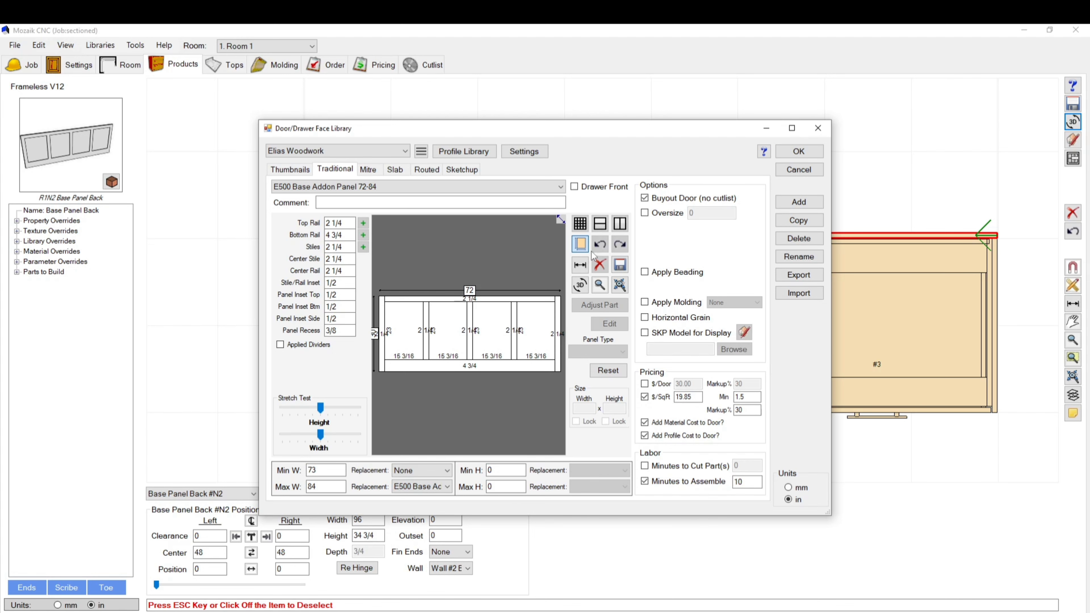
click(303, 165)
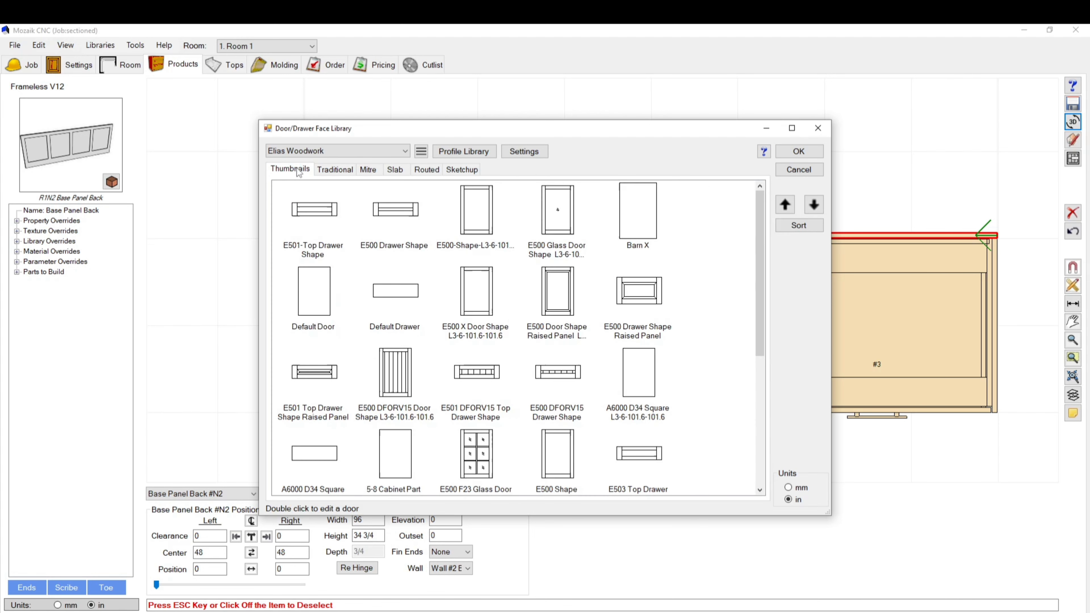
scroll(395, 297, down, 5)
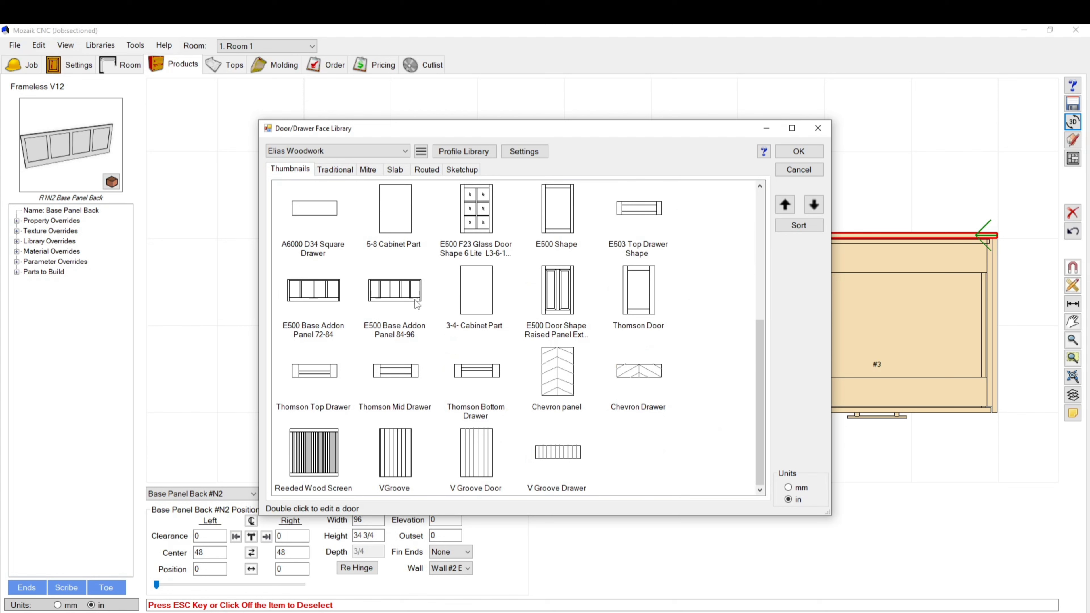
click(393, 298)
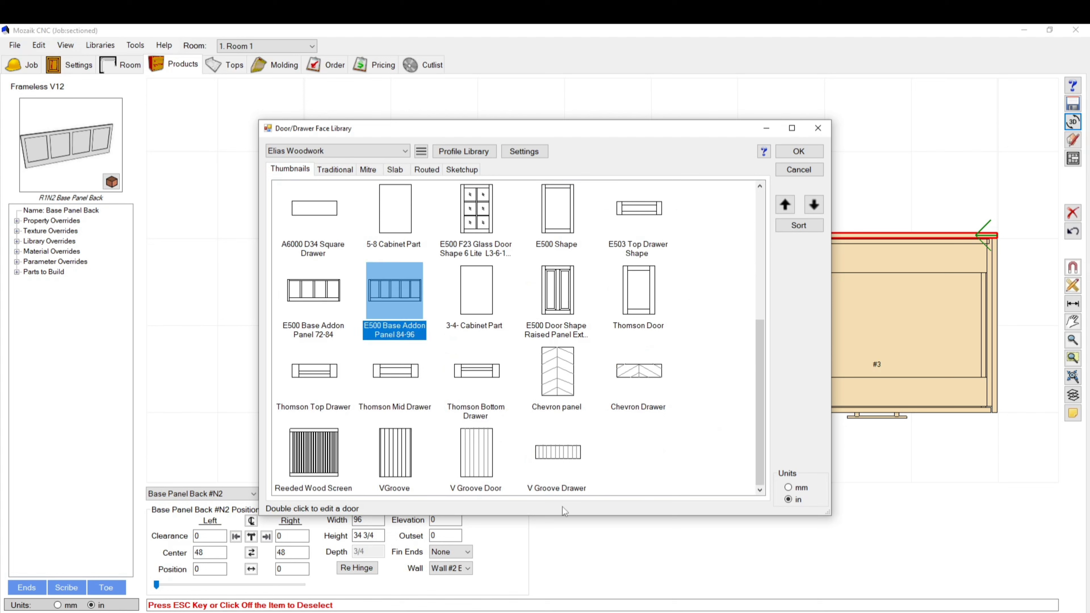
click(798, 169)
Deselect the base panel back and try to pick it again in the plan view where it overlaps wall #2.
click(208, 209)
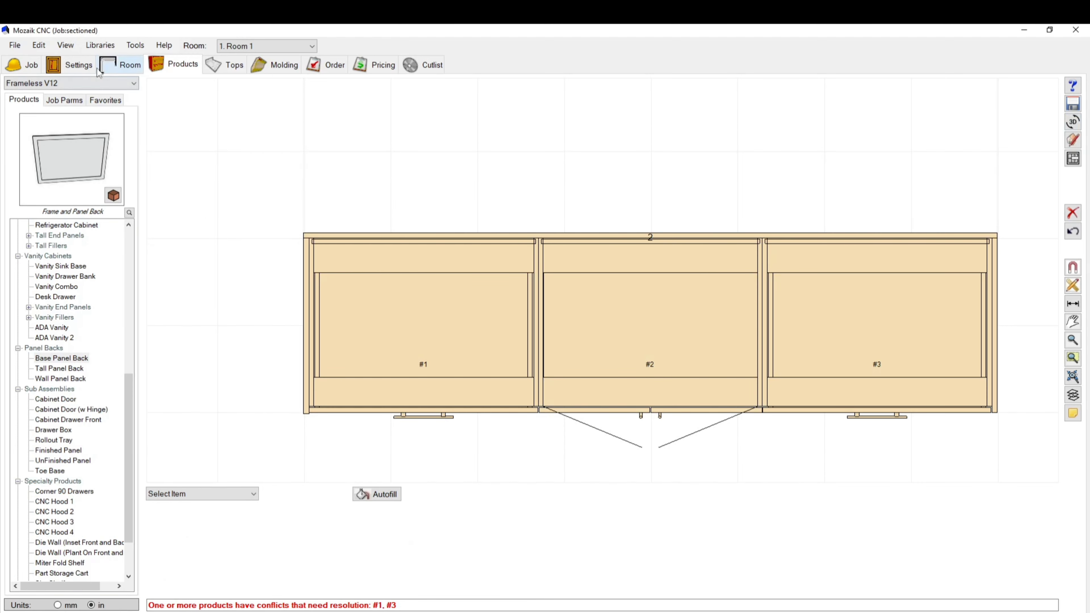
scroll(256, 228, down, 4)
scroll(218, 181, up, 2)
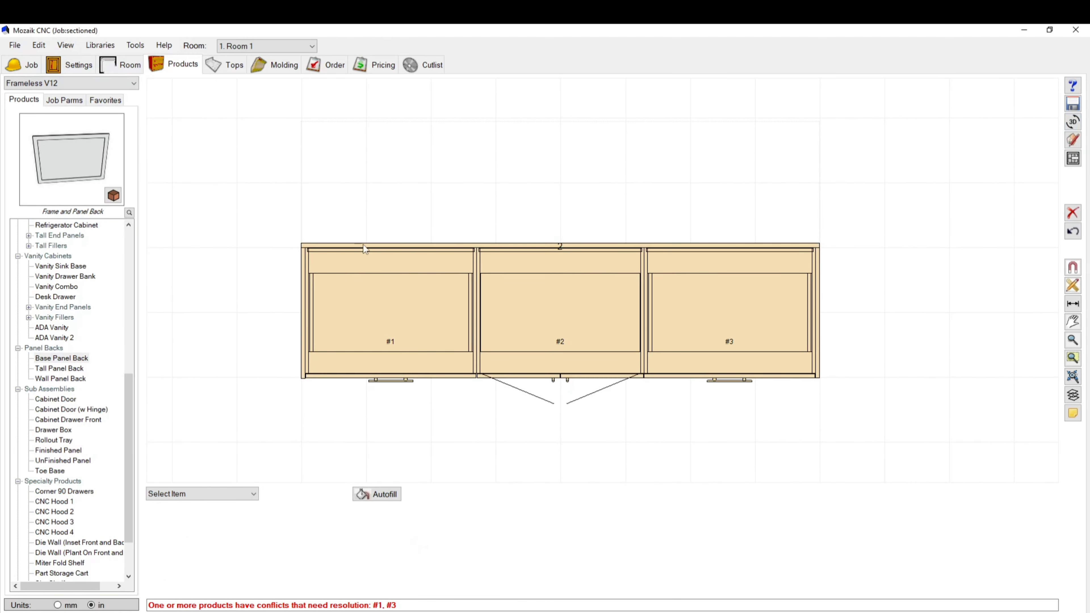
click(377, 246)
scroll(446, 198, up, 2)
click(376, 253)
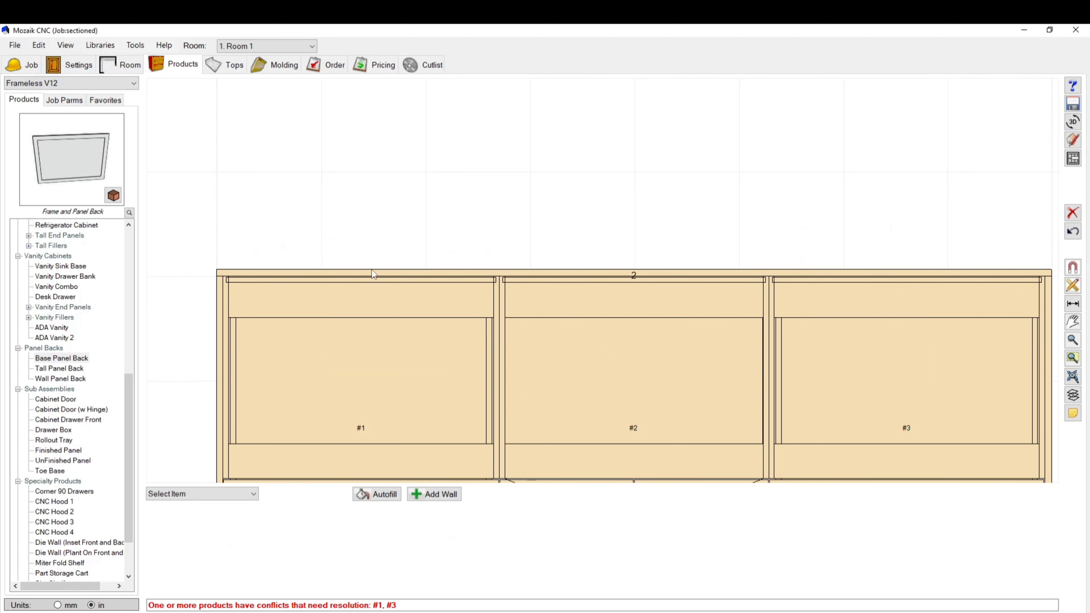
click(373, 274)
click(900, 117)
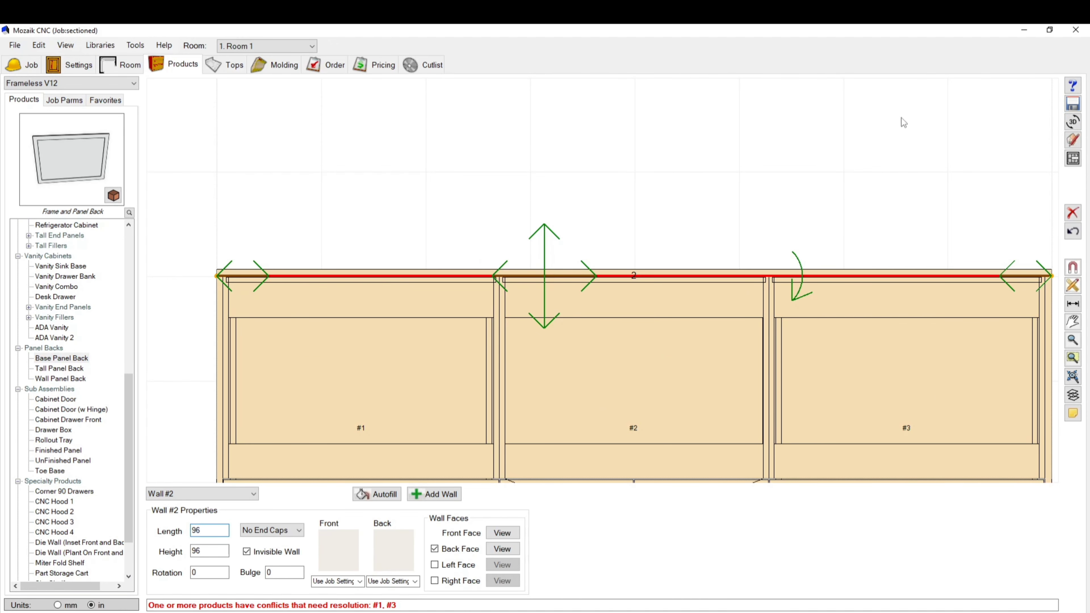
scroll(531, 183, down, 4)
scroll(533, 187, up, 2)
click(574, 237)
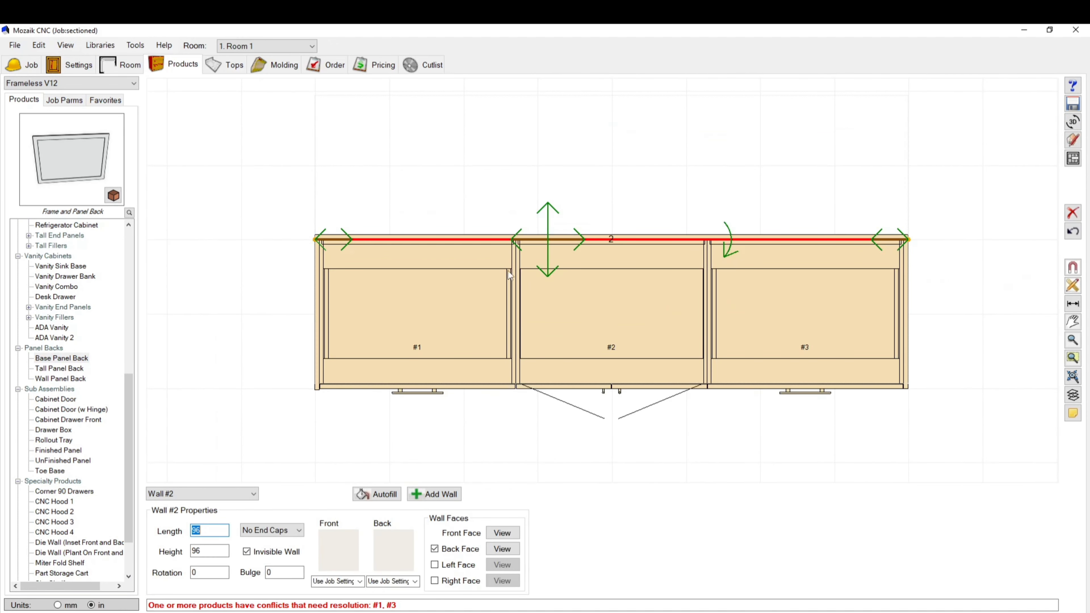
scroll(510, 235, up, 3)
click(467, 232)
click(469, 243)
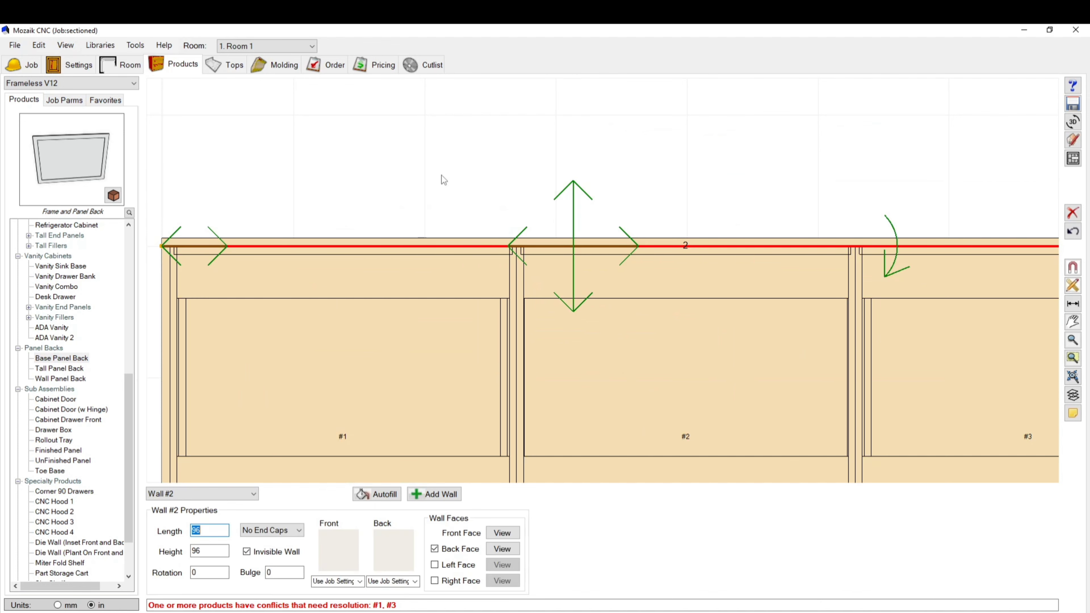
scroll(348, 256, down, 1)
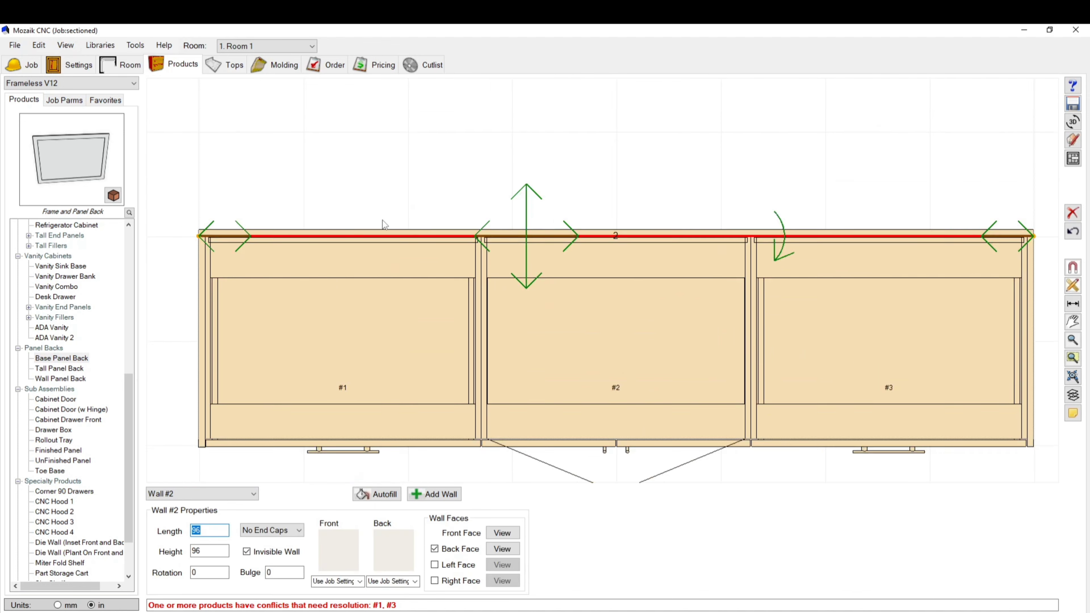
scroll(371, 265, up, 1)
scroll(368, 263, down, 1)
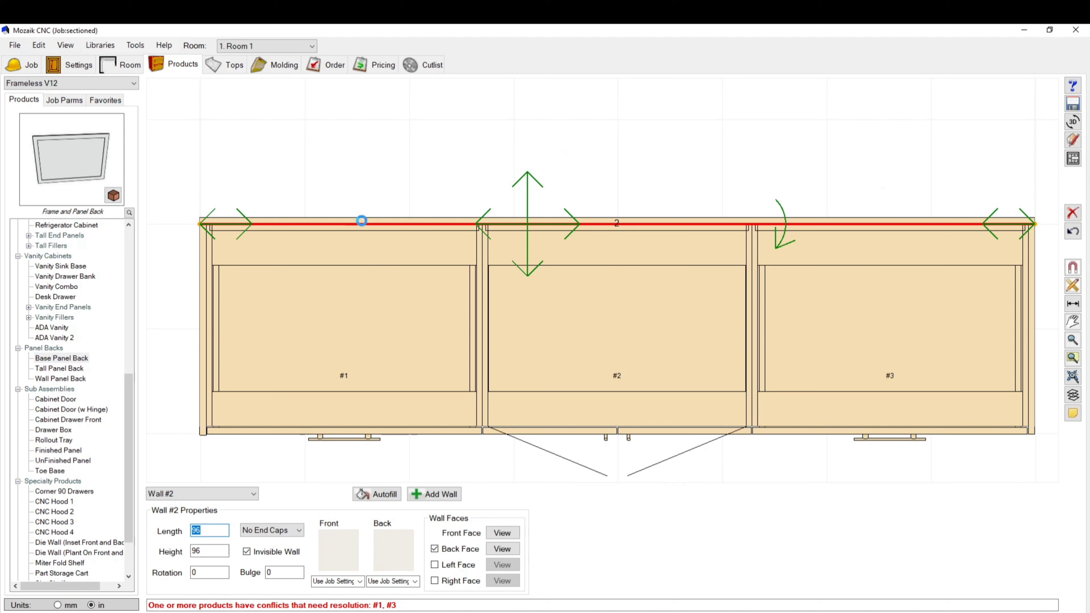
Select Base Panel Back #N2 and try to reach its context options in the plan view over wall #2.
click(249, 496)
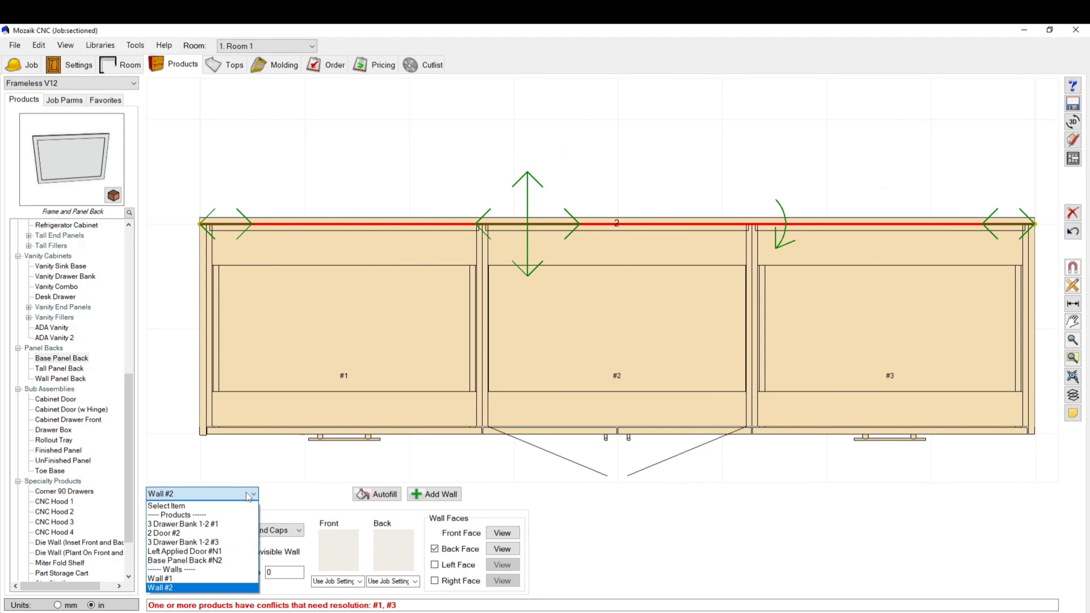
click(194, 561)
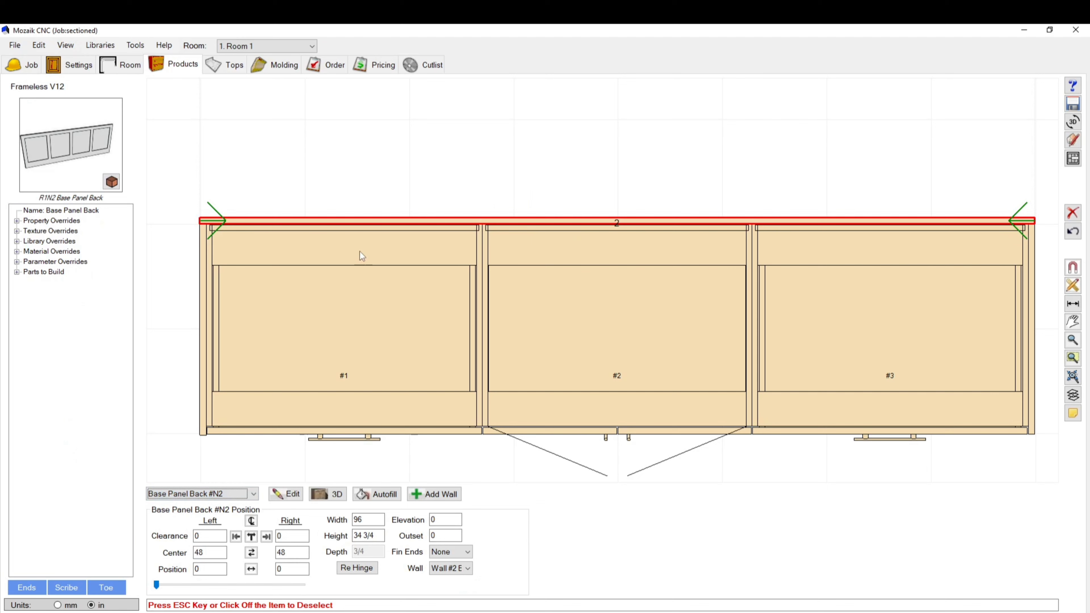
right_click(362, 221)
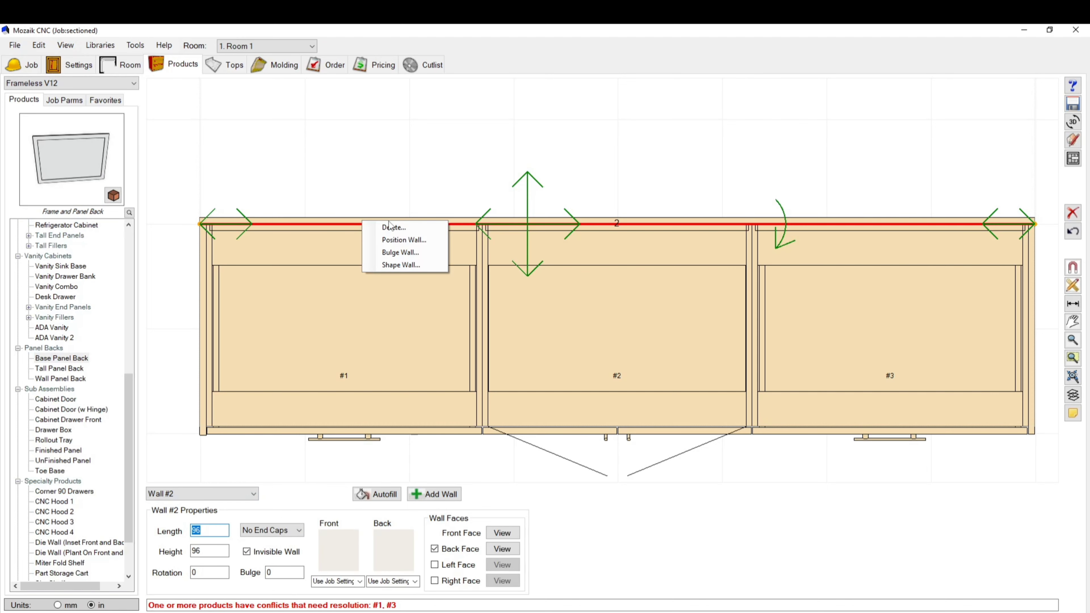
Delete the base panel back and the left applied door from the island.
click(251, 494)
scroll(249, 505, up, 2)
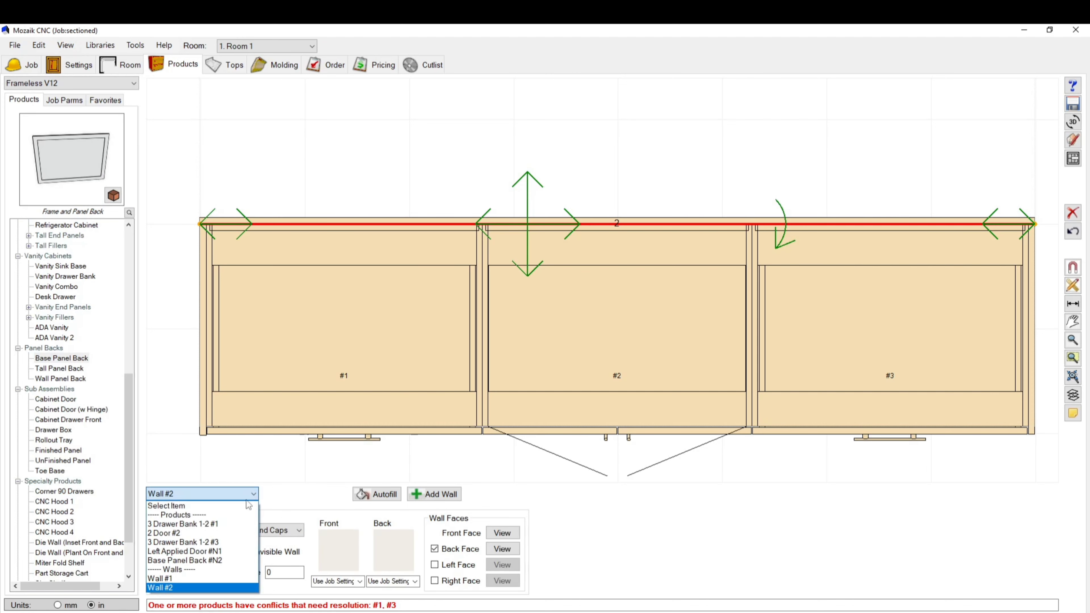
click(223, 554)
click(225, 495)
click(213, 559)
key(Escape)
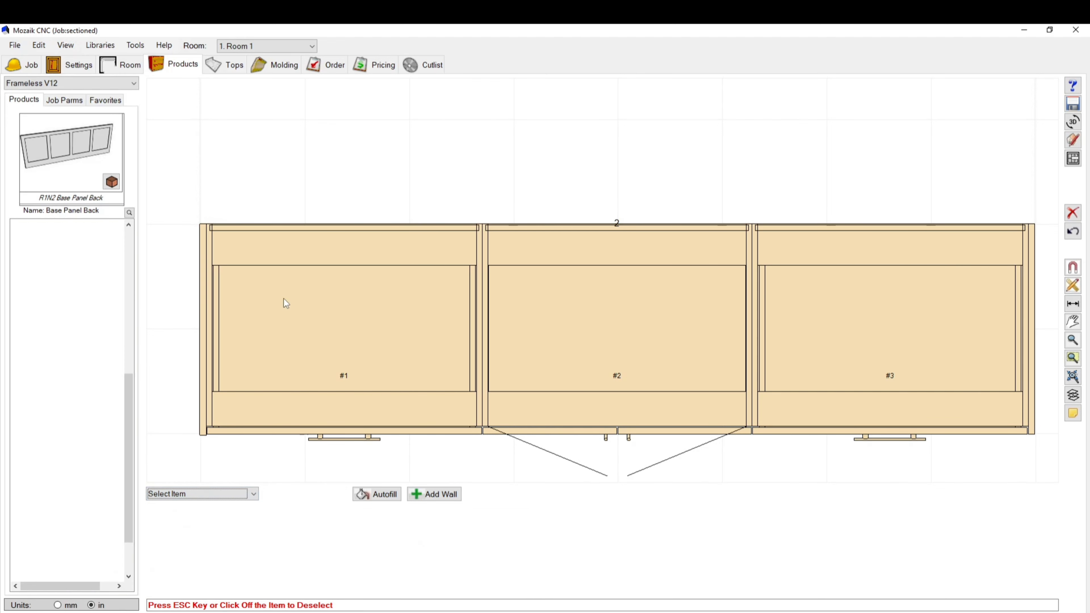
click(206, 314)
key(Delete)
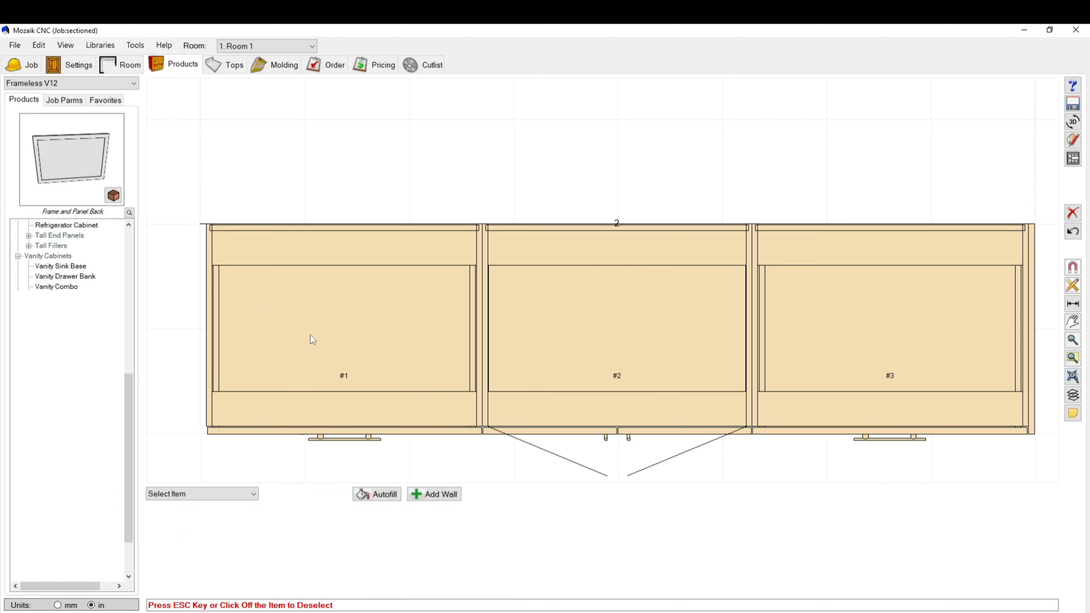
Select the 3 Drawer Bank #3 cabinet and examine its finished right end in plan.
scroll(176, 313, down, 4)
scroll(315, 314, up, 2)
click(552, 324)
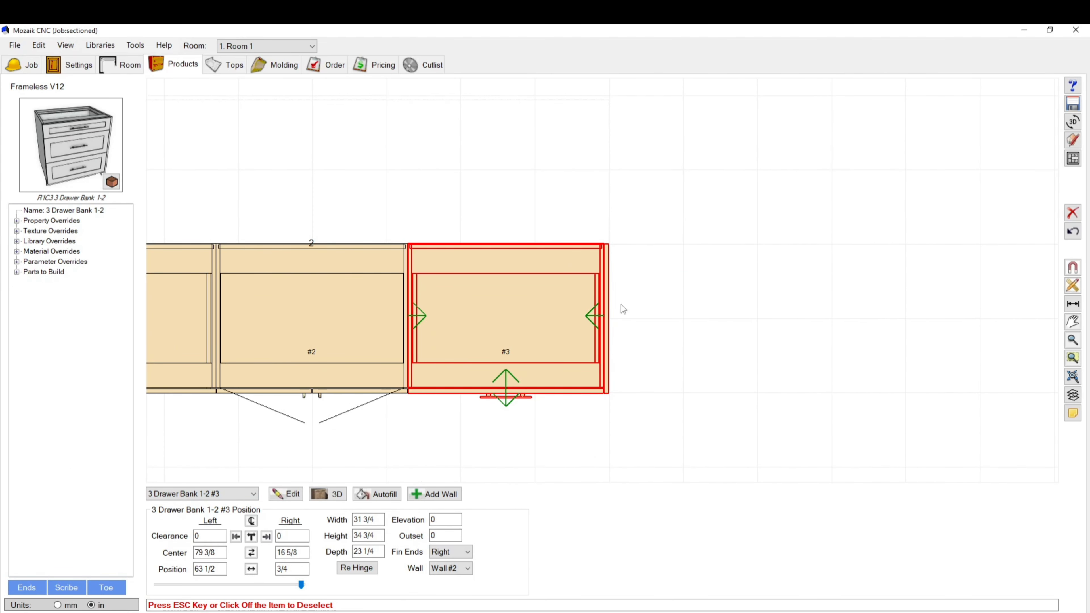
scroll(614, 301, up, 2)
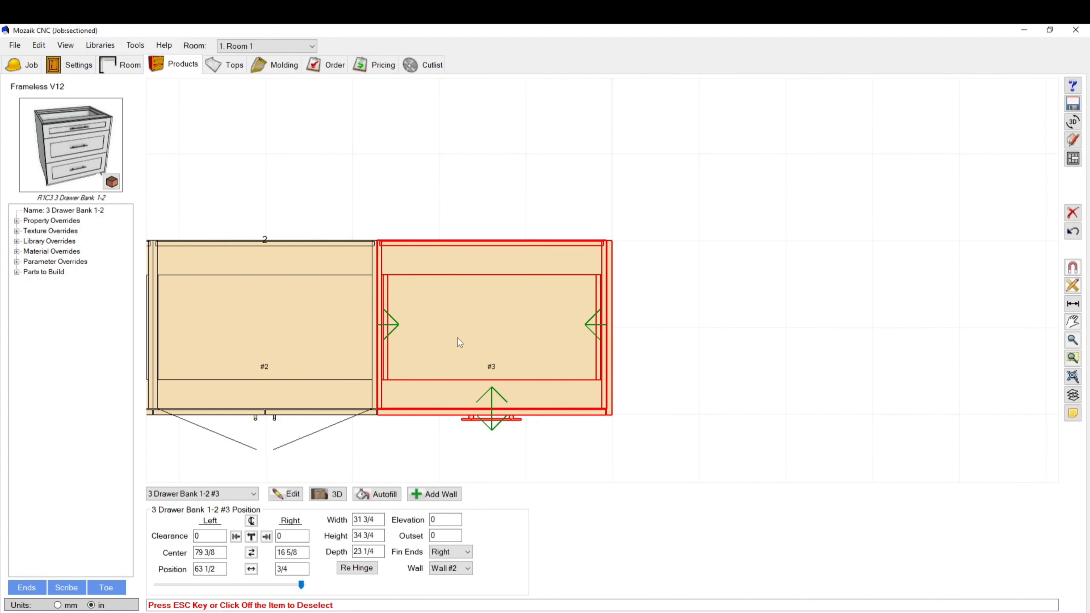
Switch the room's door library for door and drawer fronts to Elias Woodwork.
click(74, 66)
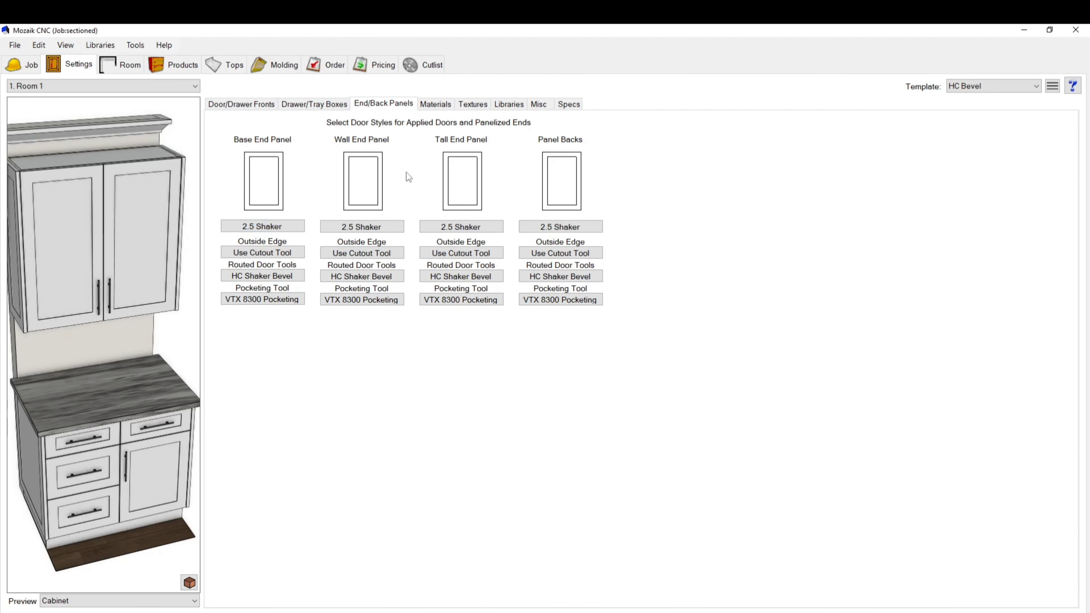
click(235, 105)
click(348, 125)
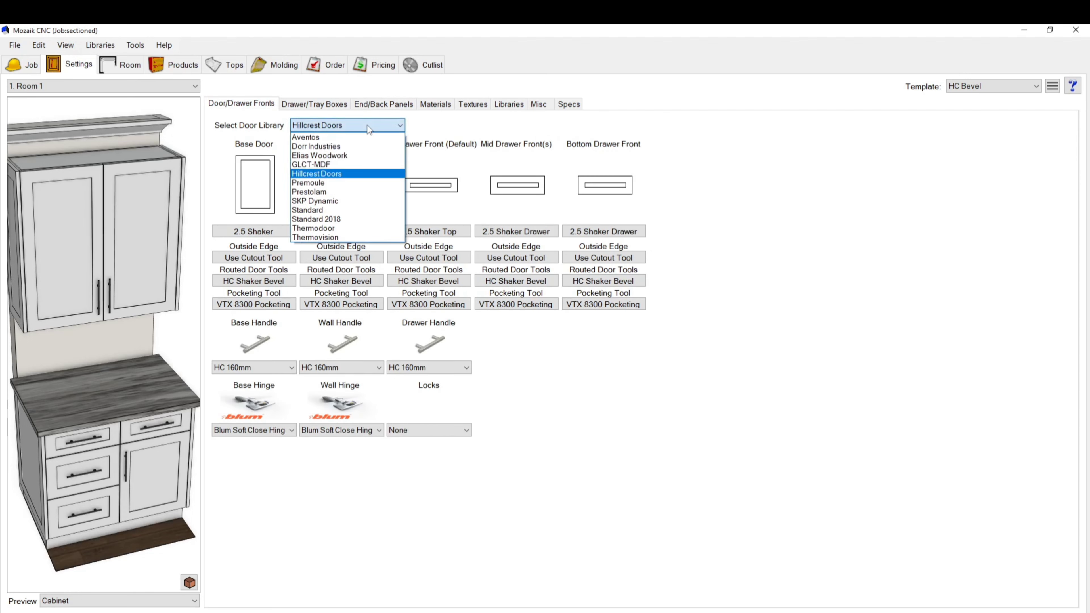
click(333, 156)
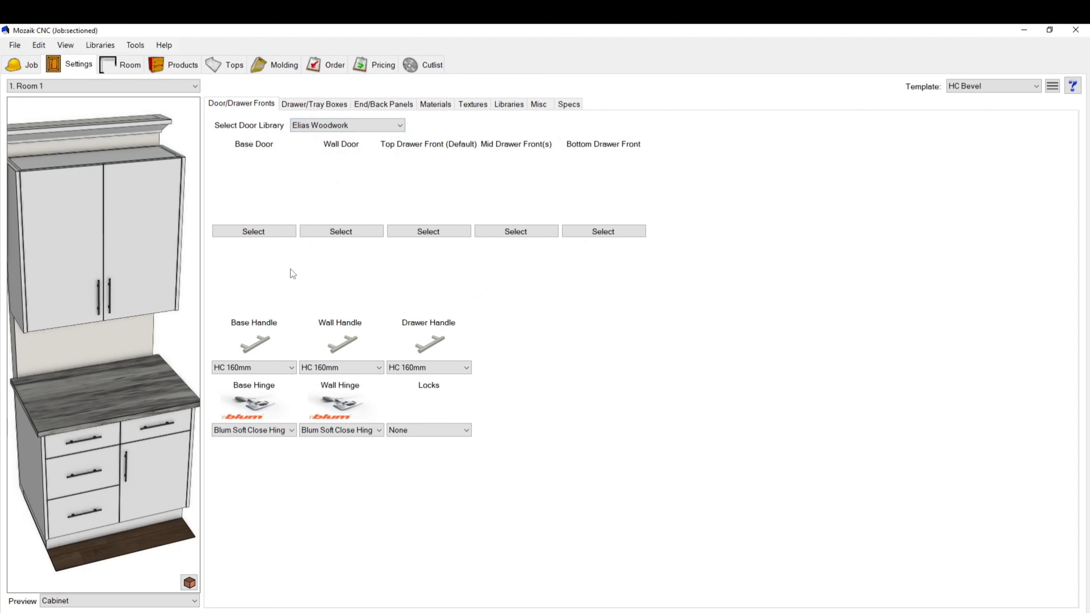
Choose E500-Shape-L3-6-101.6-101.6 with default profile options as the base door and bring up the wall door choices.
click(285, 231)
click(396, 264)
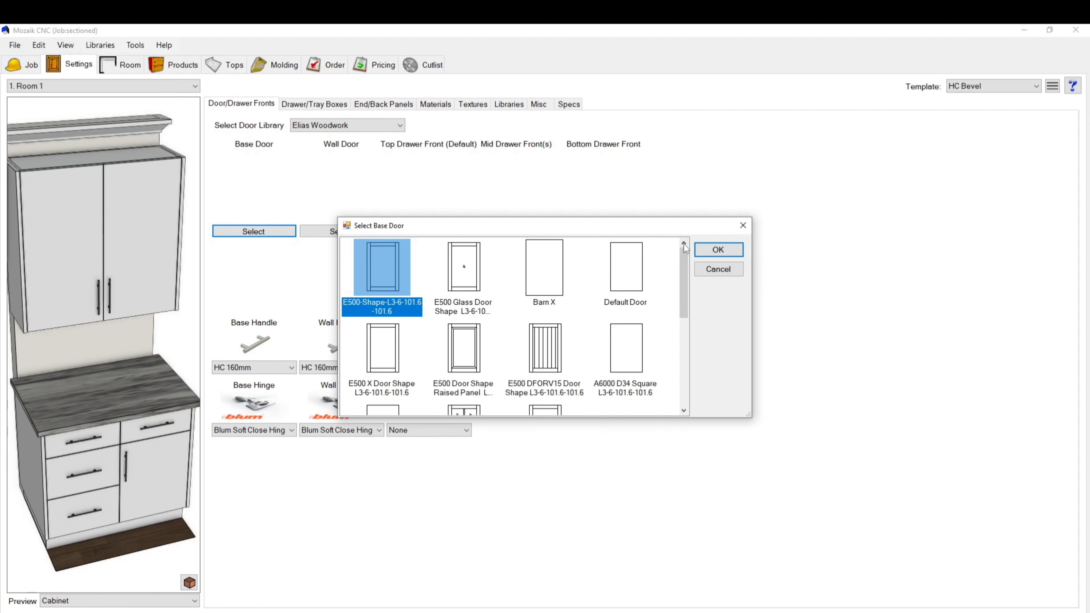
click(718, 249)
click(438, 262)
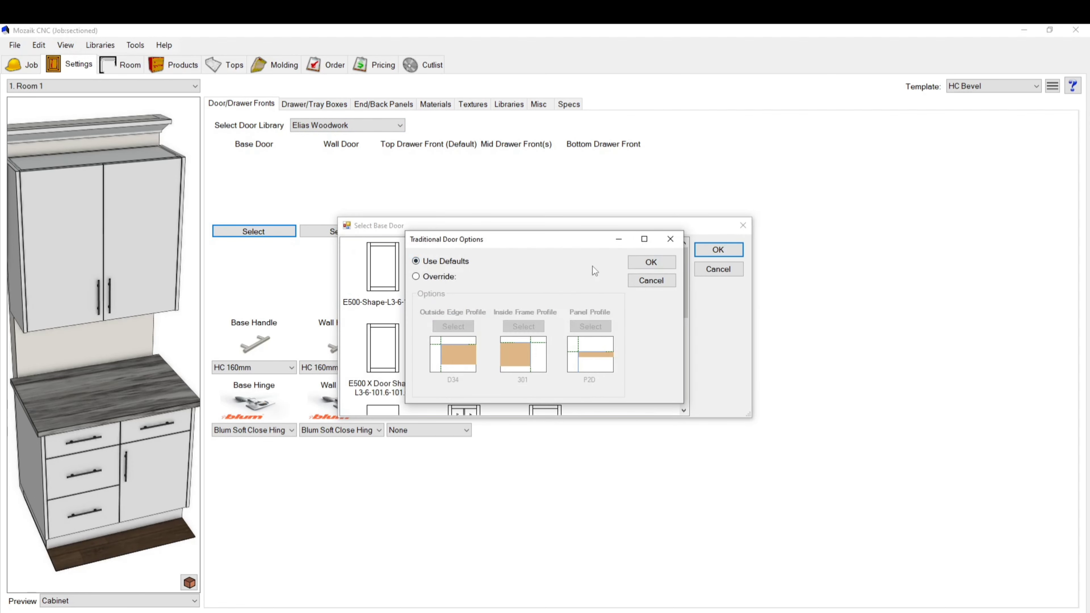
click(651, 262)
click(380, 234)
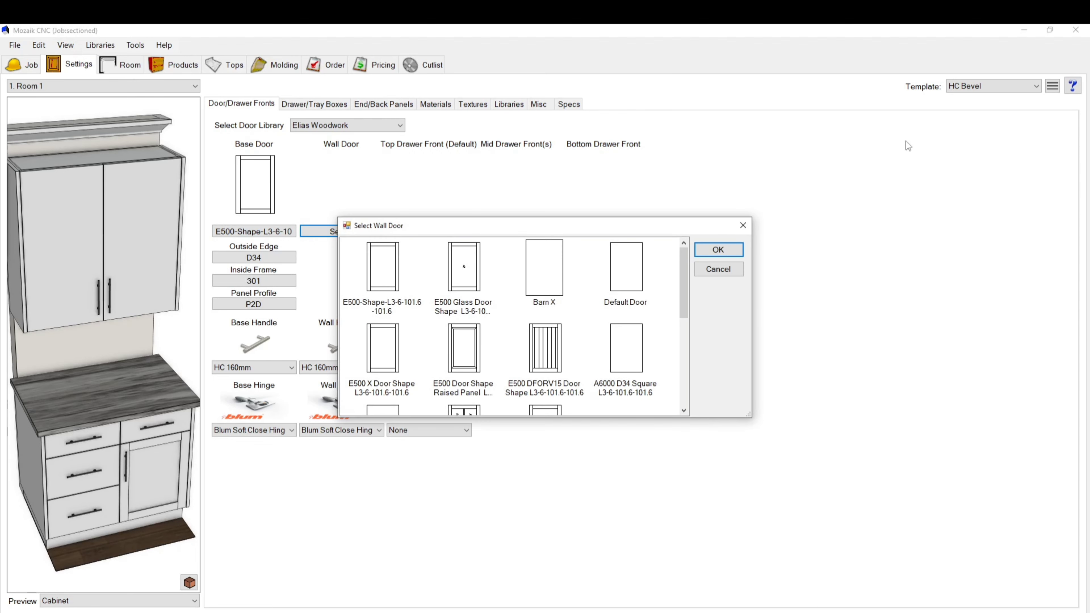
click(713, 248)
Apply the Elias Carson Stained template to Room 1, overriding the current room settings.
click(989, 86)
scroll(988, 107, up, 1)
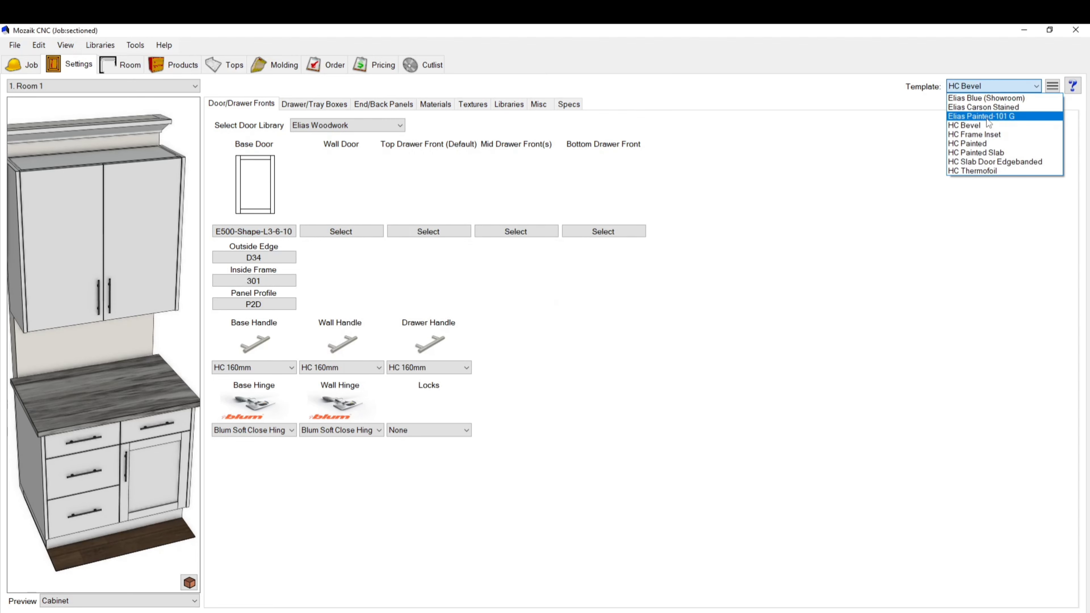
click(983, 104)
click(575, 360)
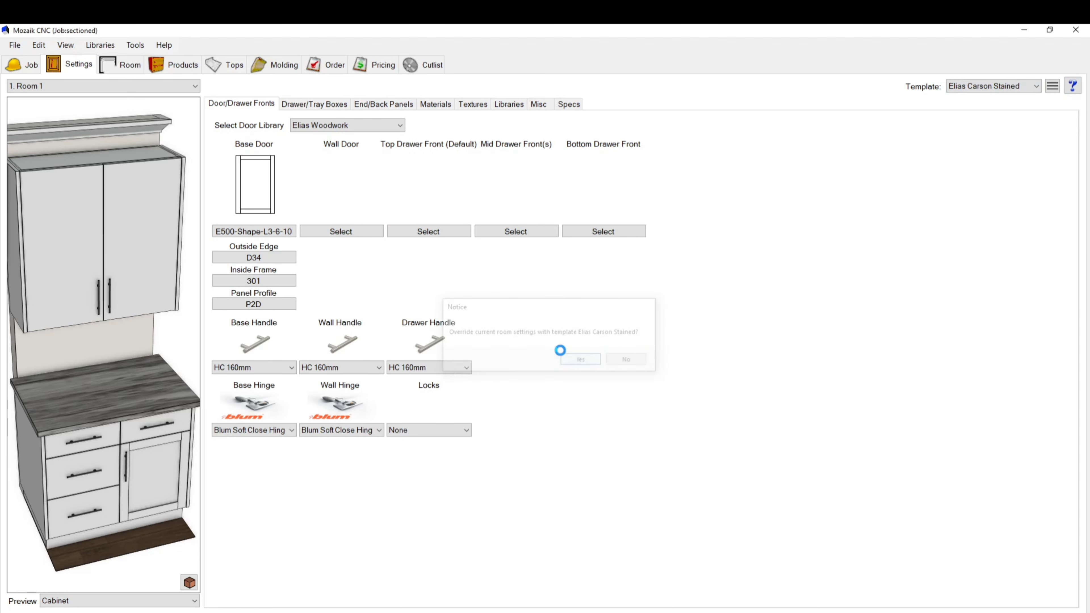
Look through the available Base End Panel door styles and leave the selection without changes.
click(386, 104)
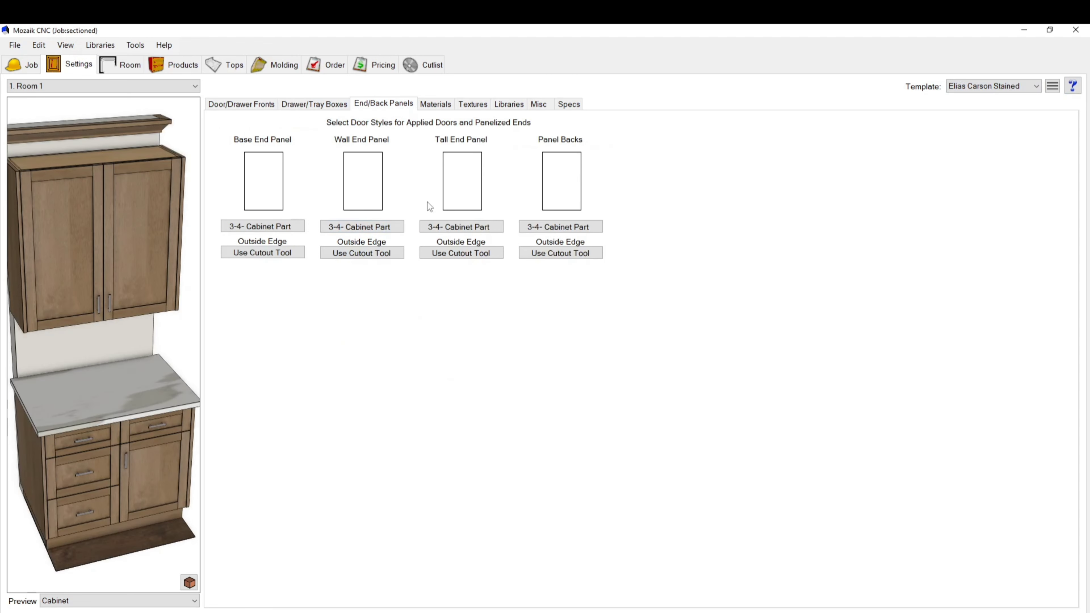
click(295, 227)
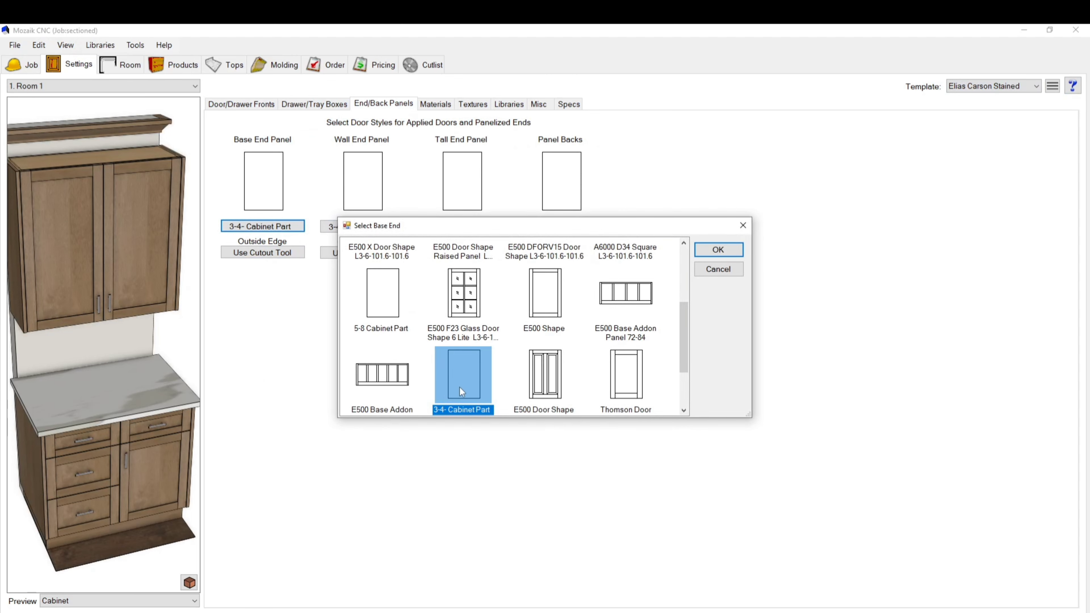
scroll(462, 391, up, 3)
scroll(467, 395, down, 5)
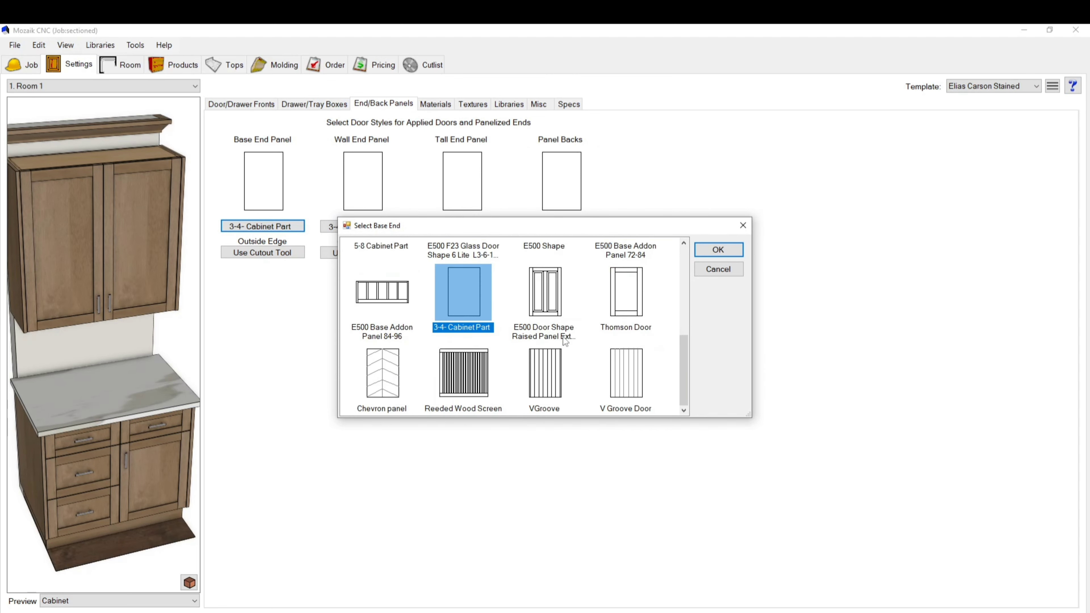
scroll(515, 322, up, 3)
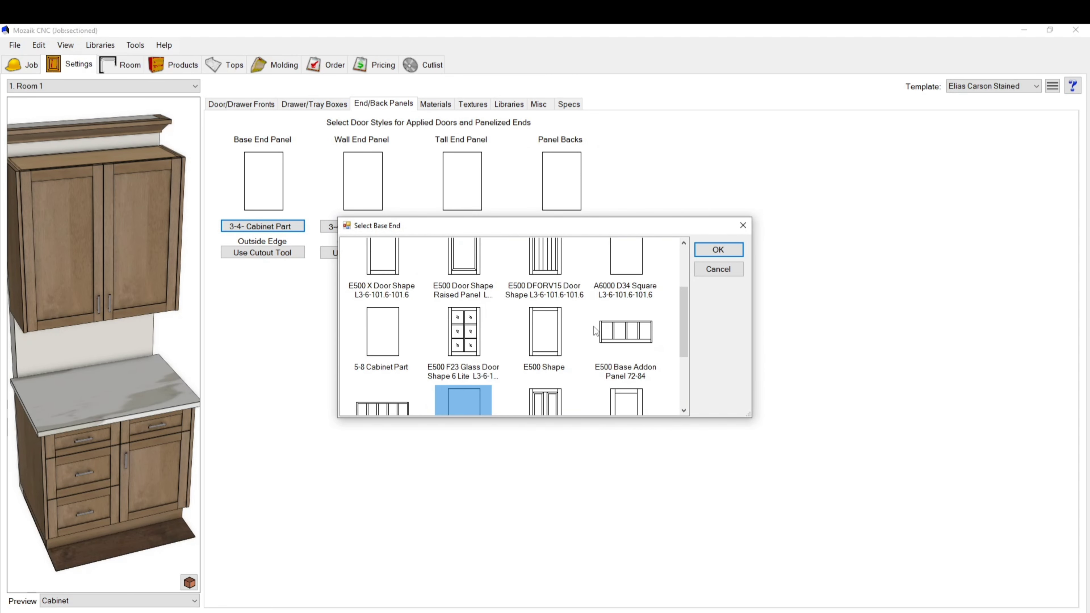
scroll(542, 344, down, 3)
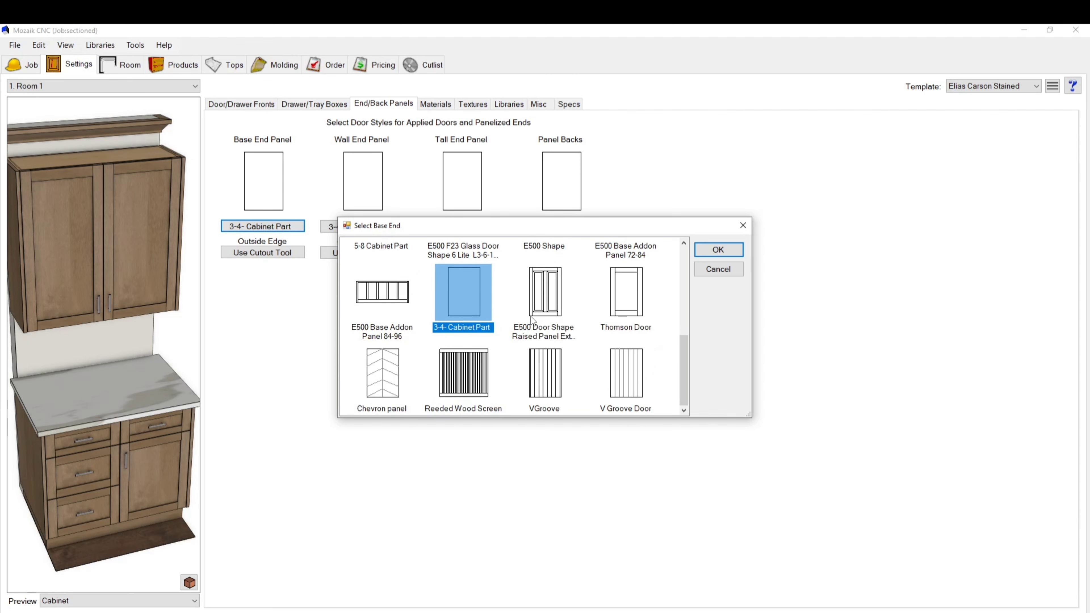
scroll(528, 317, up, 6)
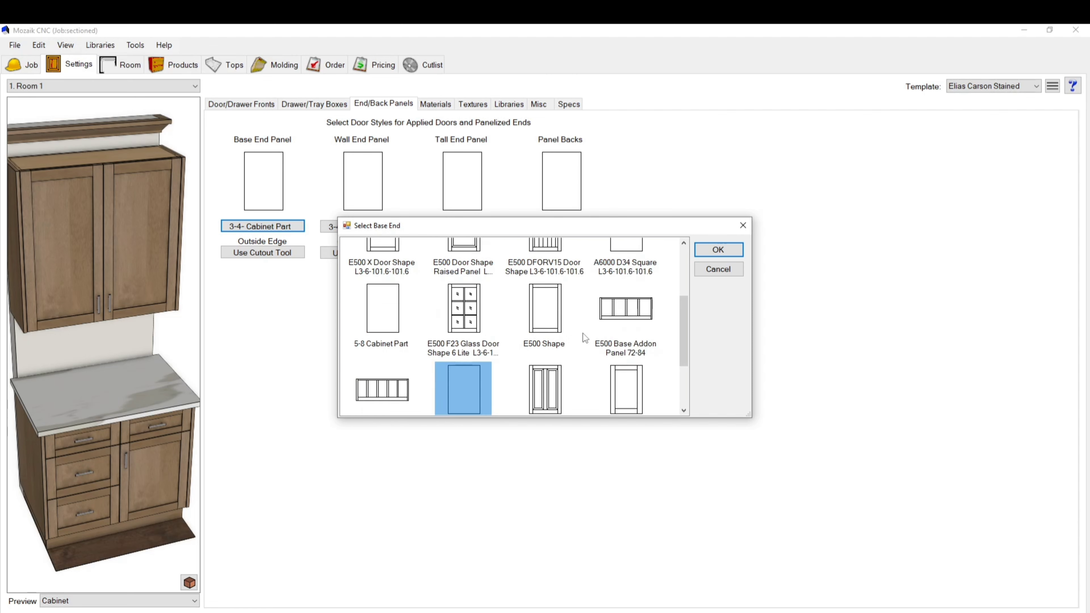
click(717, 269)
Open the E500 Base Addon Panel 72-84 definition in the Elias Woodwork door library.
click(103, 43)
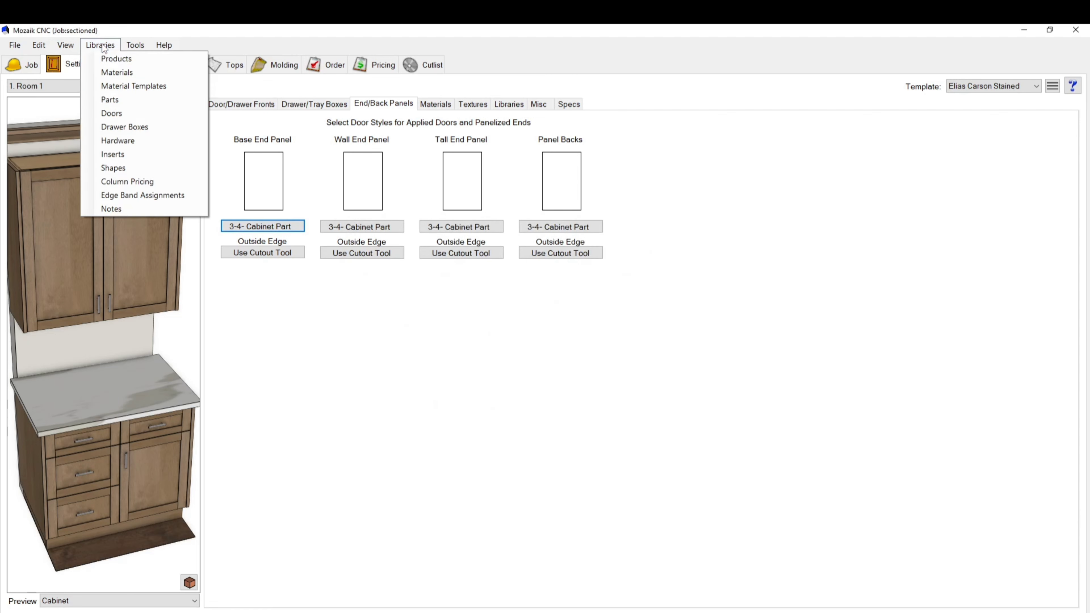
click(140, 114)
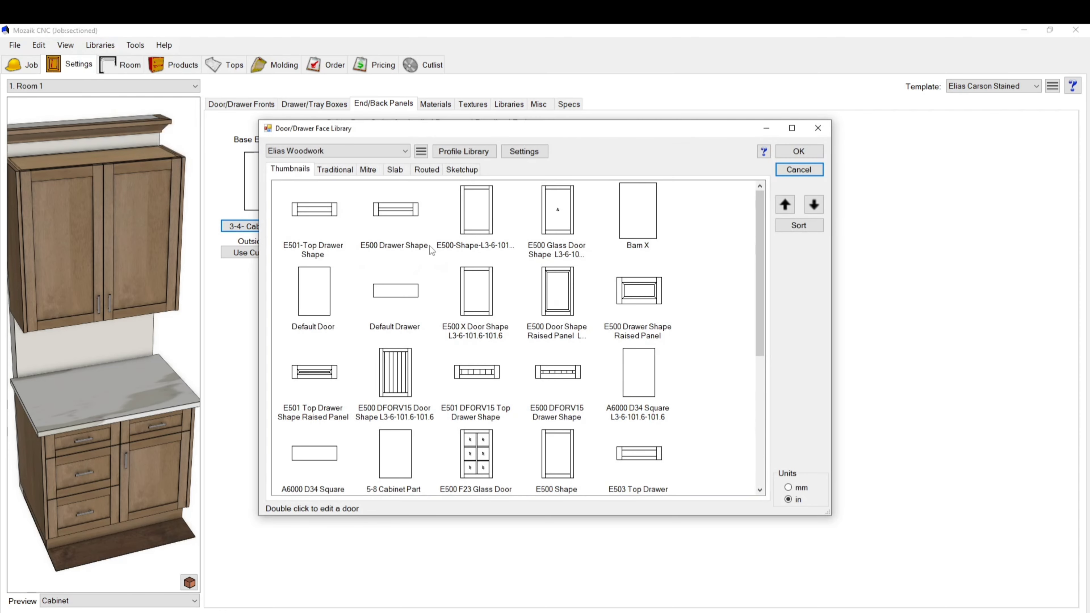
scroll(458, 310, down, 3)
scroll(458, 310, up, 3)
scroll(395, 301, down, 3)
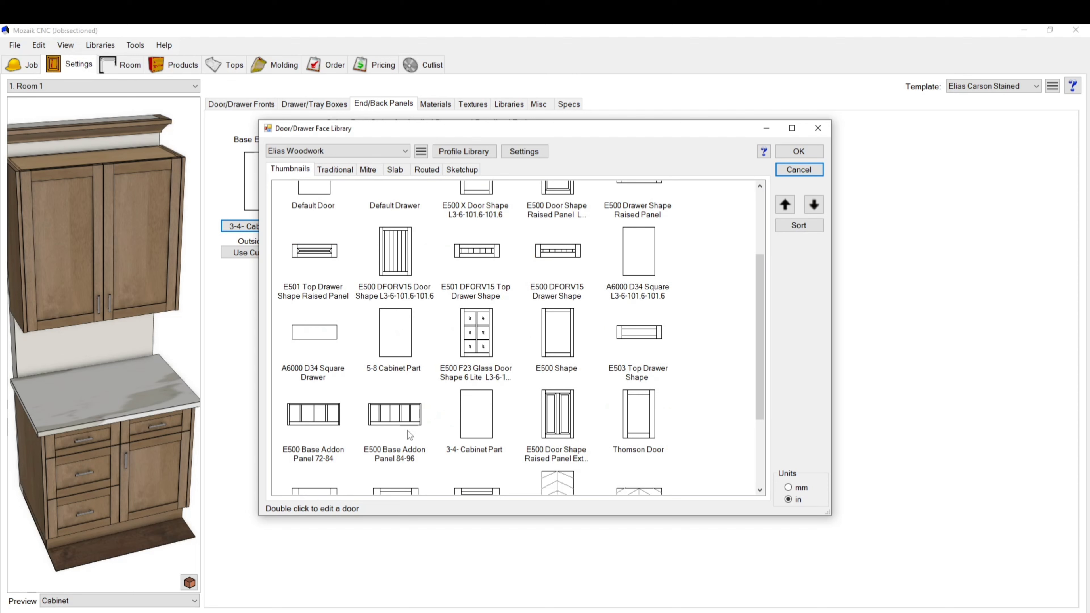
click(316, 419)
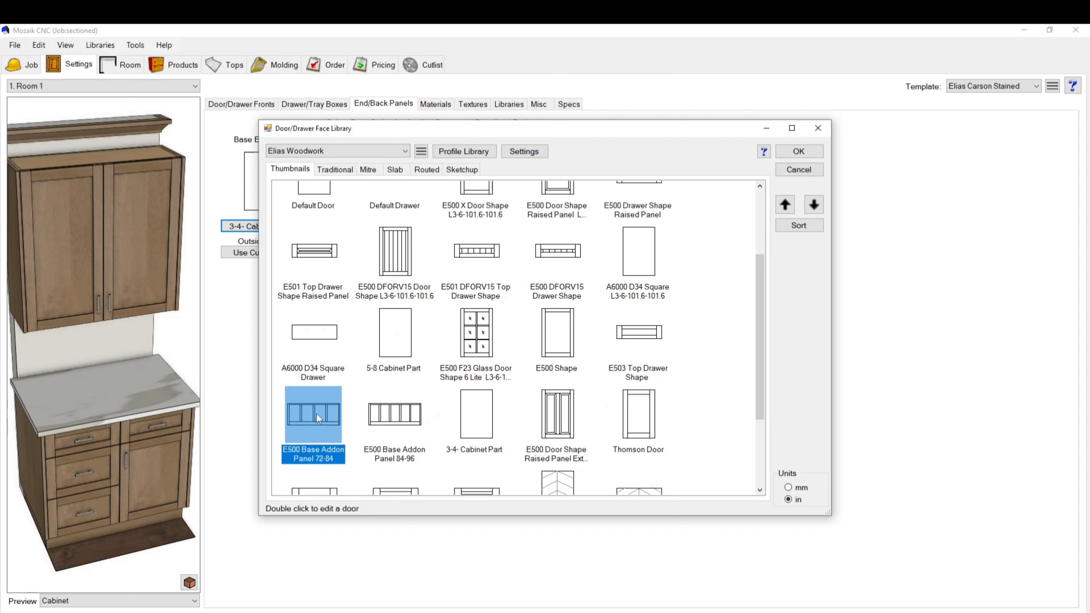
double_click(303, 419)
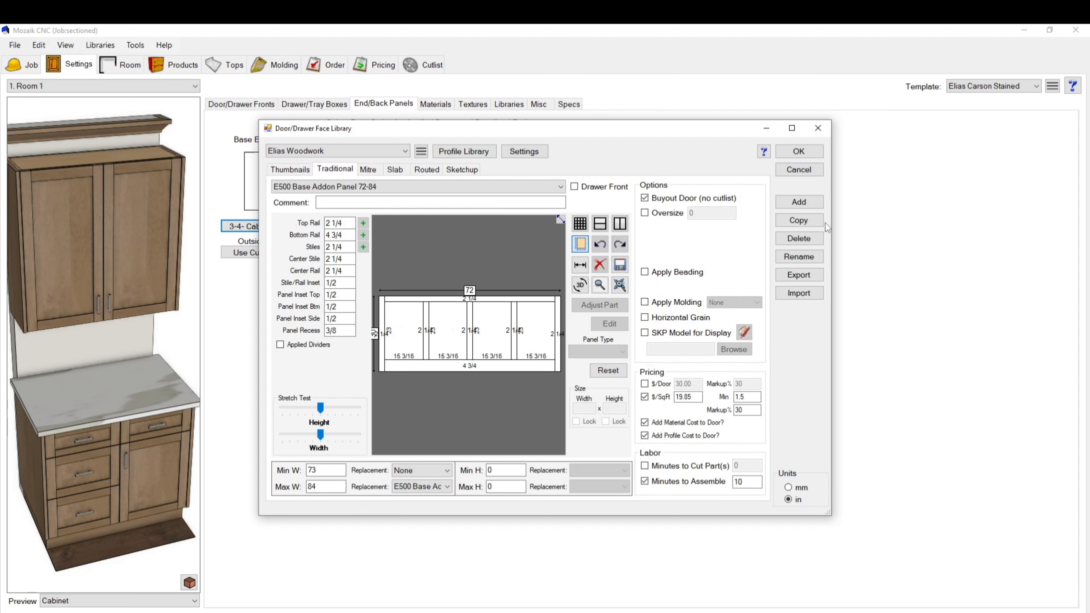
Copy the E500 Base Addon Panel 72-84 door as a new door named E500 Base Addon Panel Side.
click(798, 220)
click(555, 309)
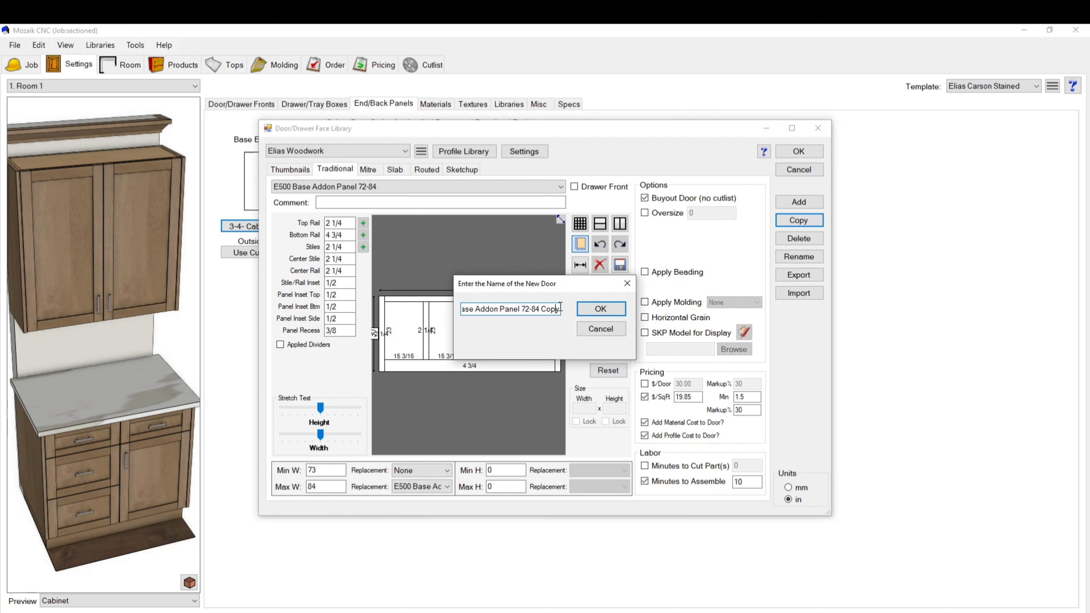
drag(560, 309, 624, 313)
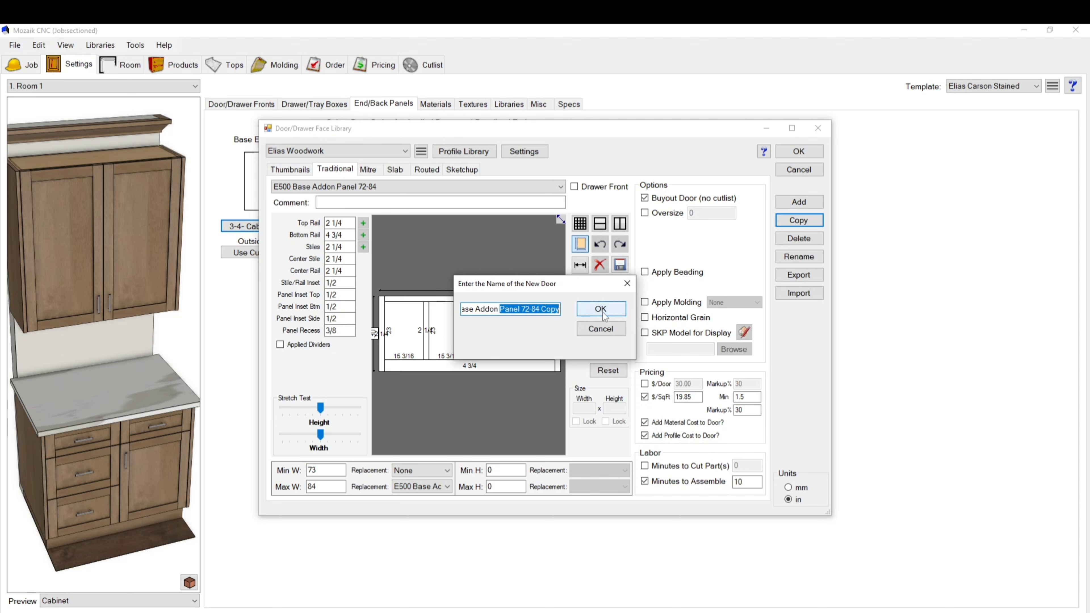
text(P)
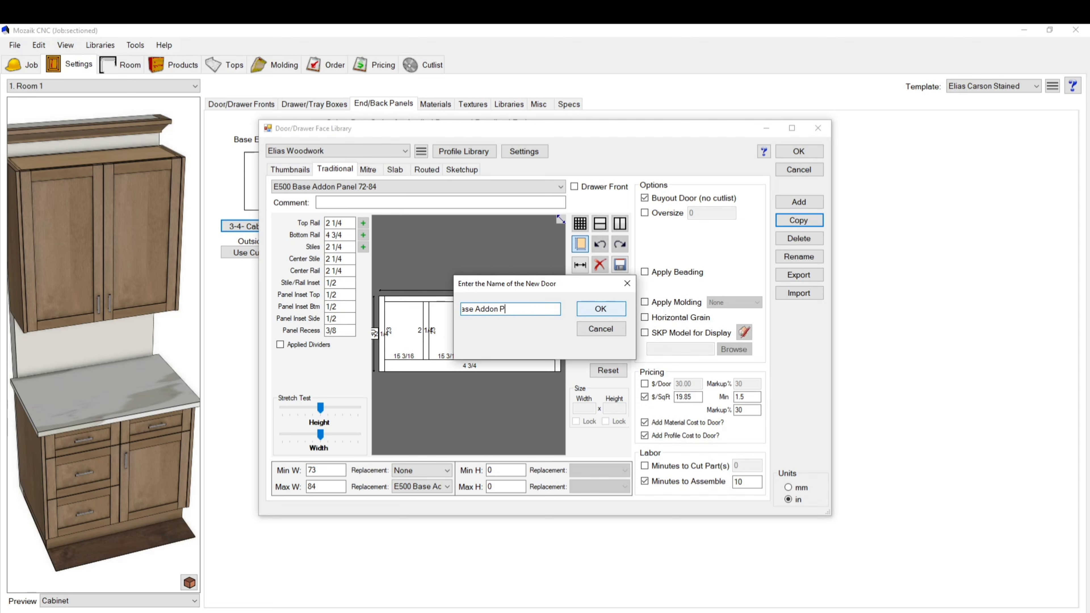
text(anel Side)
click(613, 310)
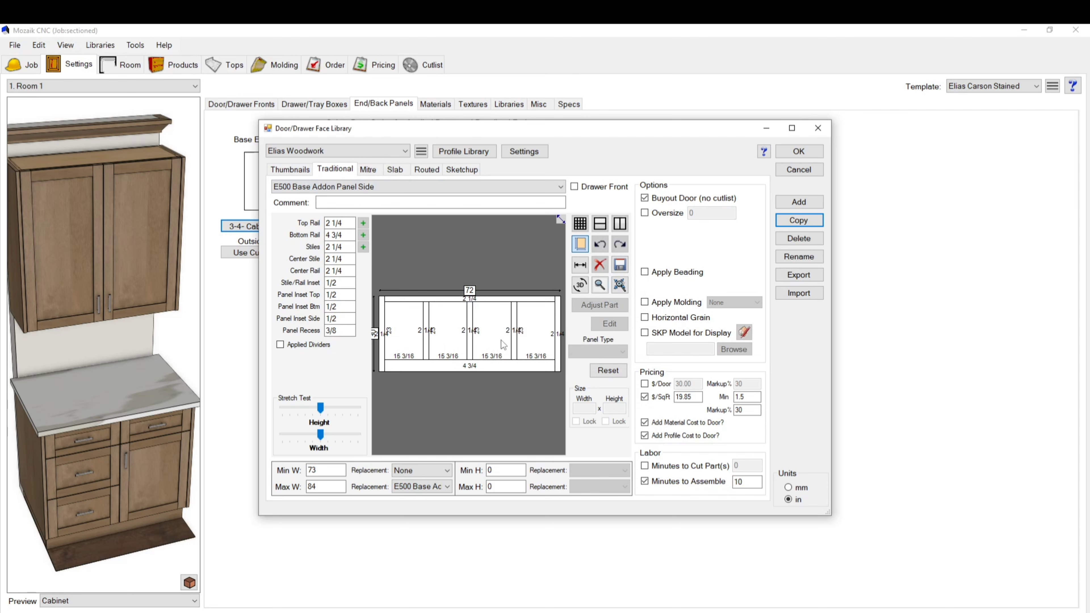
Delete the three center stiles from the E500 Base Addon Panel Side door and set its width to 24 in.
click(513, 343)
key(Delete)
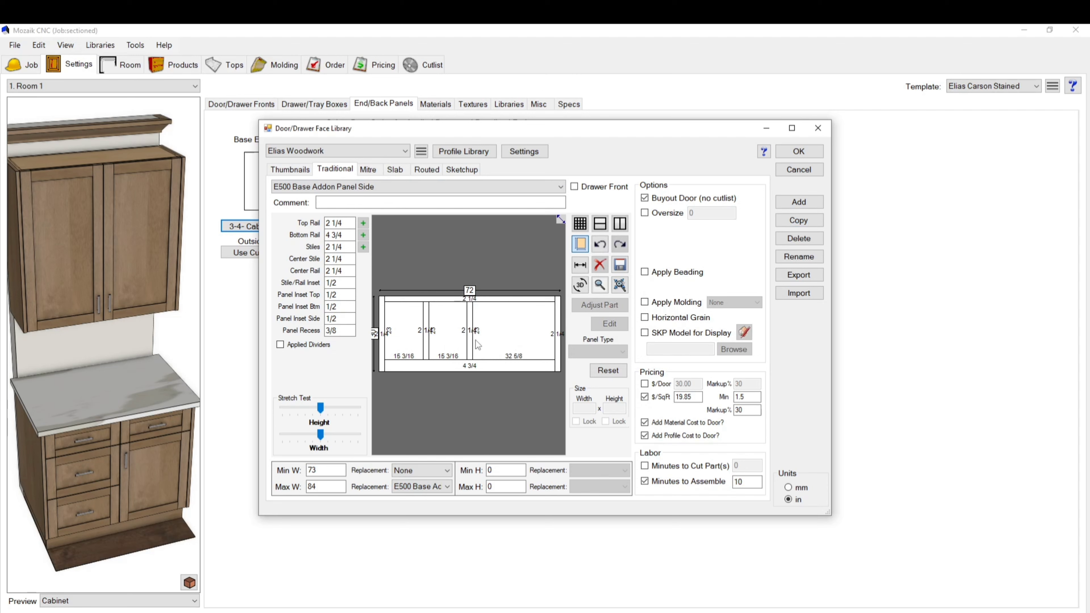
click(471, 343)
key(Delete)
click(425, 342)
key(Delete)
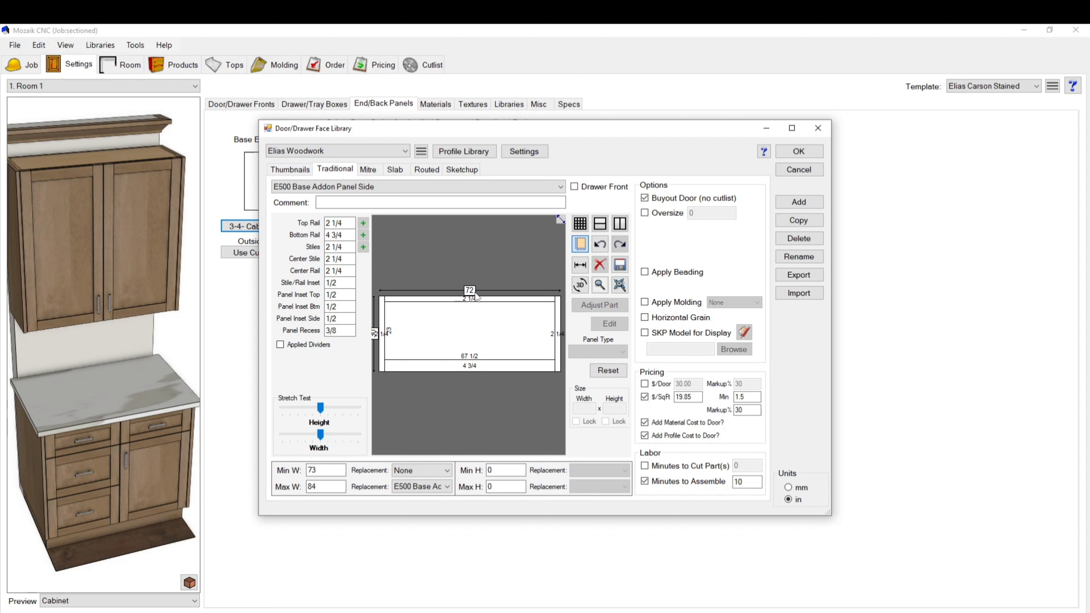
double_click(476, 293)
text(24)
key(Return)
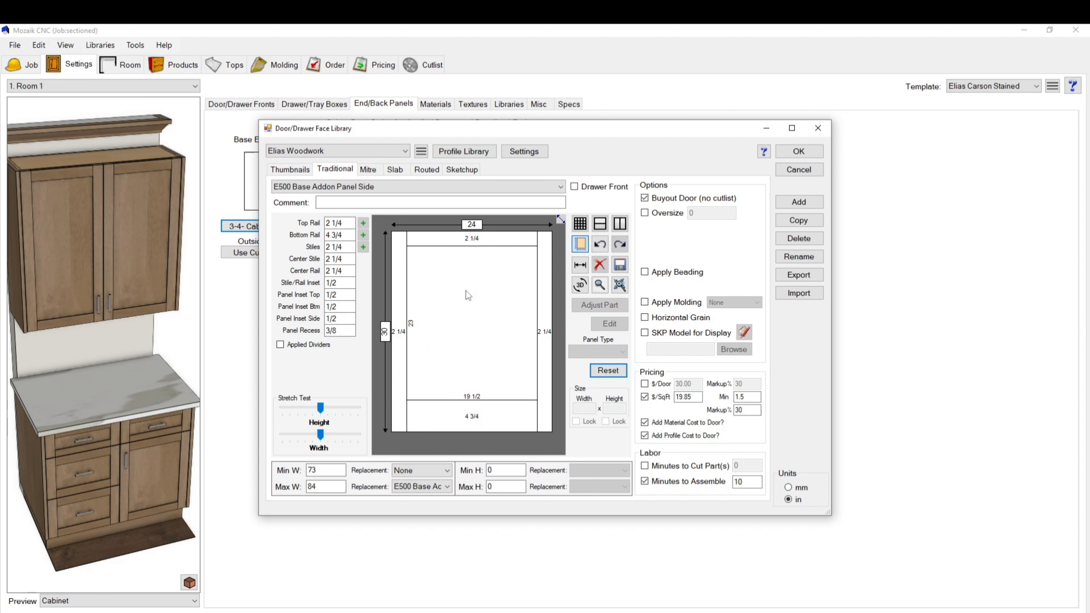
Set the E500 Base Addon Panel Side door's top rail, stiles, center stile and center rail to 3 in.
click(352, 230)
text(3)
key(Tab)
key(Tab)
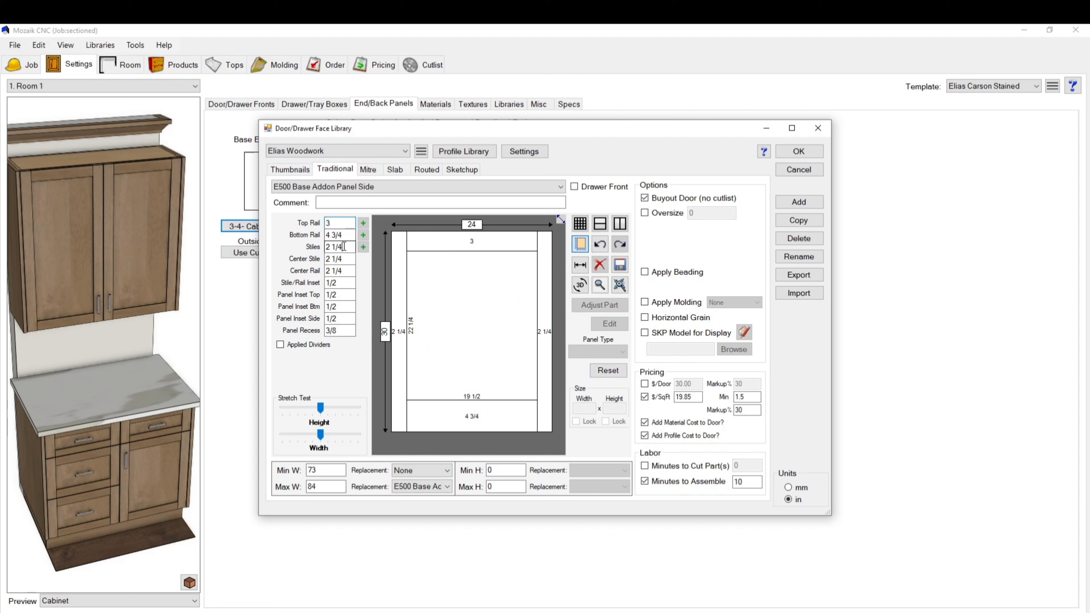
text(3)
key(Tab)
text(3)
key(Tab)
text(3)
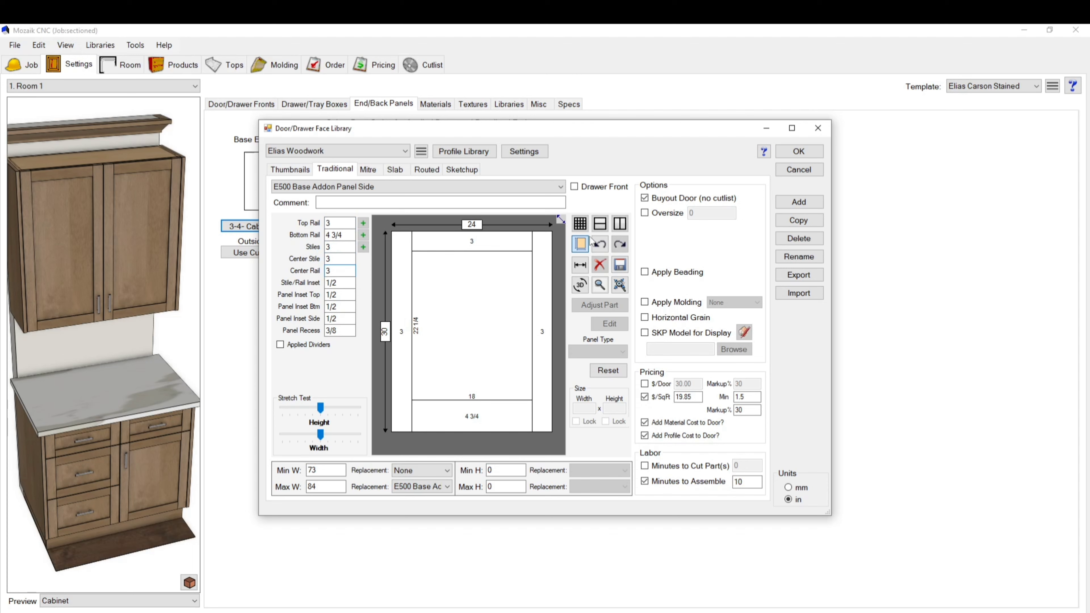
Set the E500 Base Addon Panel Side door's bottom rail to 6 in and save the door library changes.
click(341, 235)
text(6)
click(523, 295)
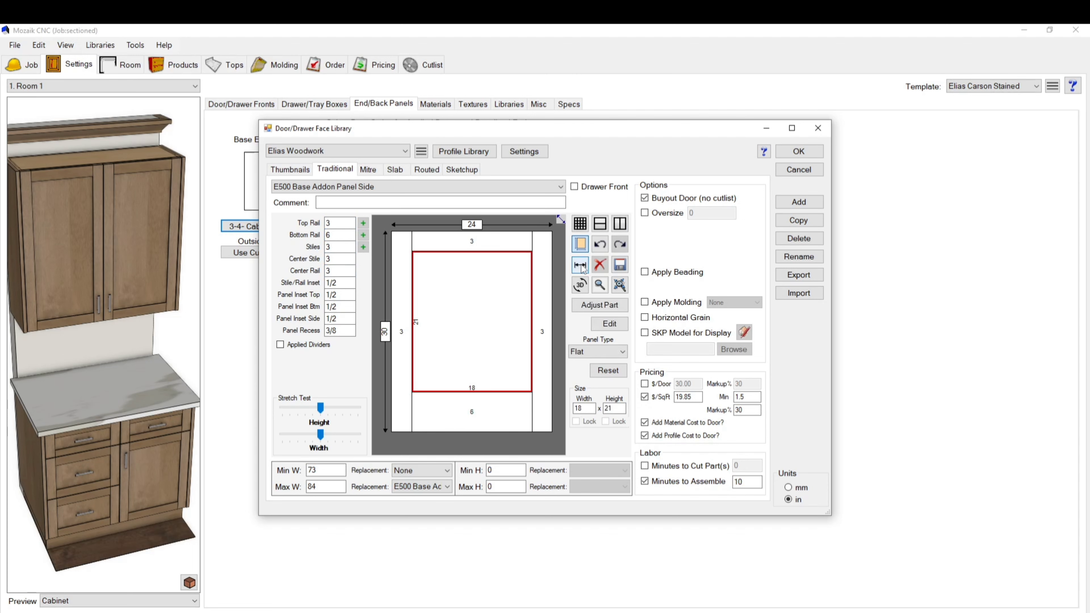
click(799, 151)
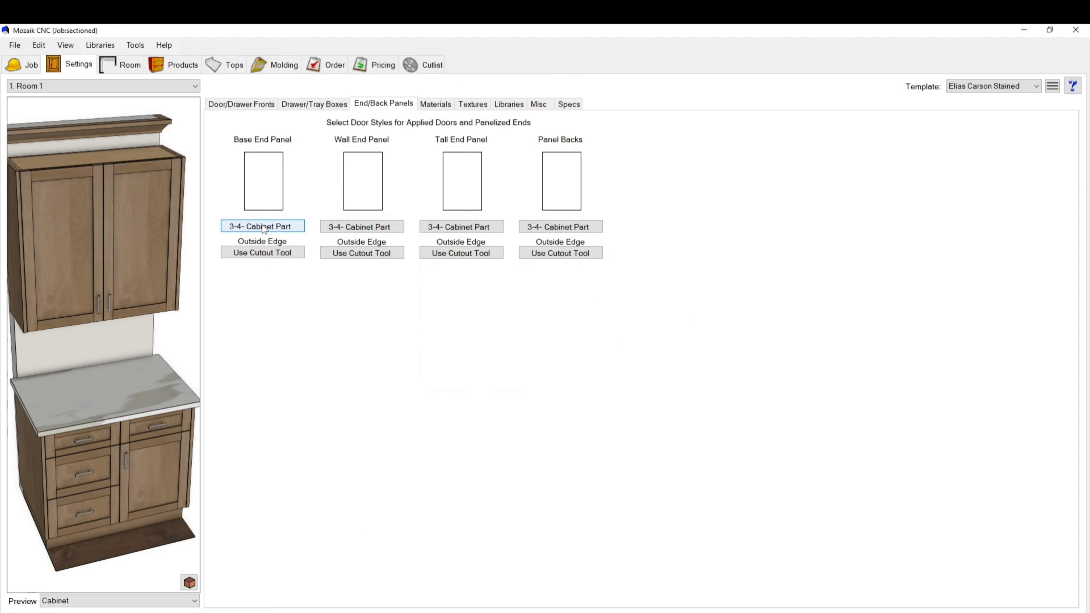
Assign the E500 Base Addon Panel Side door style to the base end panels, keeping profiles D34, 301 and P2D.
click(291, 228)
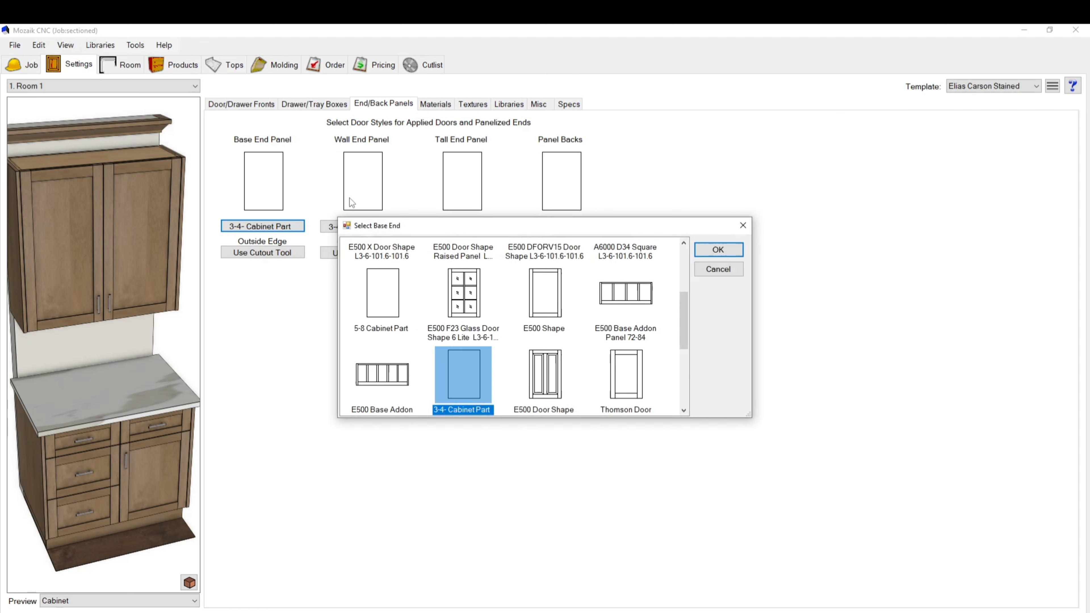
scroll(564, 370, down, 3)
click(393, 377)
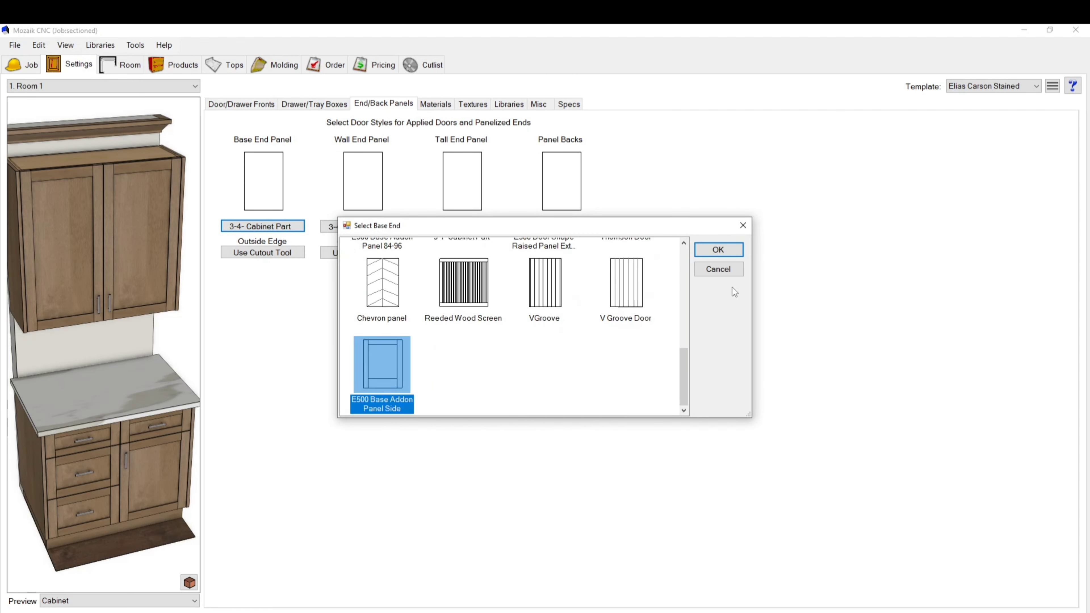
click(718, 250)
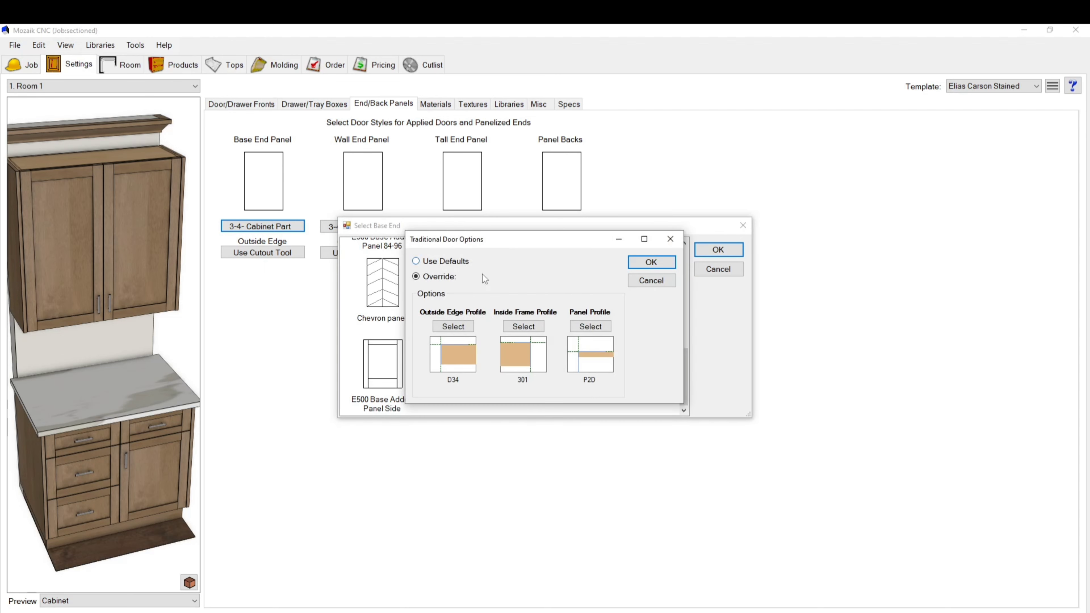
click(651, 262)
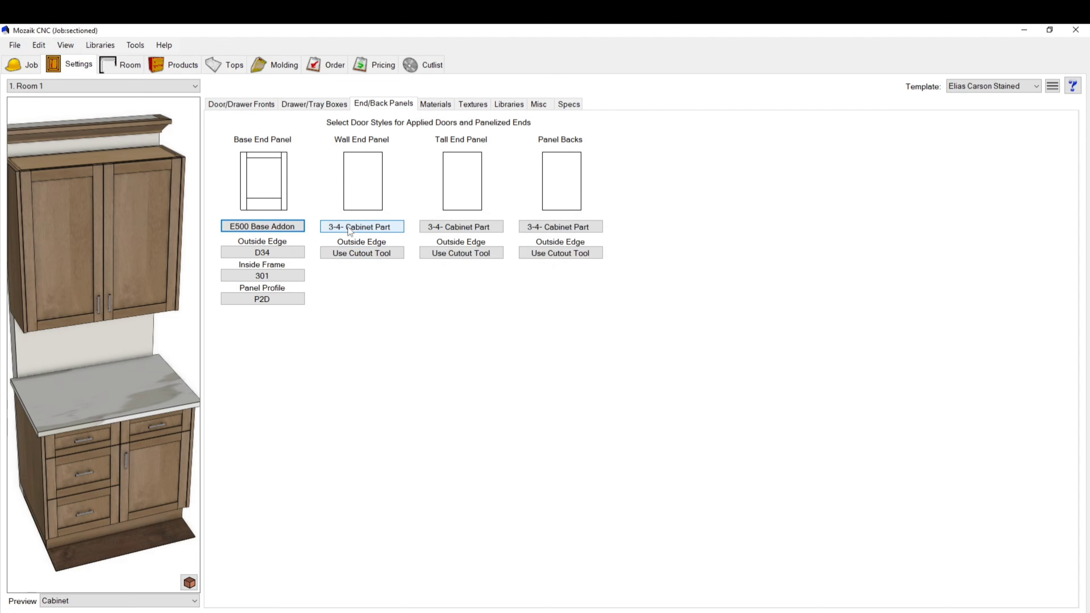
Assign the E500 Shape door style to the wall end panels with profiles D34, 301 and P2D.
click(349, 228)
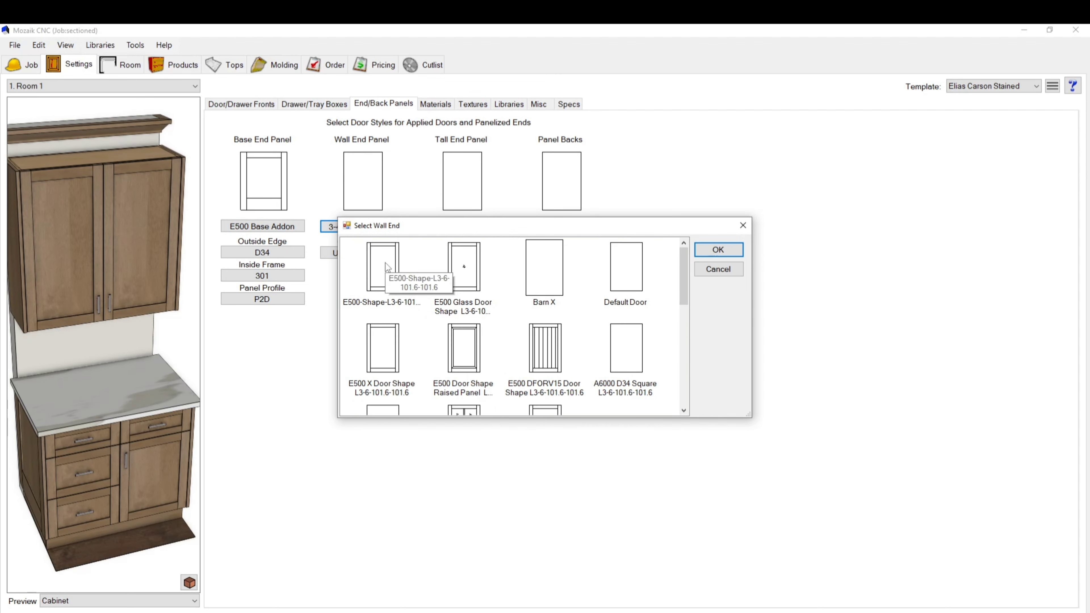
scroll(528, 309, up, 3)
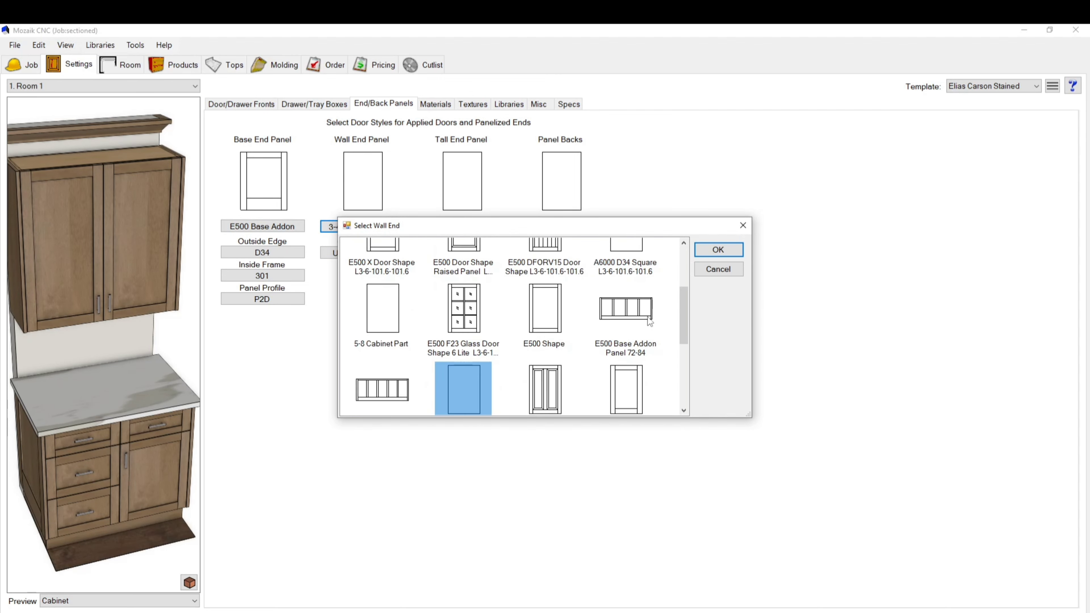
click(542, 307)
click(717, 250)
click(446, 261)
click(650, 262)
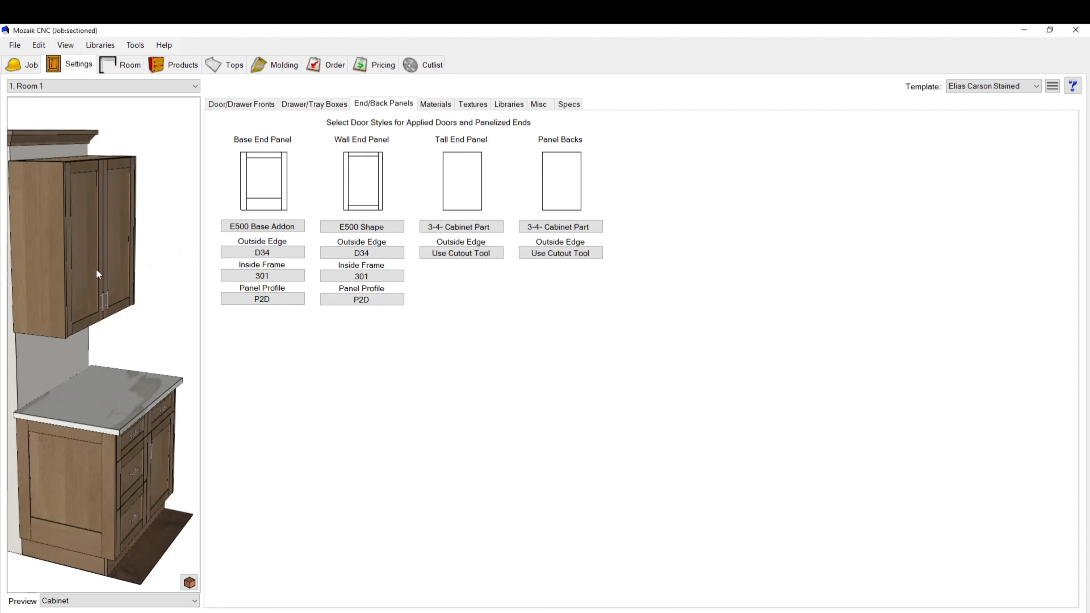
mouse_move(97, 269)
mouse_down()
mouse_move(129, 265)
mouse_move(101, 262)
mouse_up()
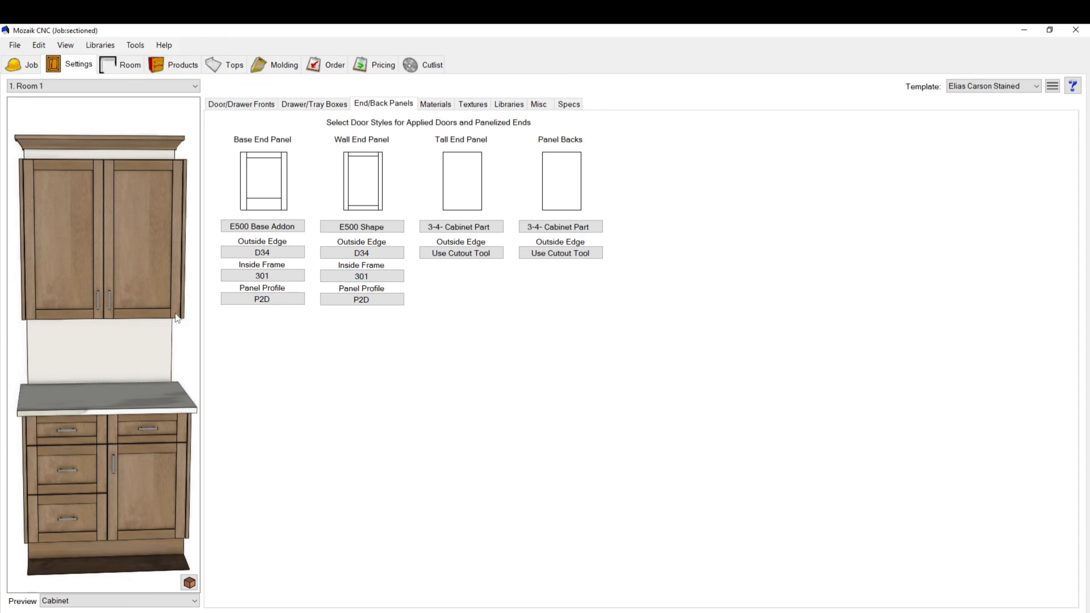
drag(176, 317, 126, 449)
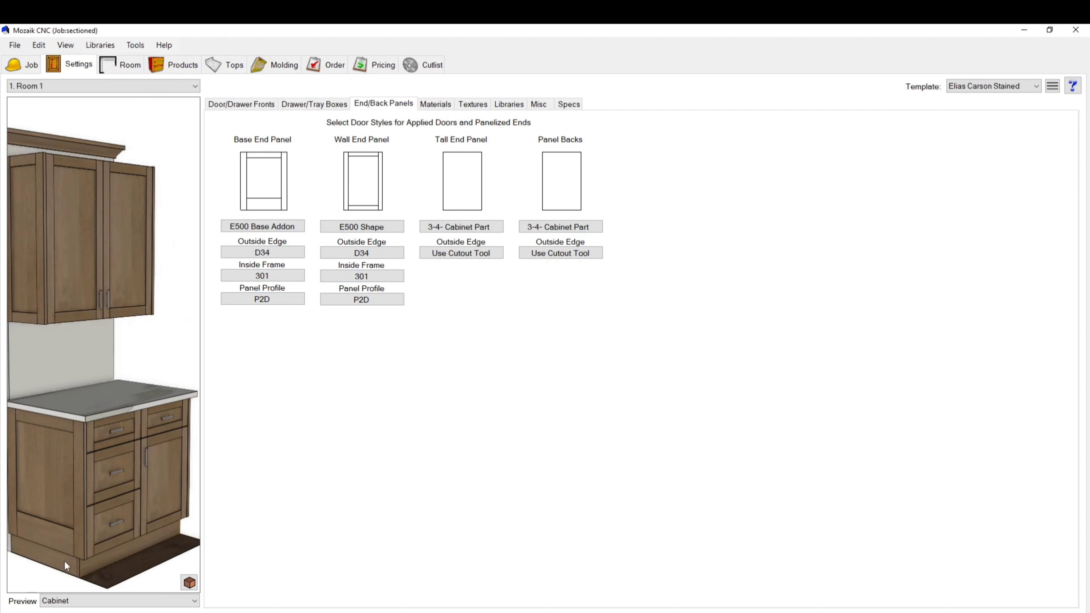
scroll(183, 244, down, 1)
scroll(65, 564, up, 1)
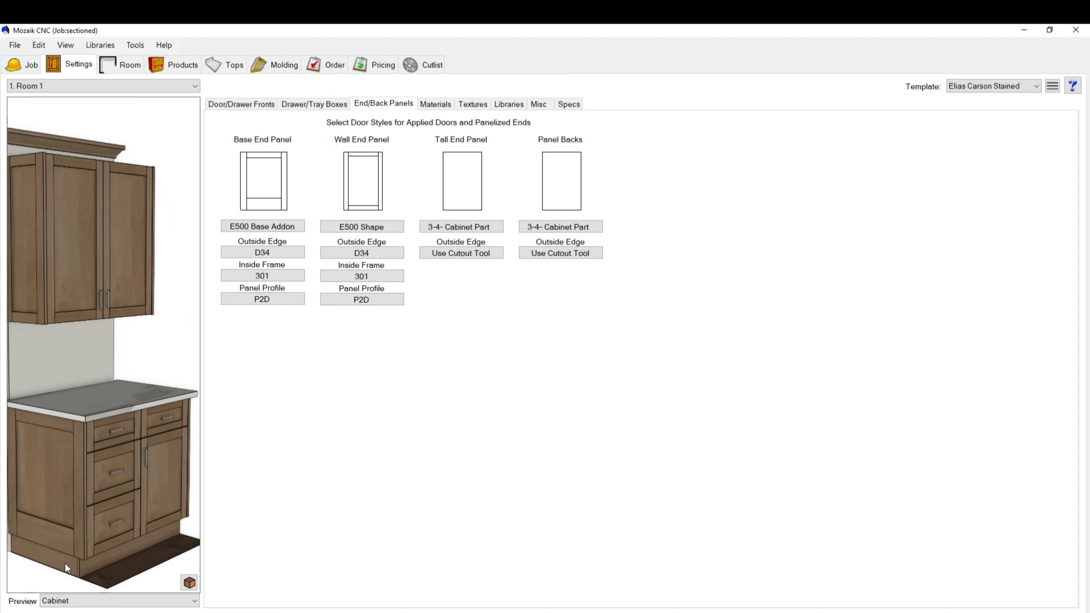
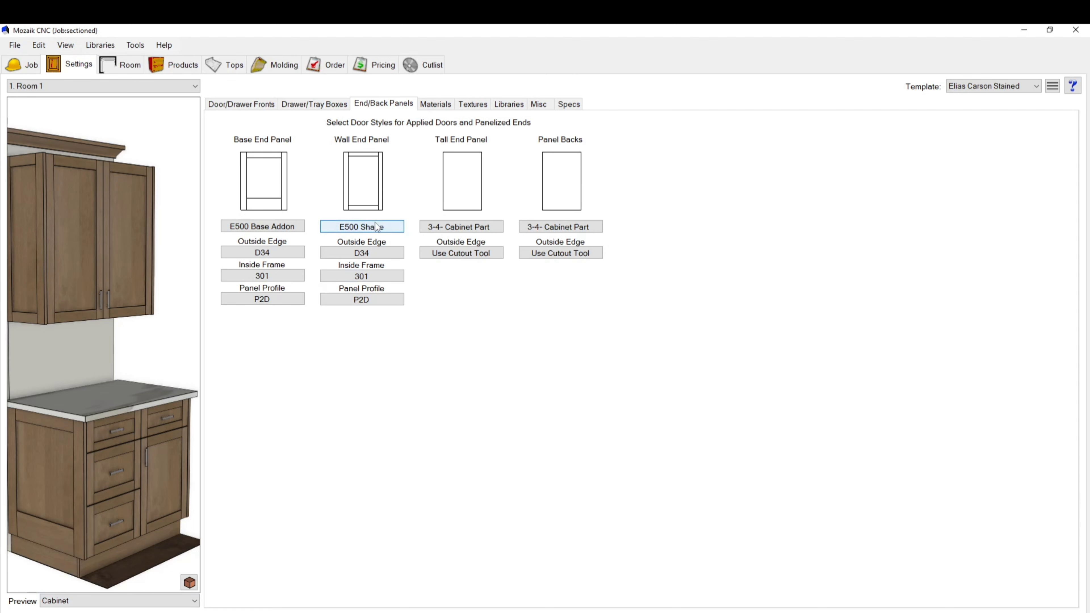
Assign the E500 Base Addon Panel 72-84 door style to the panel backs, keeping profiles D34, 301 and P2D.
click(560, 227)
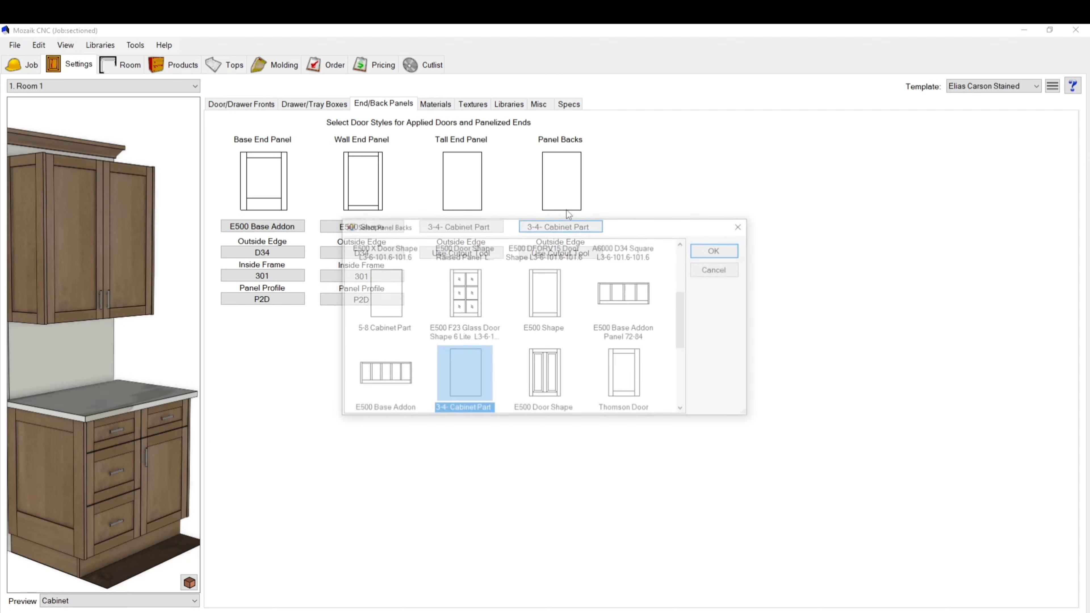
scroll(521, 359, down, 3)
scroll(519, 355, up, 3)
scroll(427, 349, down, 2)
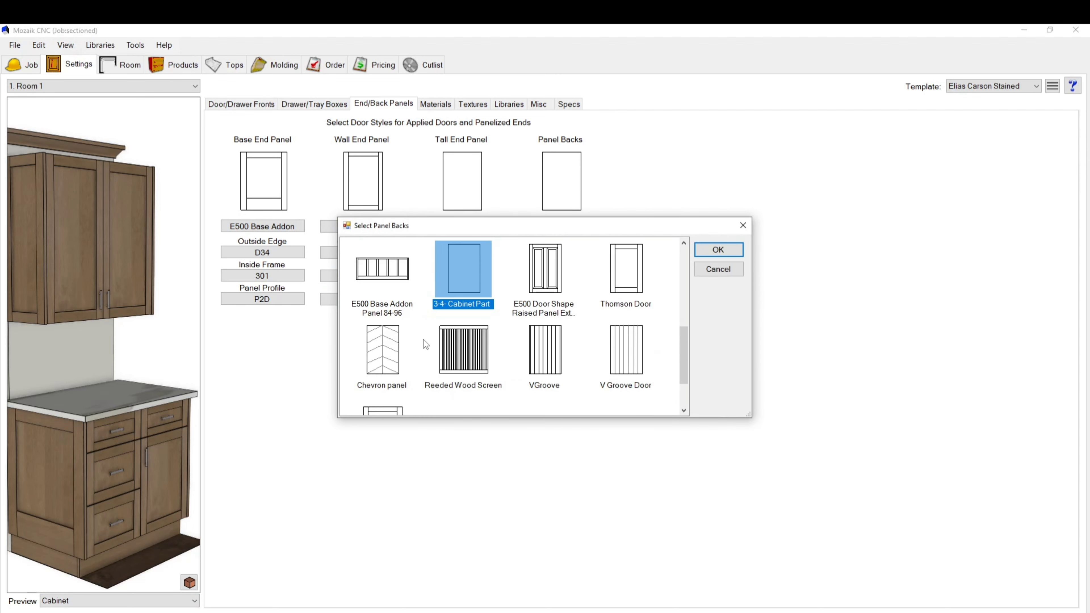
scroll(420, 344, up, 1)
scroll(396, 347, down, 1)
scroll(385, 309, up, 2)
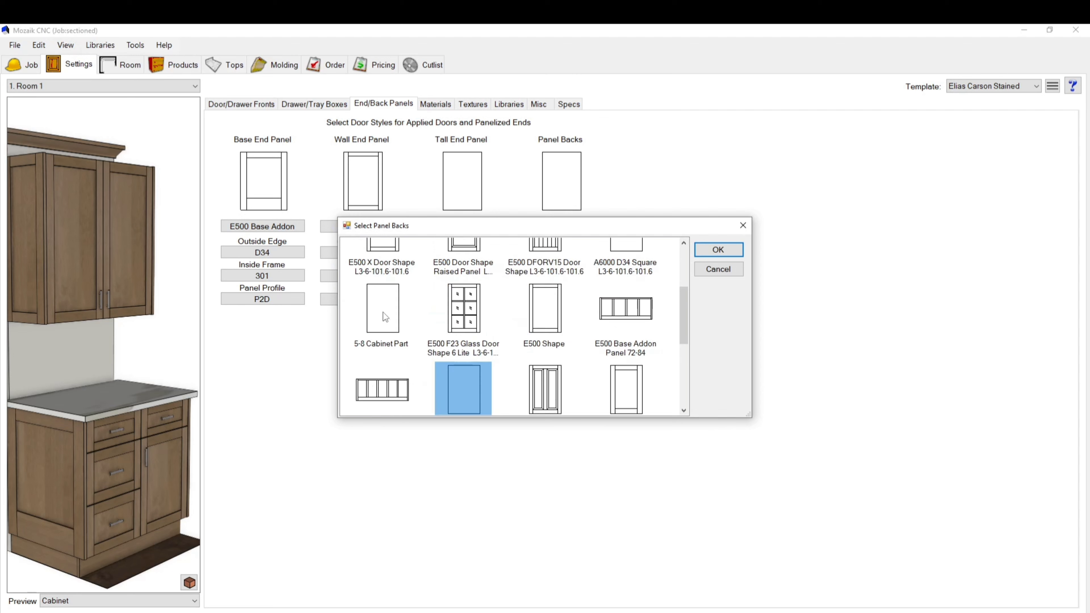
click(668, 301)
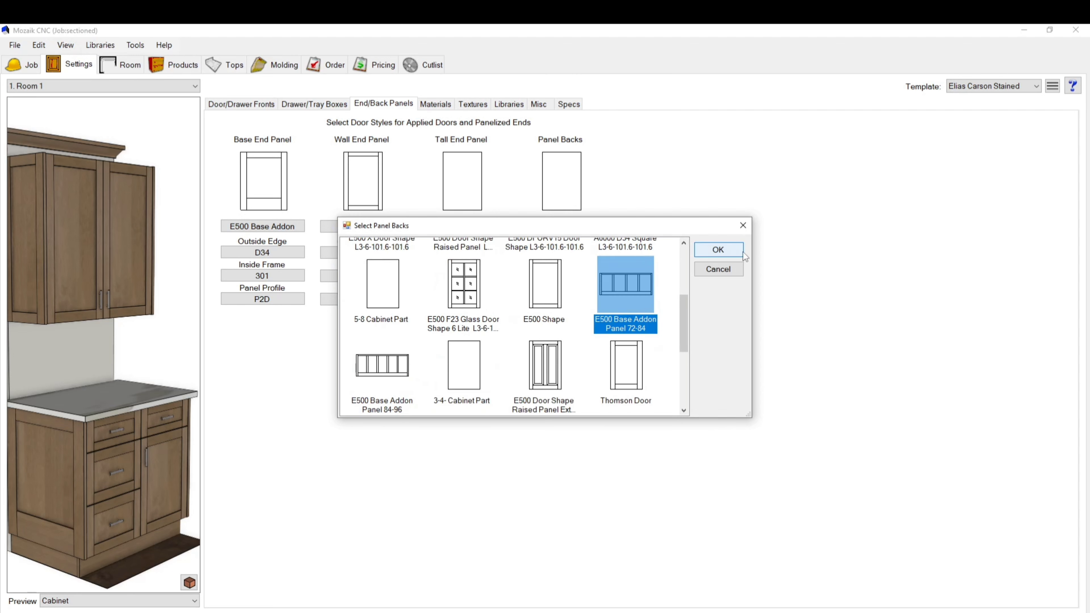
click(727, 251)
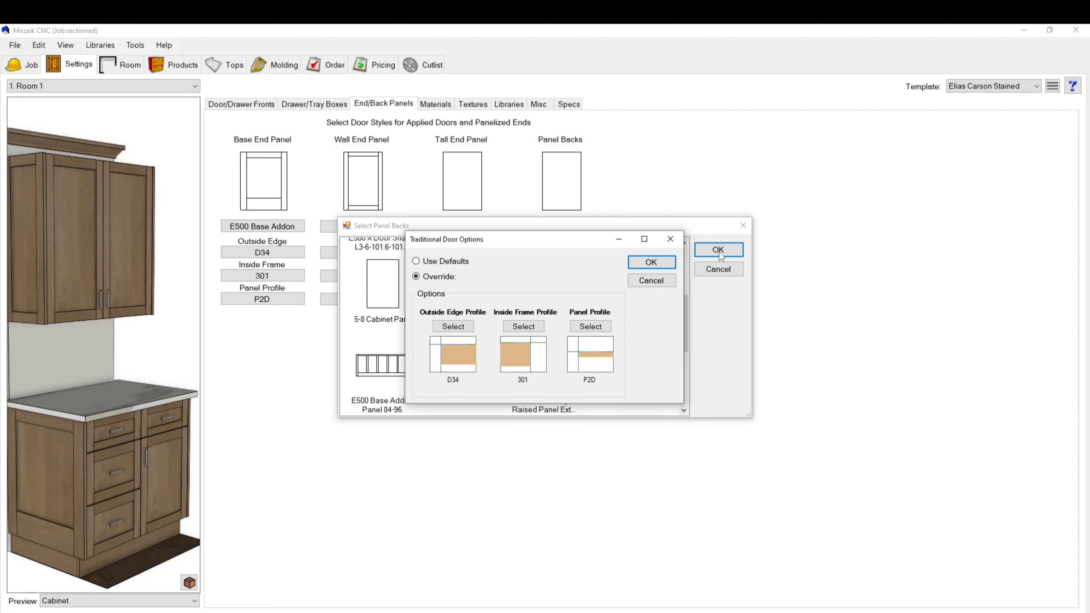
click(651, 262)
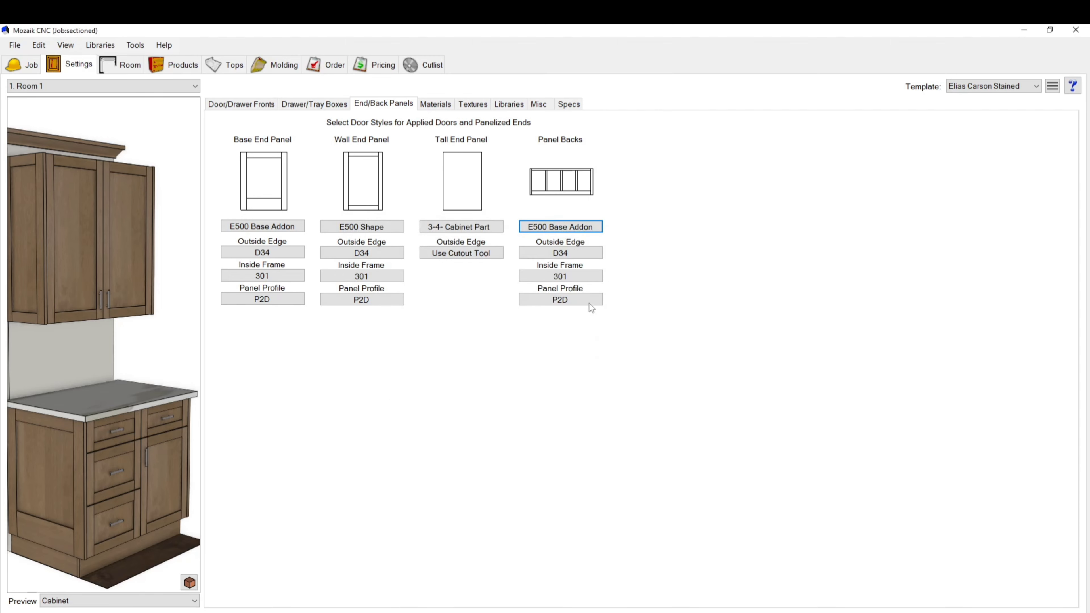
Return to the products floor plan and examine the end panel of island cabinet #3 in its 3D preview.
click(181, 67)
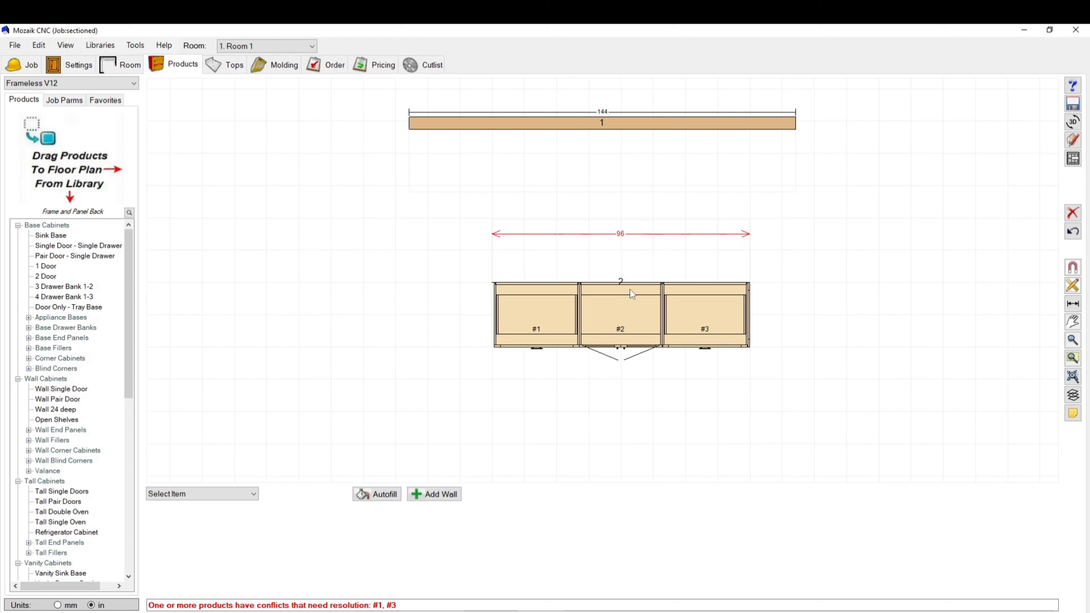
scroll(634, 302, up, 2)
click(780, 331)
drag(81, 145, 13, 128)
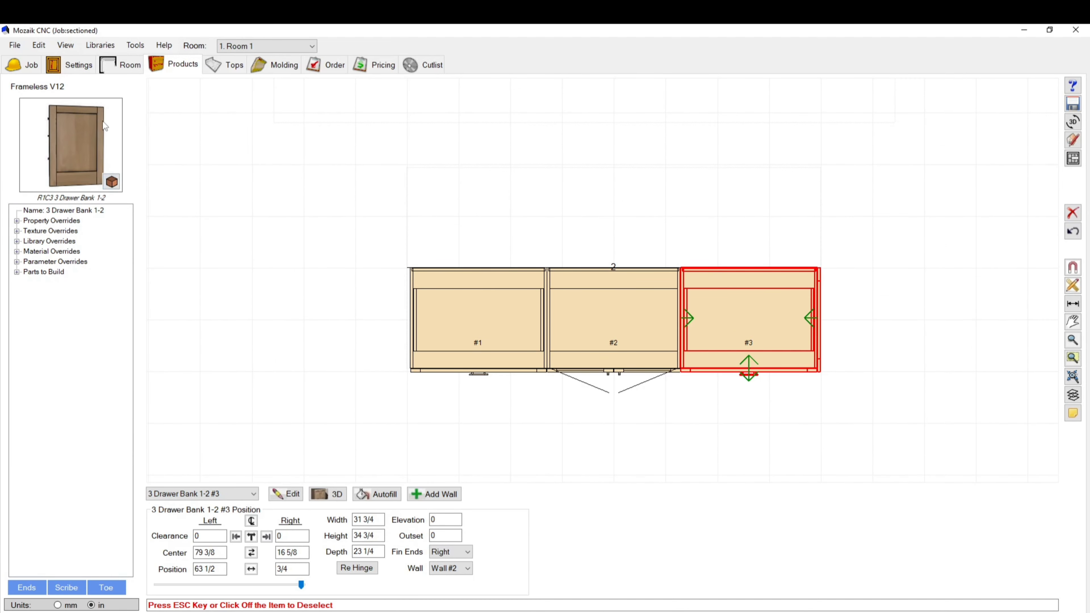
click(274, 228)
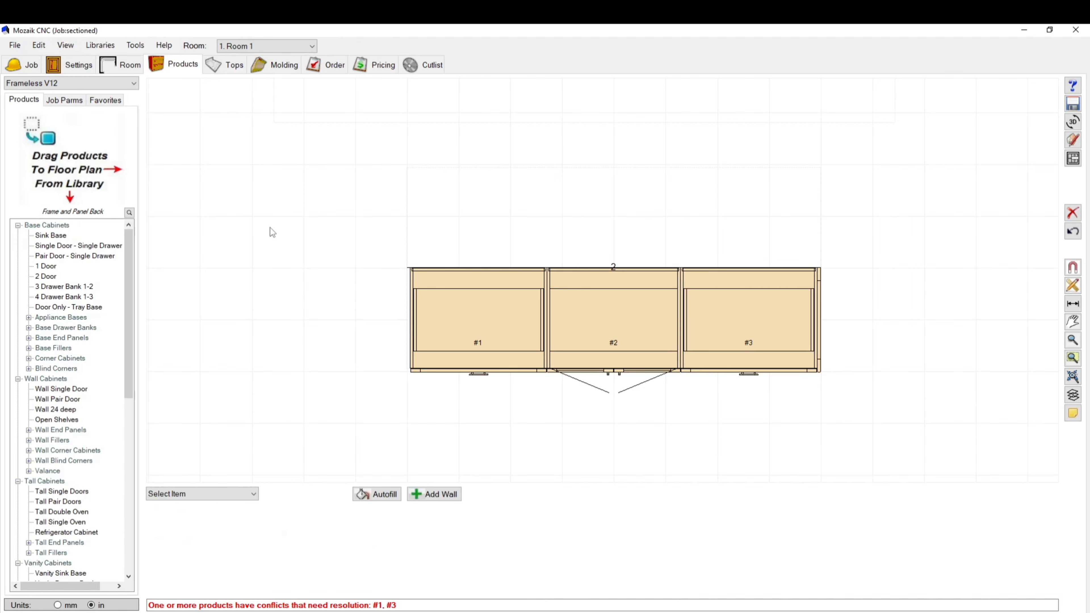
Place a Left End Panel from the base end panels against the left side of island cabinet #1.
scroll(328, 277, down, 1)
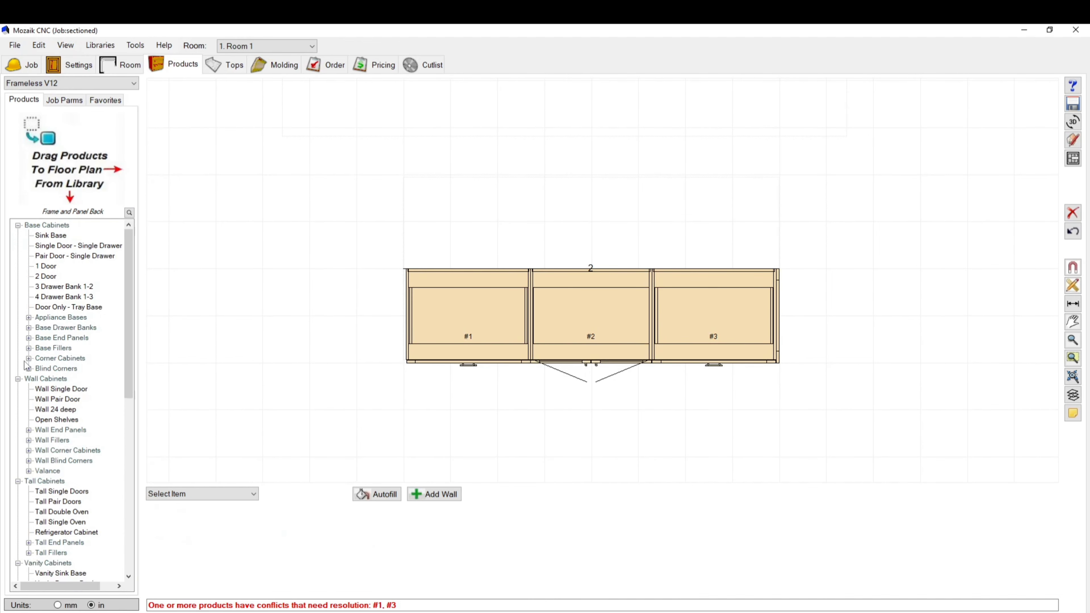
click(28, 338)
click(70, 348)
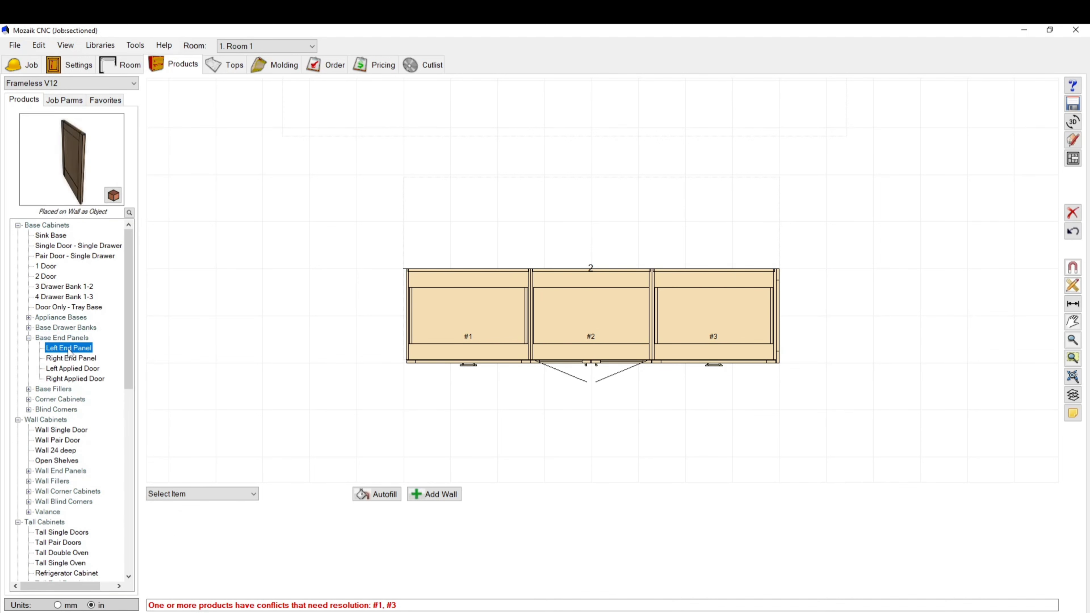
drag(113, 345, 389, 322)
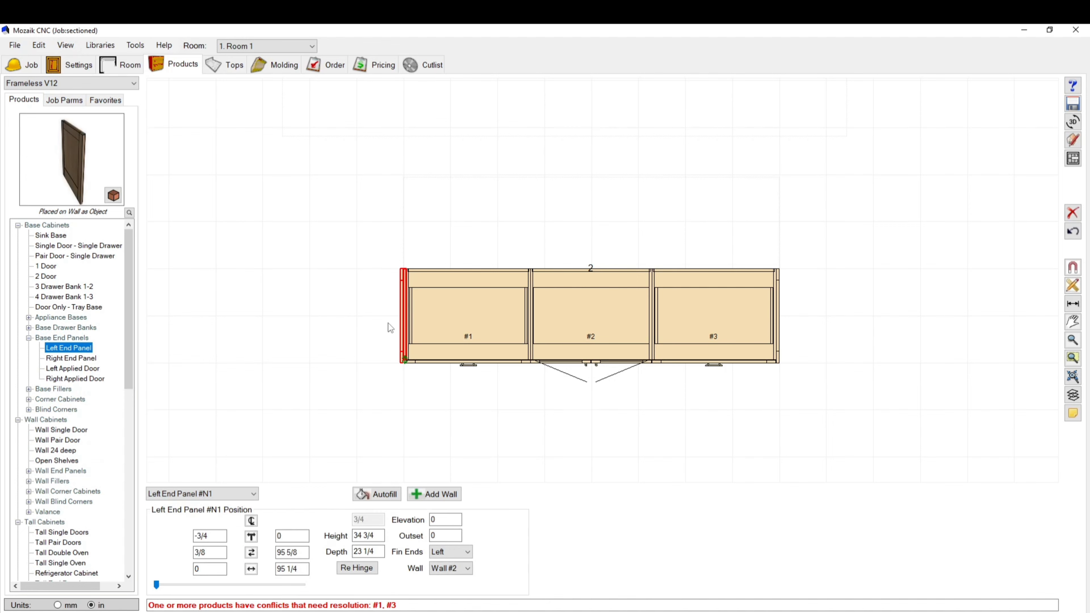
Open the placed Left End Panel in the product editor and examine its construction up close in the 3D preview.
scroll(402, 314, up, 5)
scroll(357, 325, down, 3)
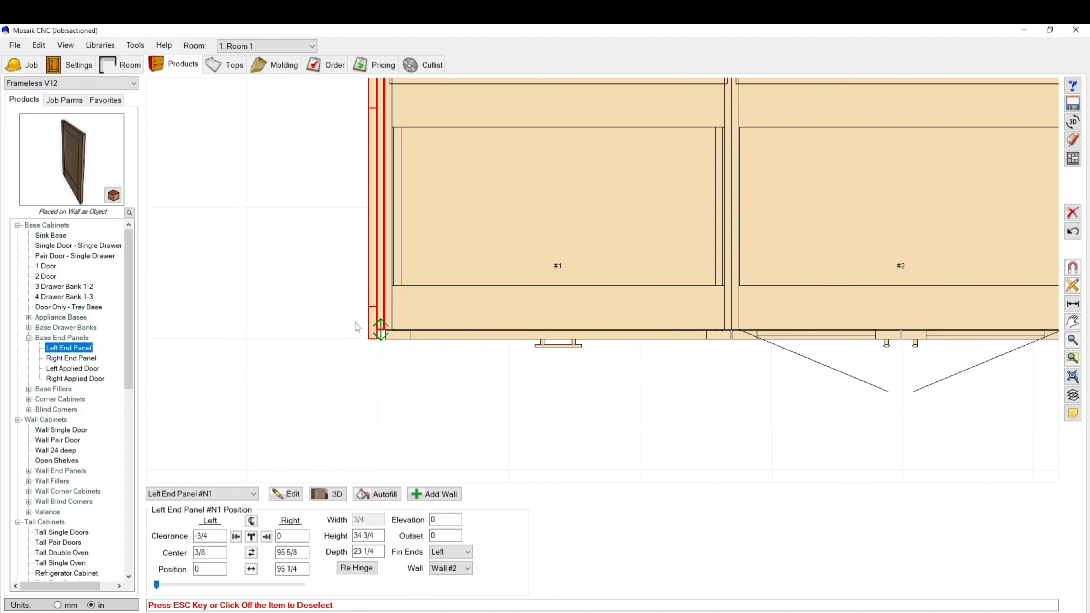
double_click(380, 241)
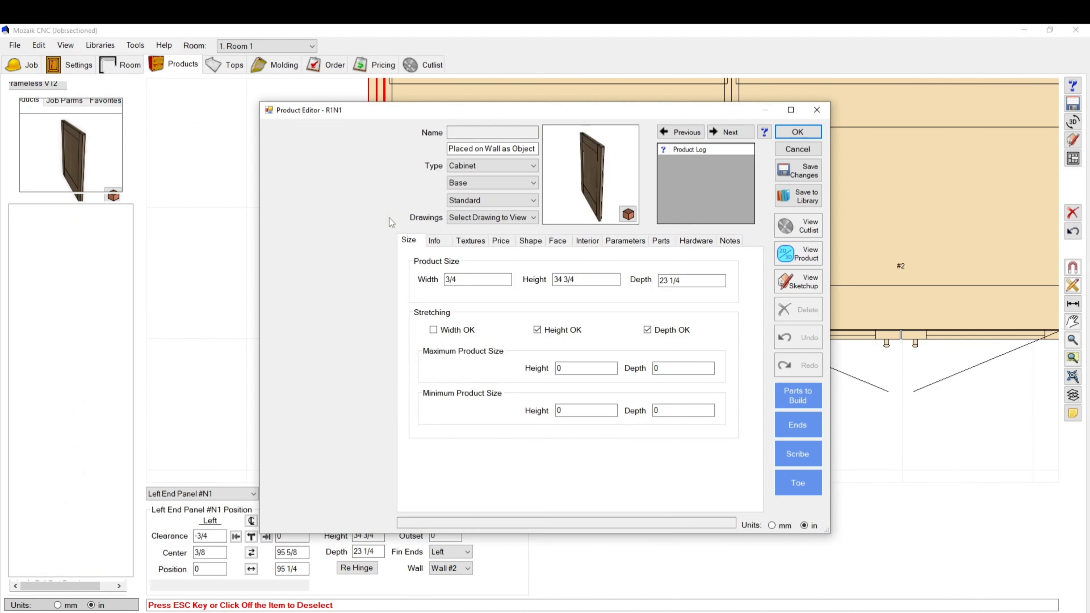
drag(621, 162, 572, 191)
scroll(591, 159, up, 3)
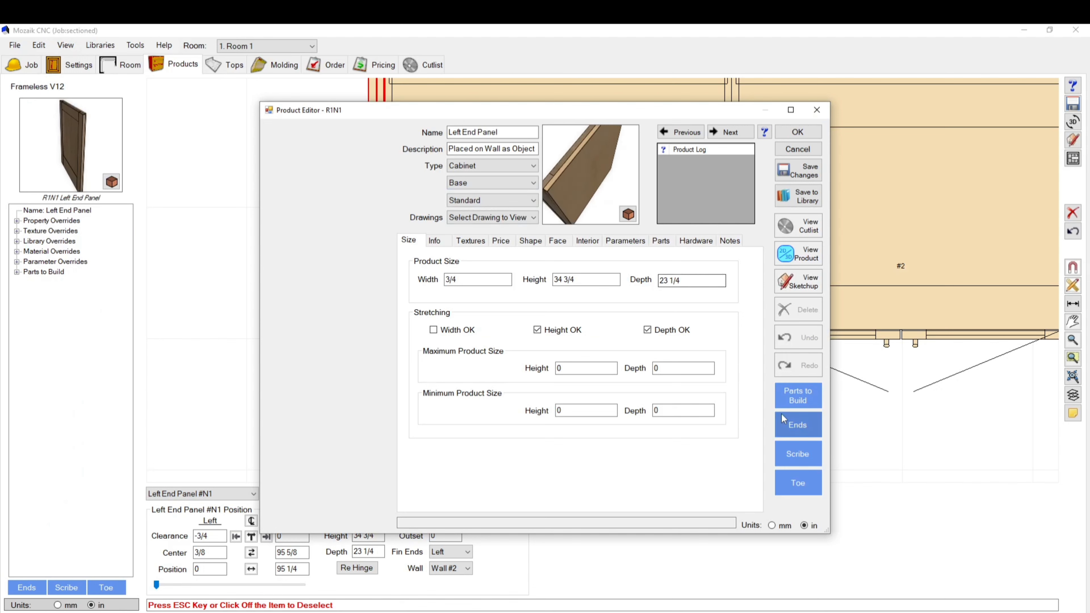
Try excluding the left end from the Left End Panel's parts to build, and restore it.
click(794, 393)
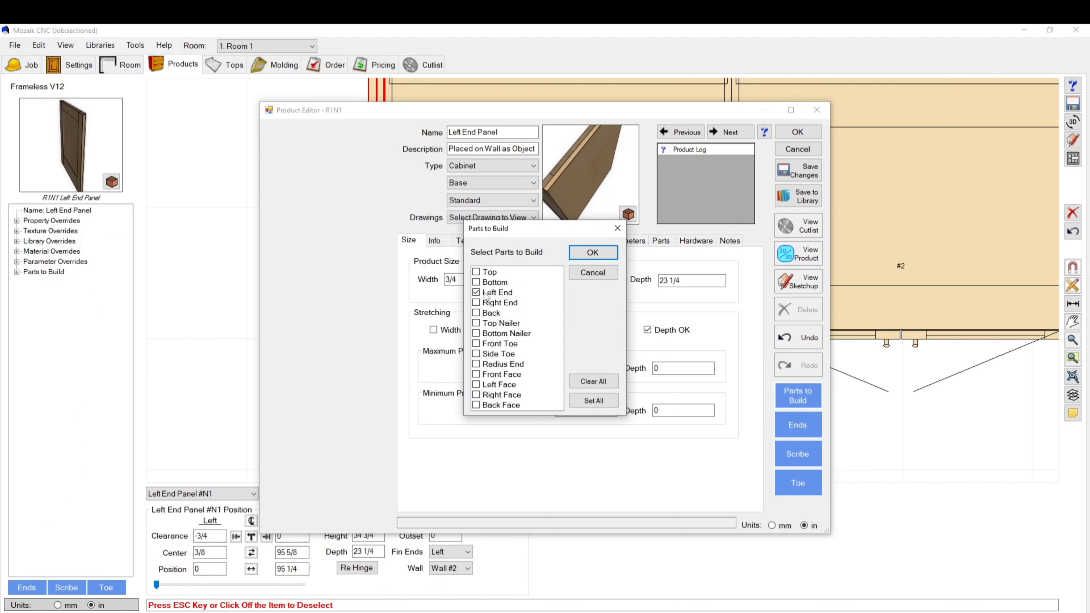
click(498, 292)
click(593, 253)
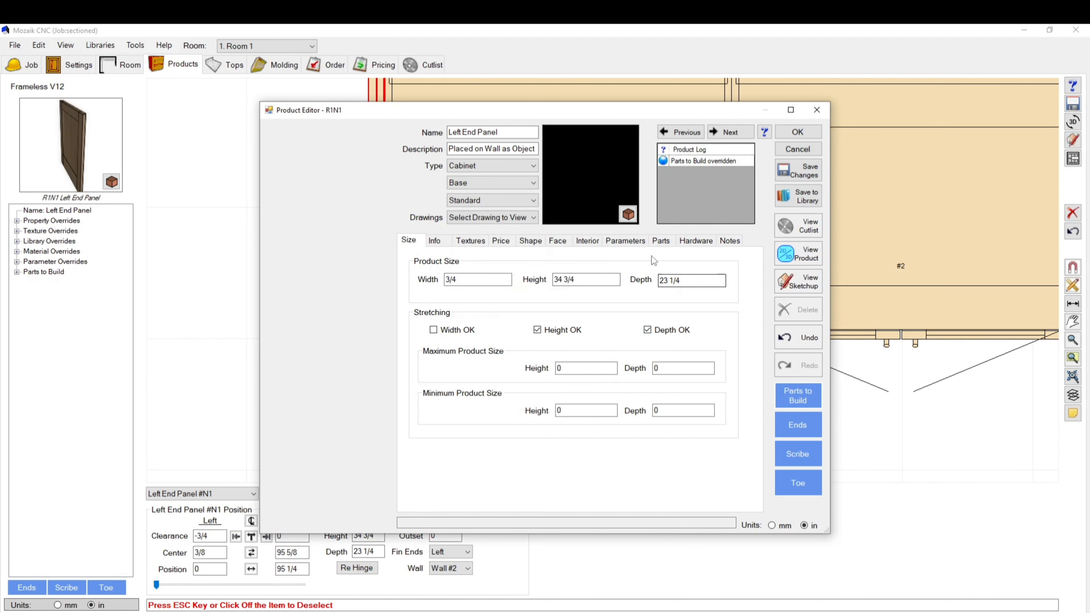
click(797, 395)
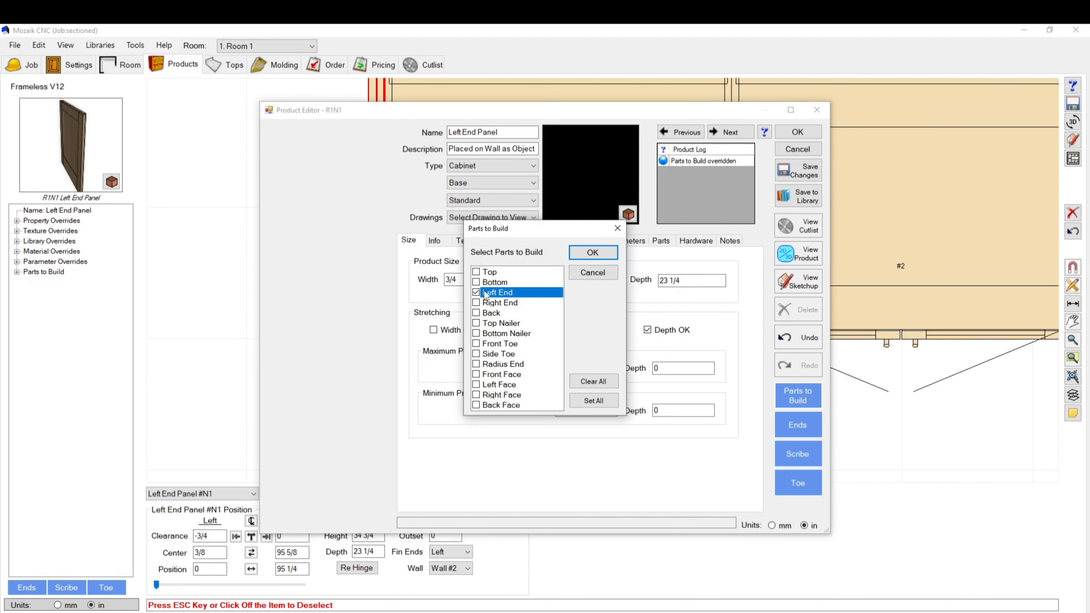
click(593, 252)
Drop the unfinished left end from the Left End Panel's parts by setting its quantity to 0, and accept the product changes.
click(660, 241)
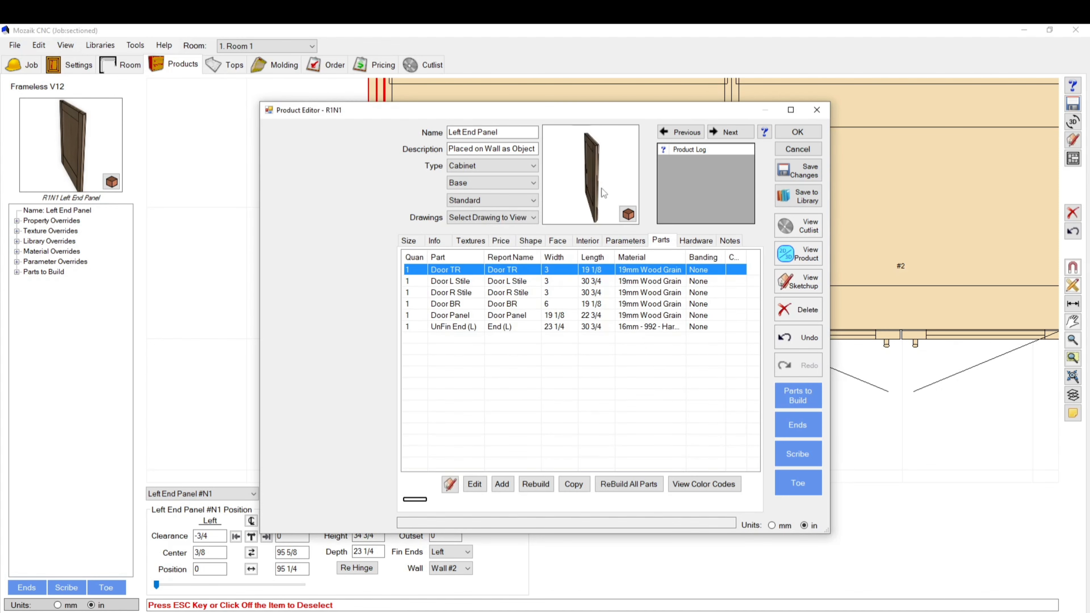
double_click(419, 327)
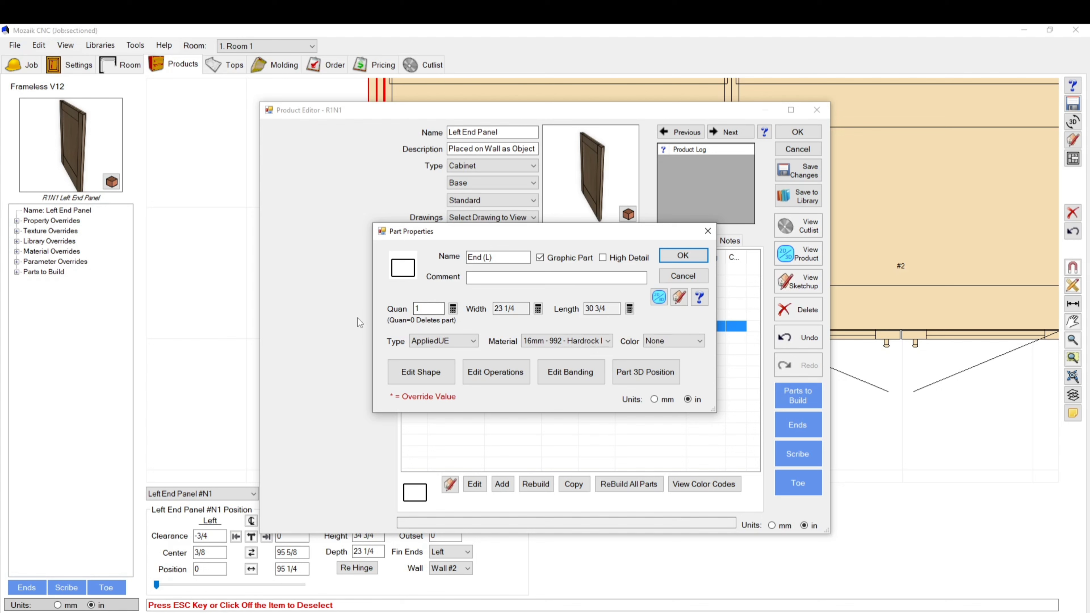
text(0)
key(Return)
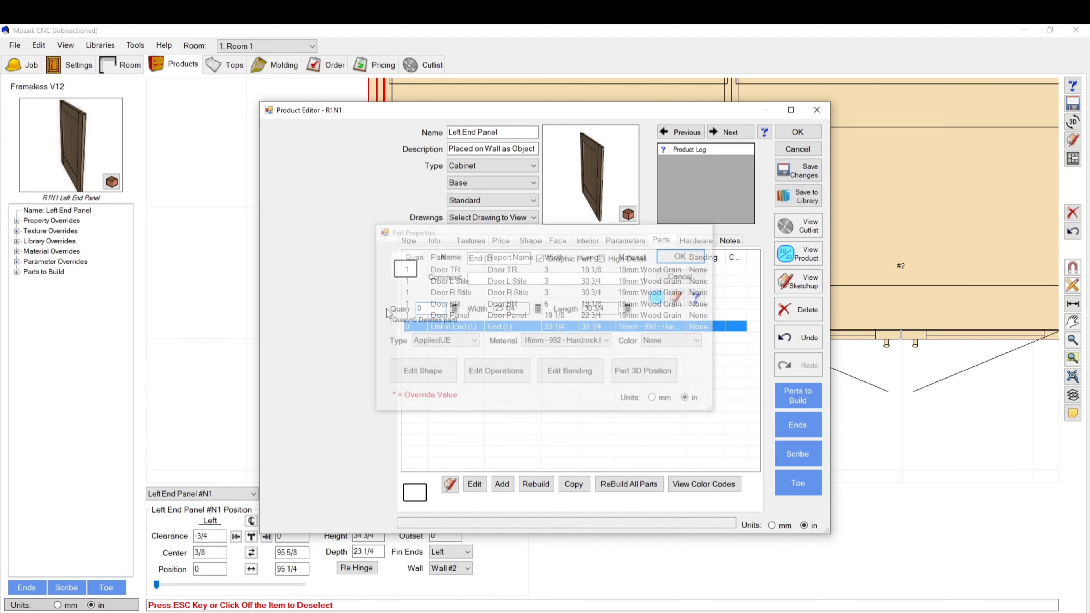
drag(590, 179, 614, 175)
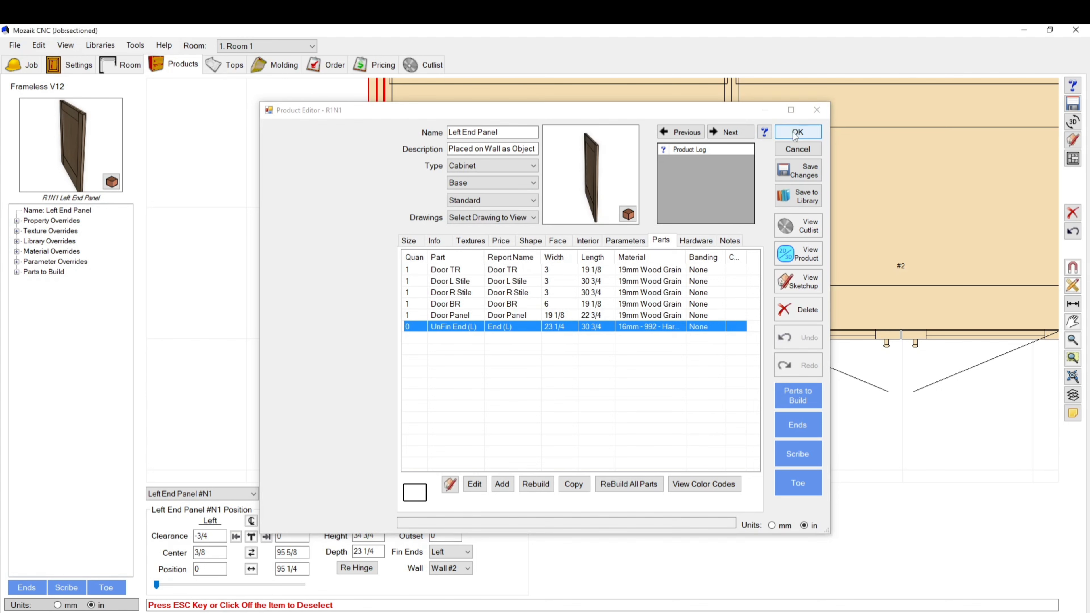
click(777, 136)
Shift the Left End Panel inward so that its left clearance is 0.
scroll(303, 279, up, 1)
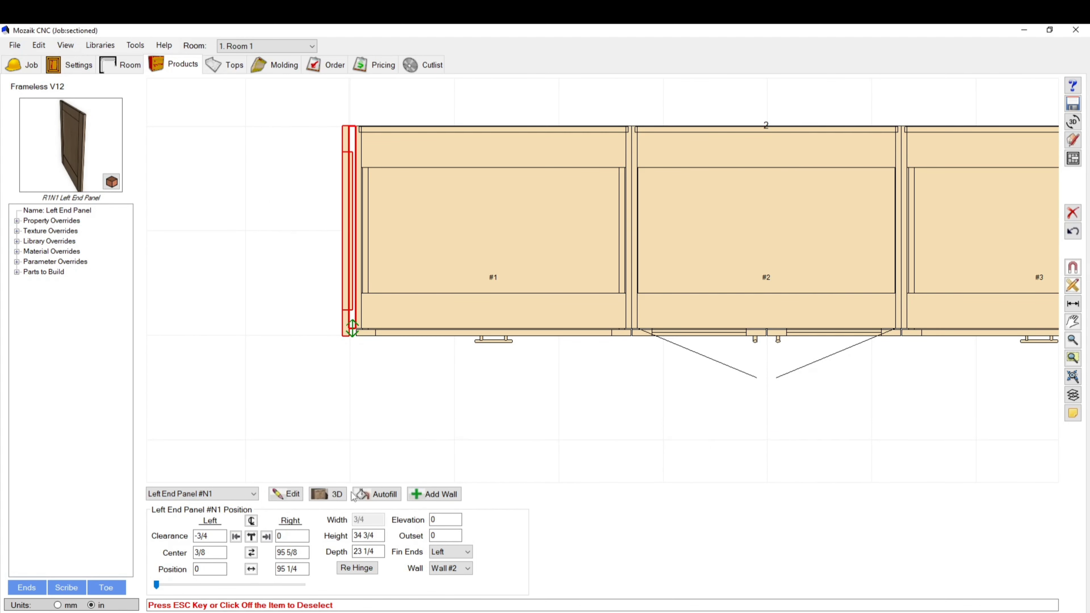
click(237, 536)
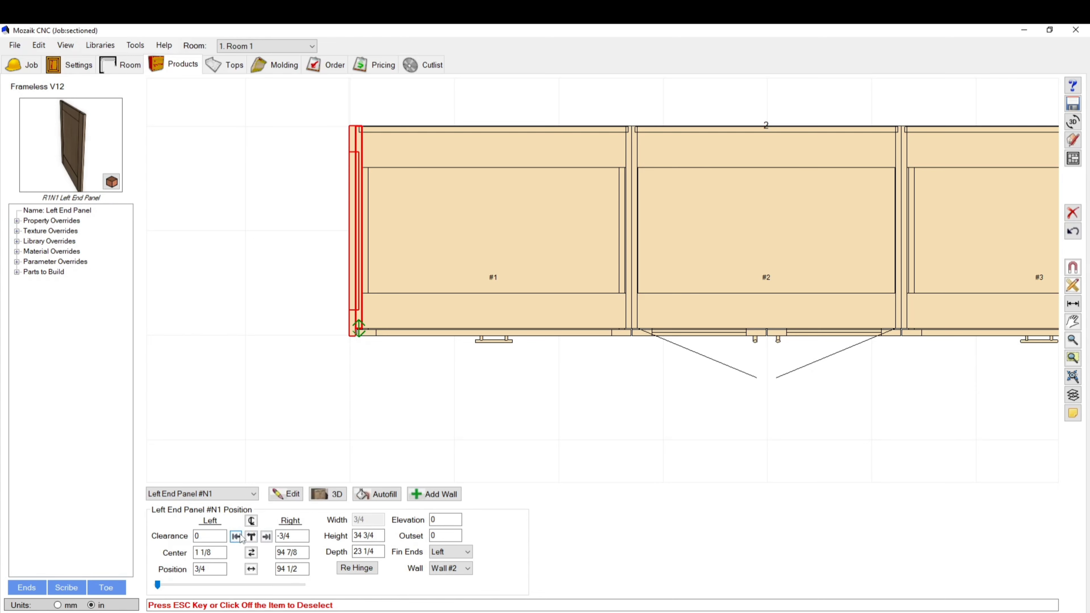
click(270, 411)
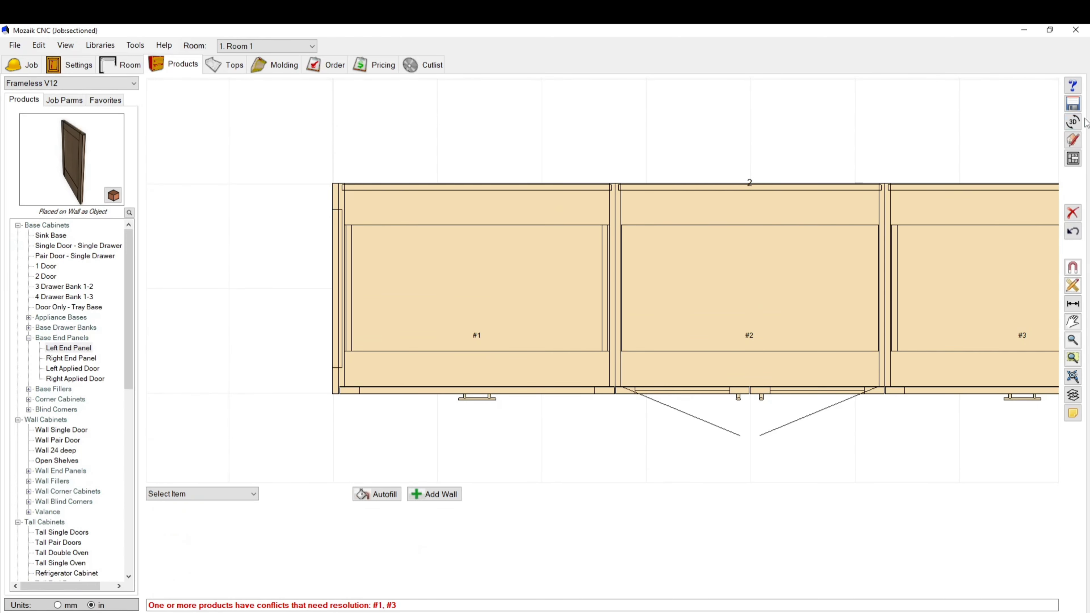
Examine the island and its left end panel in the room's 3D view.
click(1073, 122)
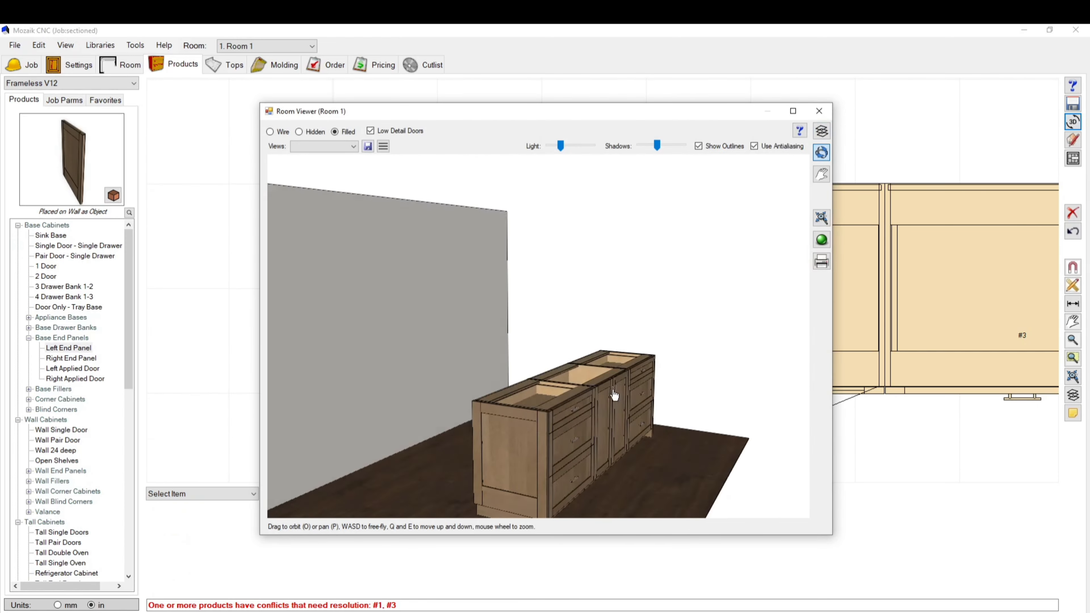
drag(615, 395, 602, 276)
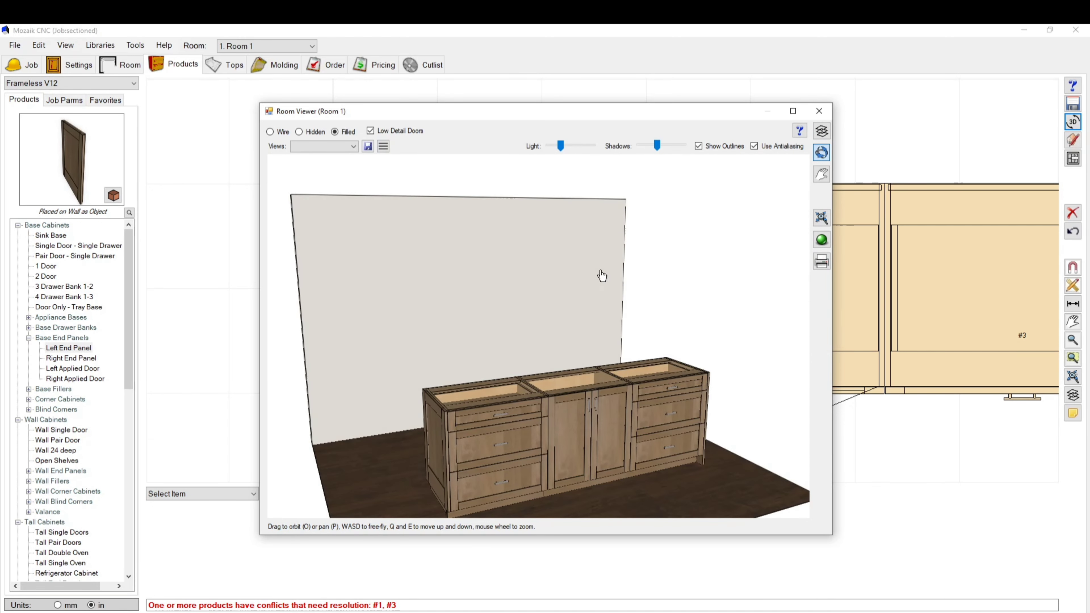
click(819, 110)
Add a Toe Height (ToeH) parameter override to the Left End Panel and set its value to 0.
scroll(313, 358, up, 3)
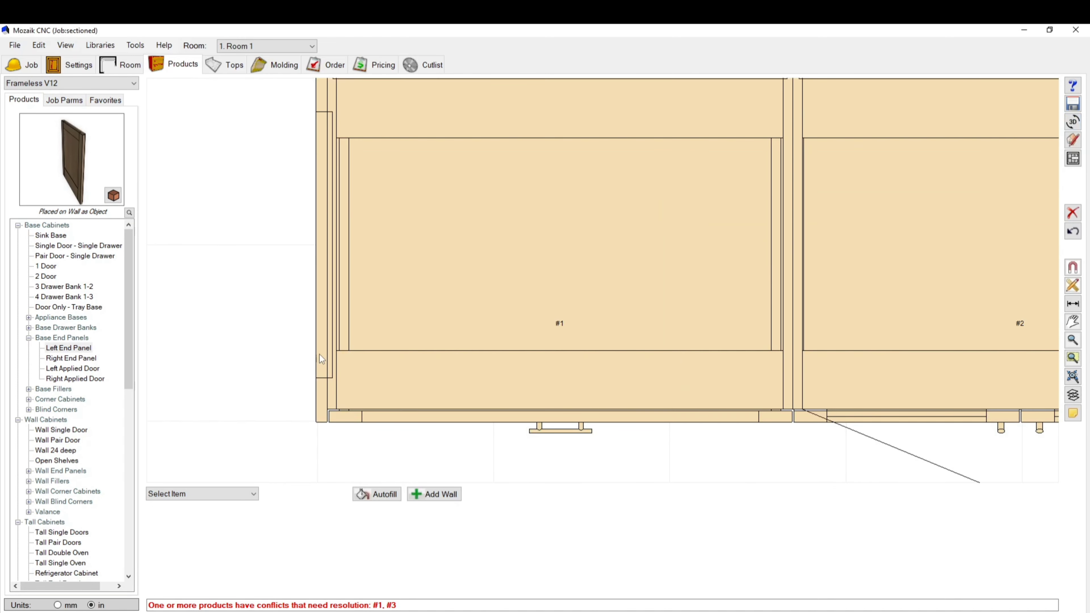
scroll(316, 151, up, 2)
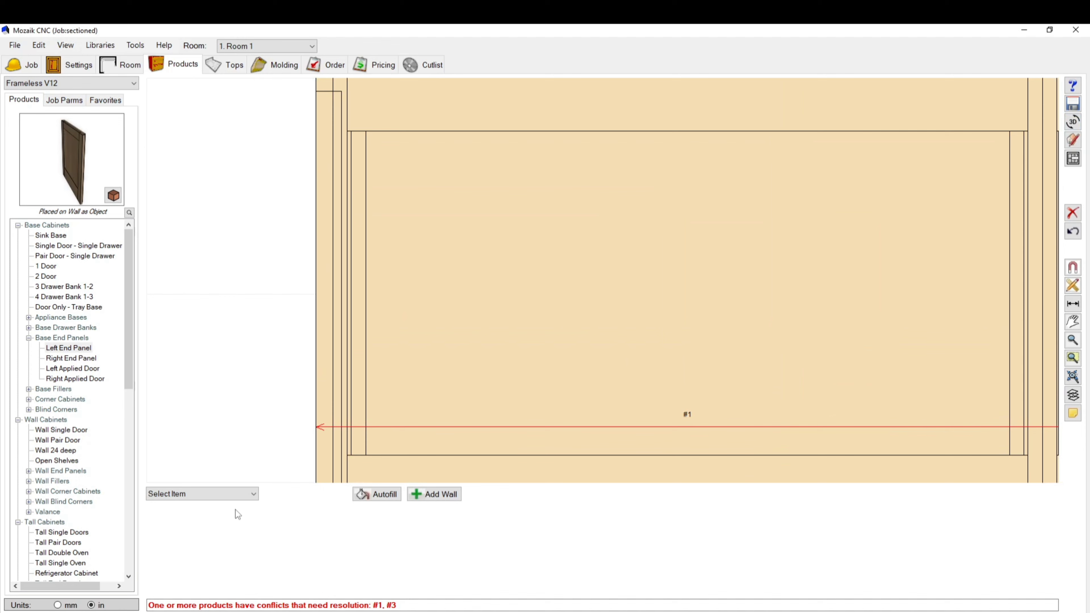
click(250, 493)
click(214, 552)
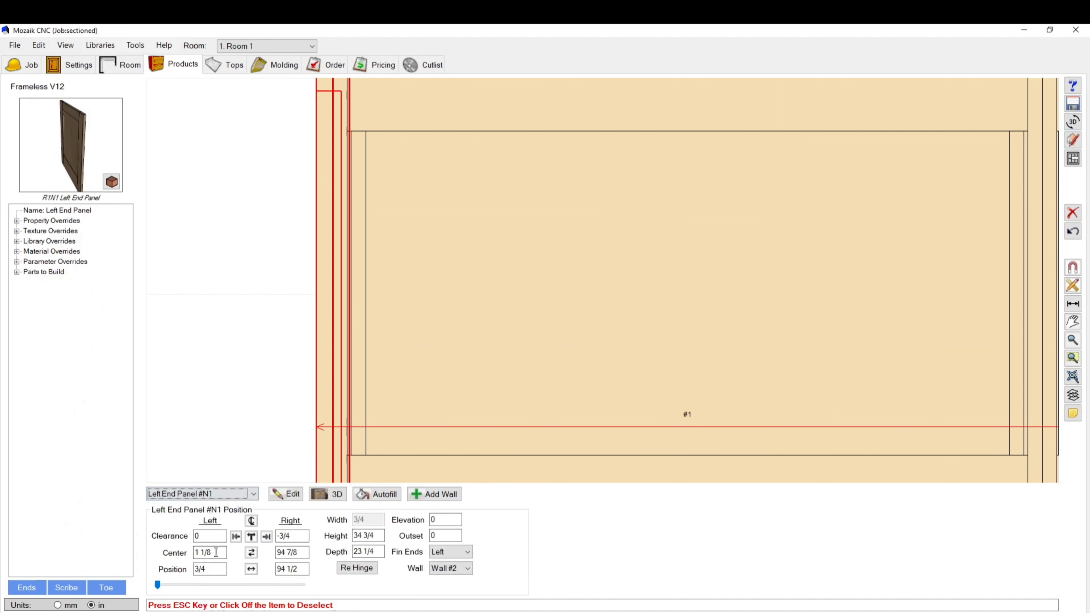
click(281, 494)
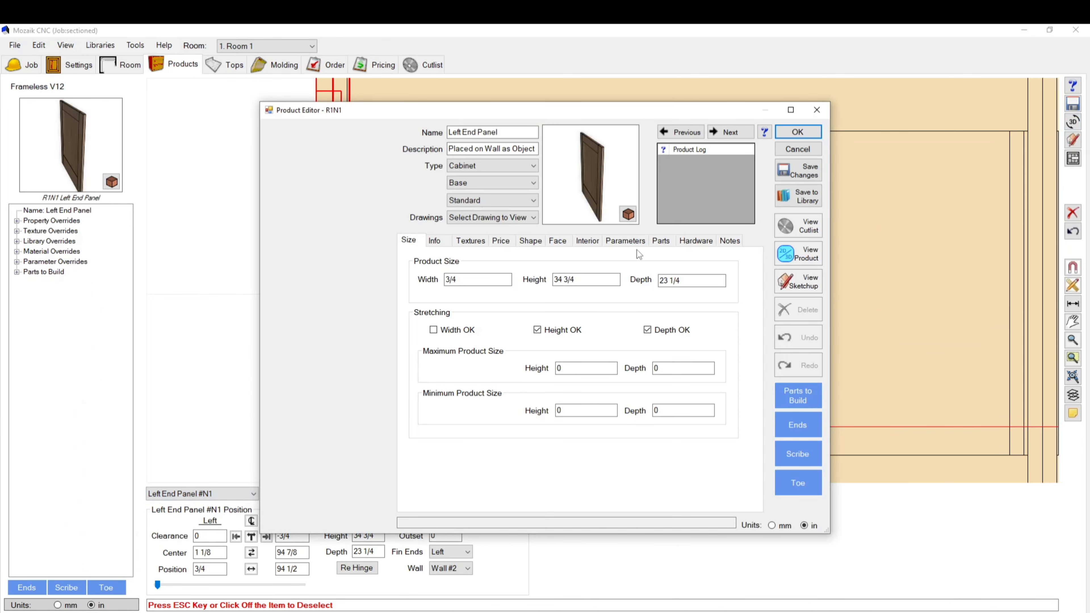
click(626, 240)
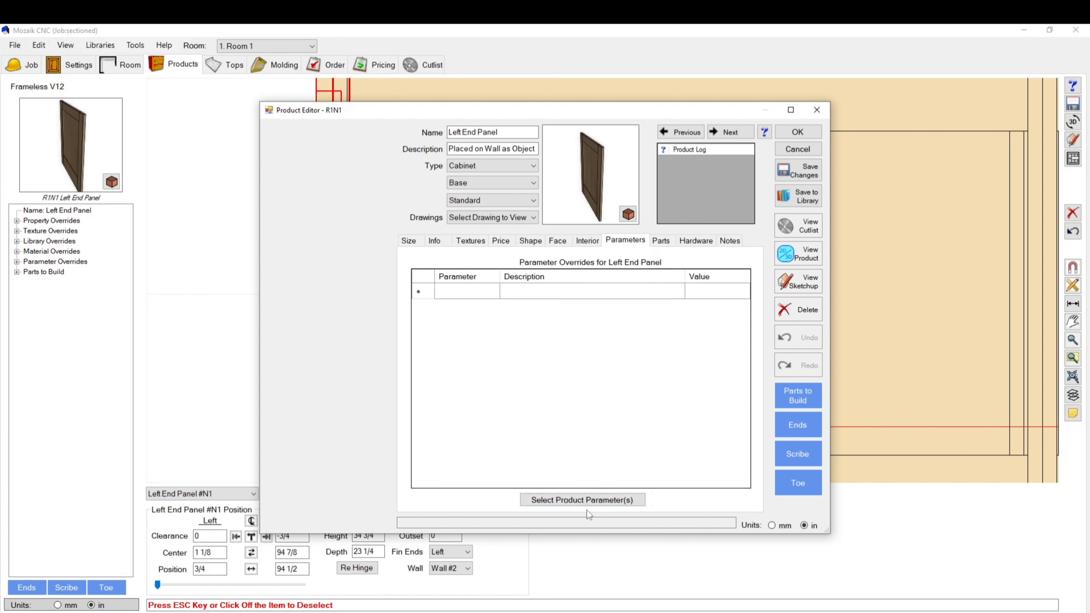
click(586, 502)
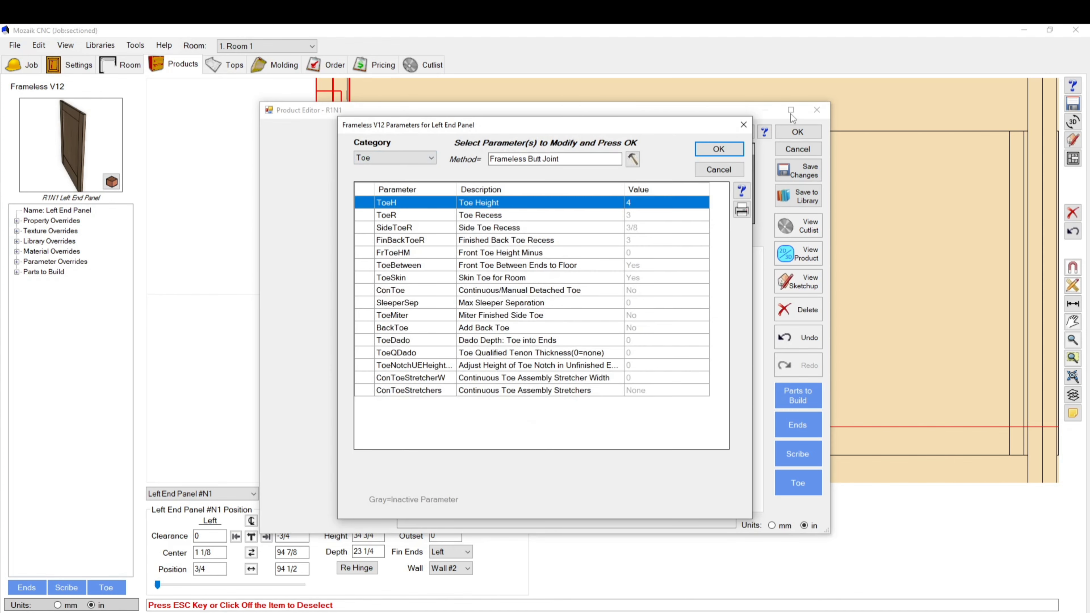
click(719, 148)
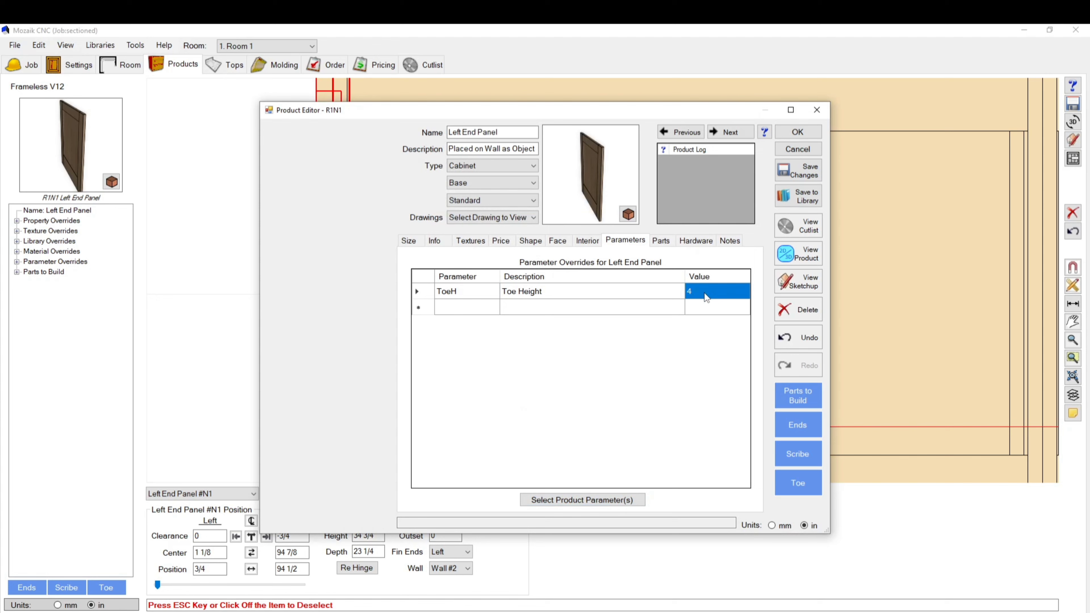
text(0)
key(Return)
click(797, 132)
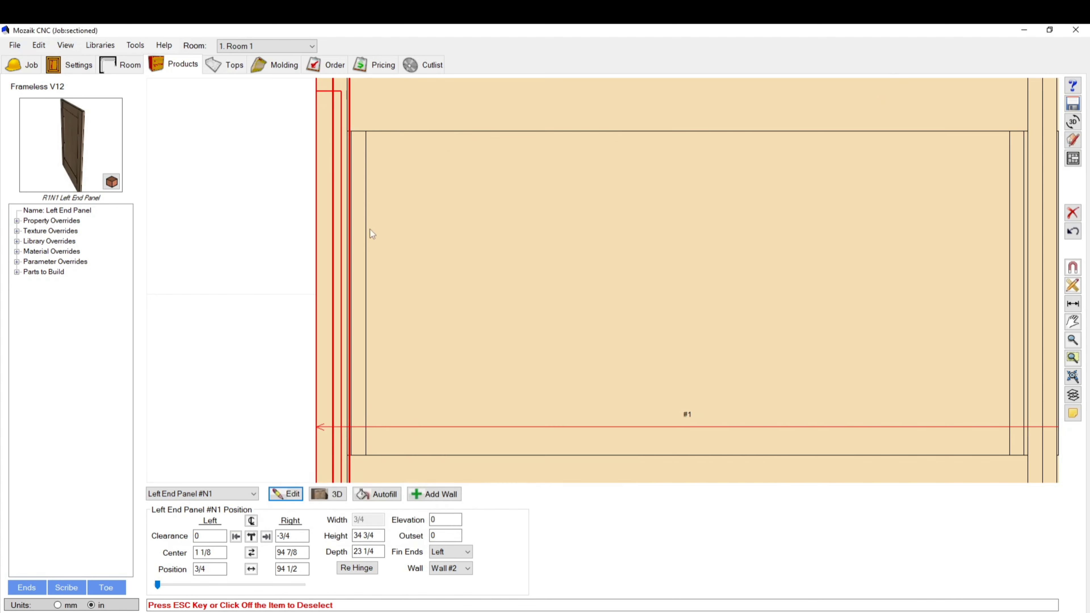
scroll(370, 234, down, 3)
click(380, 132)
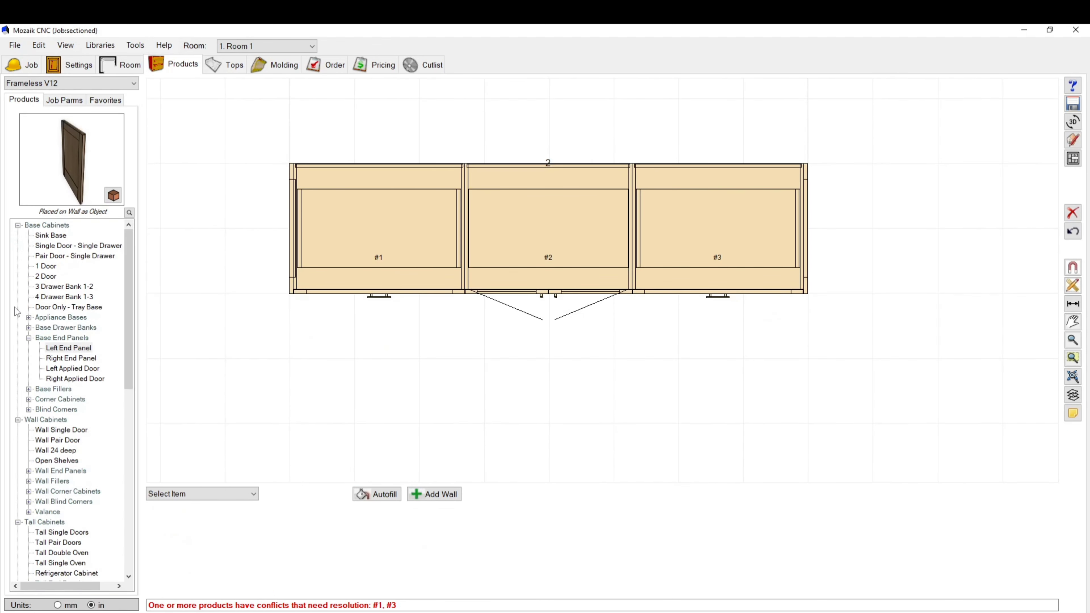
Place a Base Panel Back 96 in wide along the back of the three island cabinets.
scroll(83, 382, down, 15)
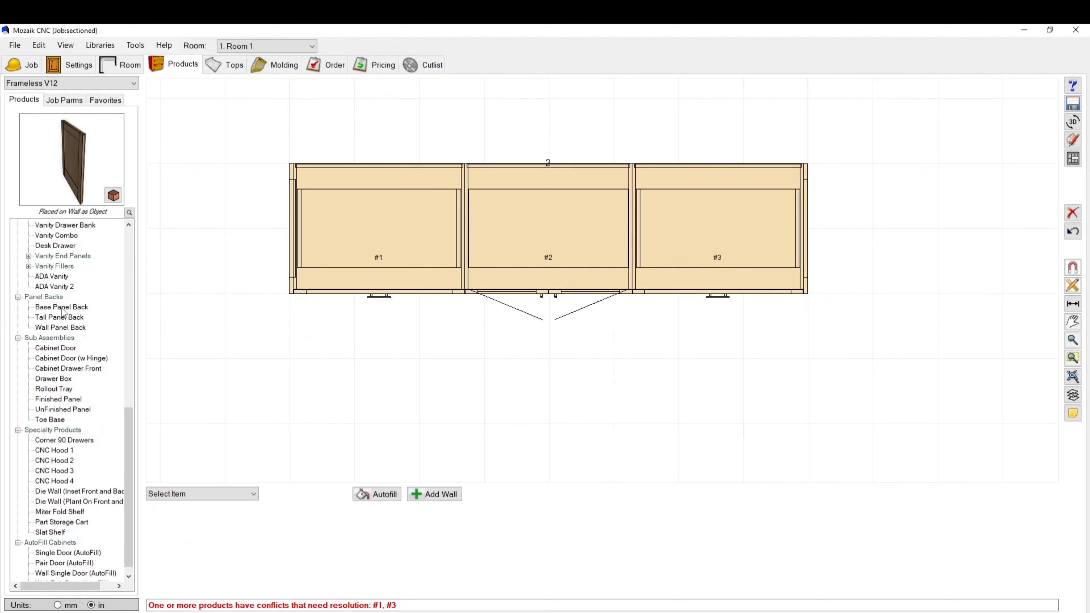
click(63, 307)
mouse_move(293, 182)
mouse_down()
mouse_move(126, 225)
mouse_move(65, 310)
mouse_move(236, 214)
mouse_move(526, 154)
mouse_move(537, 168)
mouse_move(296, 163)
mouse_up()
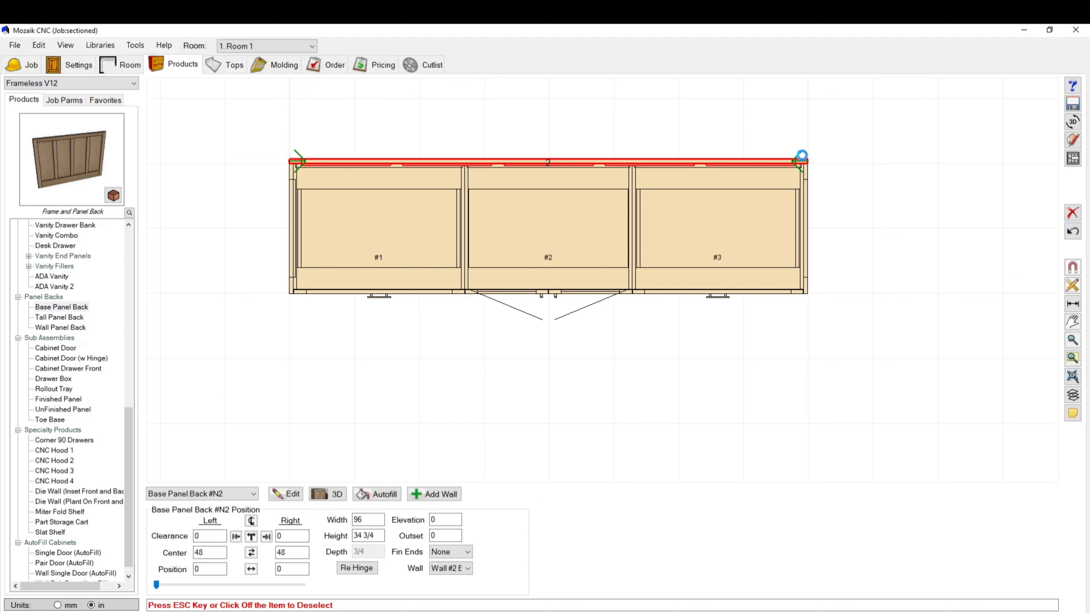
Examine the island with its panel back in the room's 3D view.
click(1074, 159)
click(1073, 122)
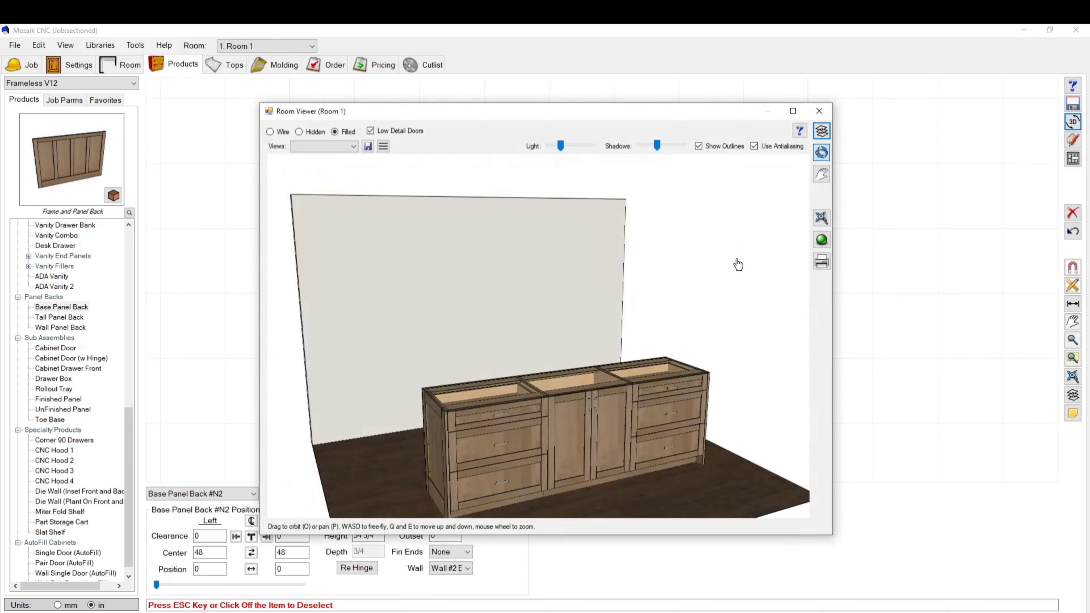
drag(681, 334, 622, 358)
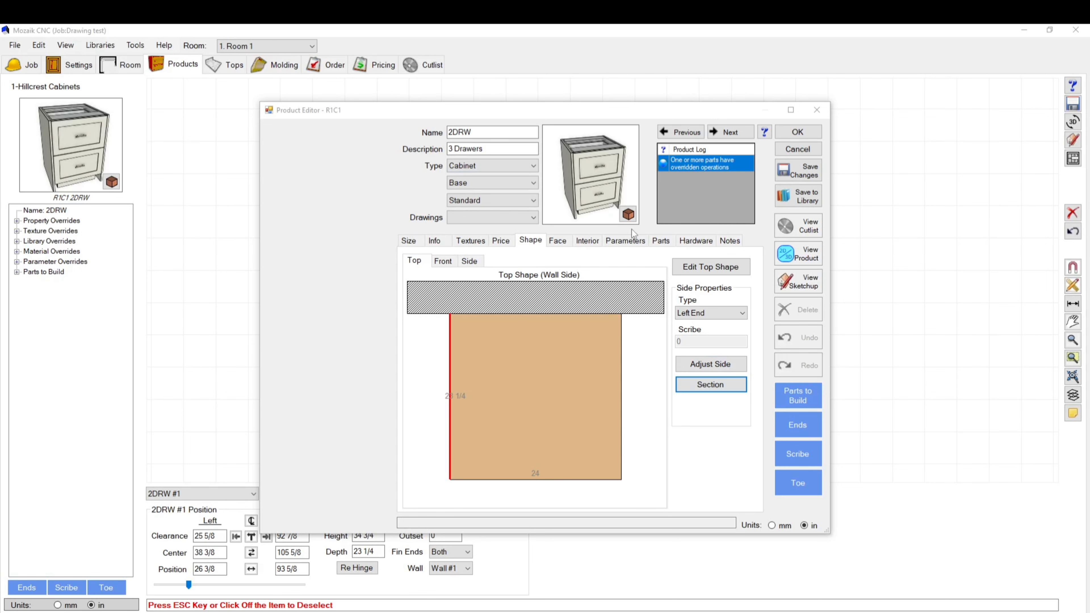
Apply the 2.5 Shaker door style to the left end section of the 2DRW cabinet, accepting the routed door options.
click(710, 386)
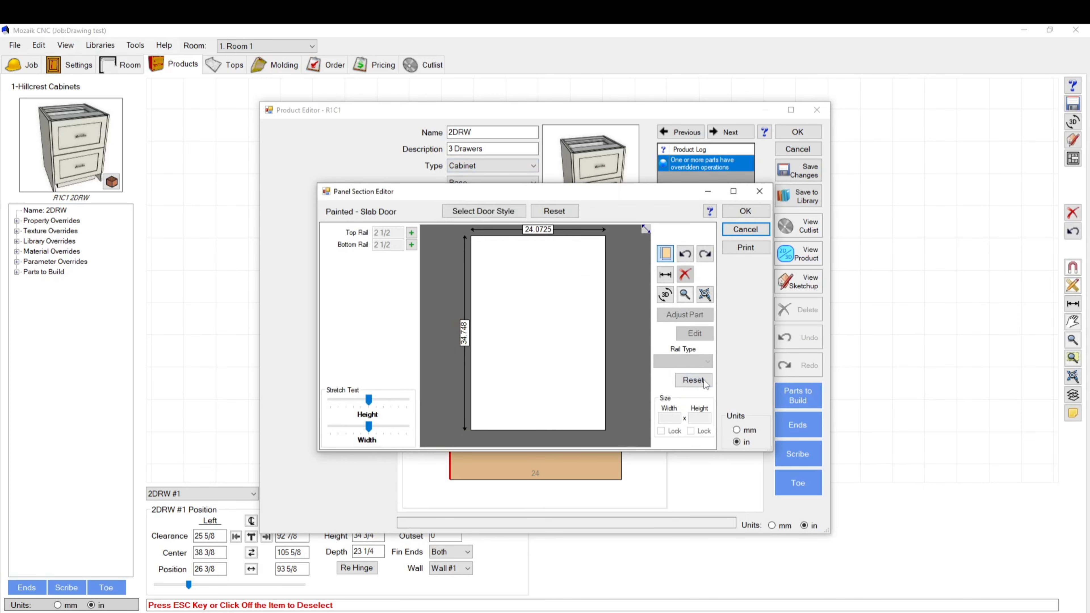
click(464, 209)
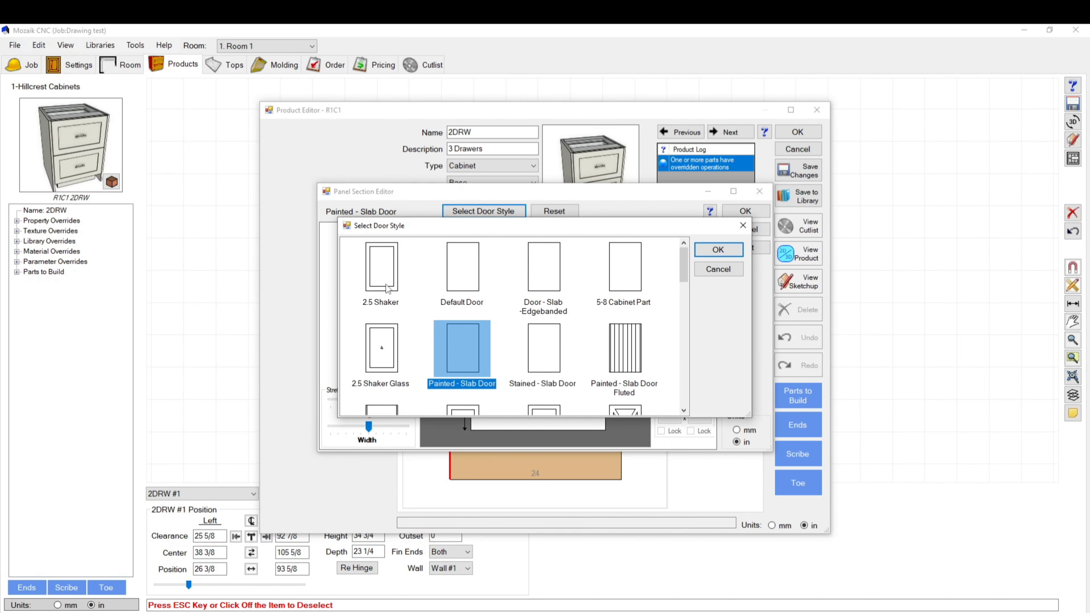
click(388, 289)
click(728, 250)
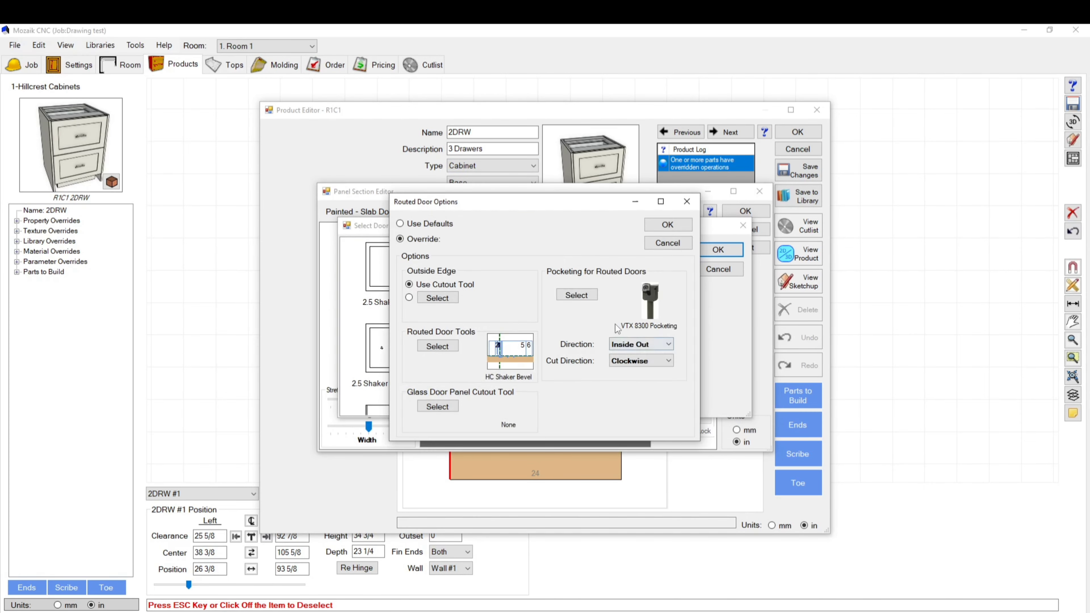
click(668, 224)
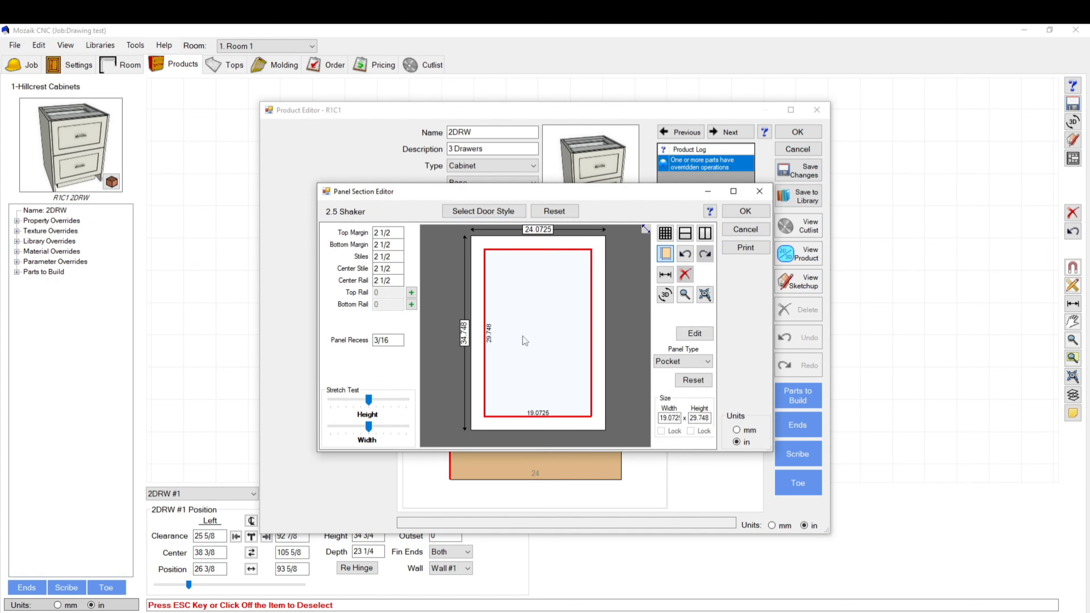
Add X Diagonal special mullions with a width of 2 in to the shaker panel.
right_click(536, 319)
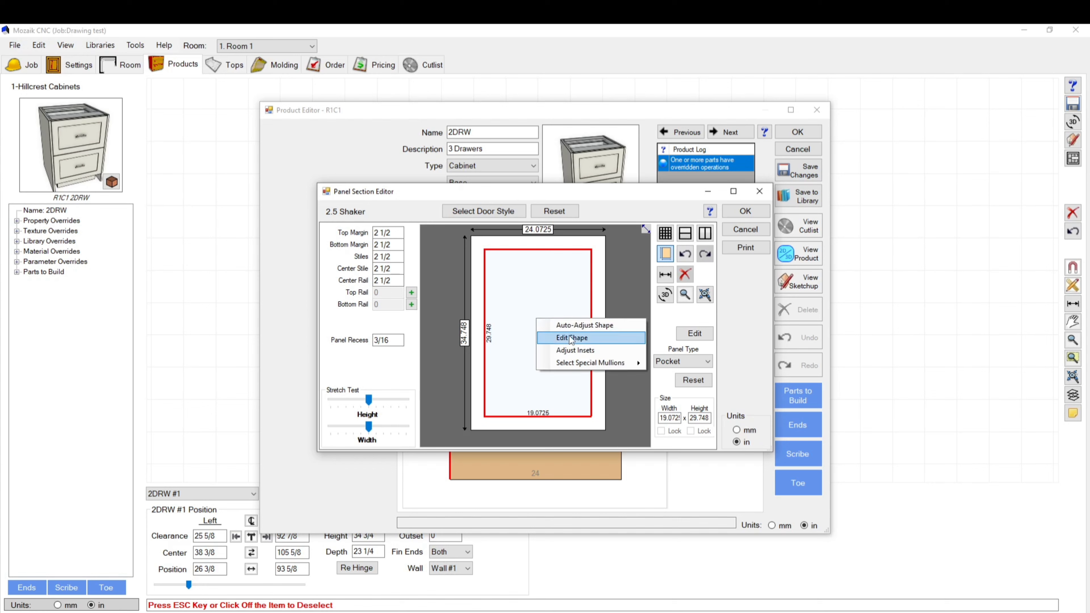
mouse_move(584, 367)
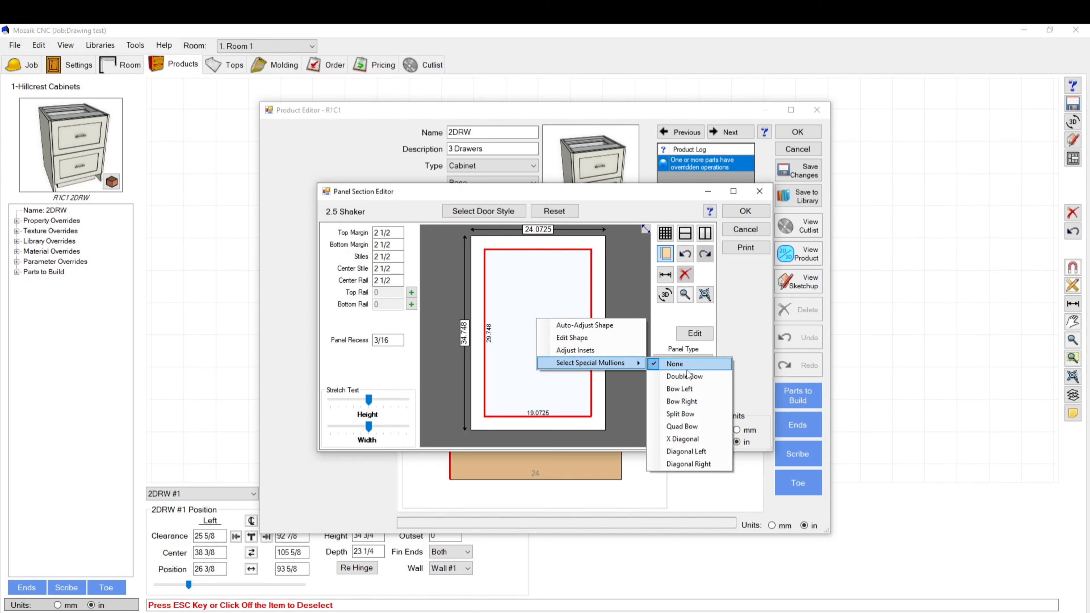
click(682, 439)
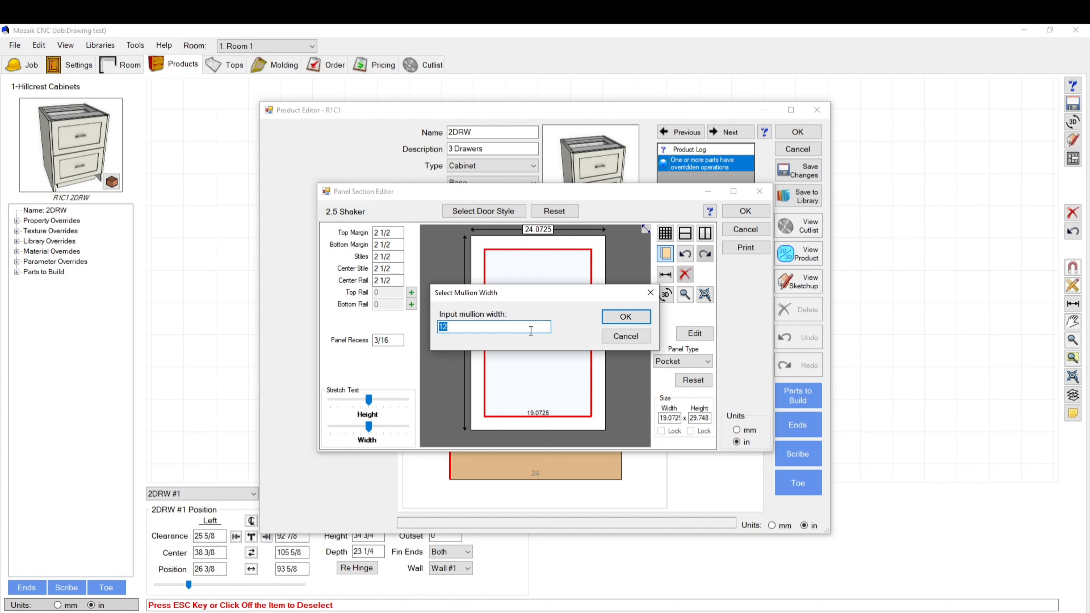
key(Return)
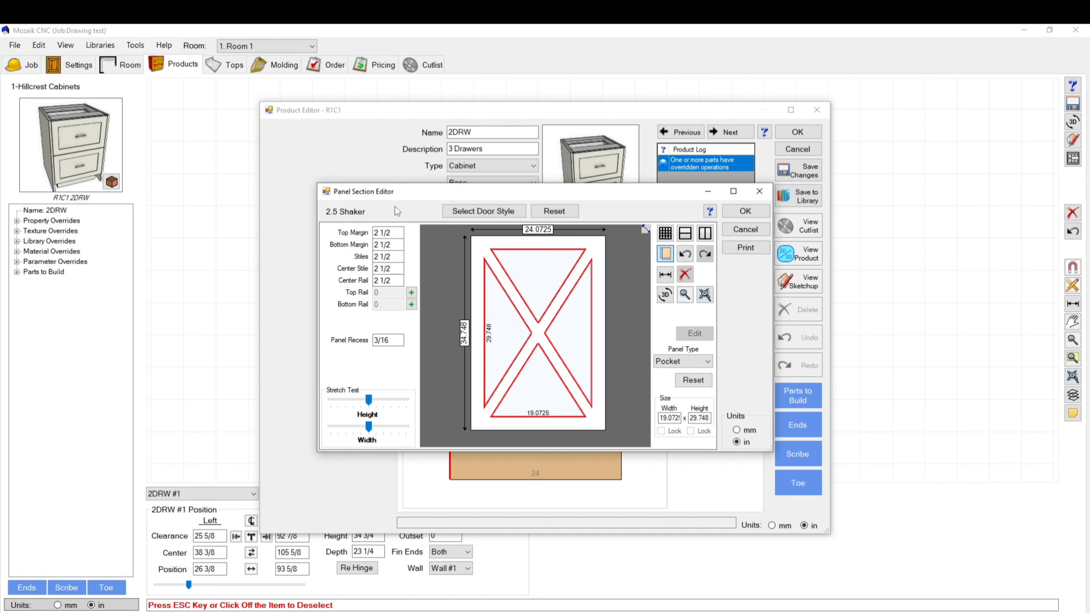
Apply X Diagonal special mullions with a width of 4 in to the shaker panel.
right_click(550, 356)
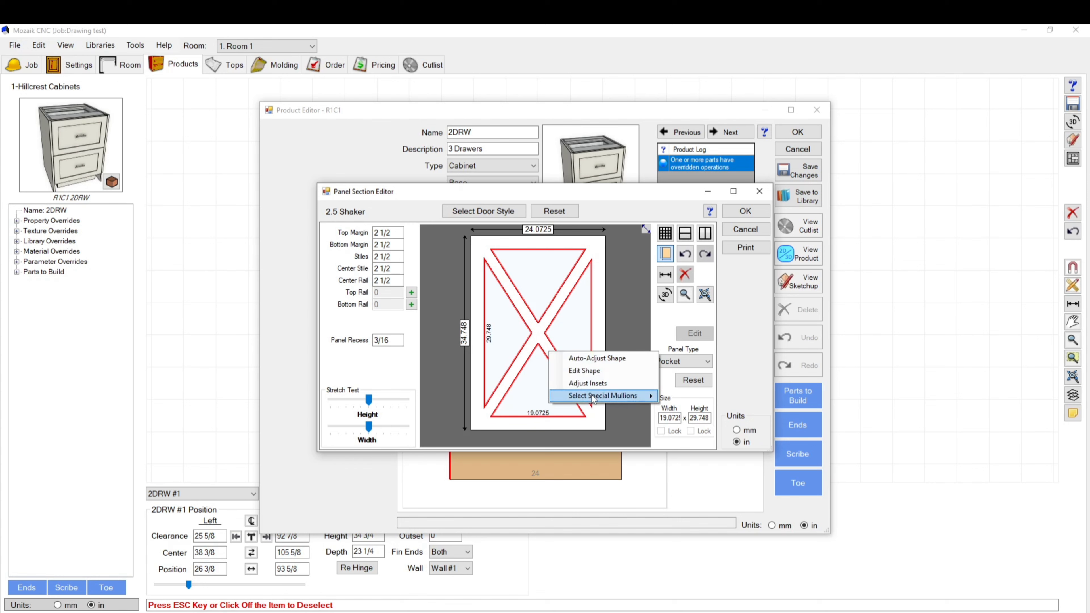
mouse_move(592, 397)
click(697, 473)
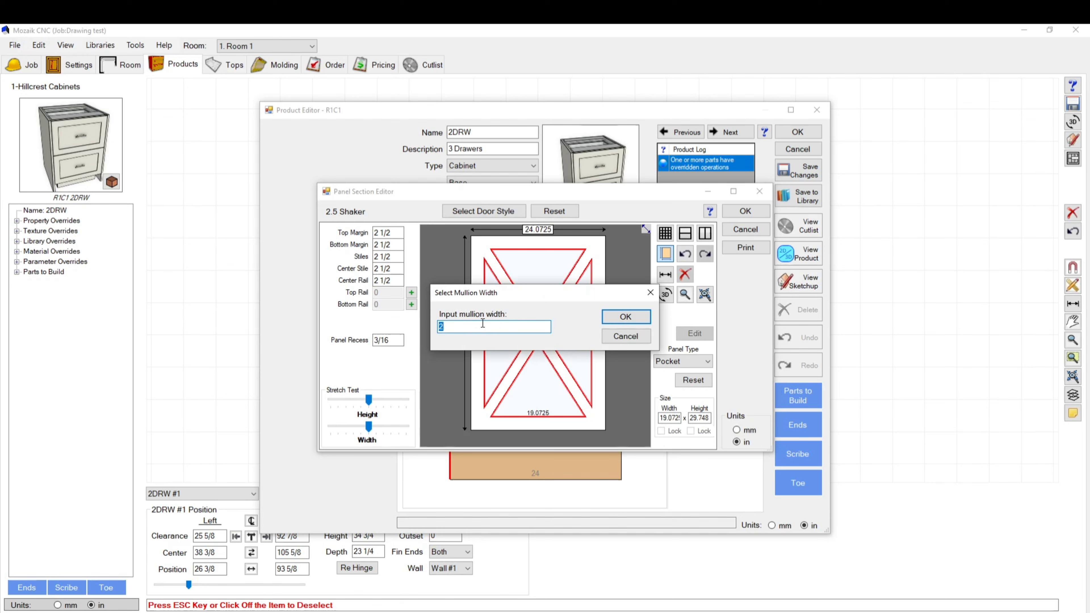
text(4)
key(Return)
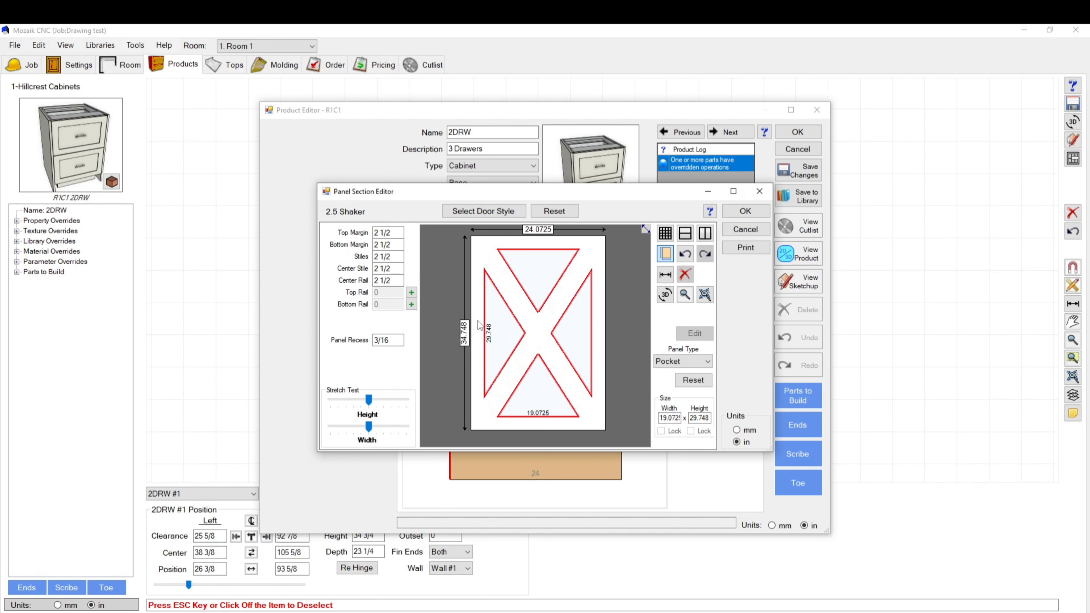
Set the height of the shaker panel's bottom rail to 4 in.
click(532, 424)
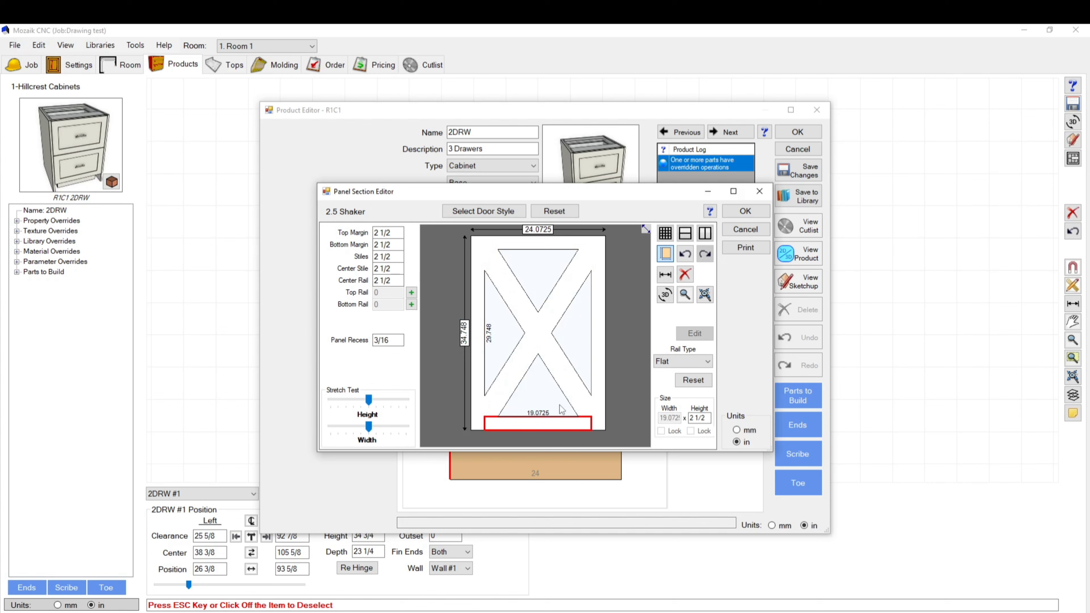
click(705, 417)
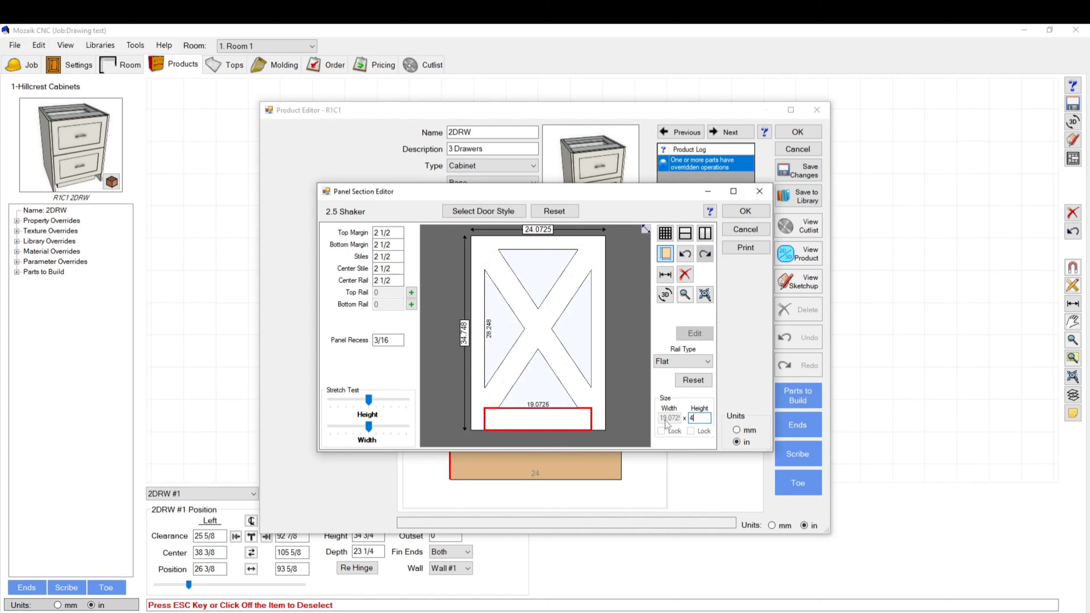
Accept the shaker panel section edits for the cabinet's left end.
click(745, 211)
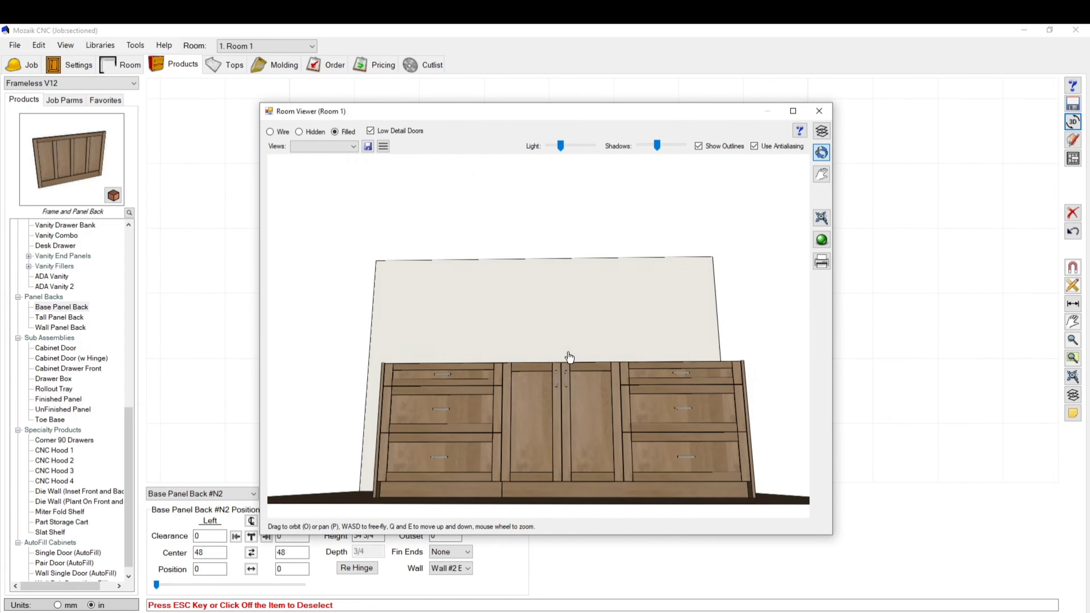
Inspect the island's fronts and end from another angle in the 3D room view, and close the viewer.
drag(570, 357, 730, 389)
click(819, 111)
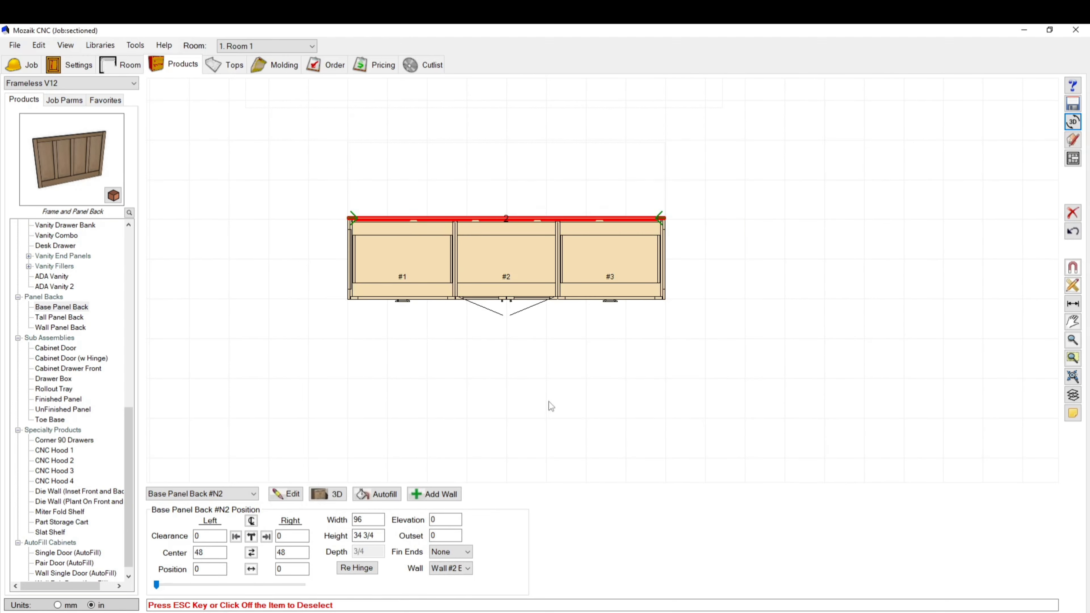
Place a Wall Pair Door cabinet on wall 1 with a left clearance of about 14 3/8 in.
scroll(510, 334, down, 1)
scroll(486, 134, up, 5)
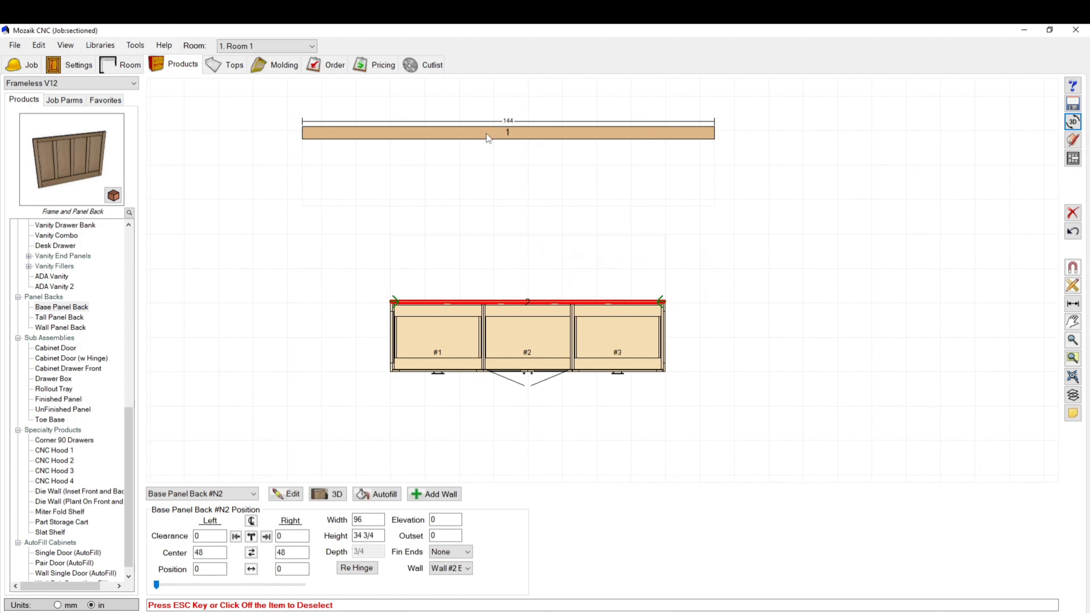
click(238, 227)
scroll(58, 278, up, 12)
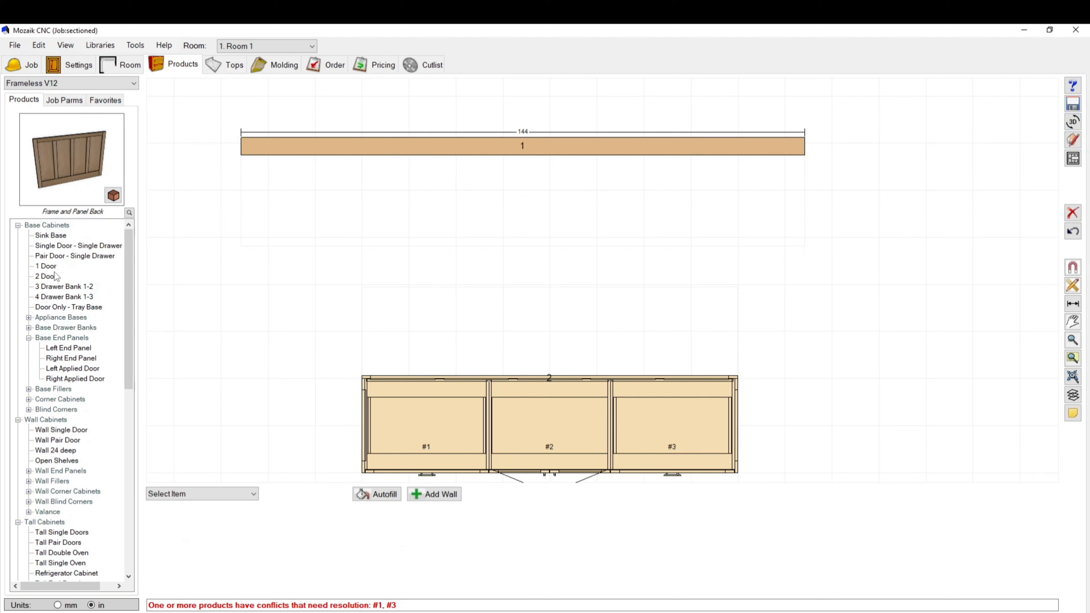
scroll(48, 396, down, 1)
drag(64, 409, 403, 172)
drag(299, 177, 358, 178)
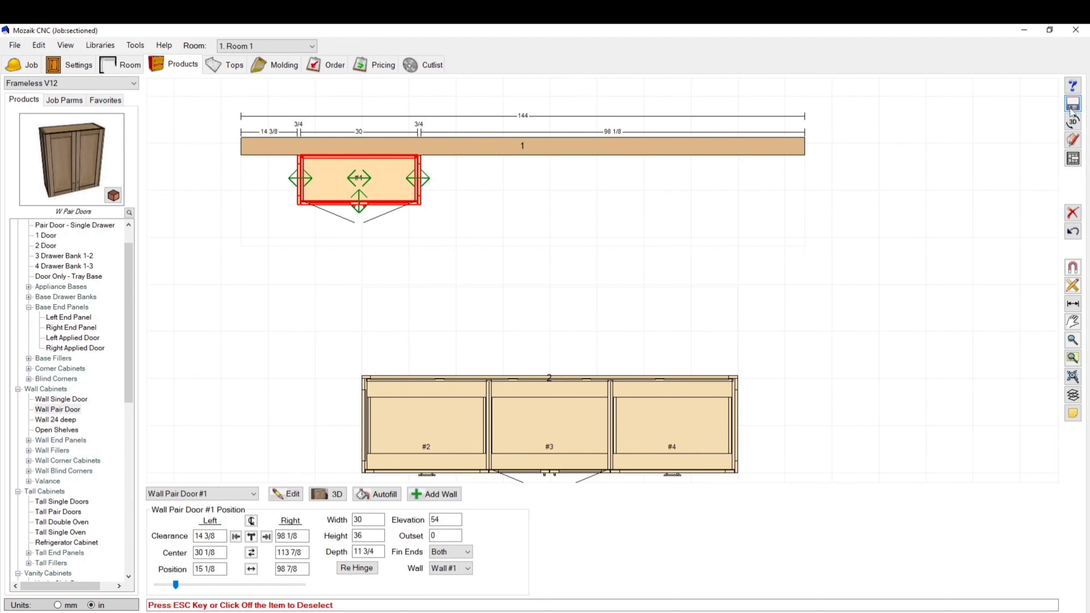
Examine the wall cabinet's end panel and the island end in the 3D room view, and return to the deselected plan.
click(1072, 122)
mouse_move(442, 277)
mouse_down()
mouse_move(390, 280)
mouse_move(433, 276)
mouse_up()
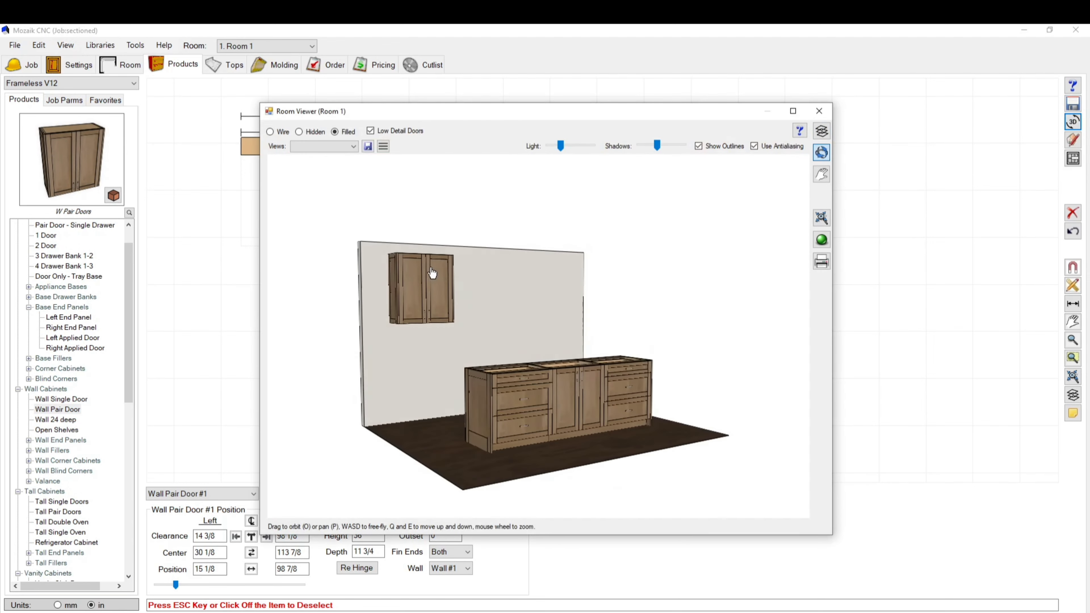
scroll(370, 280, up, 3)
drag(343, 280, 375, 293)
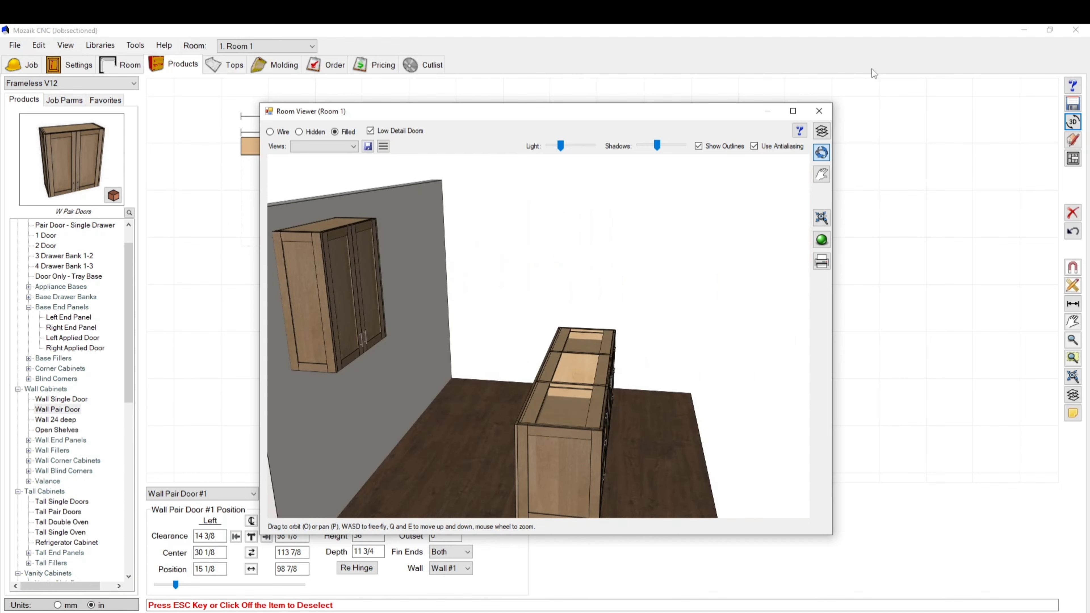
click(819, 111)
click(545, 267)
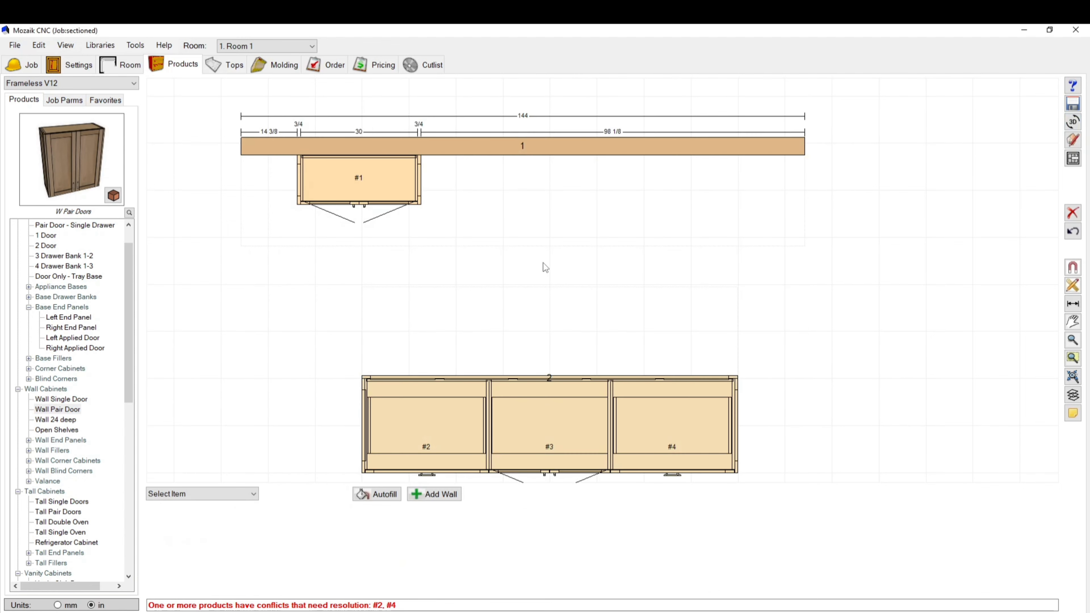